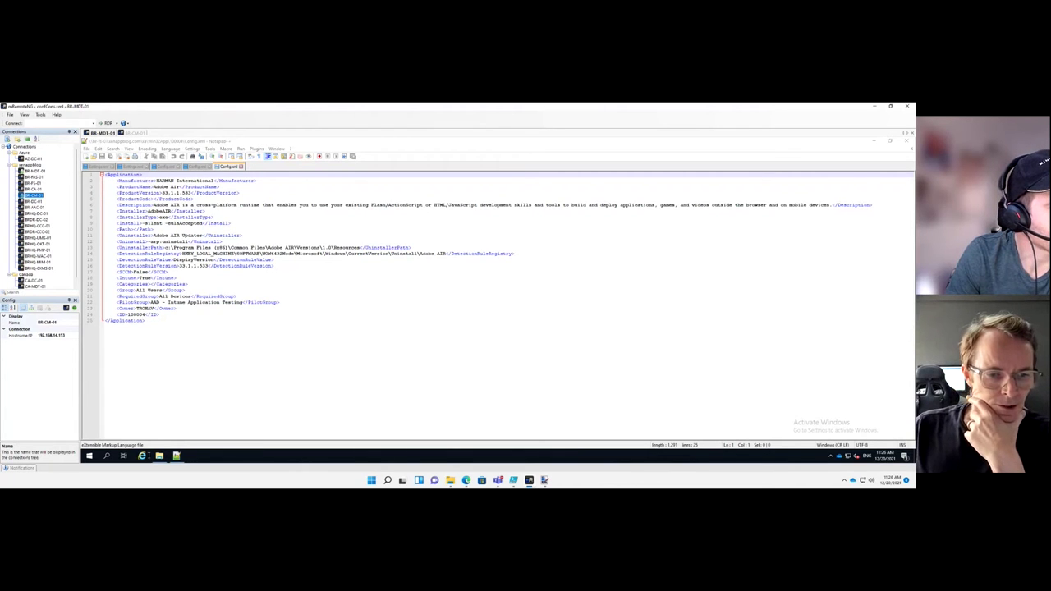
Inspect the PKG folders of app packages 100001 and 100002 in the Win32App share
left_click(159, 456)
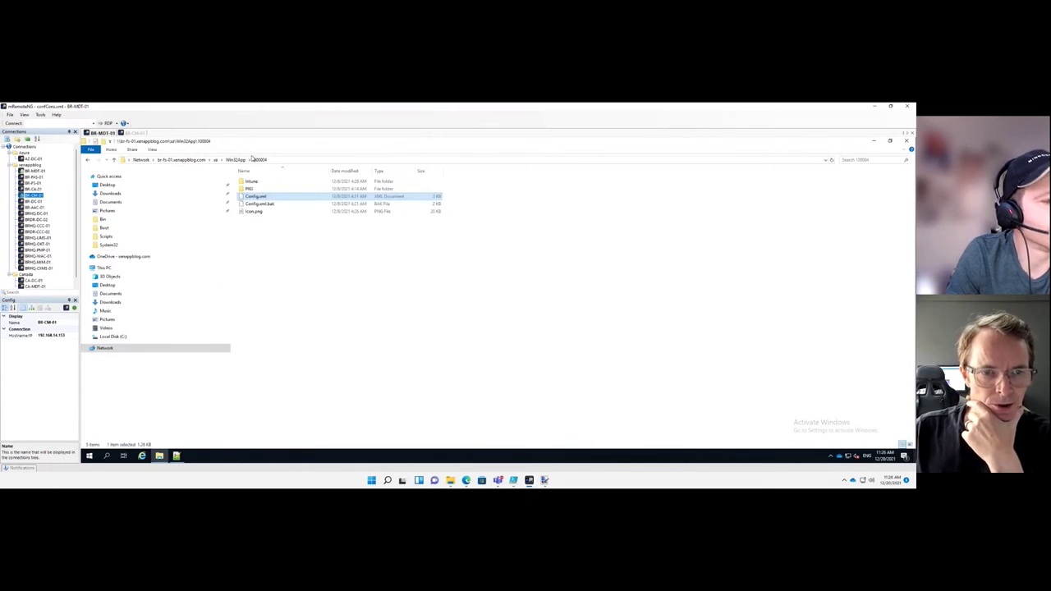
left_click(236, 160)
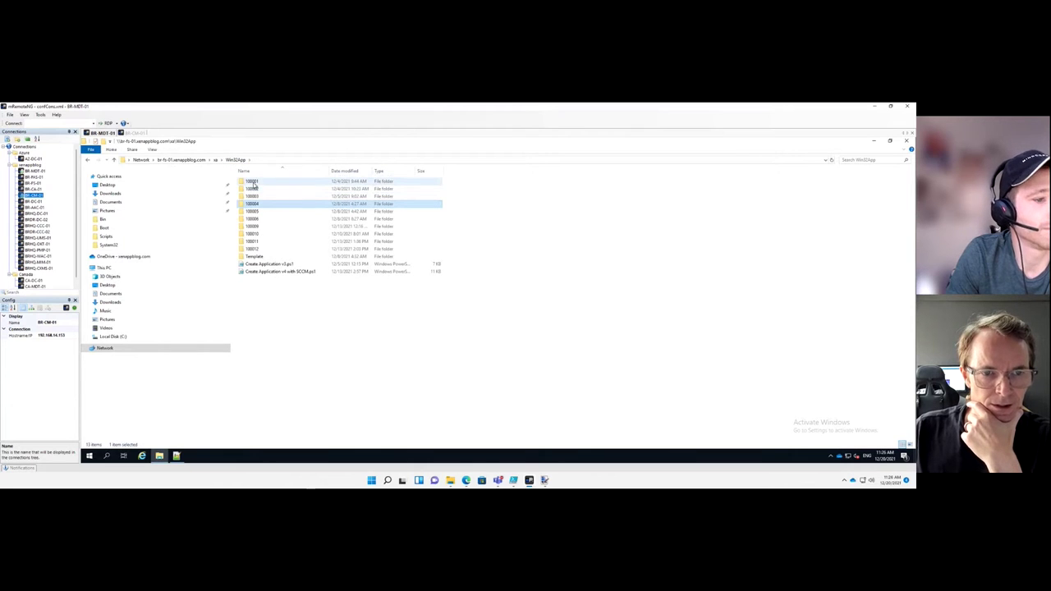
left_click(254, 182)
double_click(254, 183)
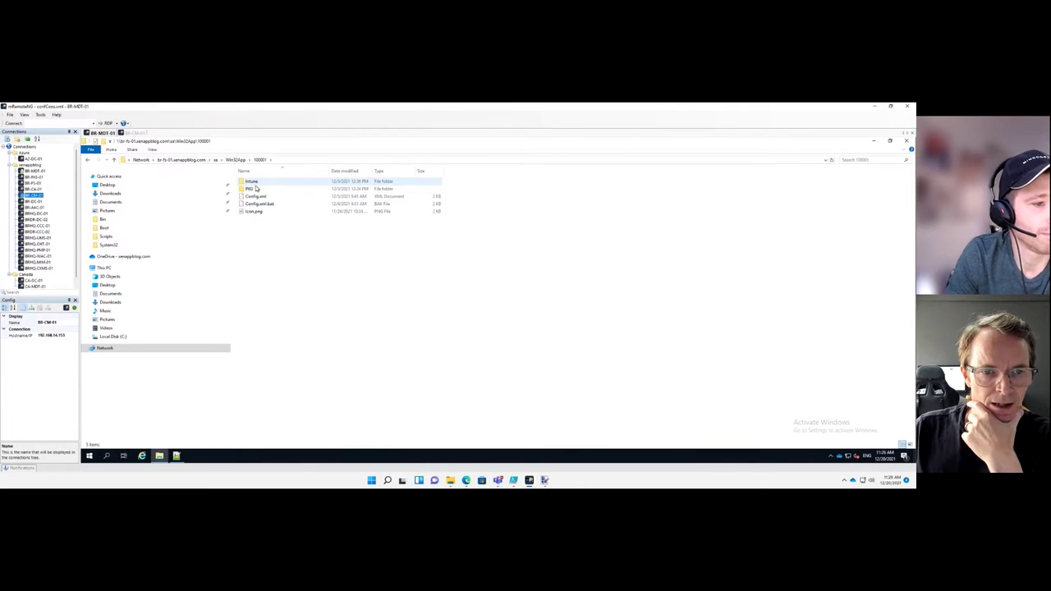
double_click(252, 189)
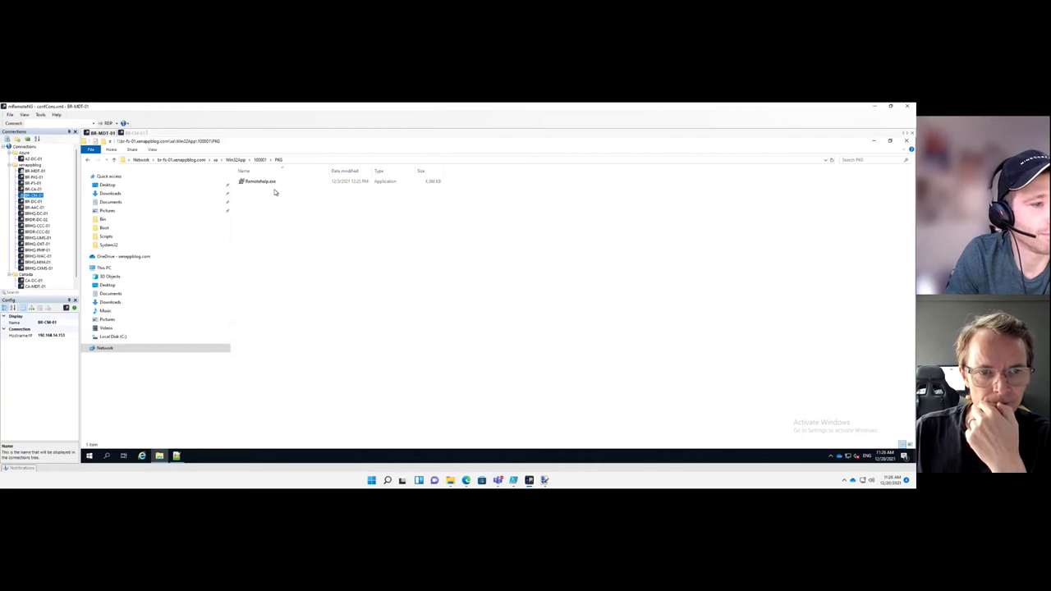
key("BackSpace")
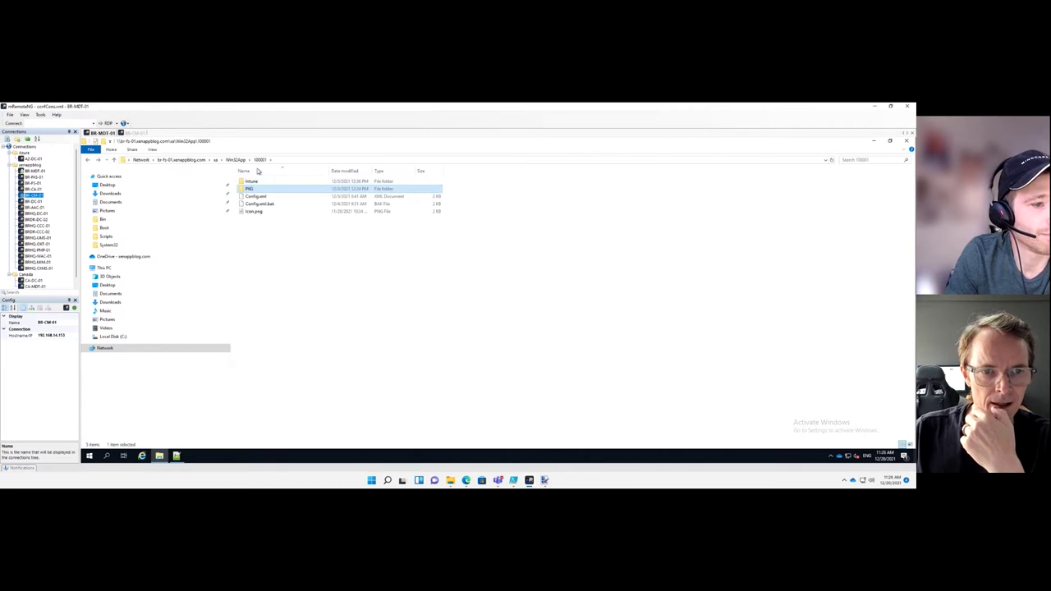
left_click(238, 160)
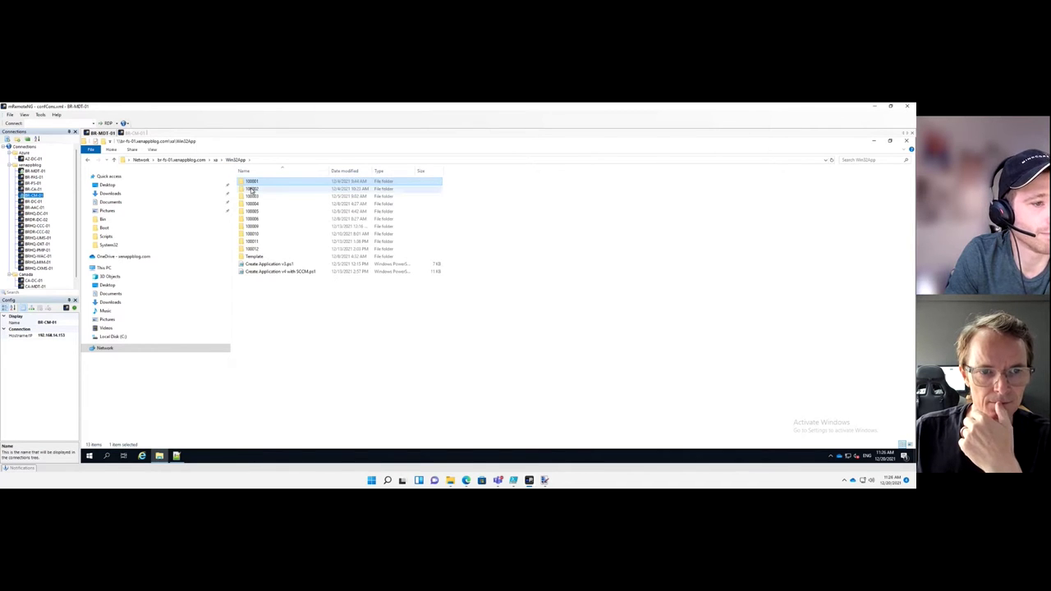
double_click(256, 189)
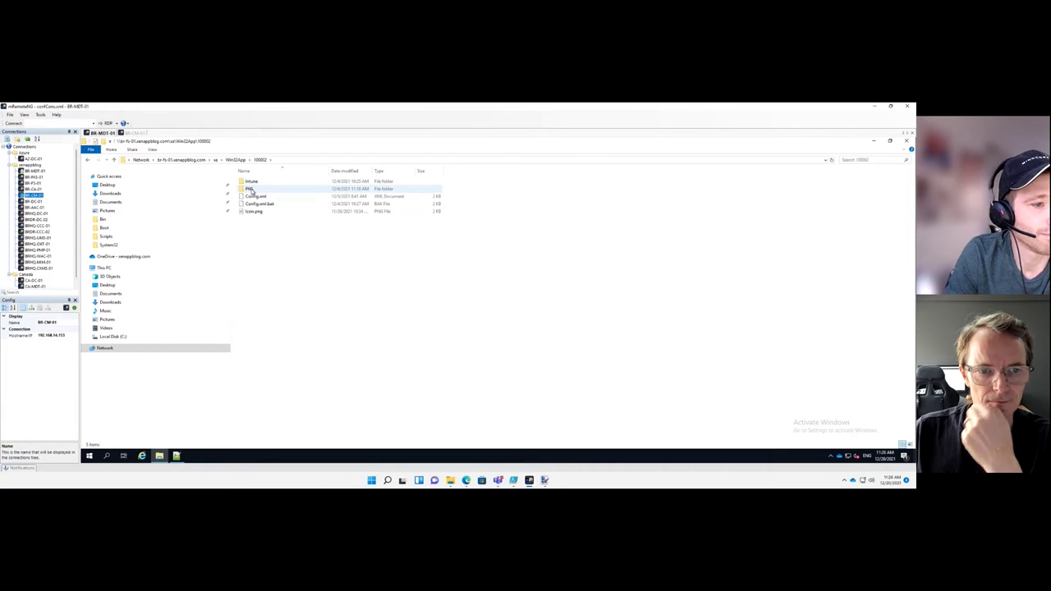
double_click(252, 192)
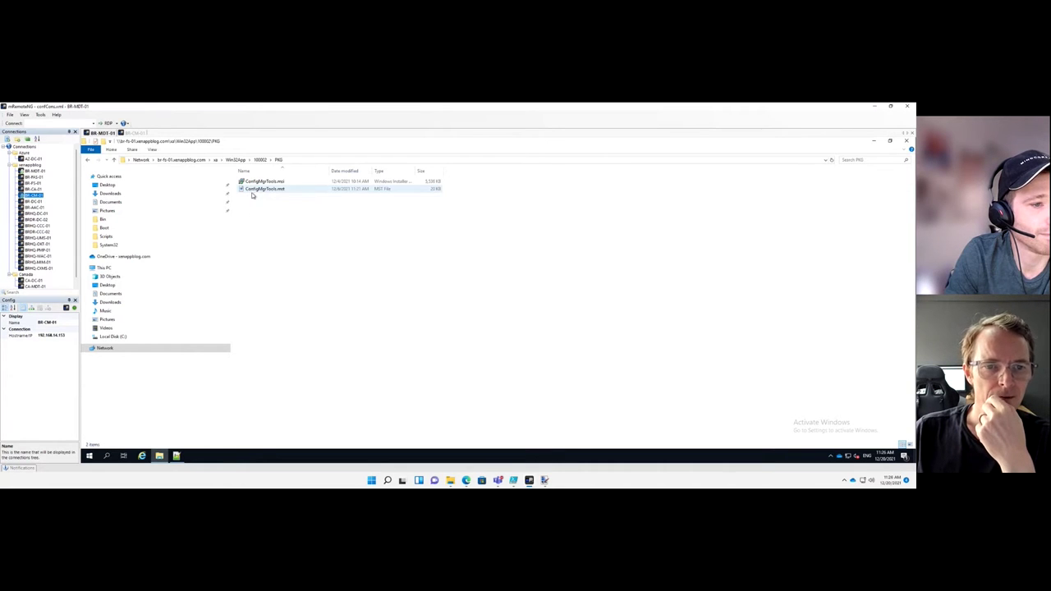
key("BackSpace")
Open the 100002 Config.xml with Edit with Notepad++
left_click(255, 197)
right_click(253, 197)
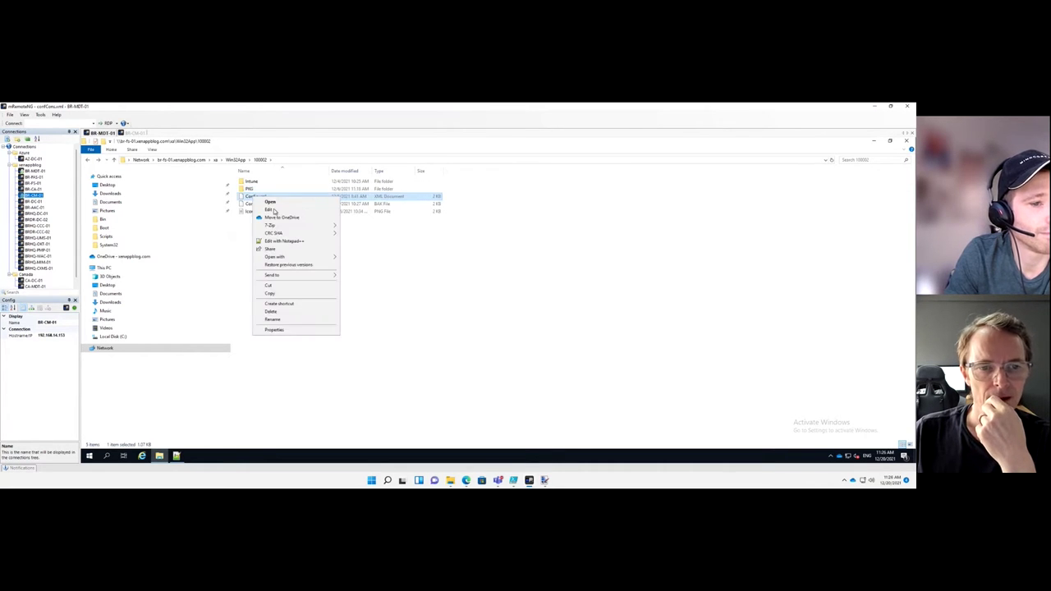
left_click(274, 241)
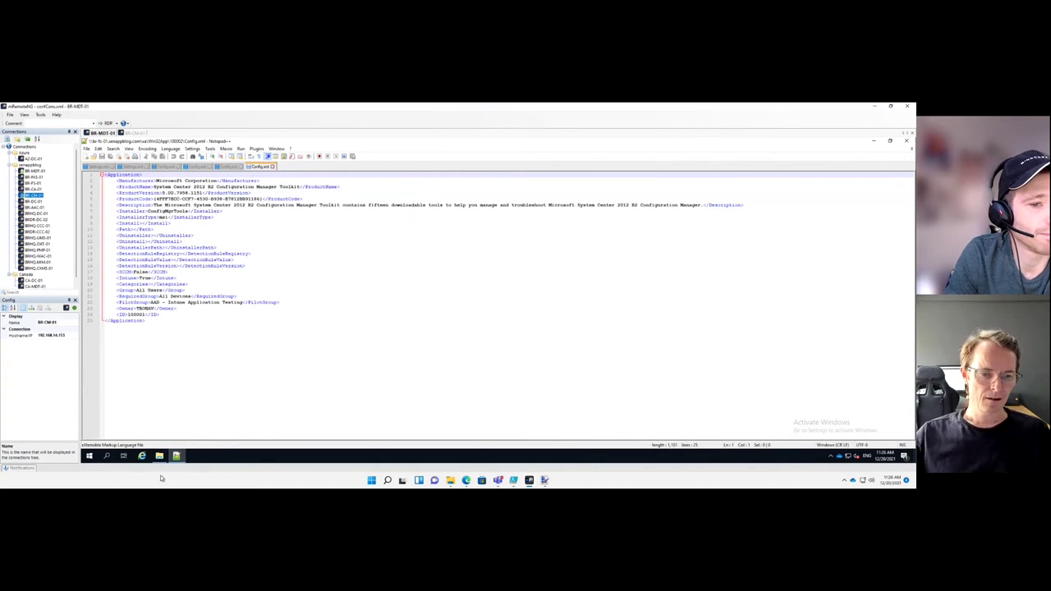
Read the 100002 Config.xml (Intune True, RequiredGroup All Devices) before heading back to Explorer
mouse_move(177, 456)
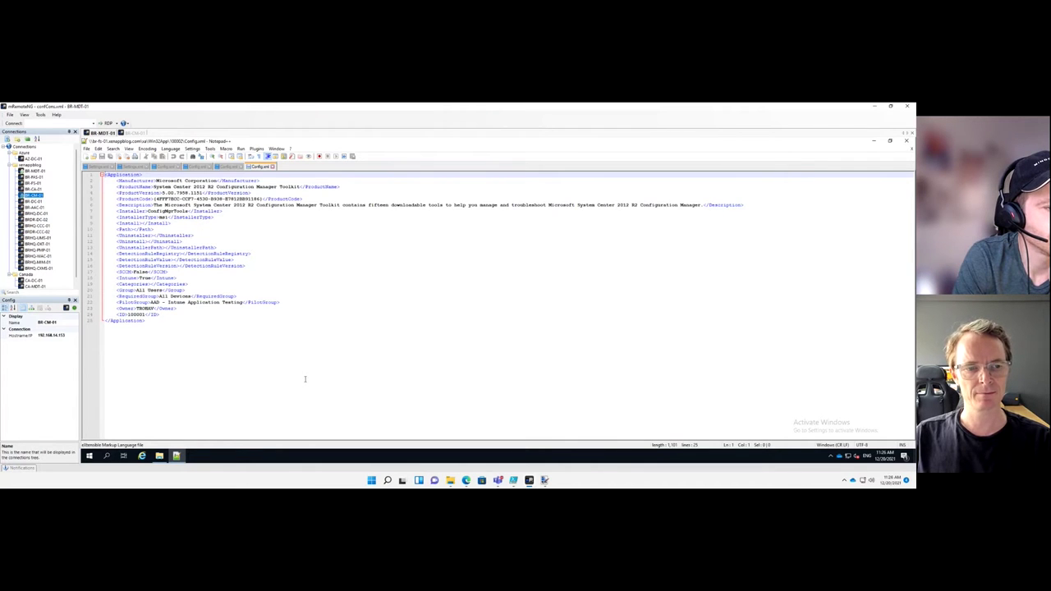
Check the 100002 Intune folder for its .intunewin package, then return to 100002
left_click(160, 456)
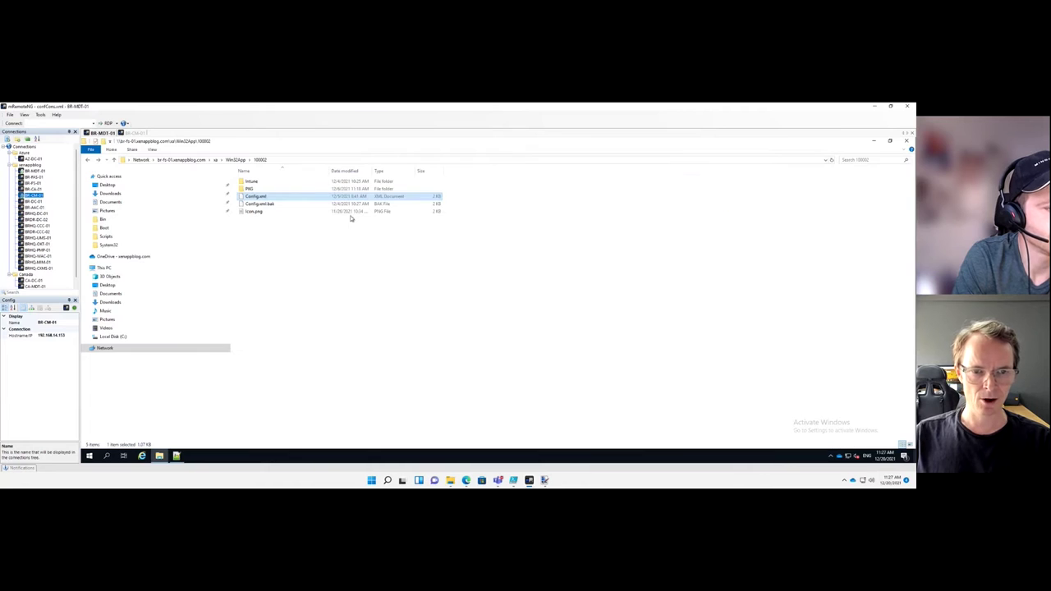
left_click(255, 183)
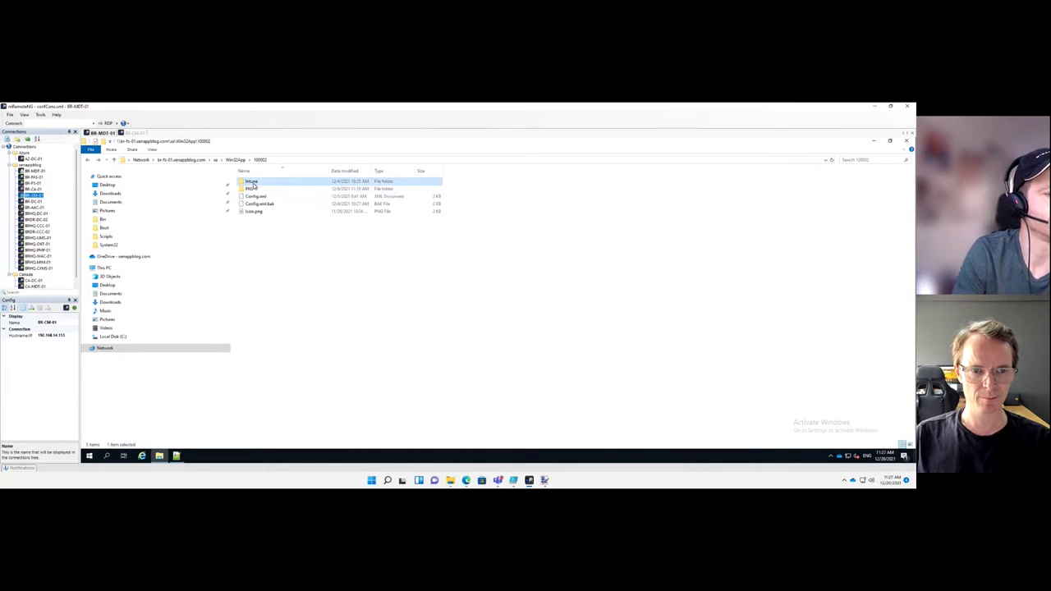
double_click(255, 182)
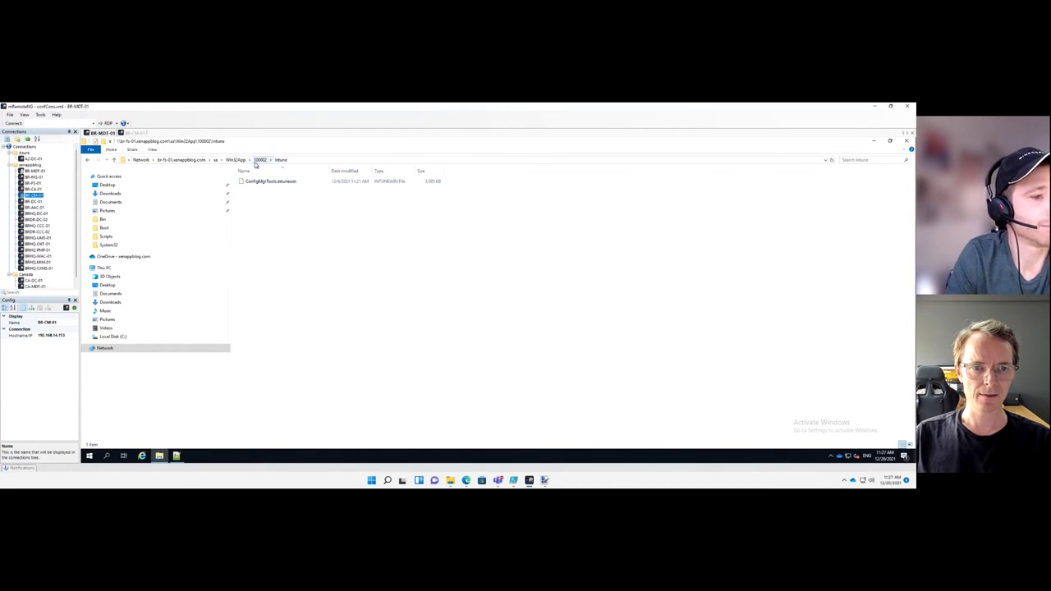
left_click(258, 161)
Open ConfigMgrTools.msi from the PKG folder in Master Packager
left_click(251, 189)
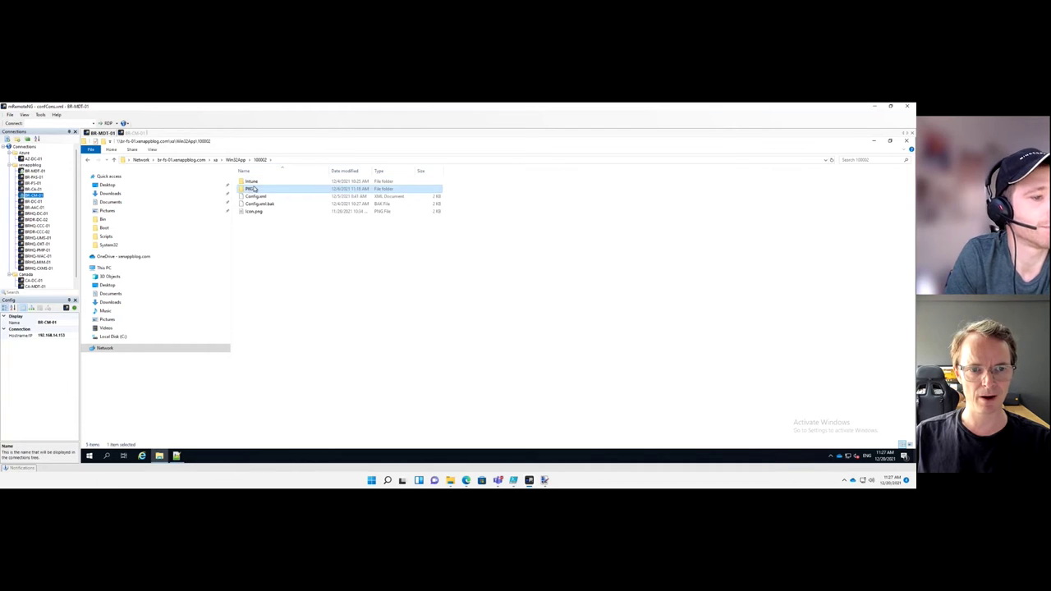
double_click(251, 188)
left_click(259, 182)
right_click(257, 181)
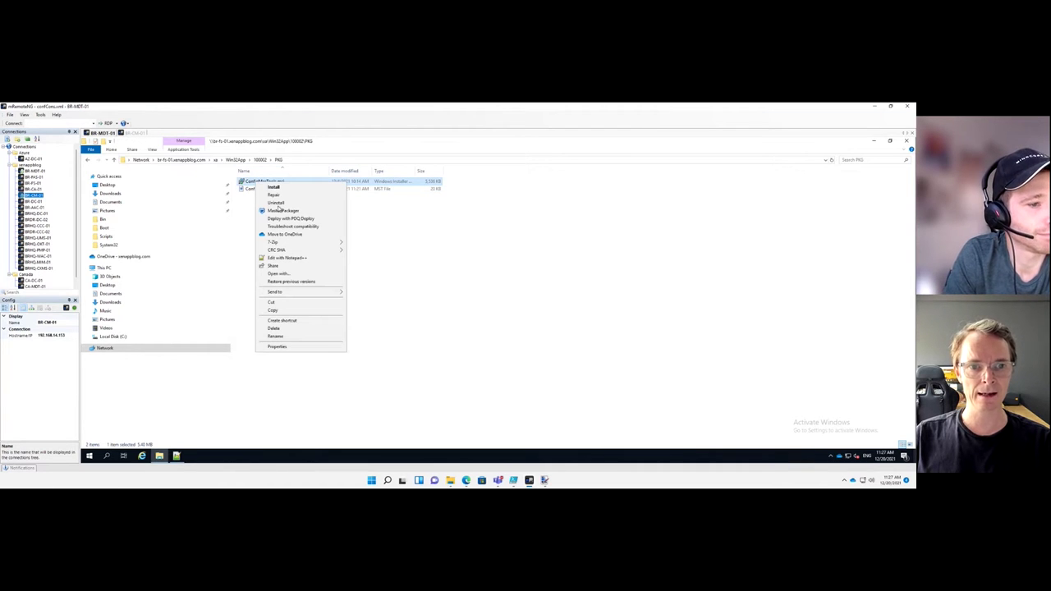
left_click(276, 203)
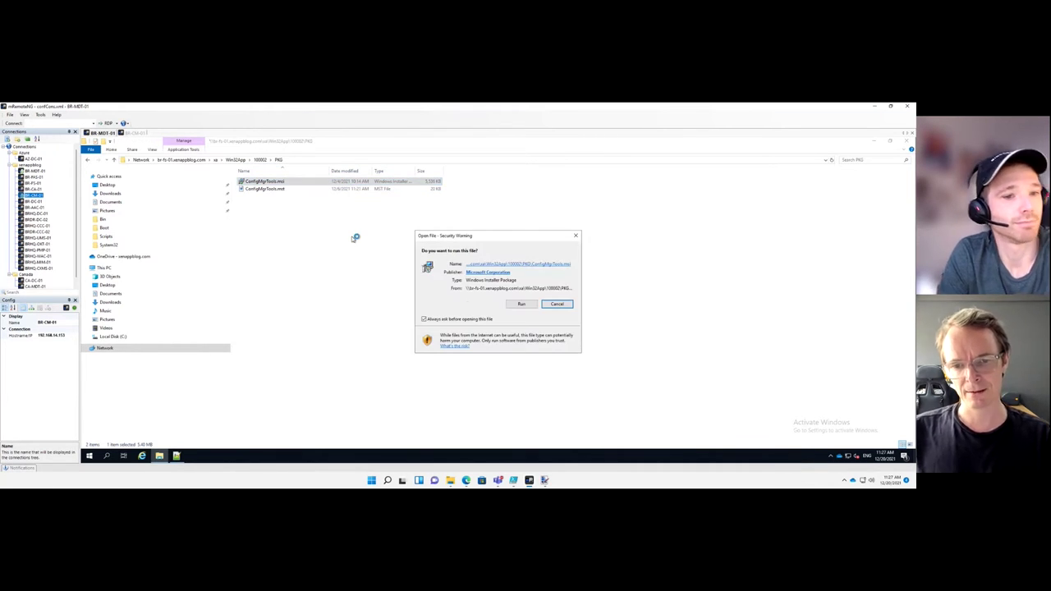
left_click(522, 304)
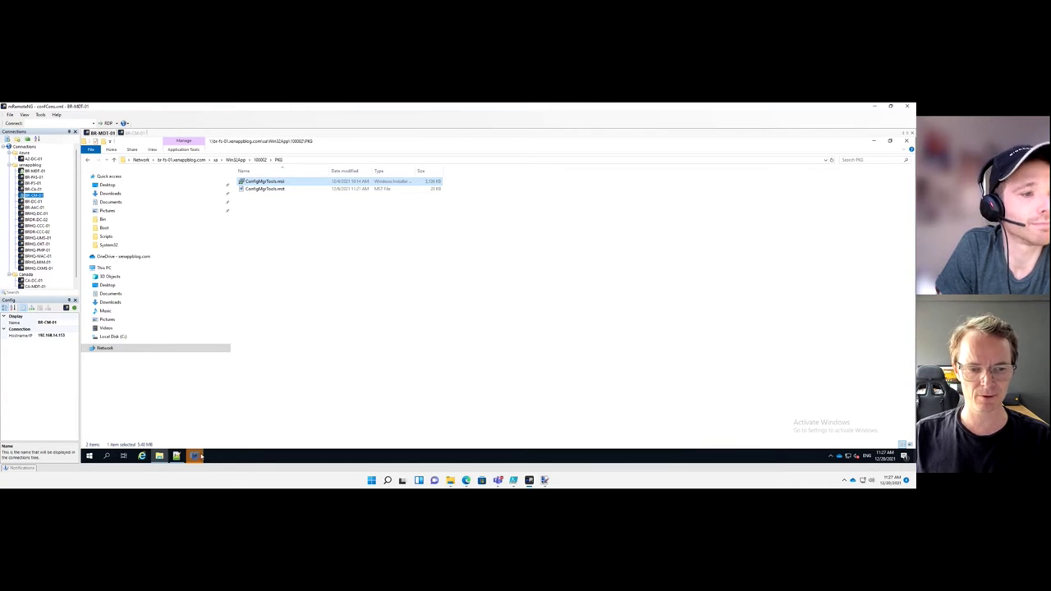
left_click(197, 456)
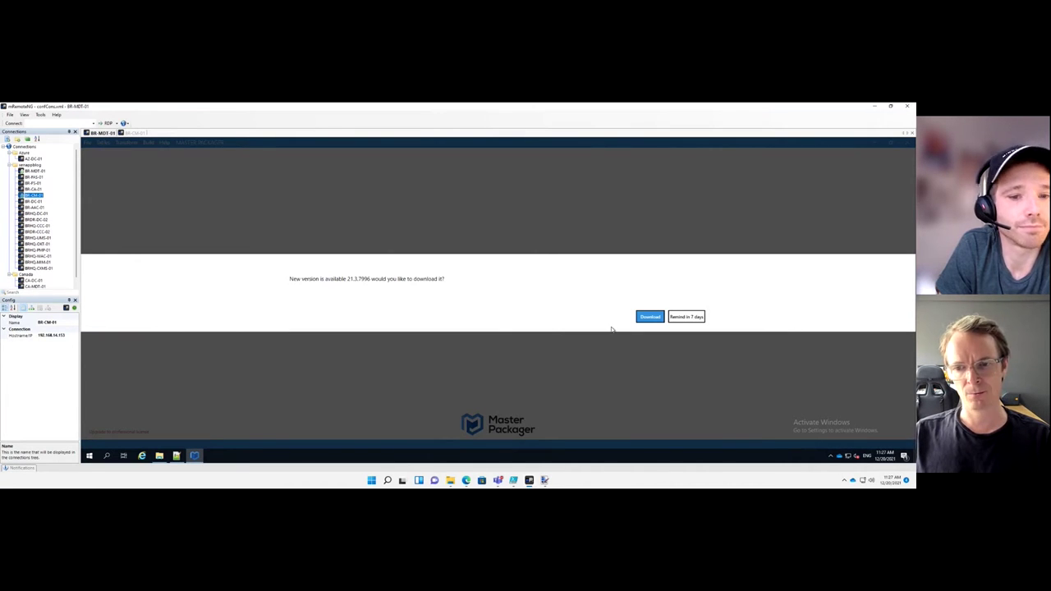
Postpone the Master Packager update with Remind in 7 days, then return to Config.xml
left_click(684, 317)
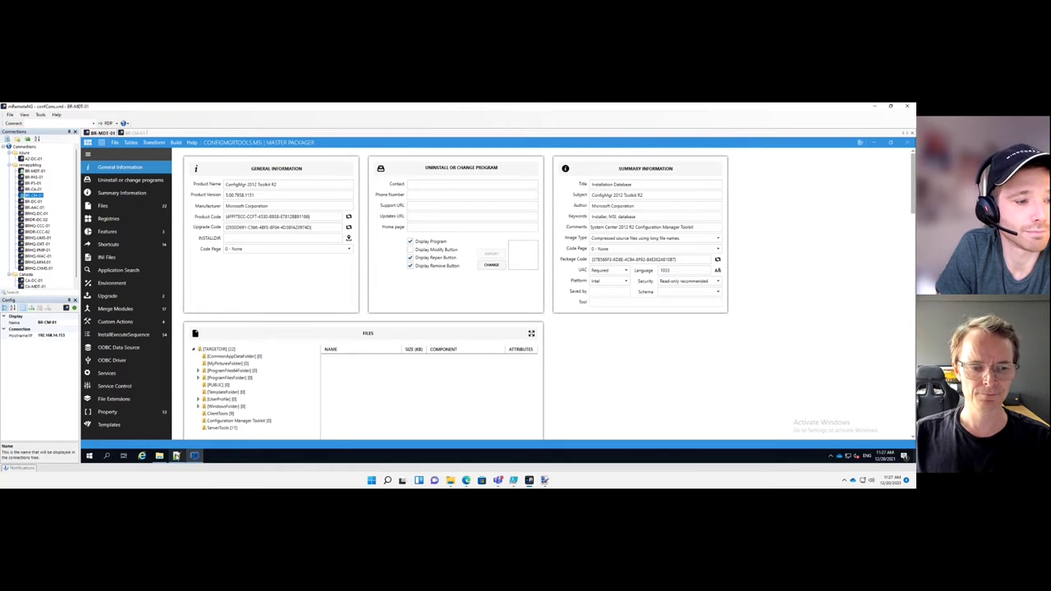
mouse_move(176, 456)
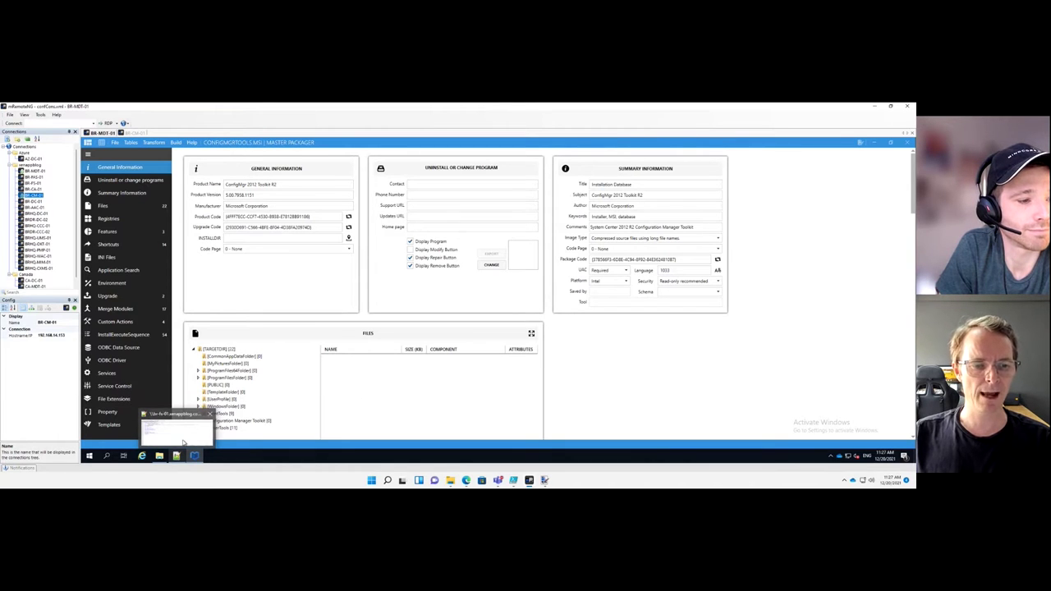
left_click(182, 436)
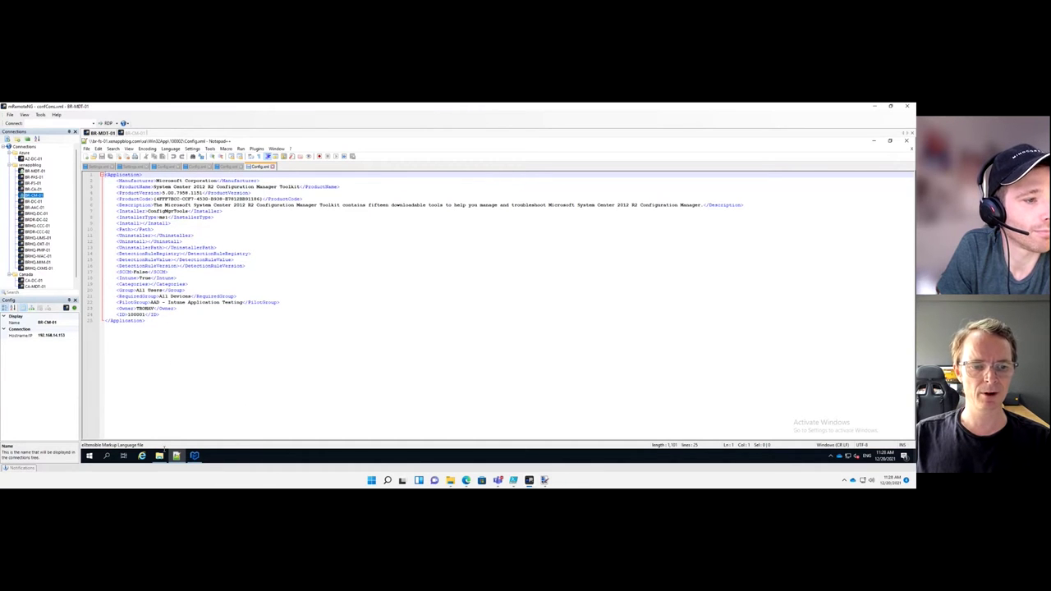
Select the MSI's Product Name, ConfigMgr 2012 Toolkit R2, and switch back to Notepad++
left_click(195, 456)
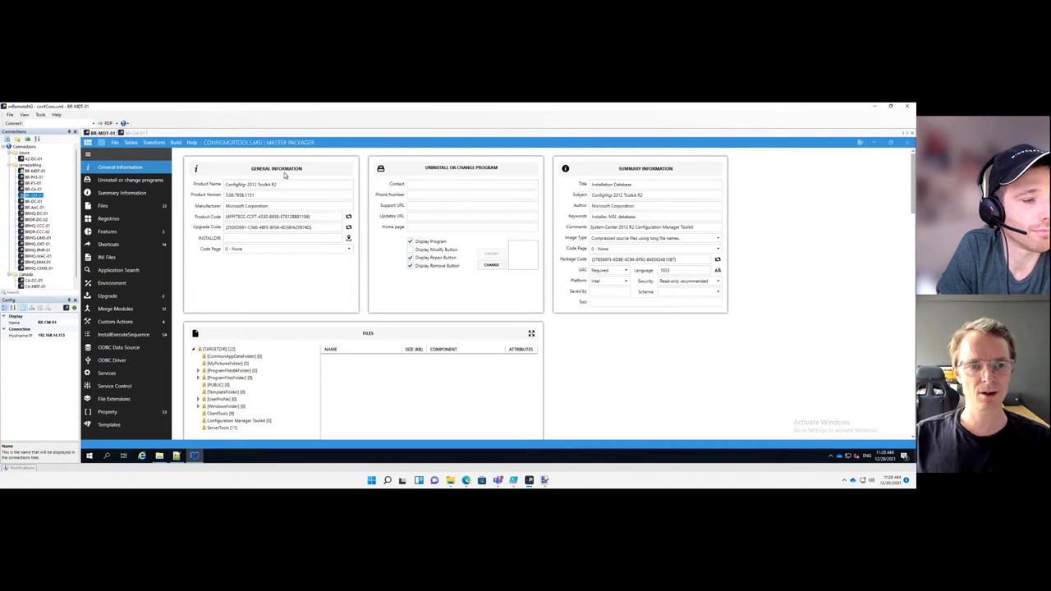
left_click(285, 184)
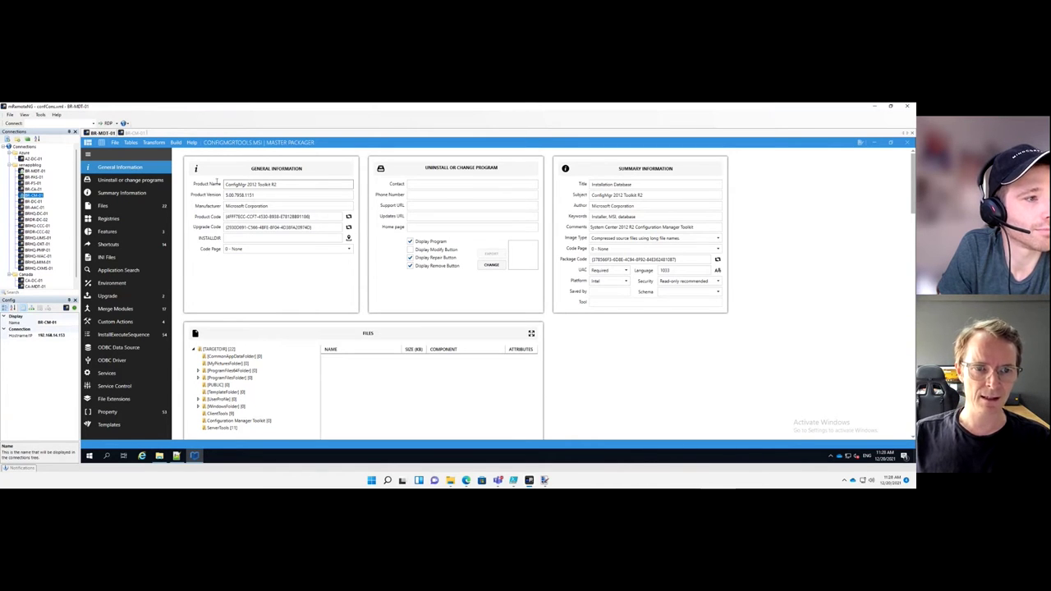
triple_click(285, 183)
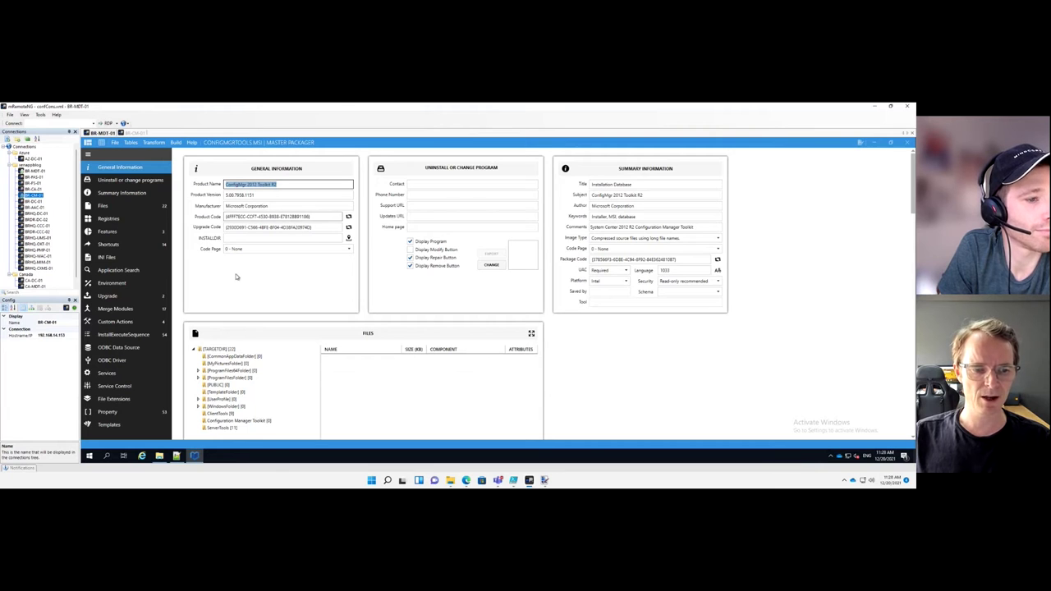
key("alt+Tab")
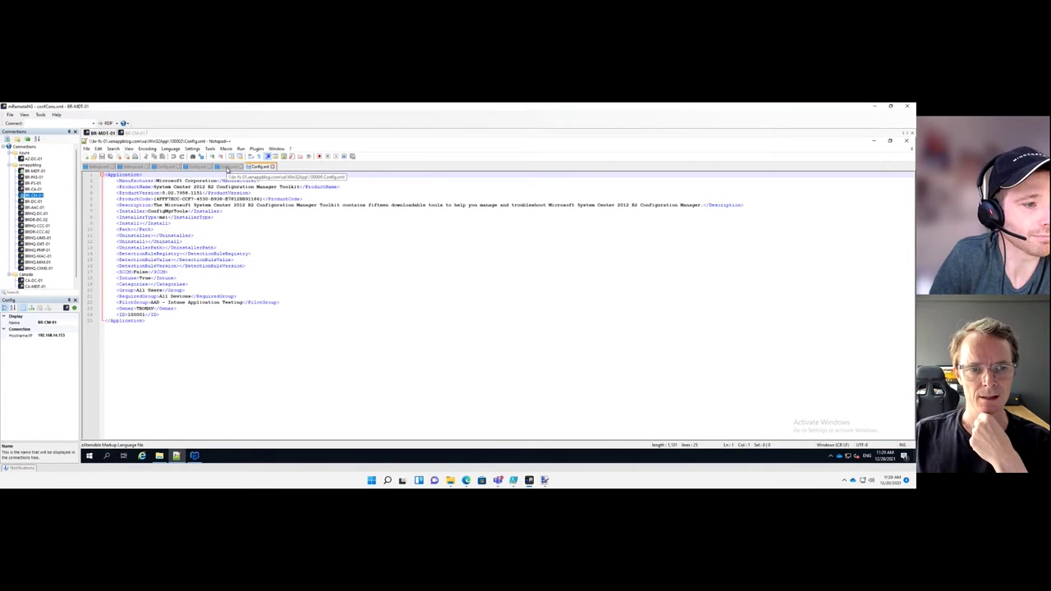
Compare the Adobe AIR and toolkit Config.xml tabs and select the Adobe AIR DetectionRuleRegistry path
left_click(227, 168)
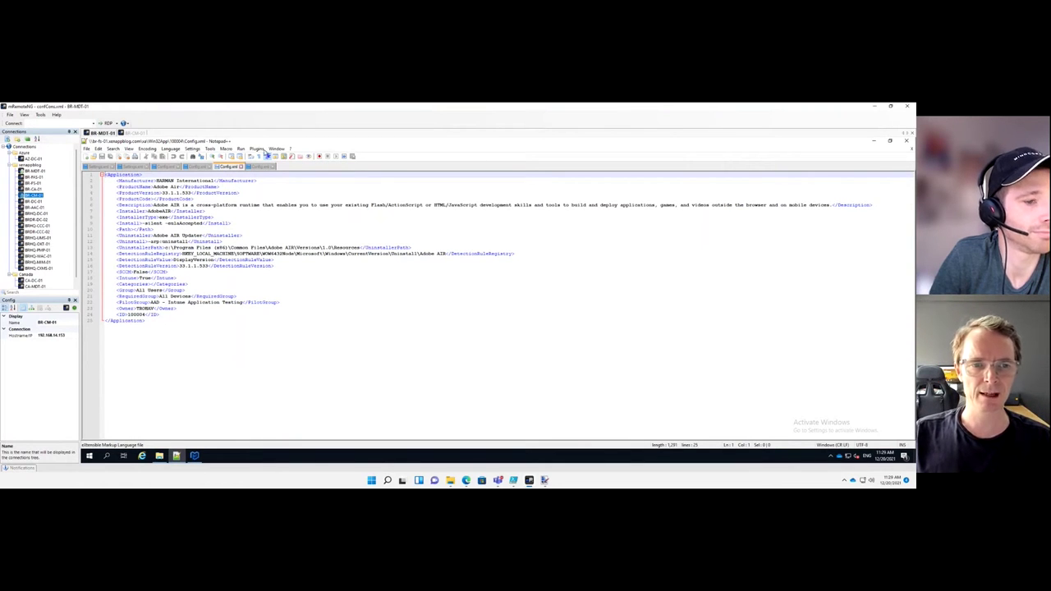
left_click(260, 168)
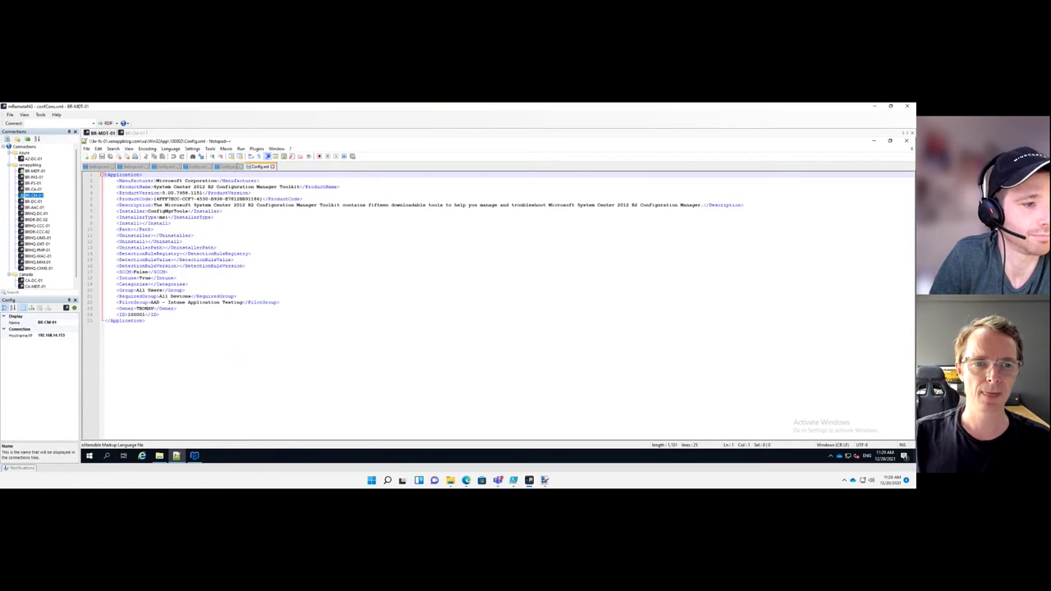
left_click(235, 169)
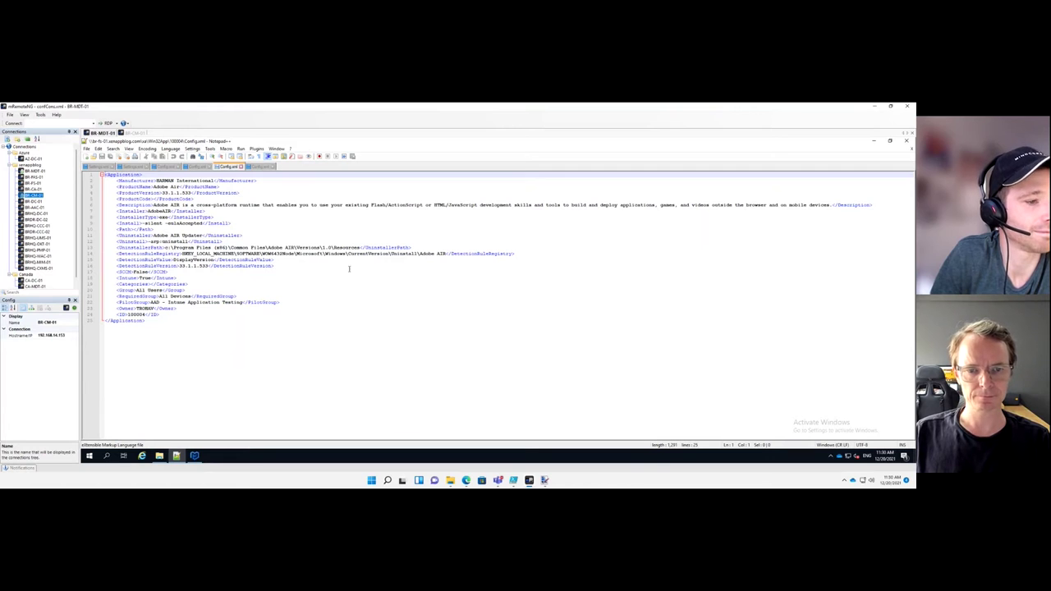
left_click_drag(182, 254, 446, 254)
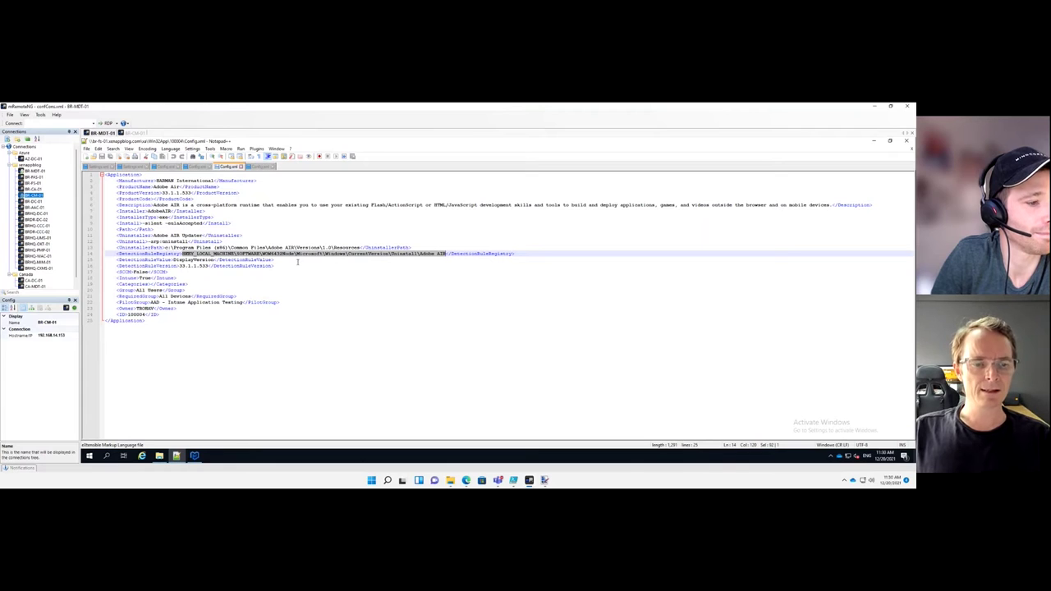
left_click(188, 452)
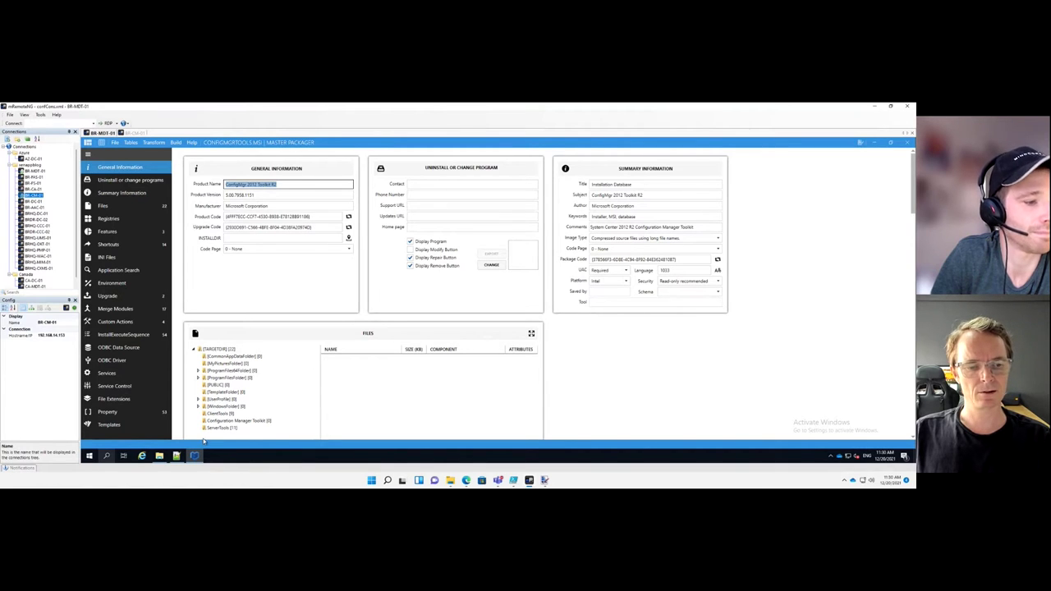
Load Google in Firefox and search for notepad++
left_click(89, 456)
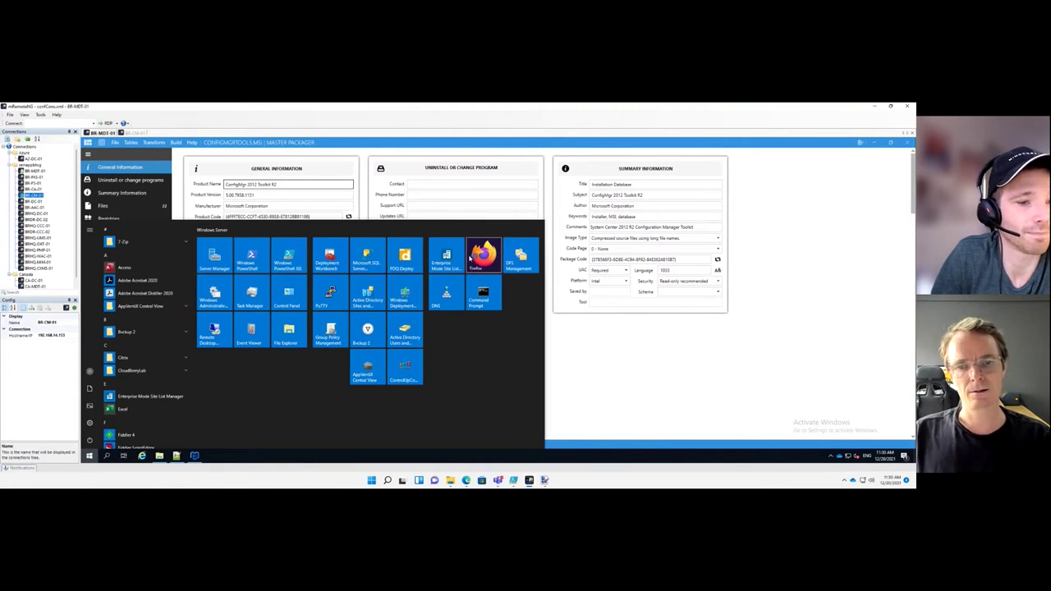
key("Escape")
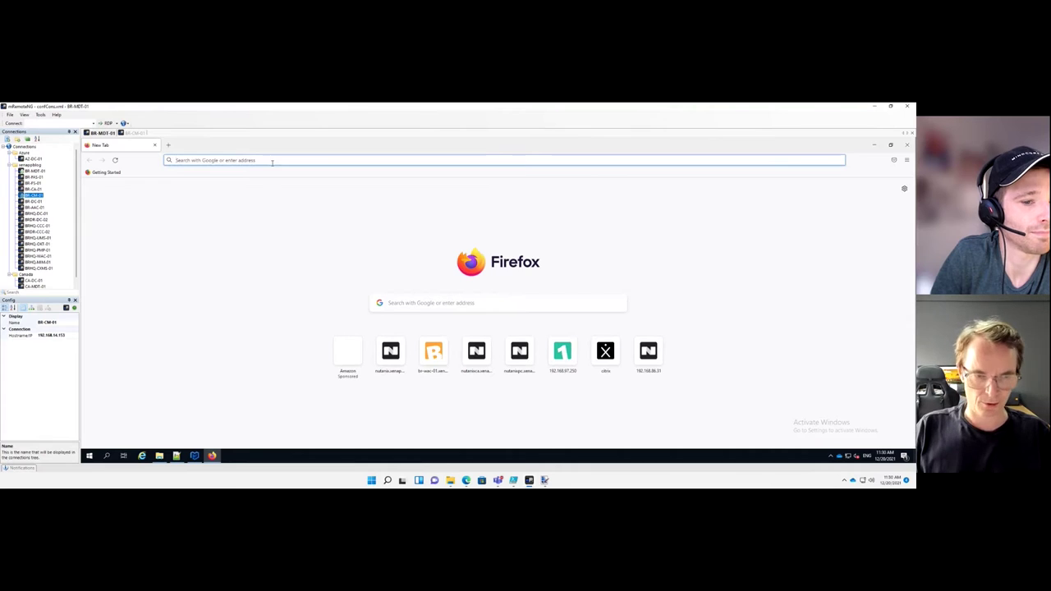
type("googel")
key("Return")
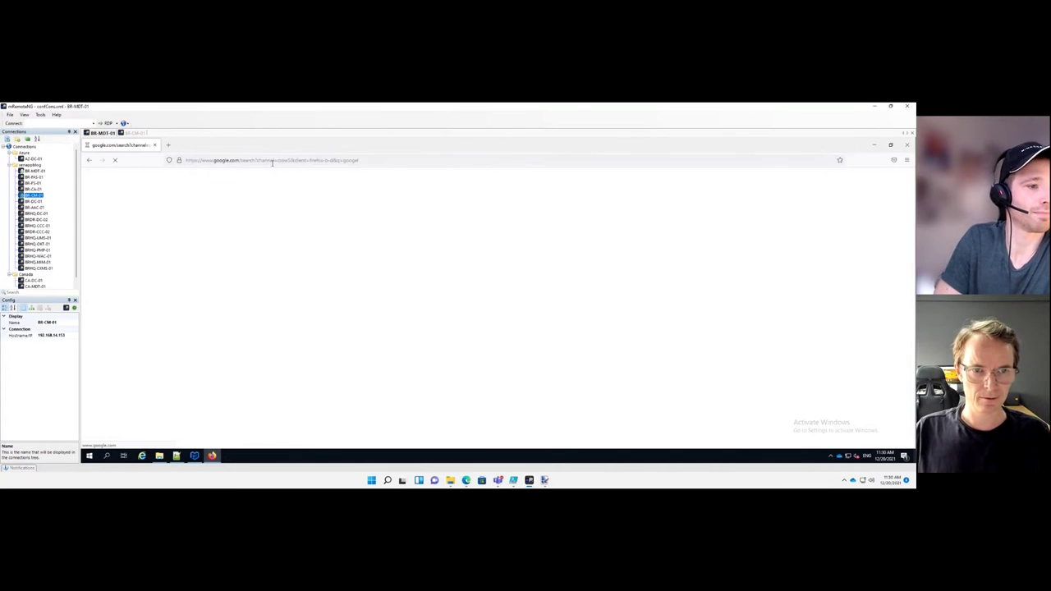
left_click(272, 161)
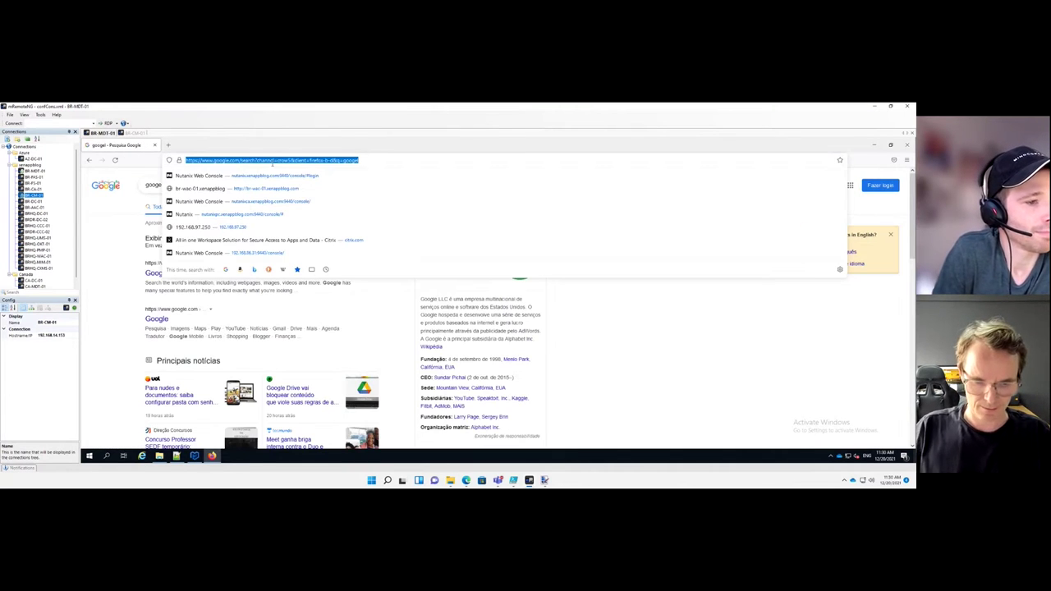
type("google.com")
key("Return")
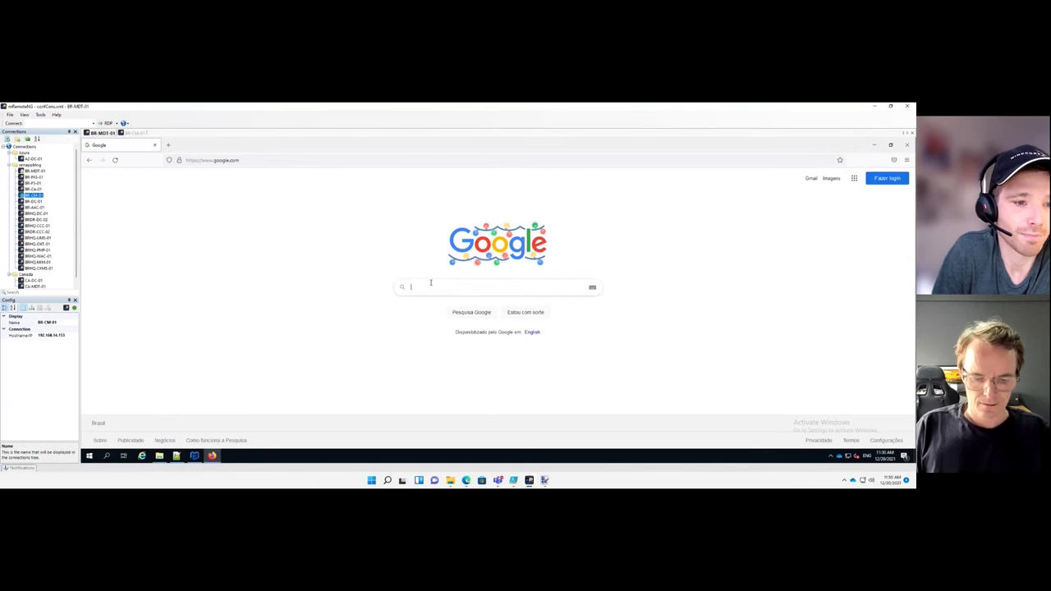
type("notepad++")
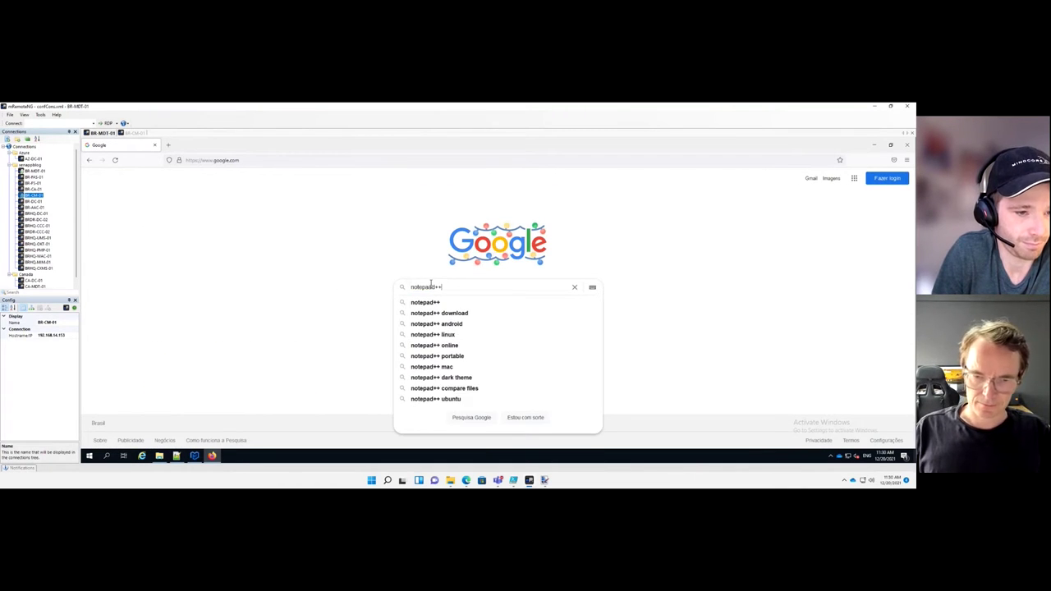
key("Return")
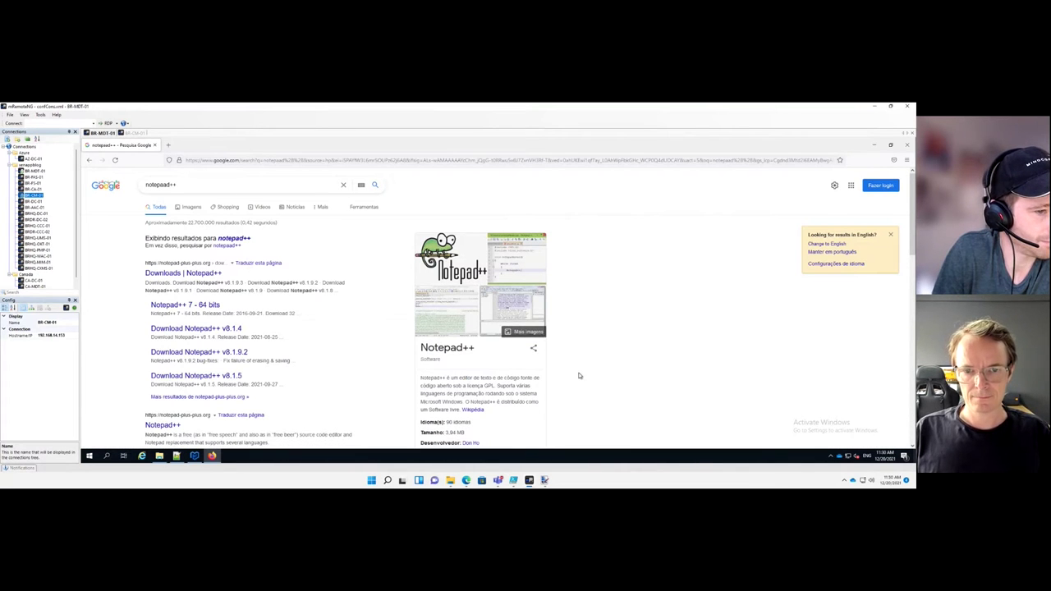
Preview several Notepad++ logo images in the Google Images results
scroll(579, 376, "down", 3)
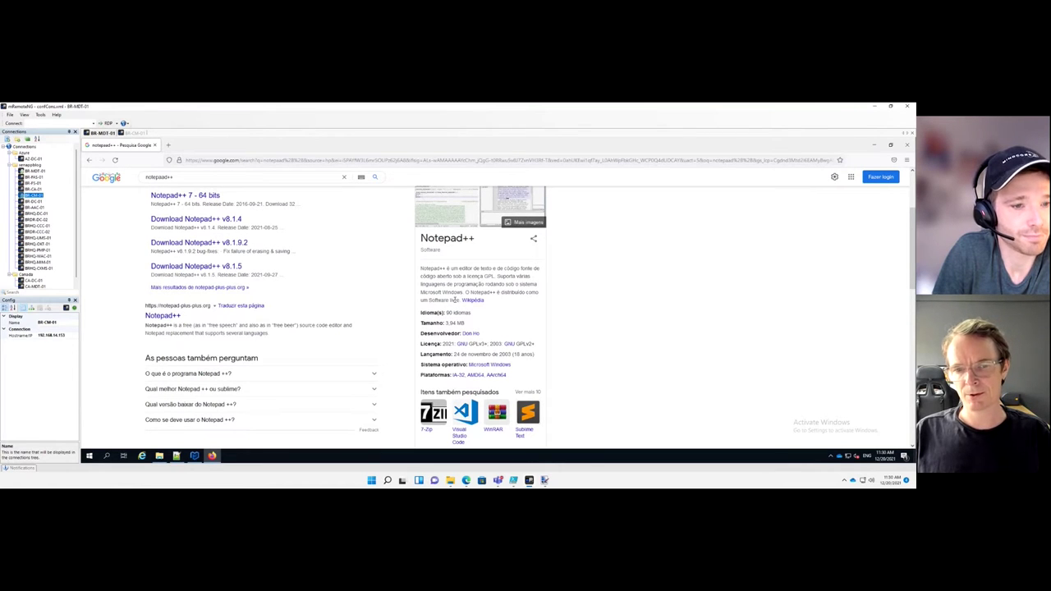
scroll(454, 301, "up", 3)
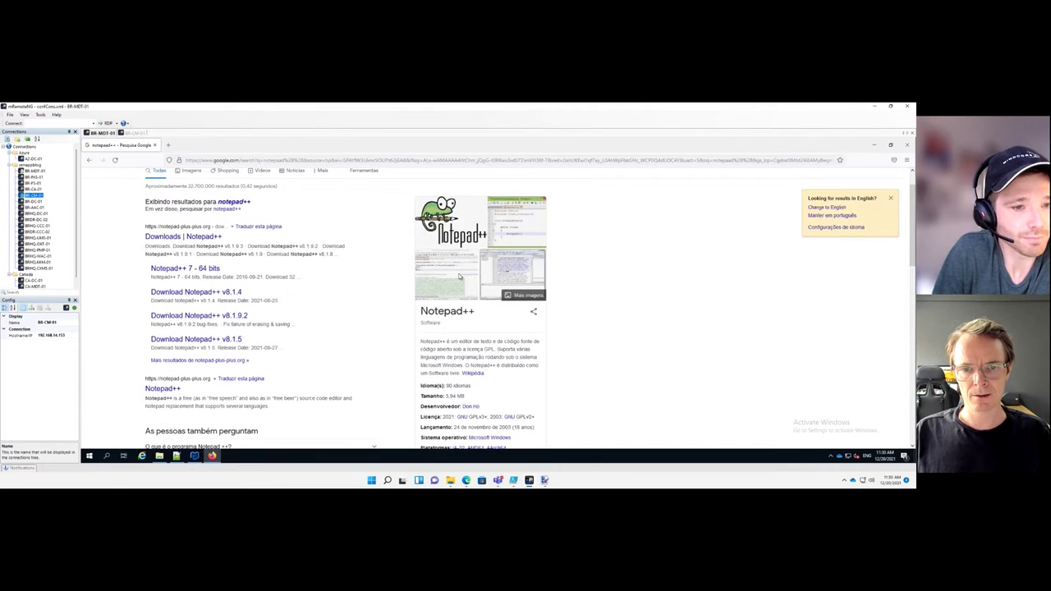
left_click(444, 261)
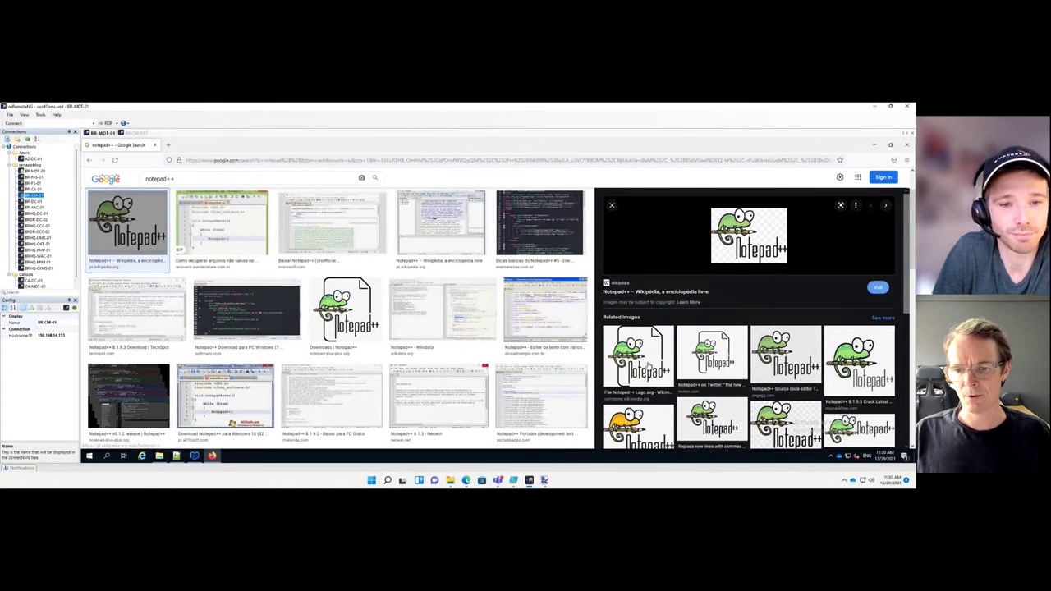
left_click(650, 362)
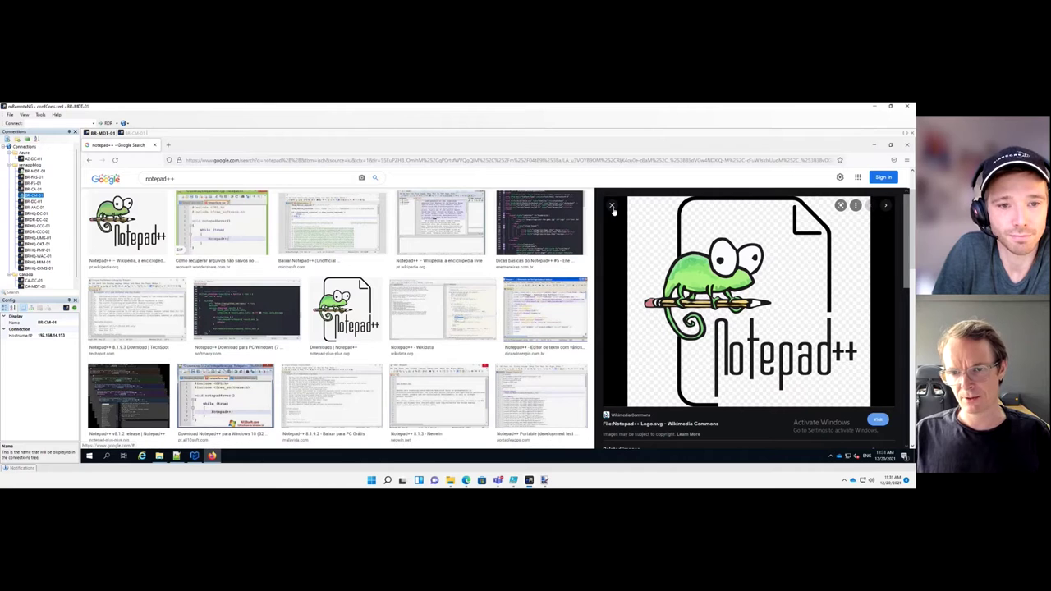
key("Escape")
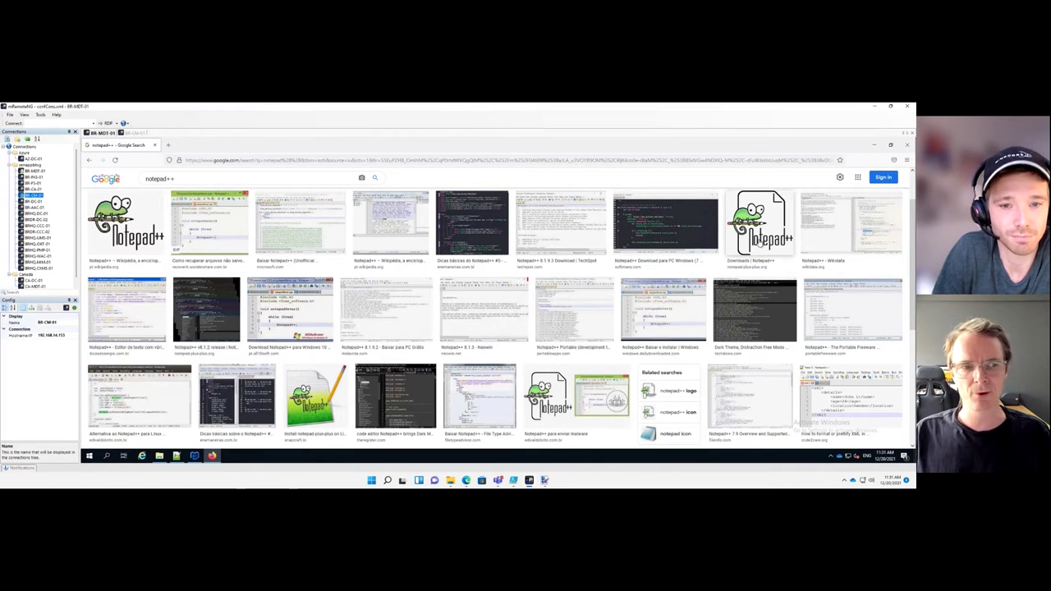
left_click(152, 221)
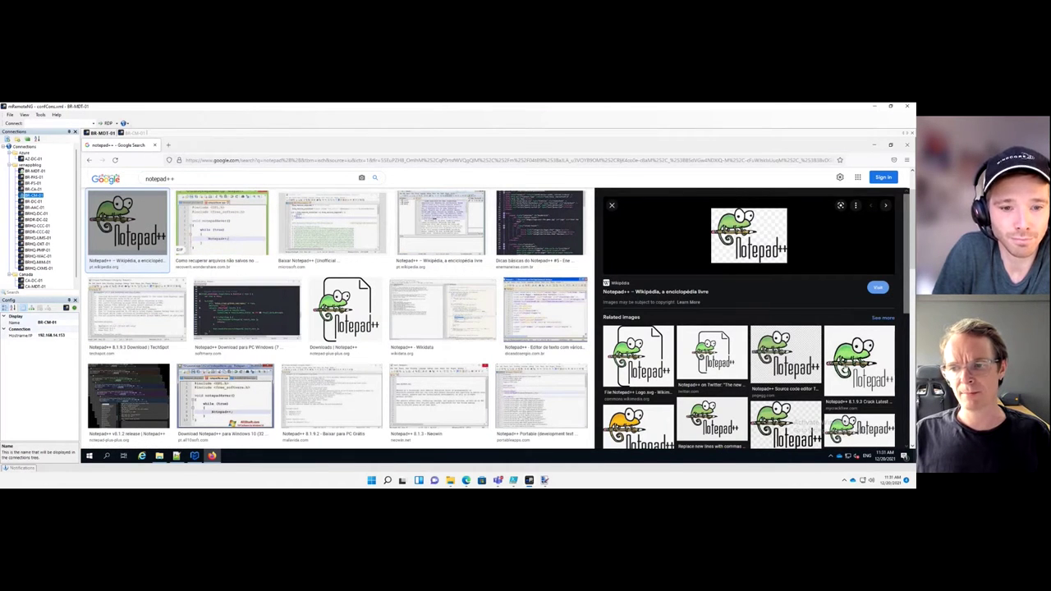
left_click(859, 358)
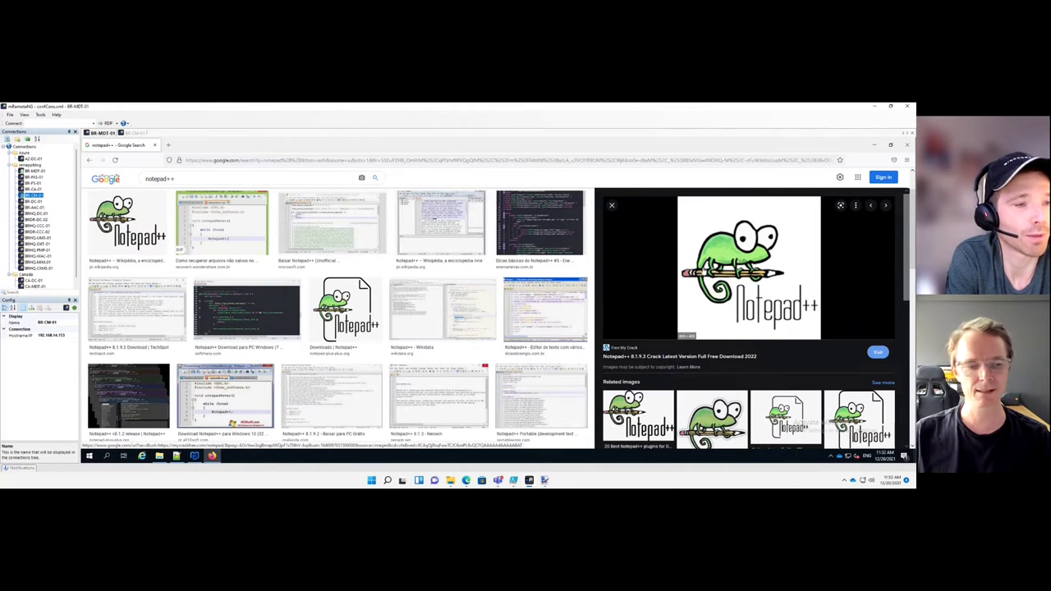
left_click(176, 456)
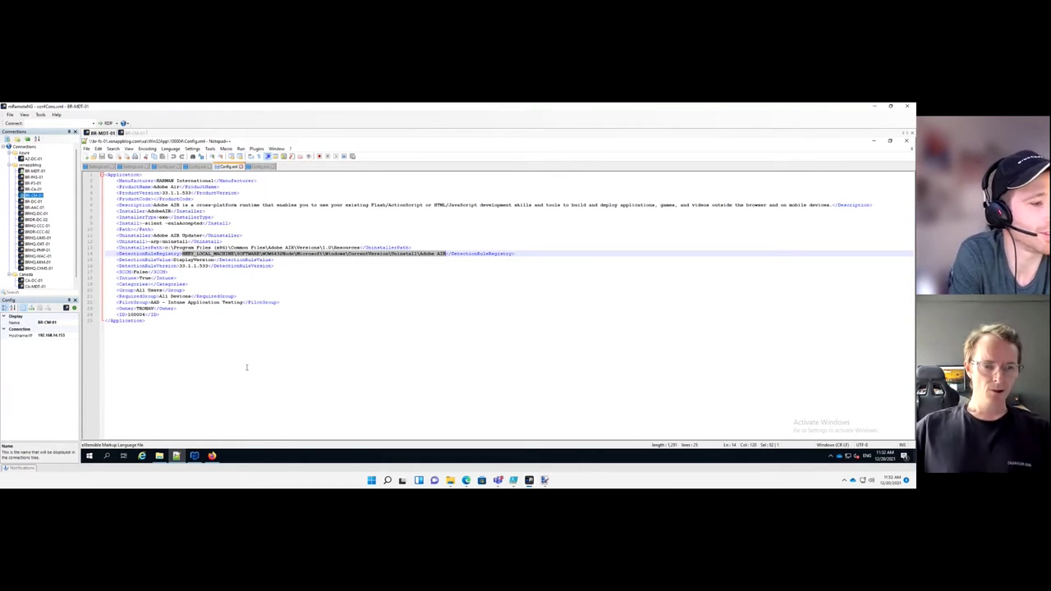
Create a new folder named Media in the 100002 app folder
left_click(159, 456)
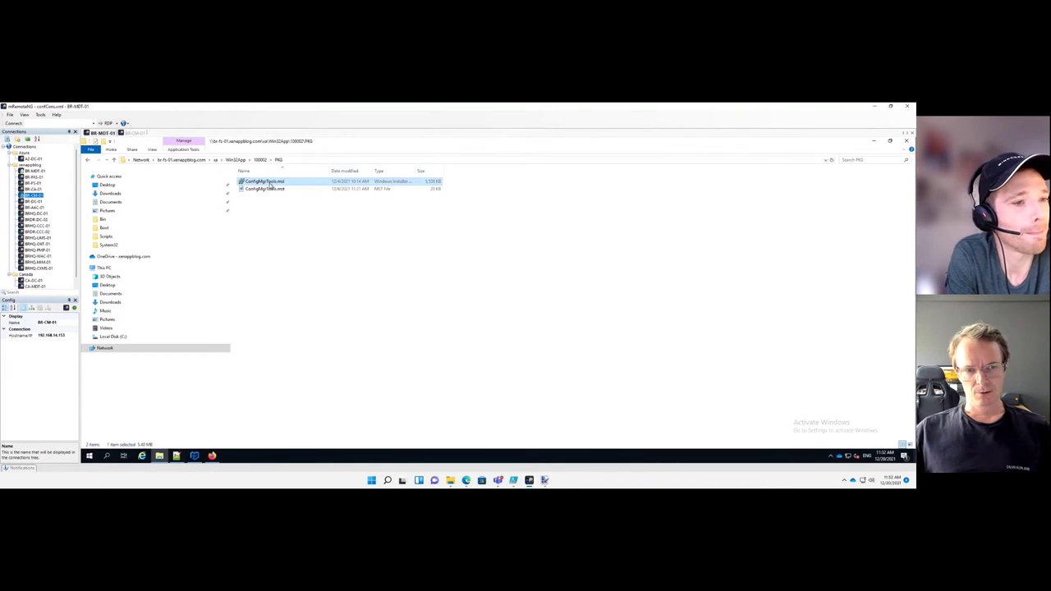
left_click(260, 160)
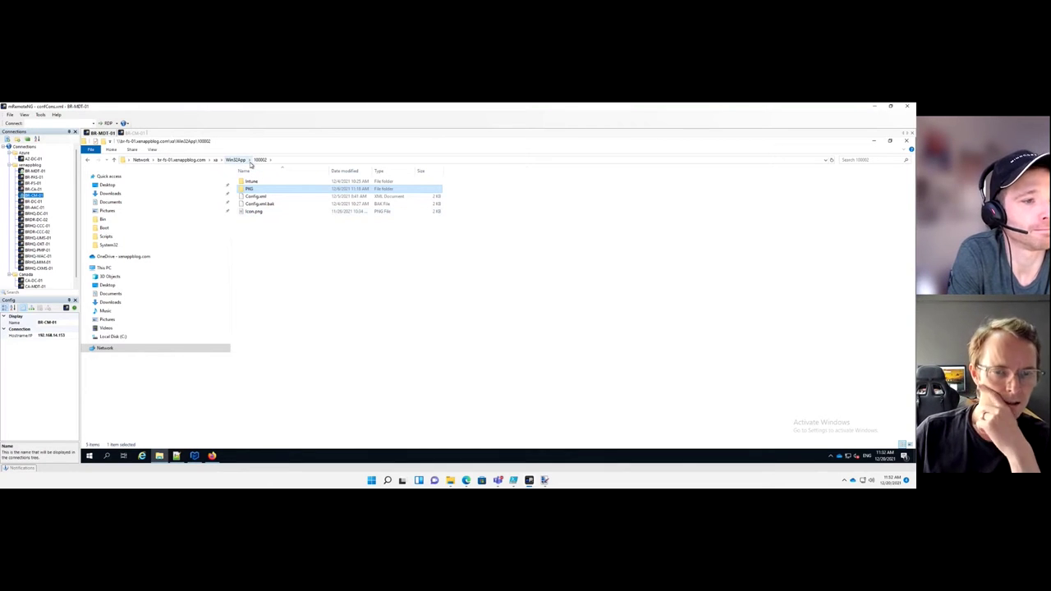
right_click(269, 237)
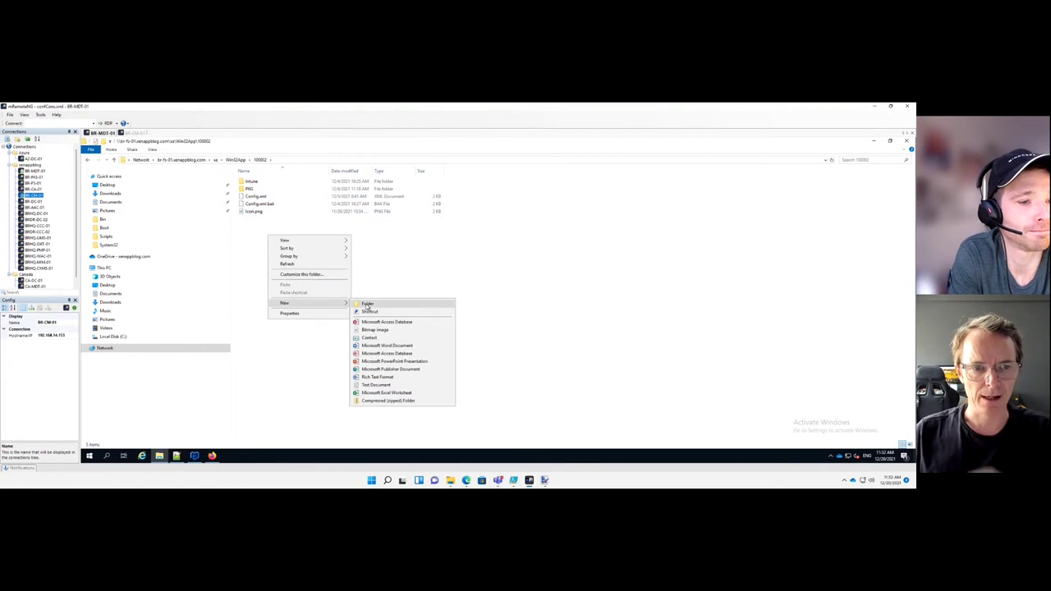
left_click(367, 304)
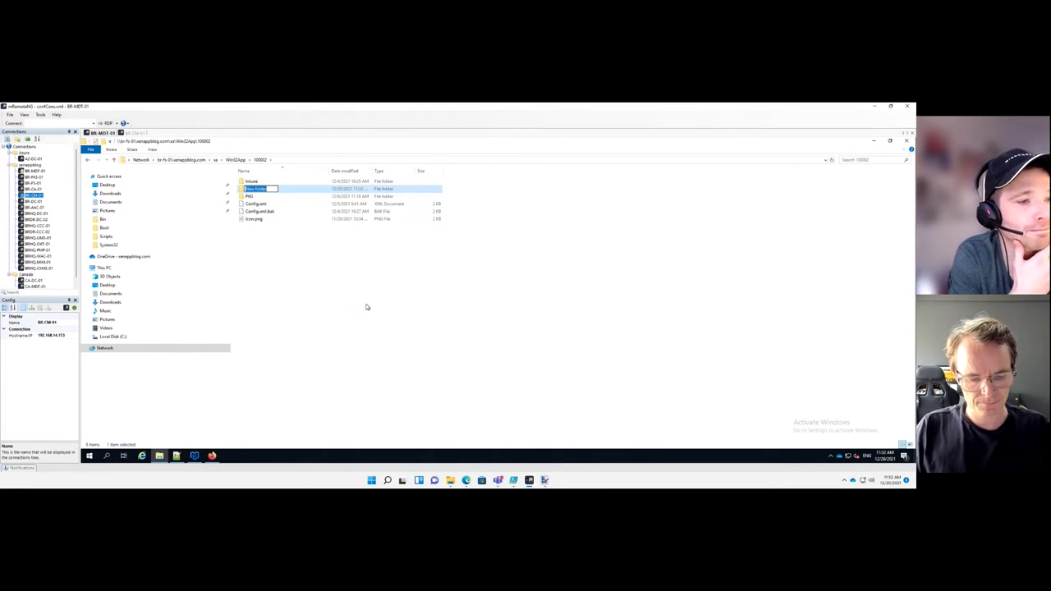
type("Media")
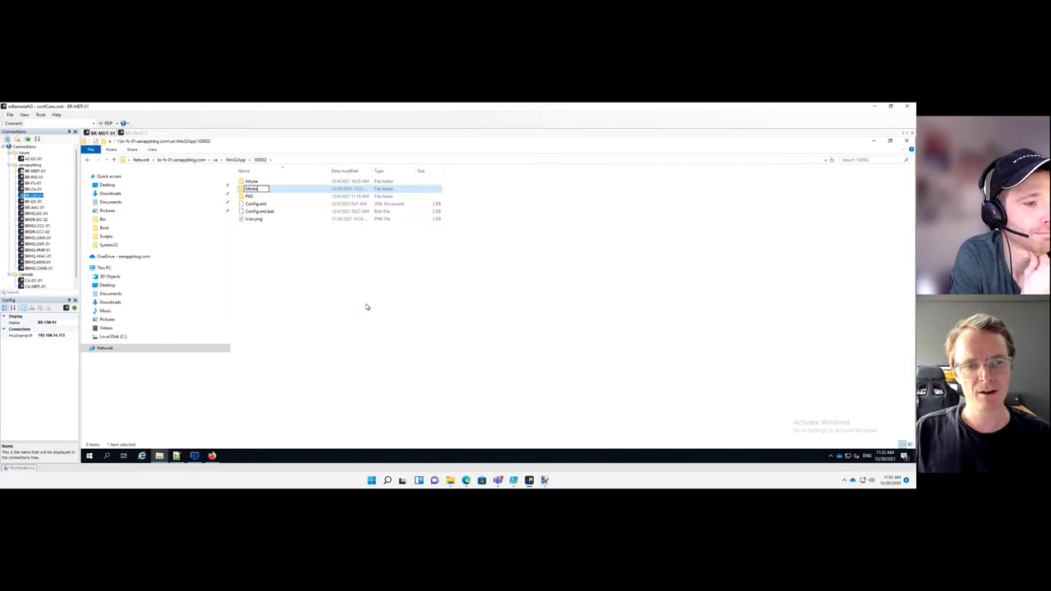
key("Return")
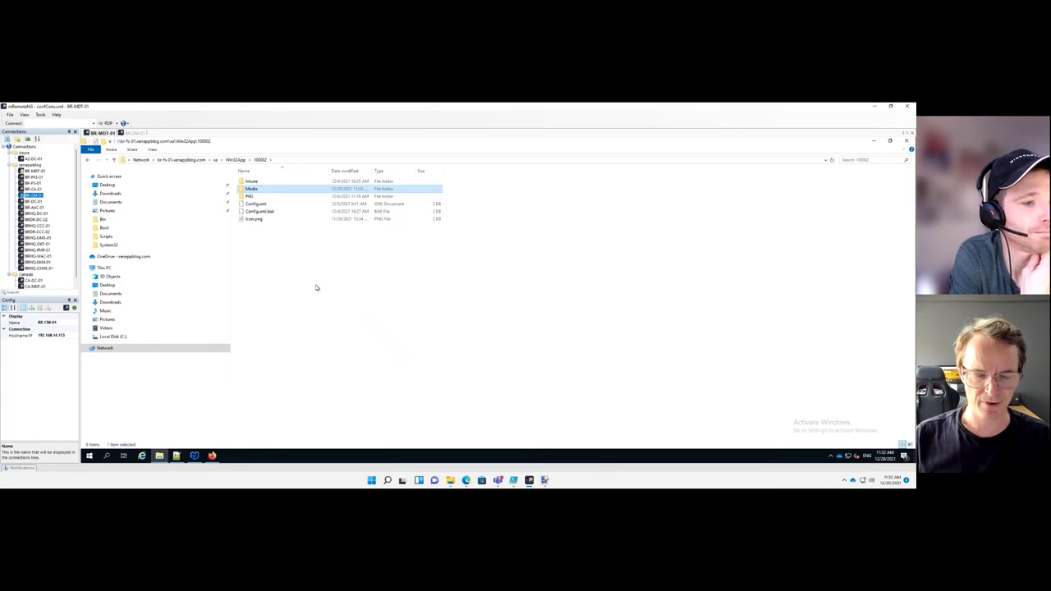
Peek into PKG, then trim the address path to view the other 10000x app folders
left_click(248, 199)
double_click(248, 199)
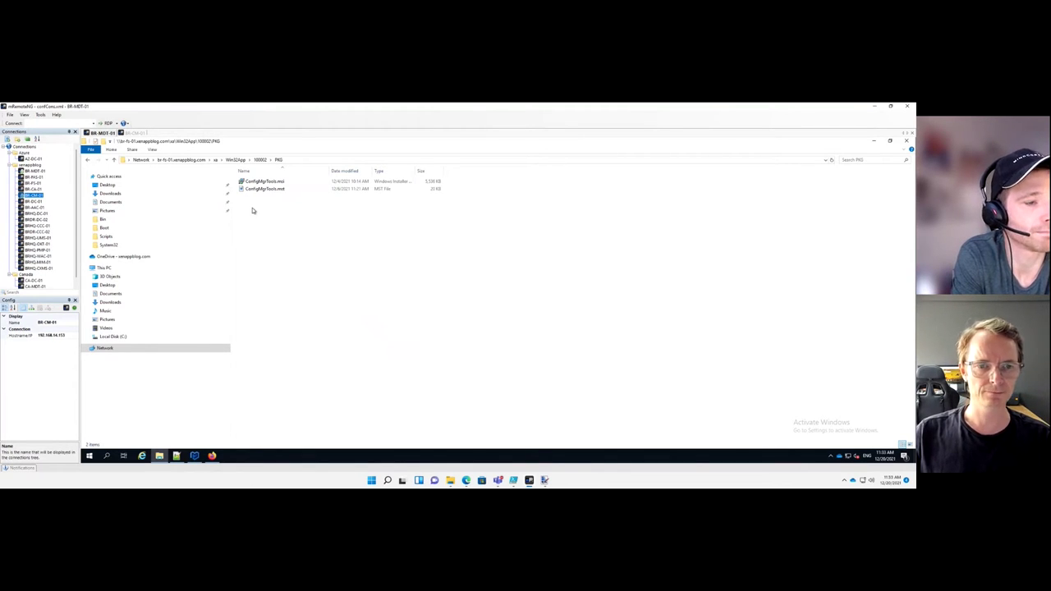
key("BackSpace")
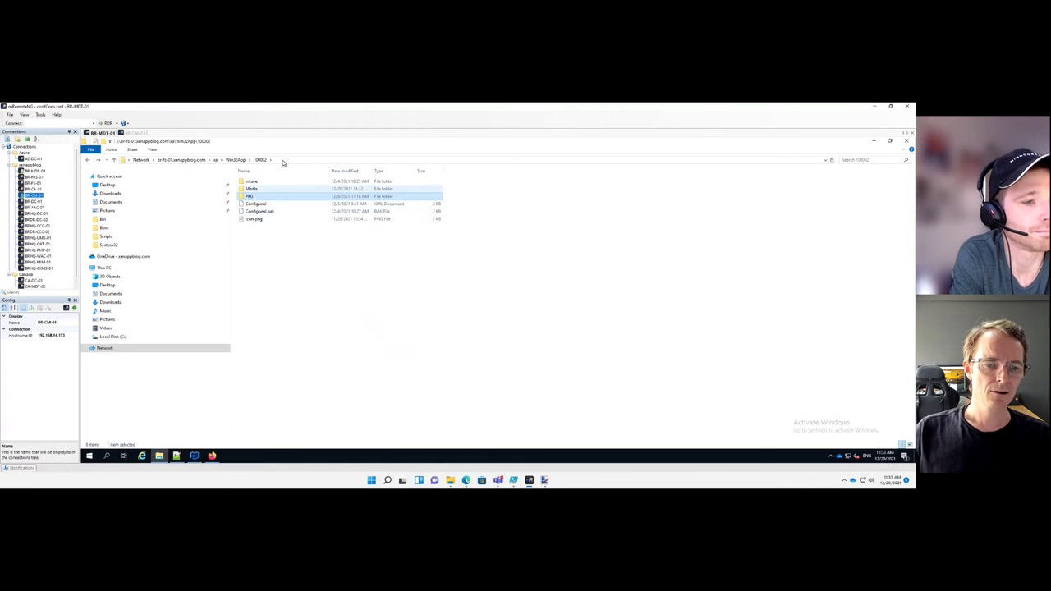
left_click(283, 161)
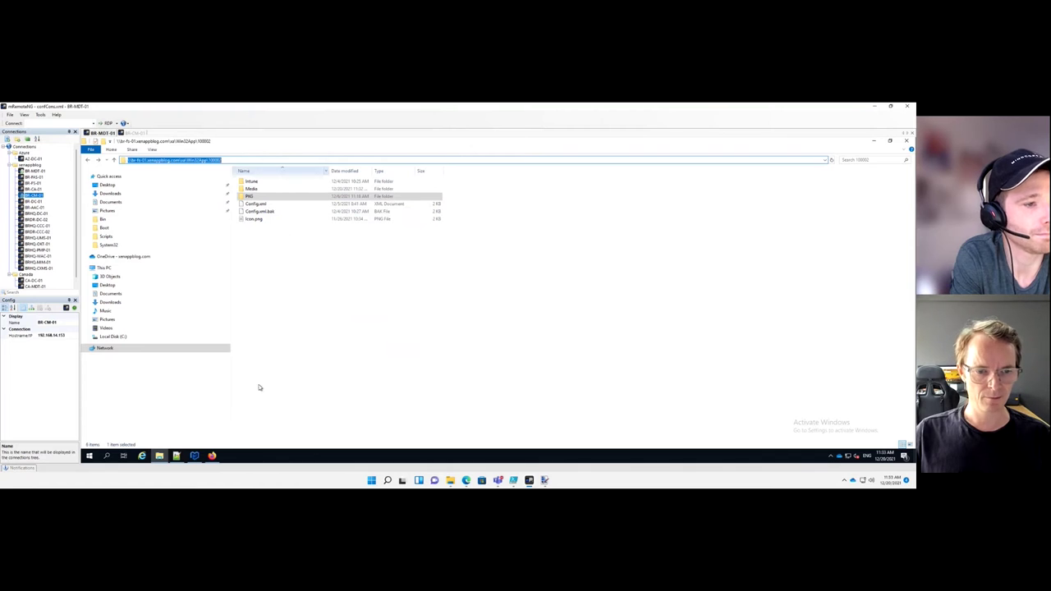
left_click(211, 160)
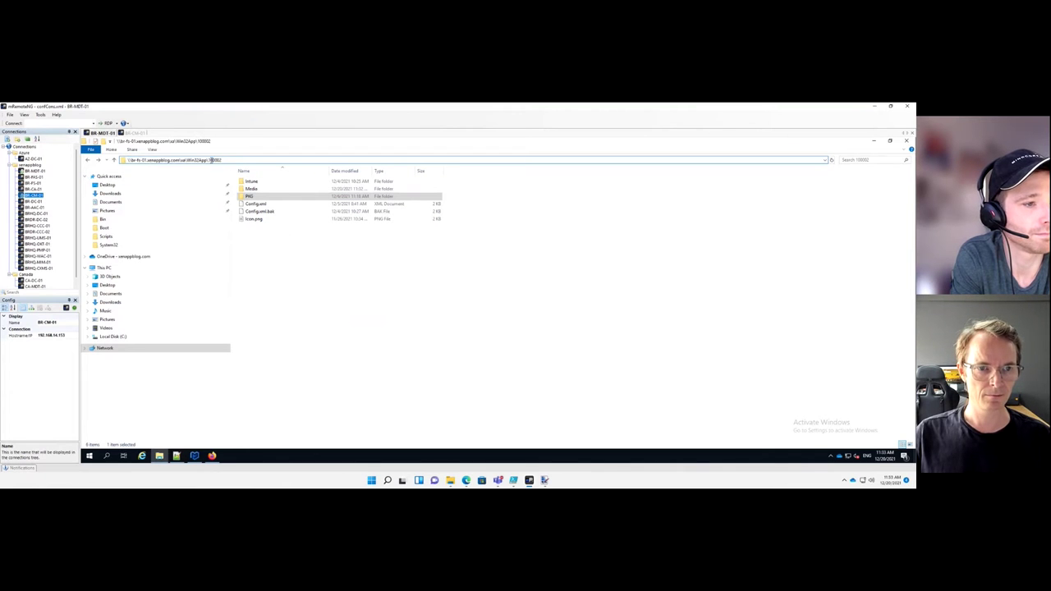
key("ctrl+shift+Left")
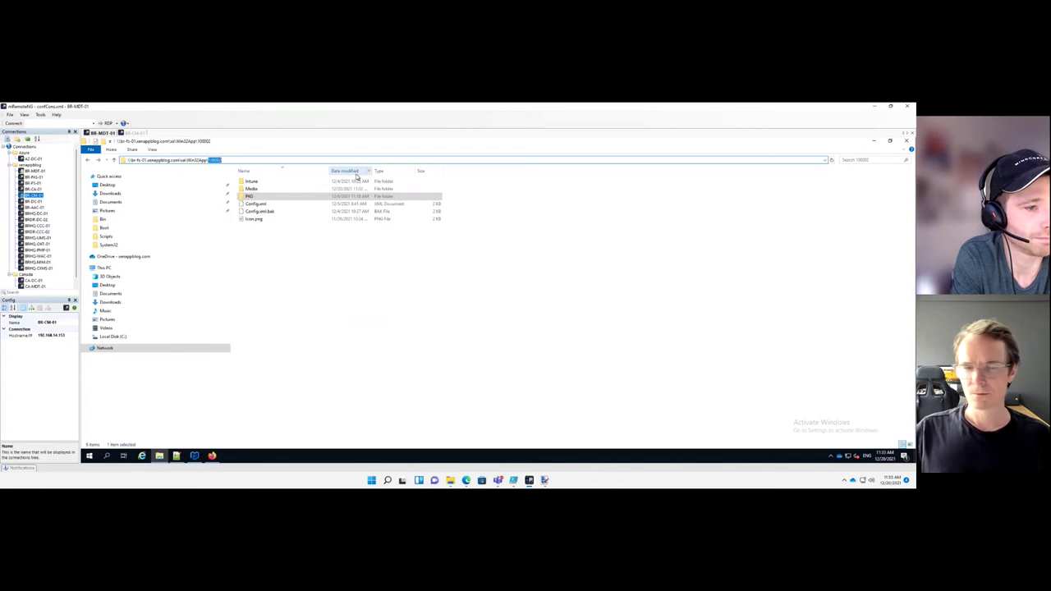
key("End")
key("BackSpace")
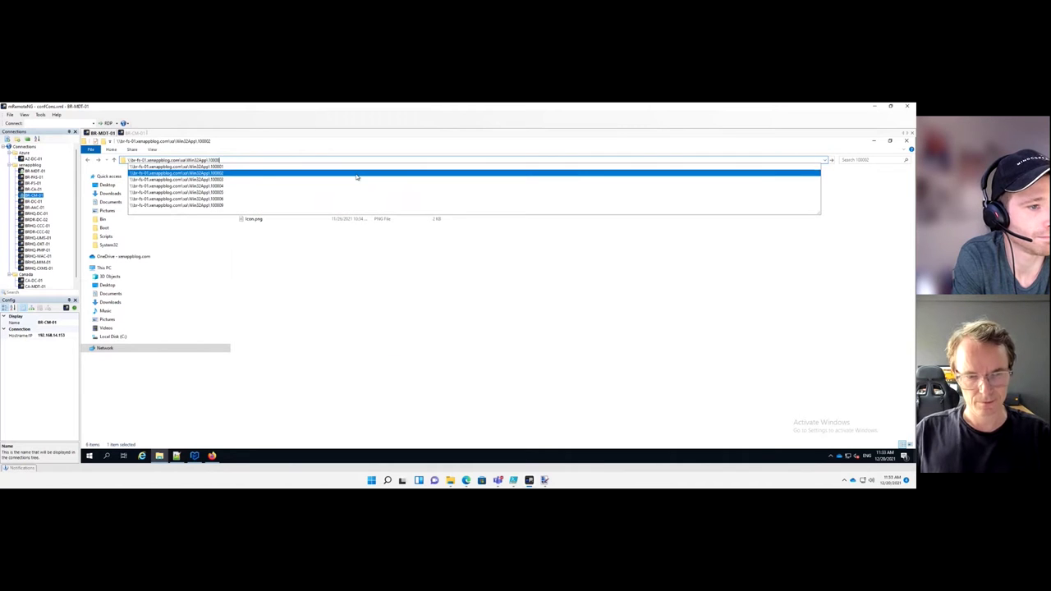
left_click(357, 174)
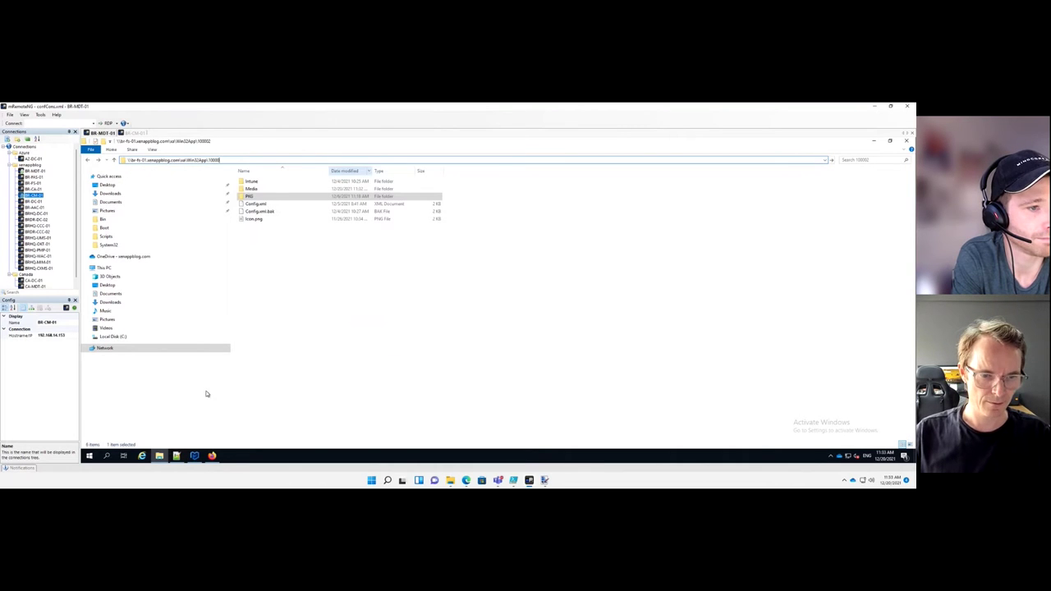
left_click(176, 456)
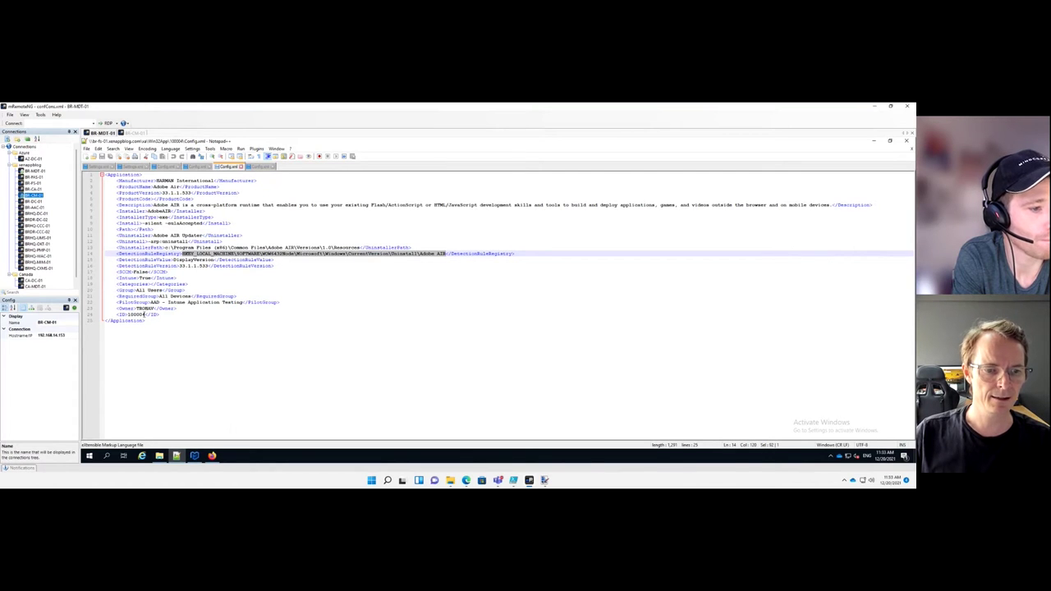
Launch Windows PowerShell as Administrator and move the console aside
left_click(89, 456)
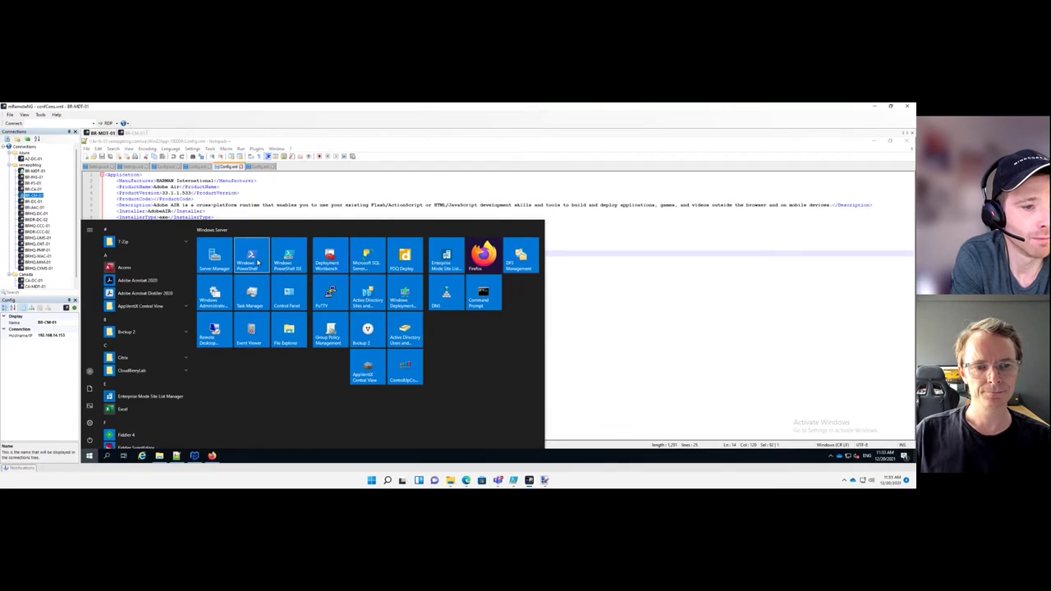
right_click(258, 263)
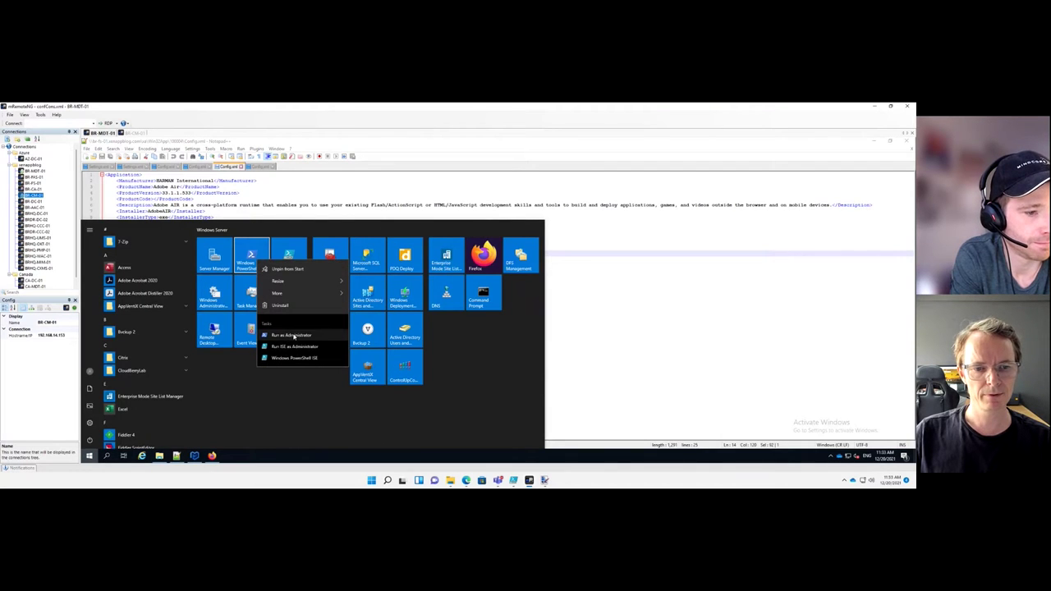
left_click(281, 335)
left_click(459, 344)
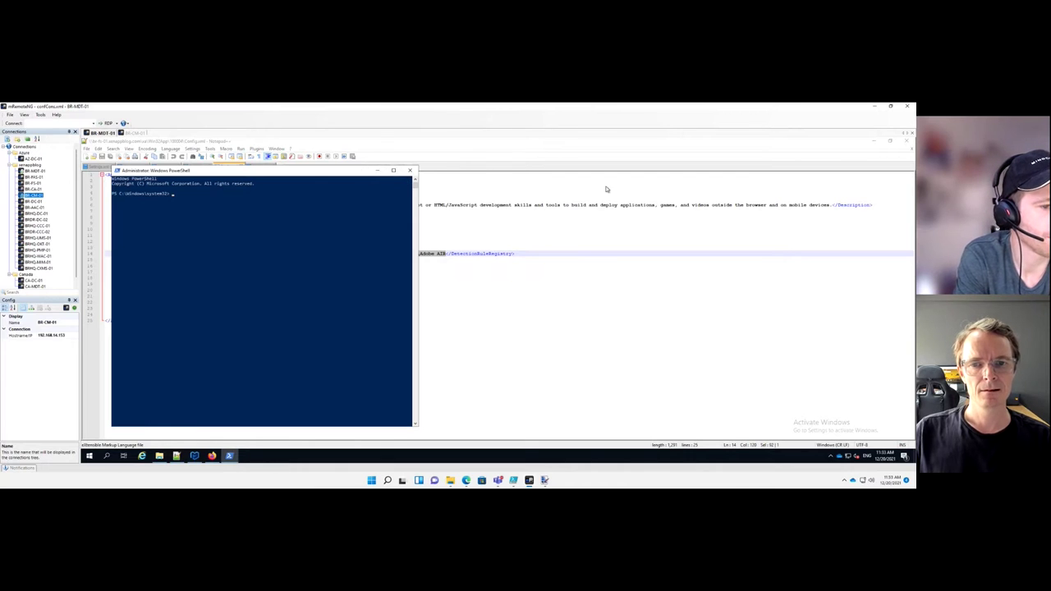
left_click_drag(363, 174, 606, 189)
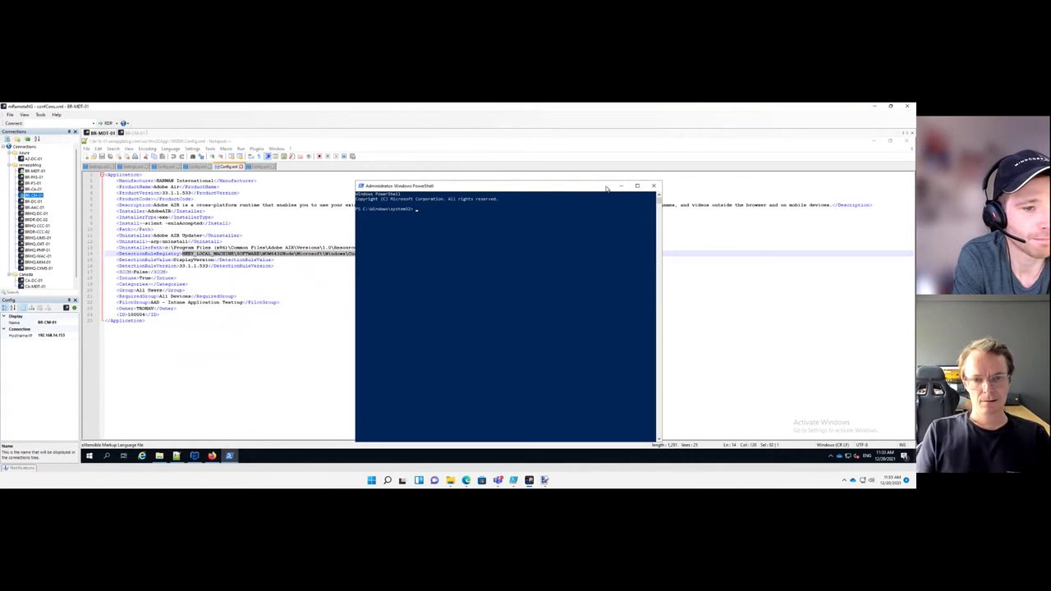
Change into the Win32App share, list it, and run 'Create Application v4 with SCCM.ps1'
type("&")
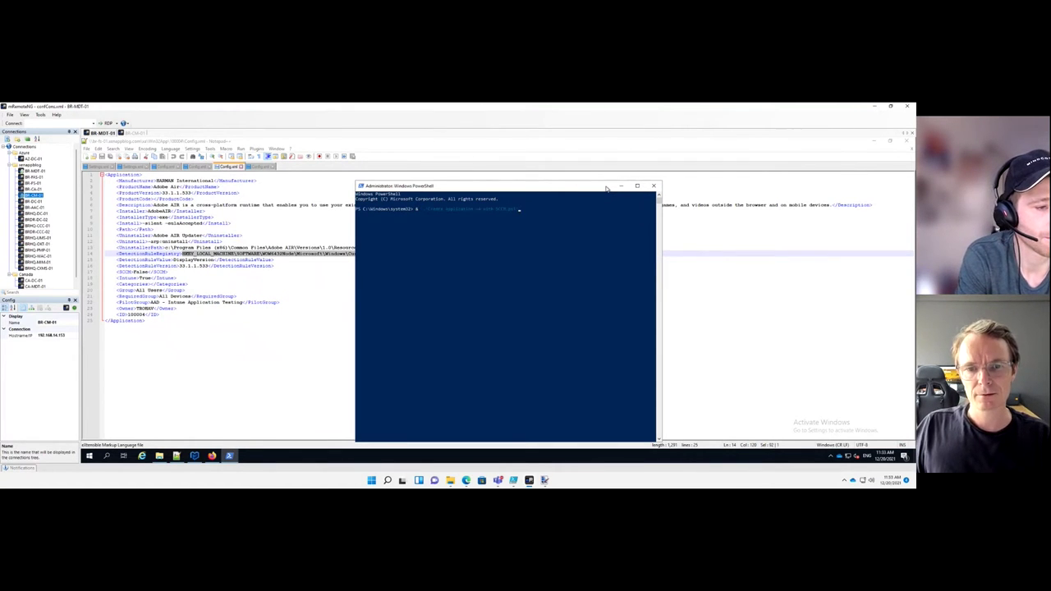
key("BackSpace")
key("BackSpace")
type("cd")
type("\\br-fs-01\\sw\\Win32App\\")
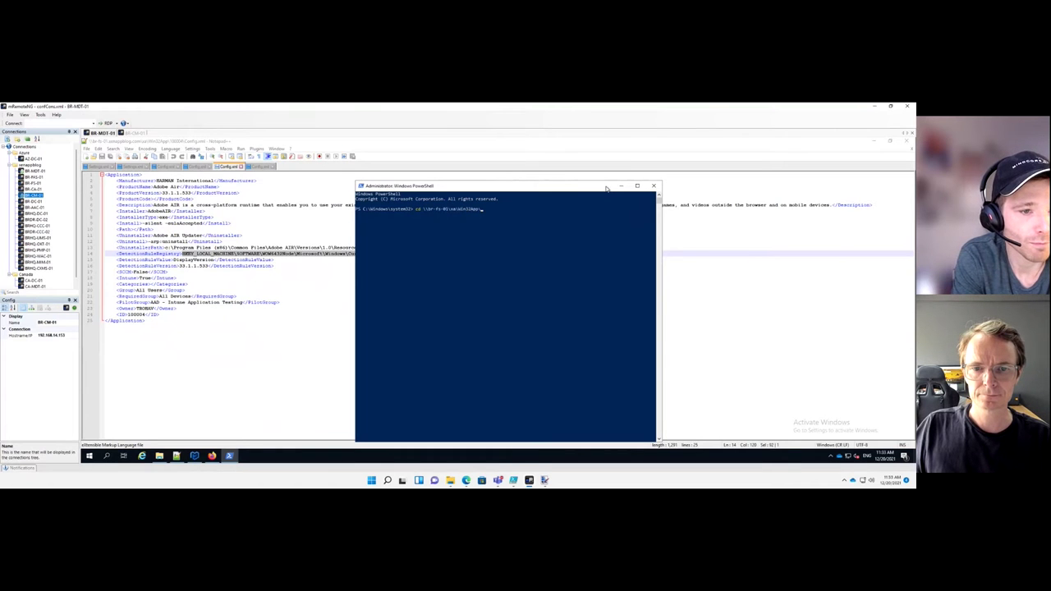
key("Return")
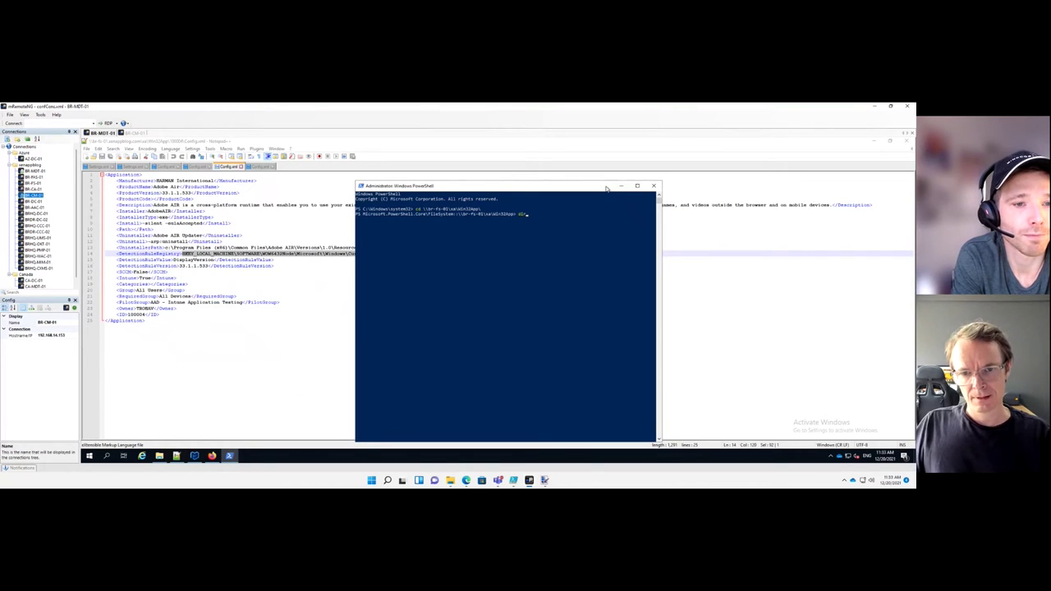
type("dir")
key("Return")
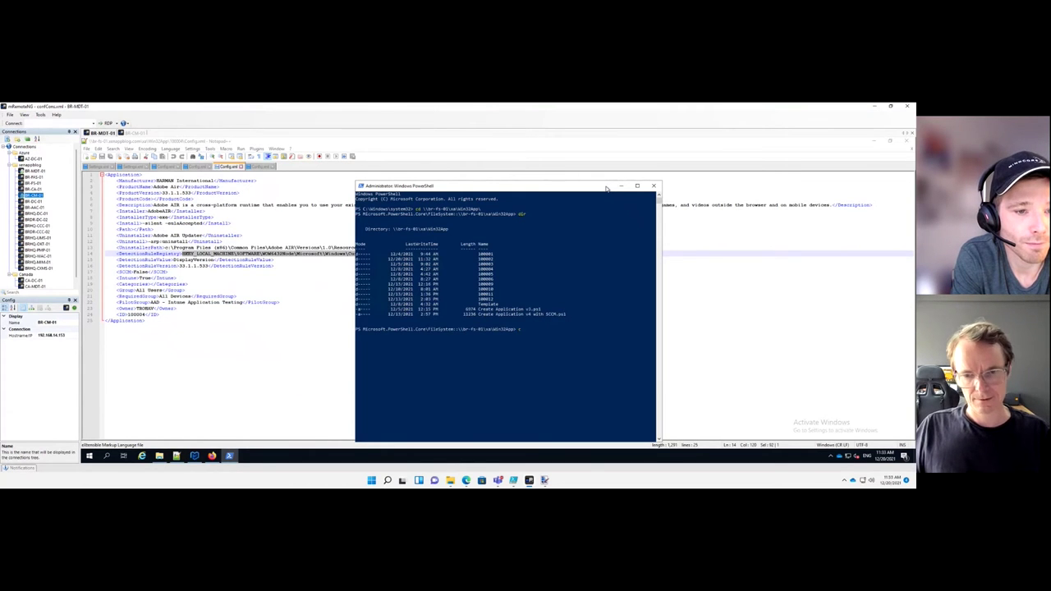
type("cre")
key("Tab")
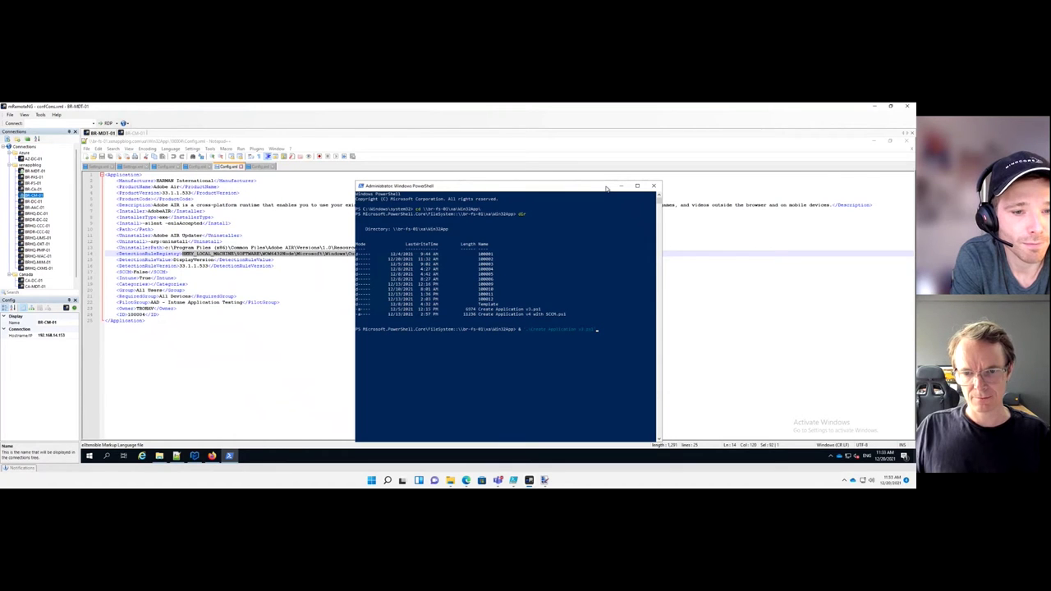
key("Tab")
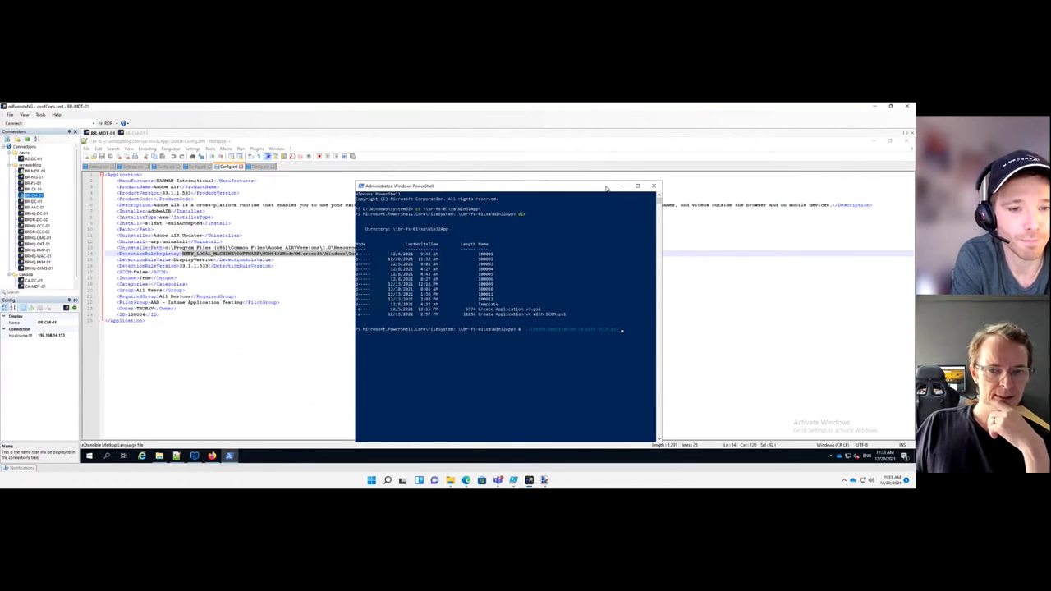
key("Return")
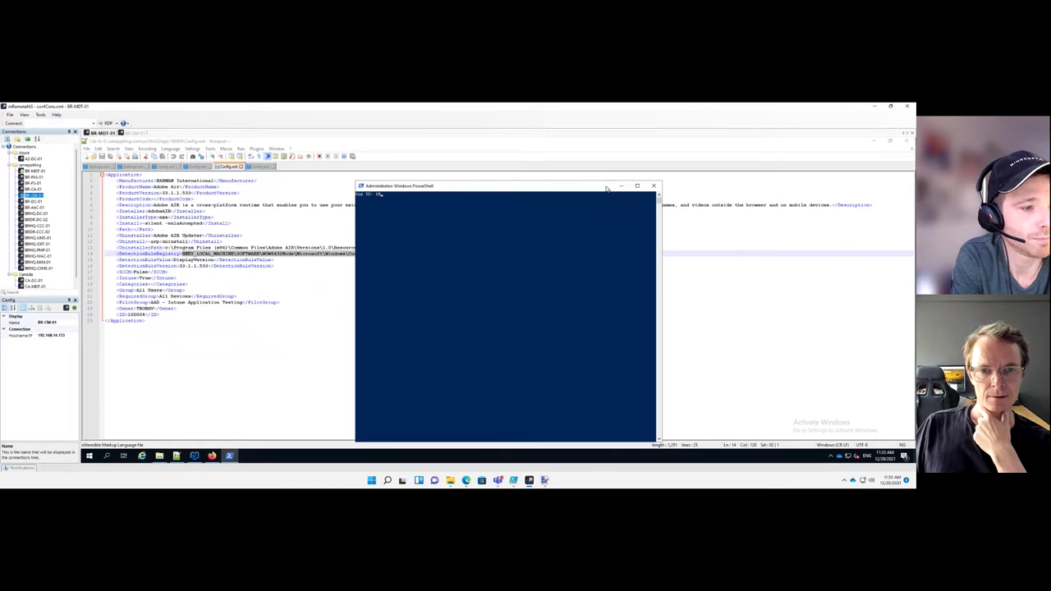
Enter App ID 100004 at the script's prompt
type("10000")
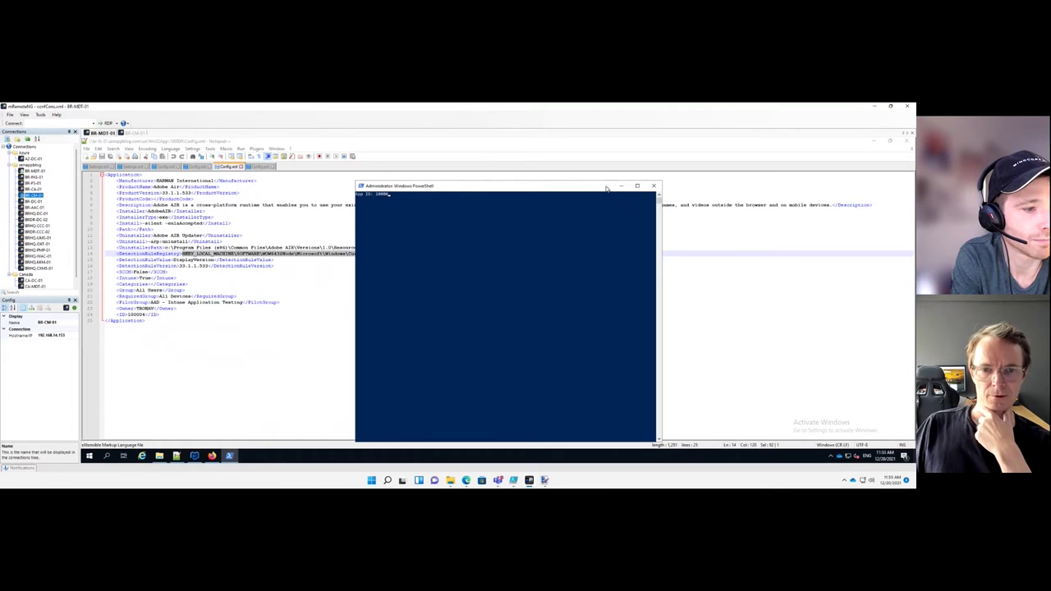
type("4")
key("Return")
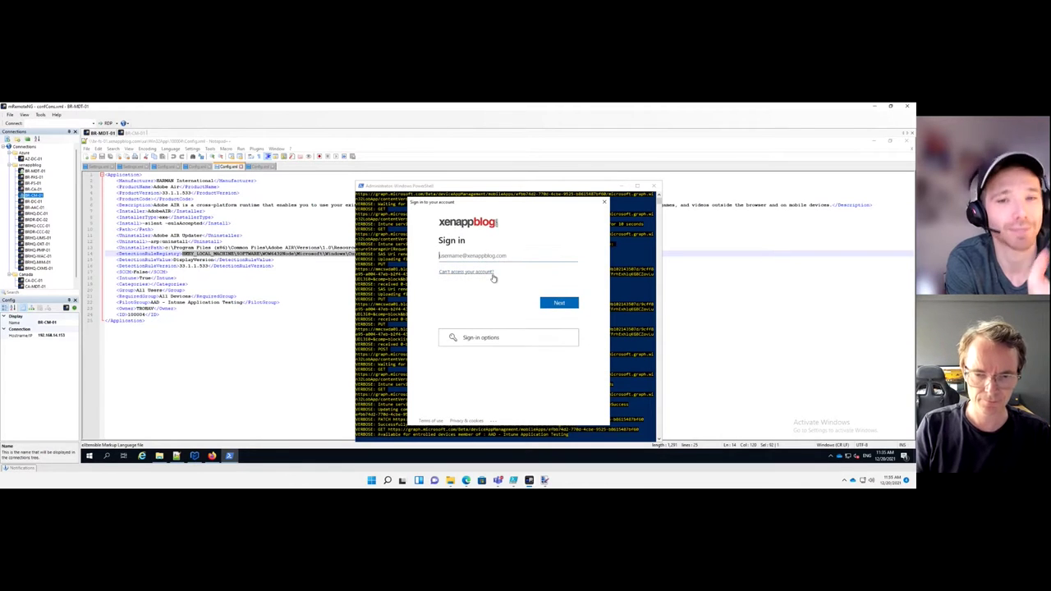
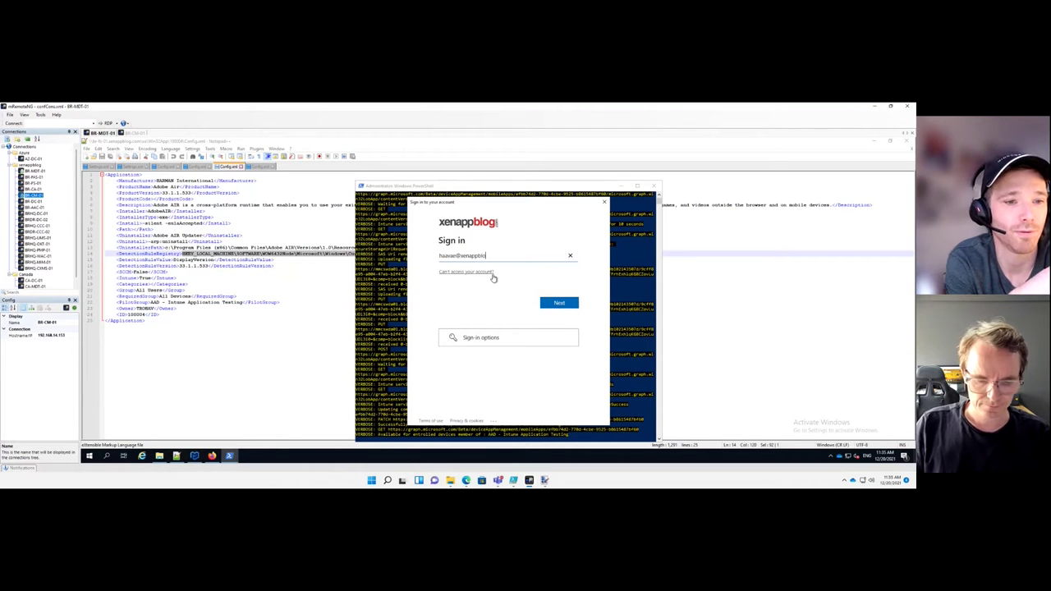
Enter the admin account's e-mail, correcting the typo, then submit the account password
key("ctrl+a")
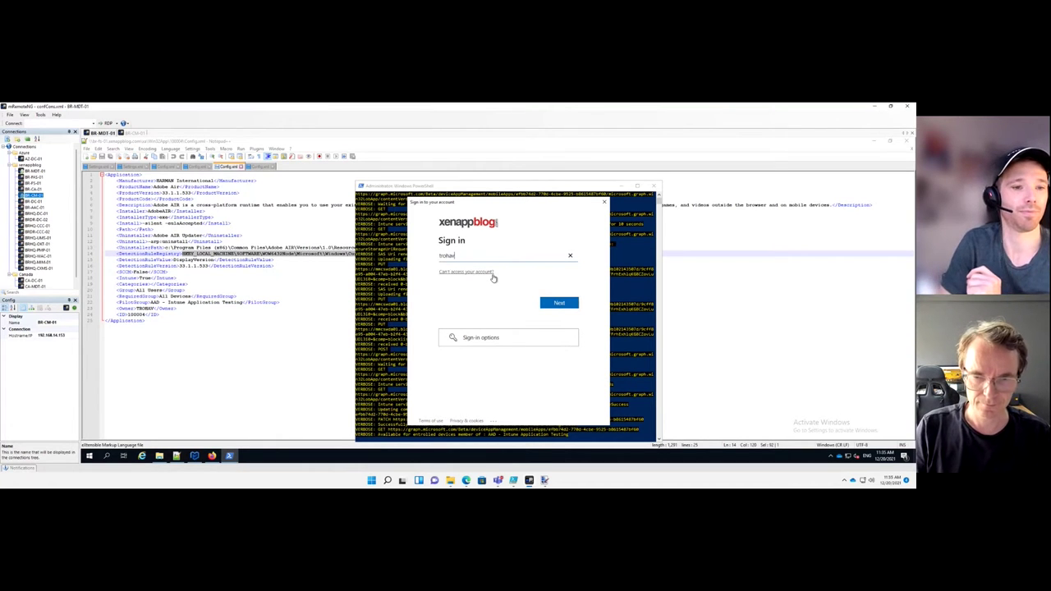
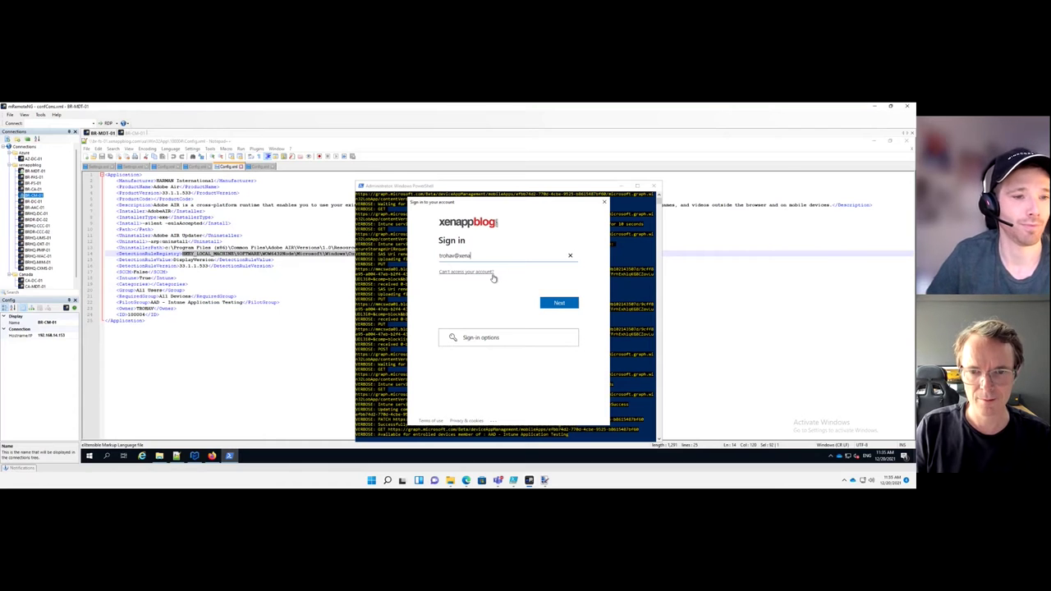
key("Return")
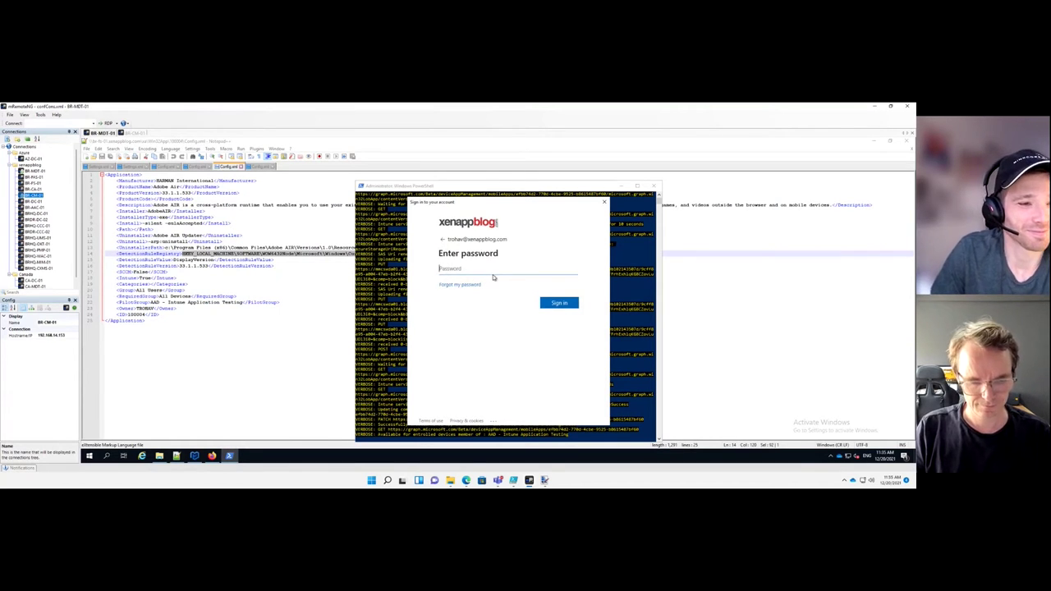
type("••••••")
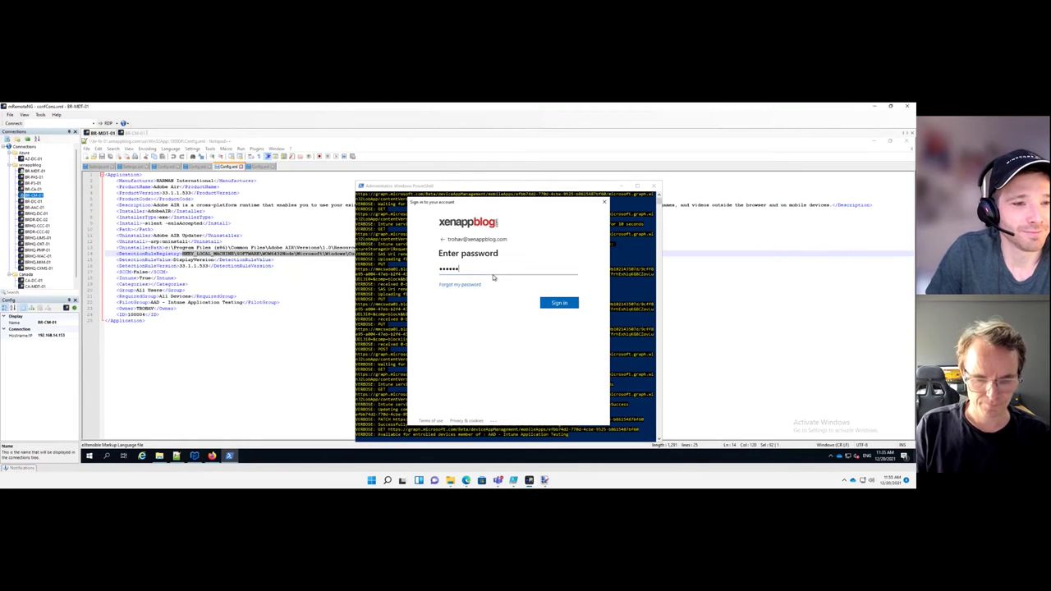
type("•••")
key("Return")
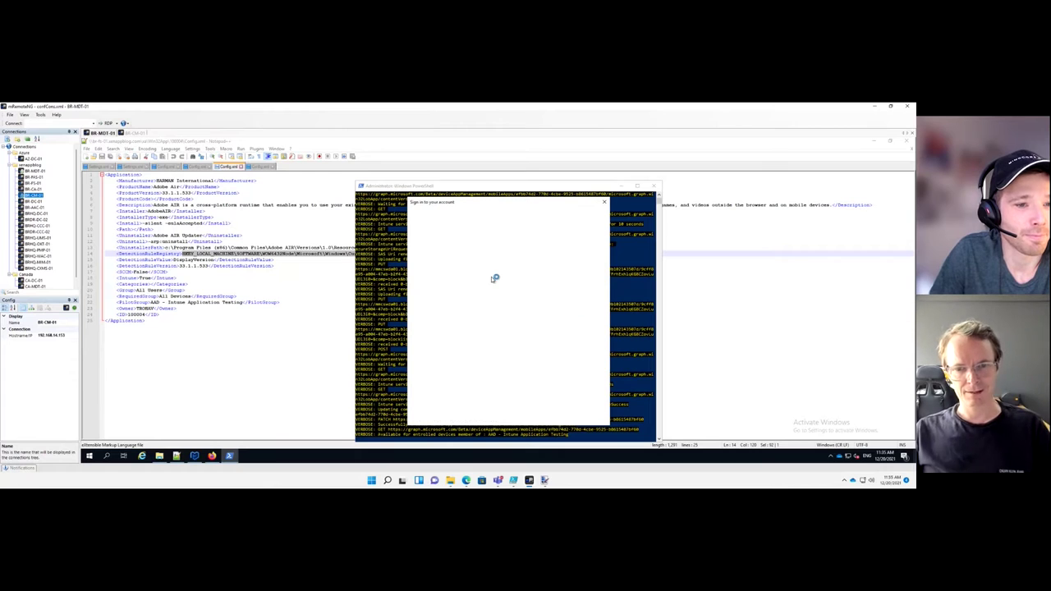
Retype the password after the incorrect-password error and complete the Microsoft sign-in
type("••••••")
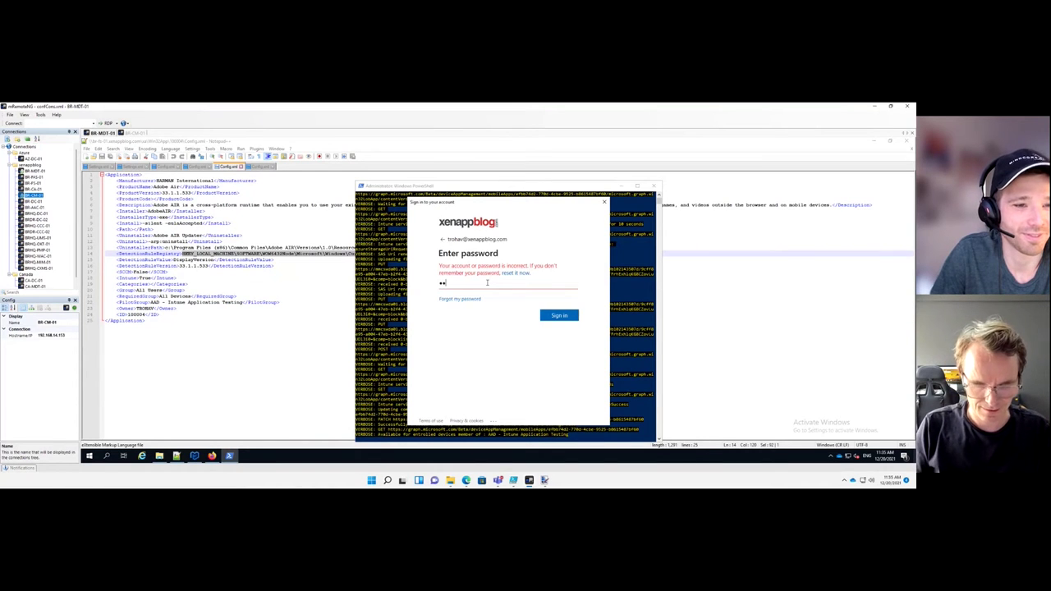
type("••••")
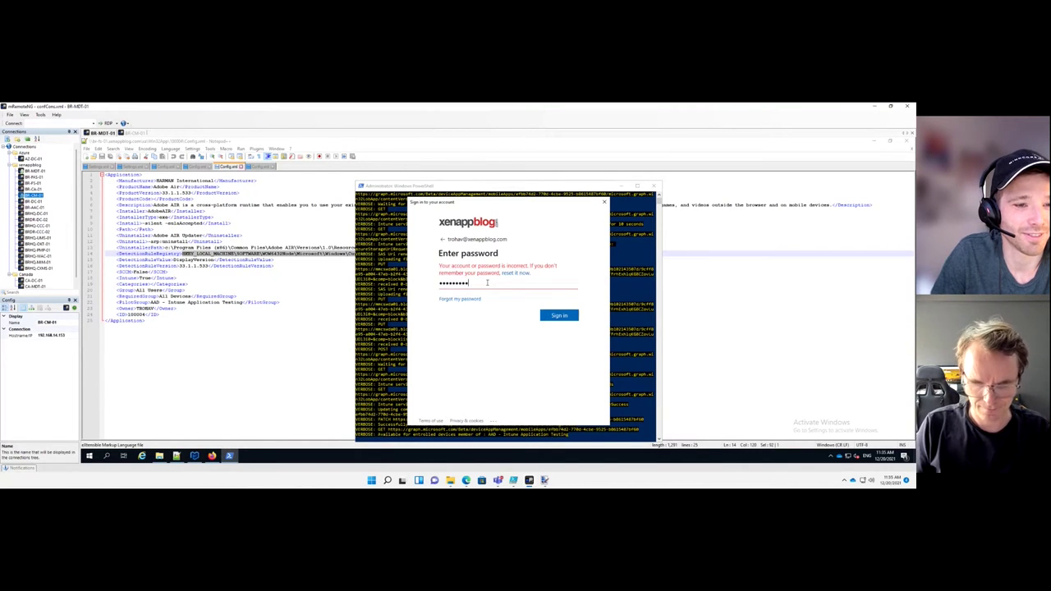
key("Return")
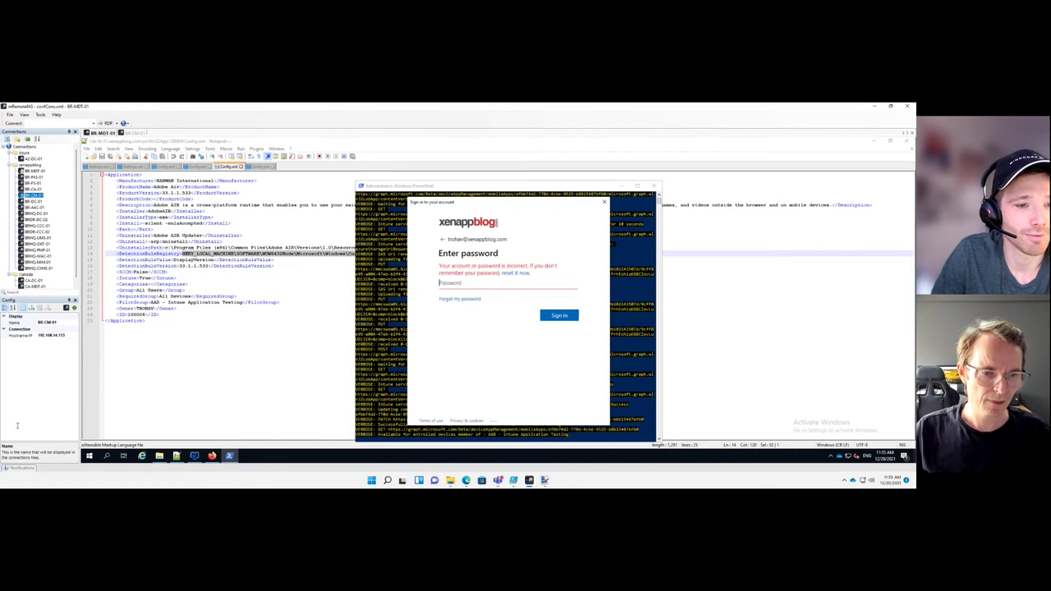
right_click(89, 455)
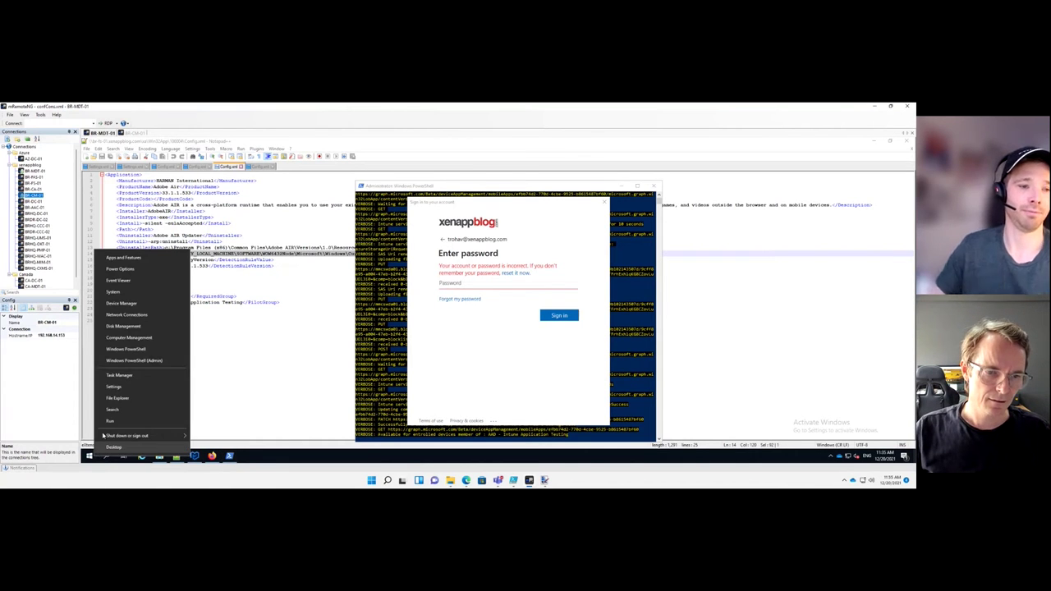
left_click(108, 420)
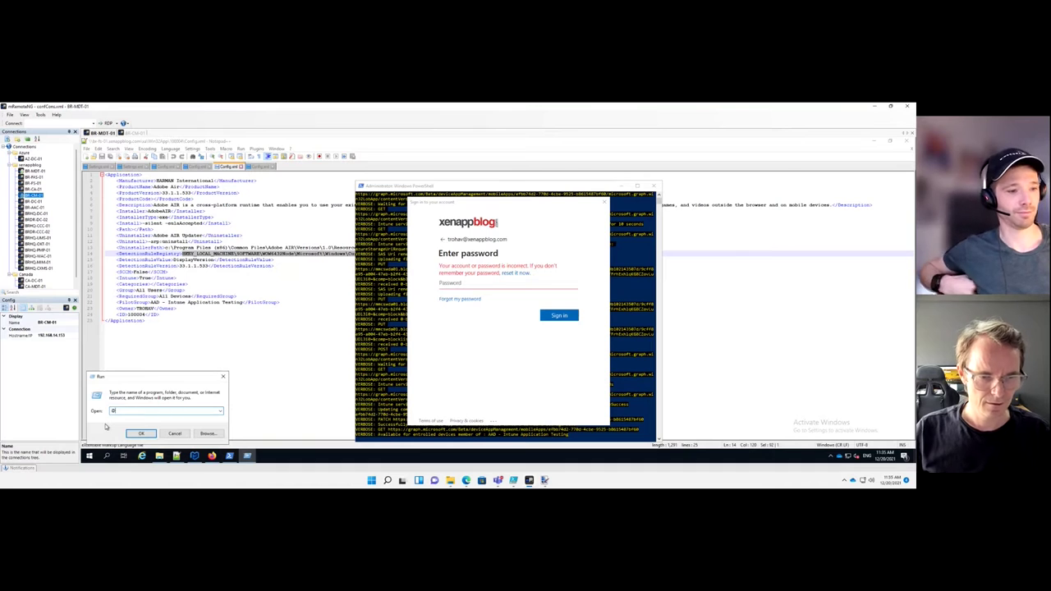
left_click(174, 433)
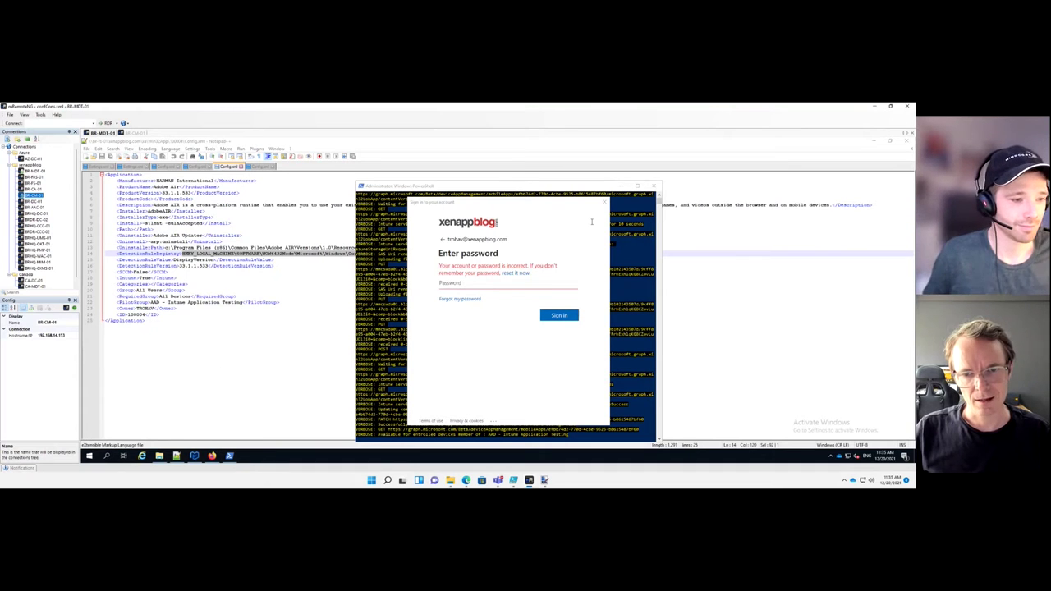
left_click(498, 285)
type("•••")
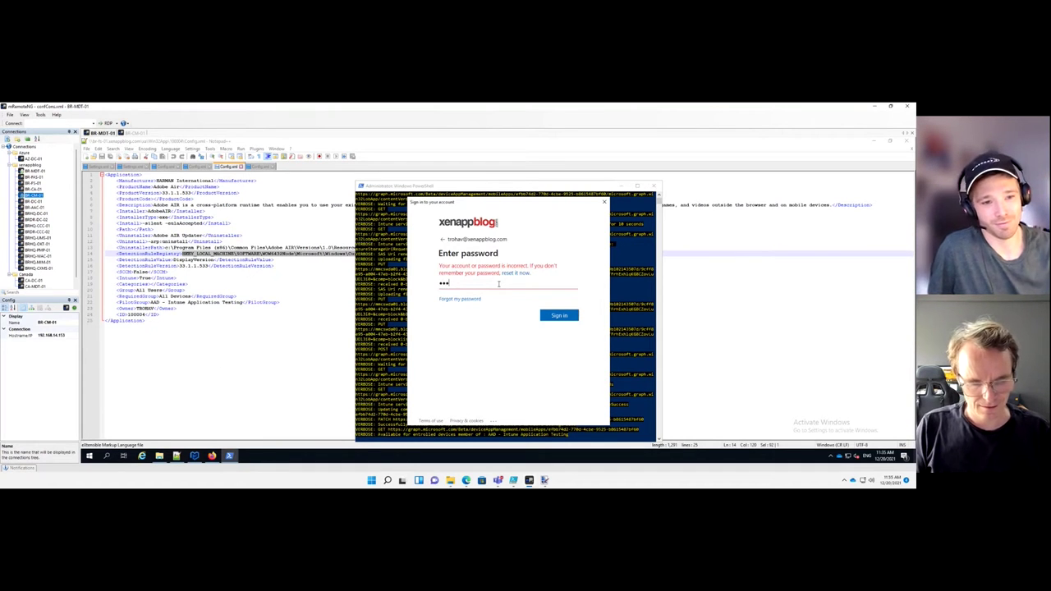
type("•••••••••")
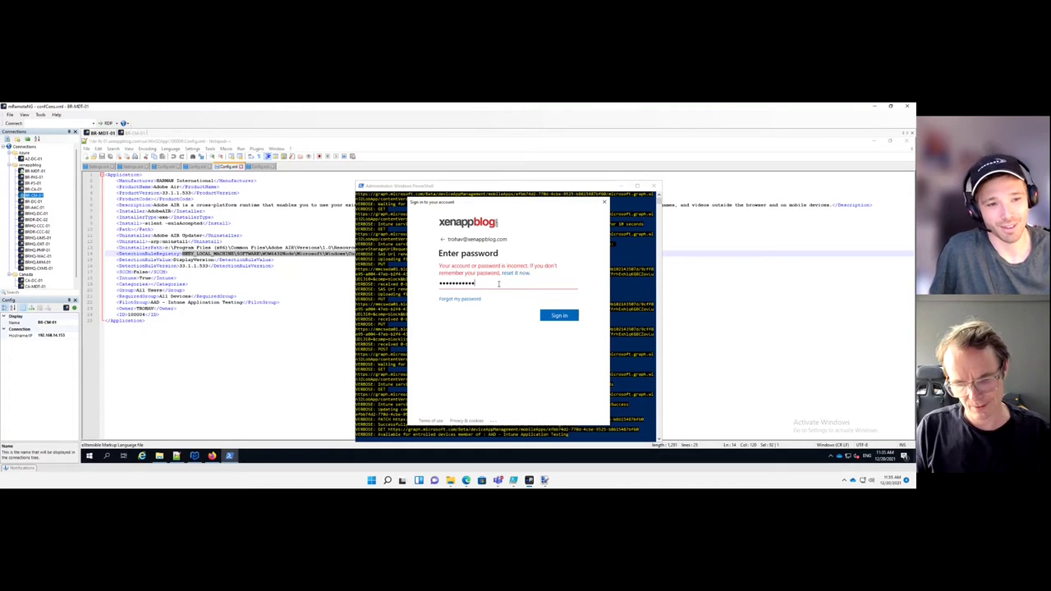
key("Return")
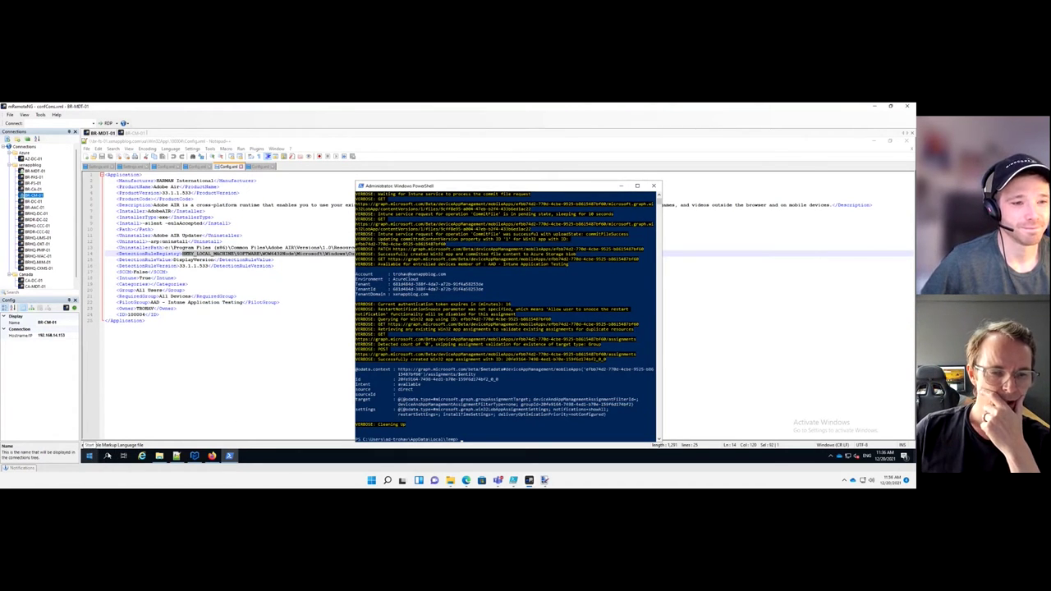
Go to portal.azure.com in Firefox and sign in with the listed account
left_click(212, 456)
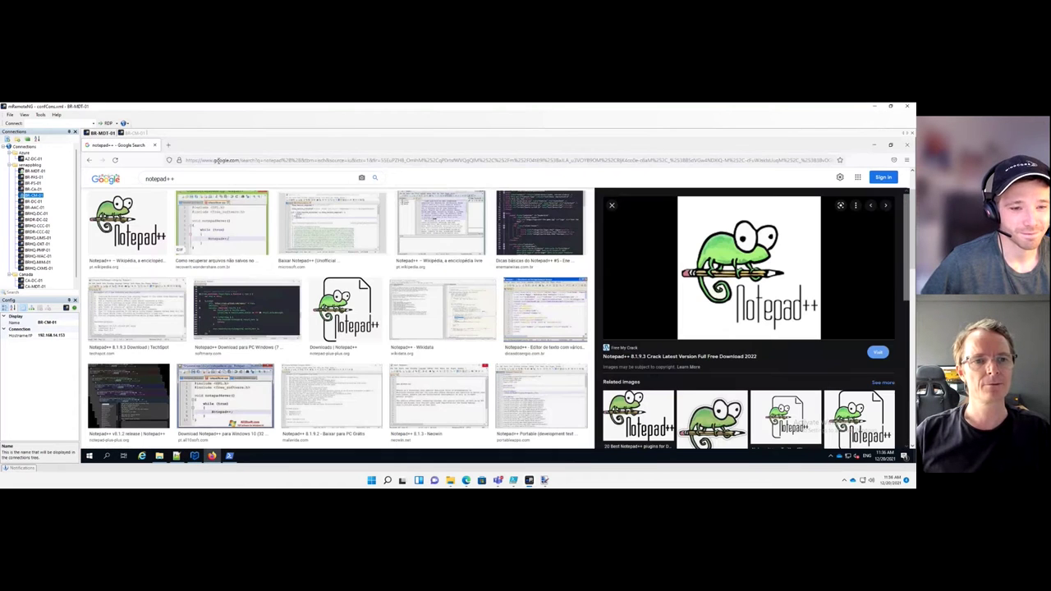
left_click(218, 160)
type("endpoint")
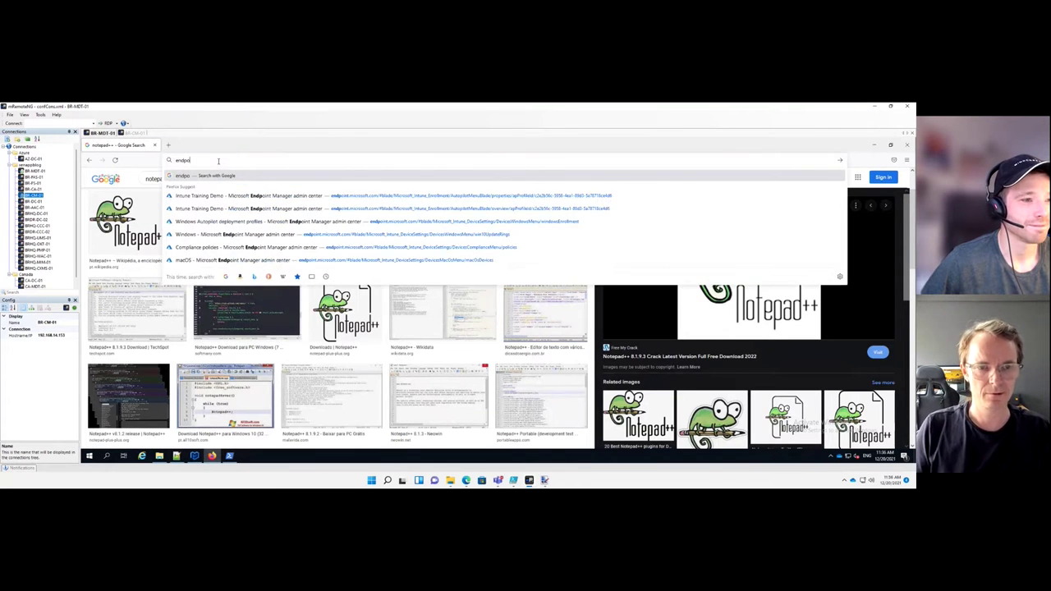
key("ctrl+a")
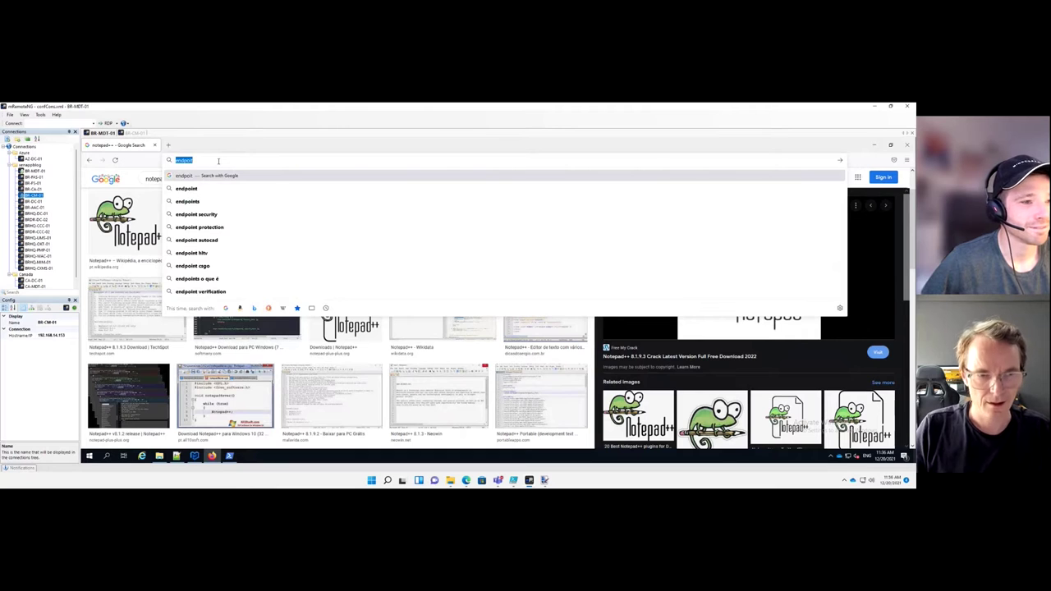
type("portal.azure.com/")
key("Return")
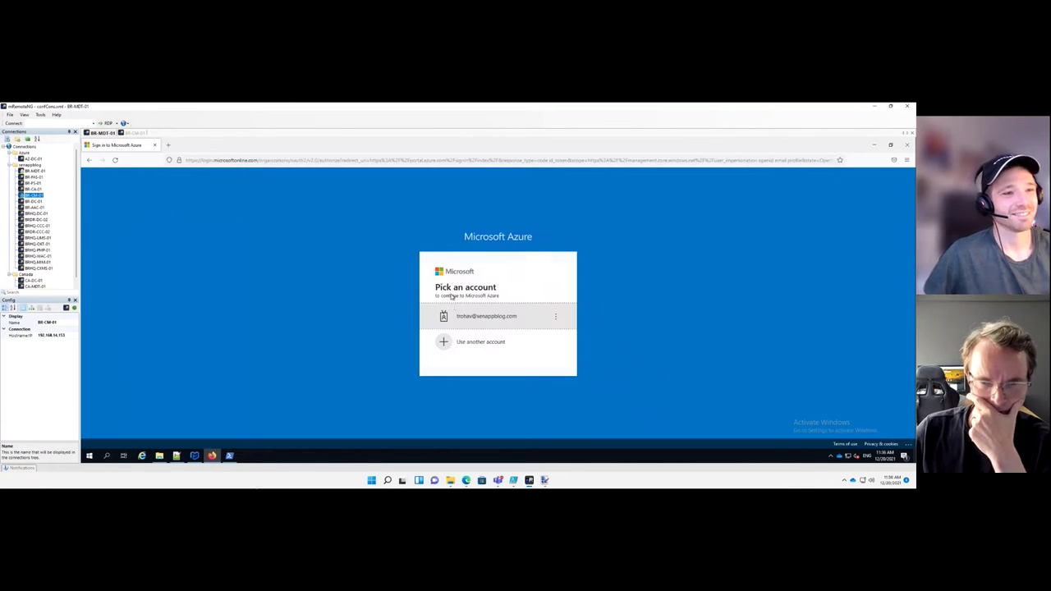
left_click(456, 316)
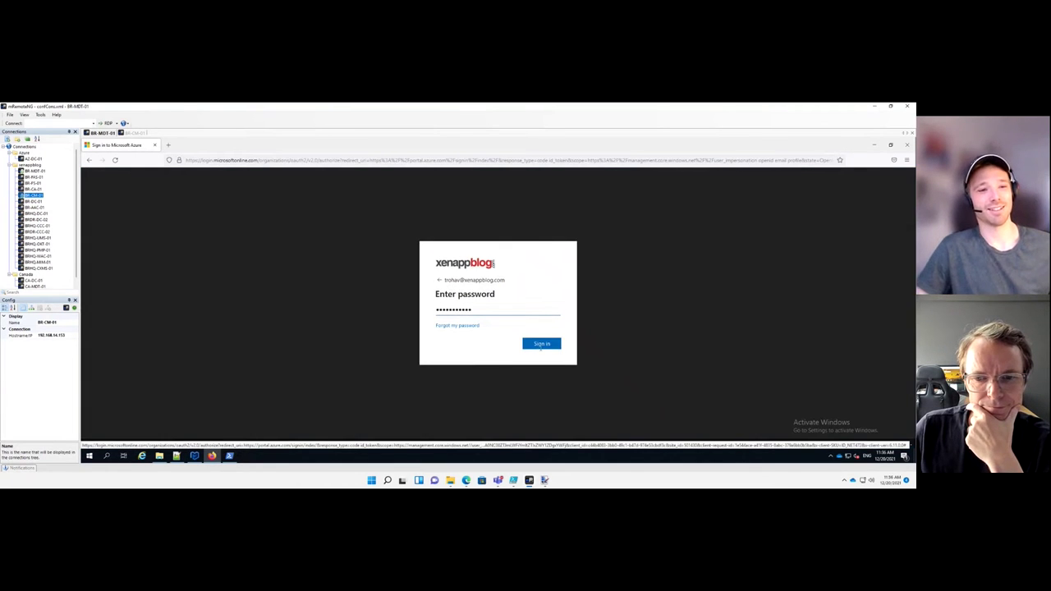
left_click(540, 344)
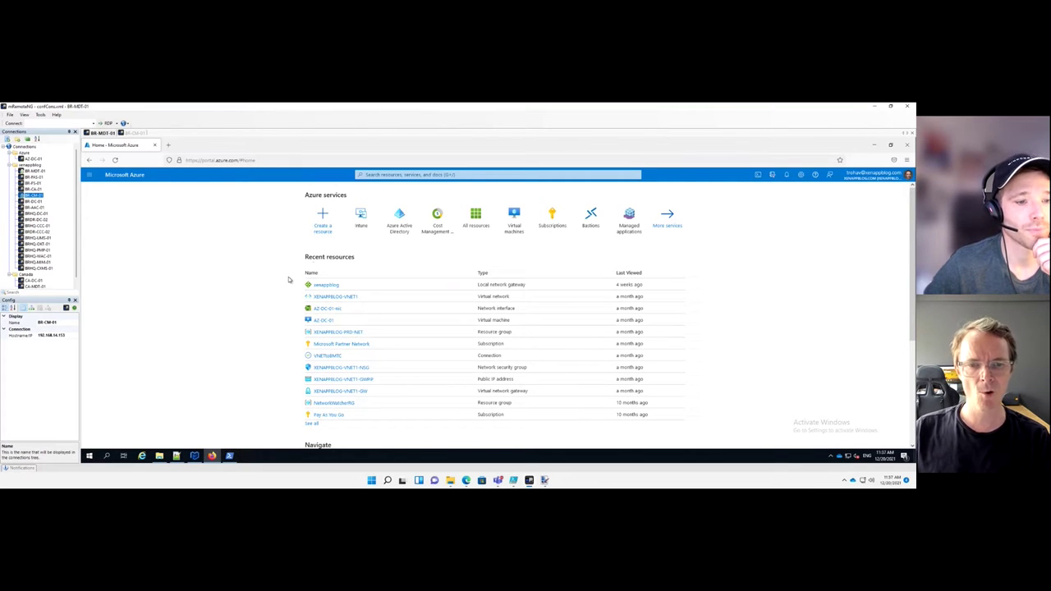
Open Intune, follow the link to the new Endpoint Manager admin center, and open Apps
left_click(363, 226)
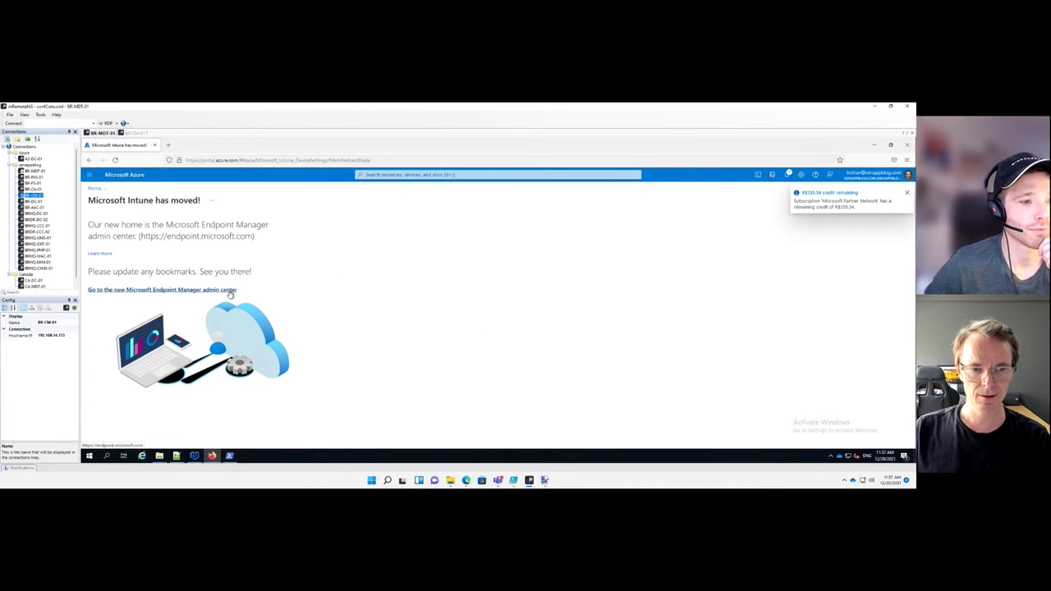
left_click(232, 291)
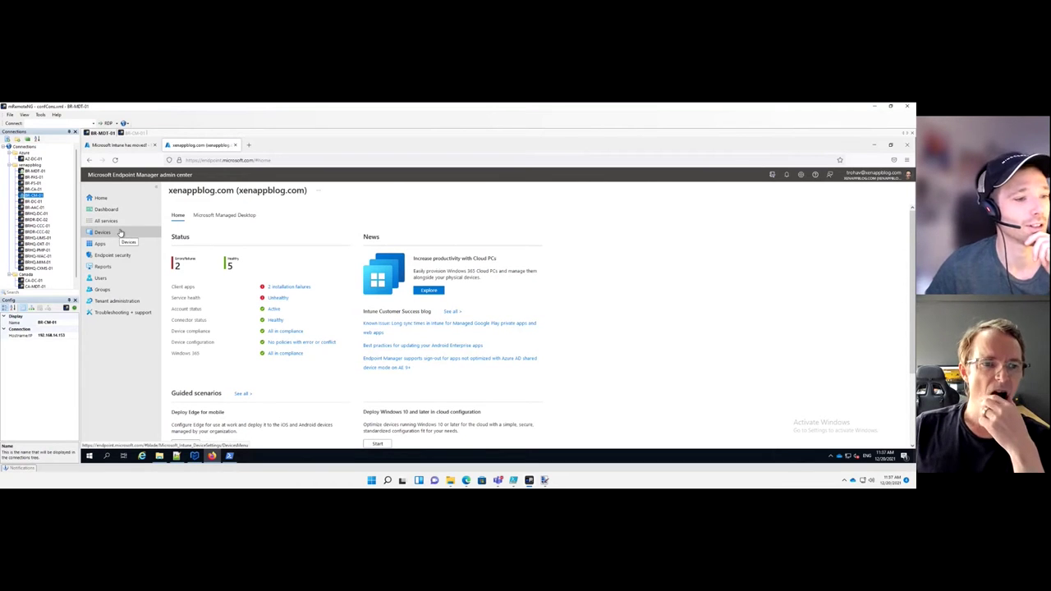
left_click(107, 246)
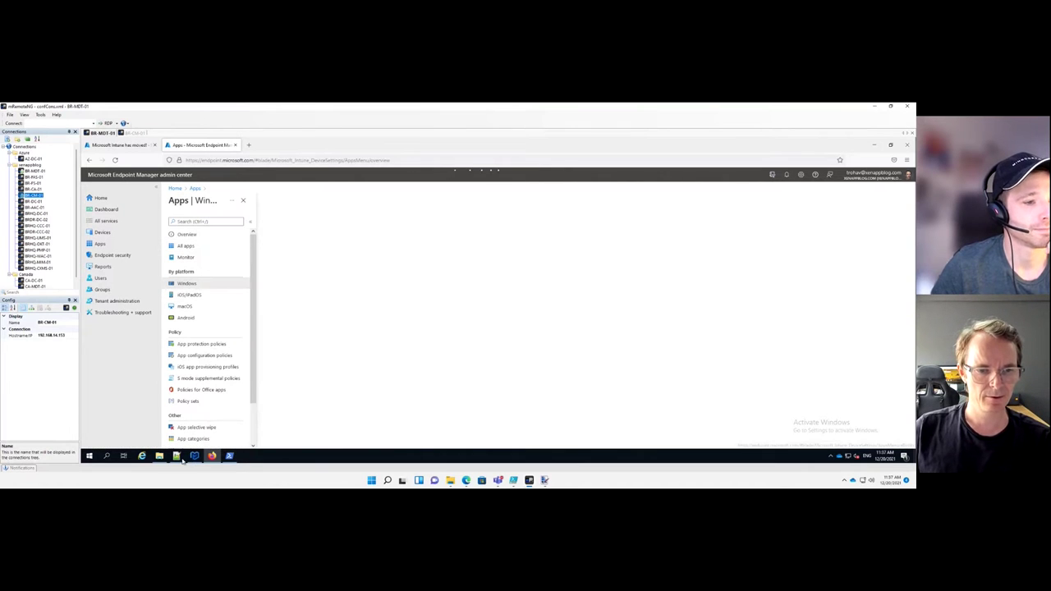
Select the PilotGroup value 'AAD - Intune Application Testing' in Config.xml, then return to the browser
key("alt+Tab")
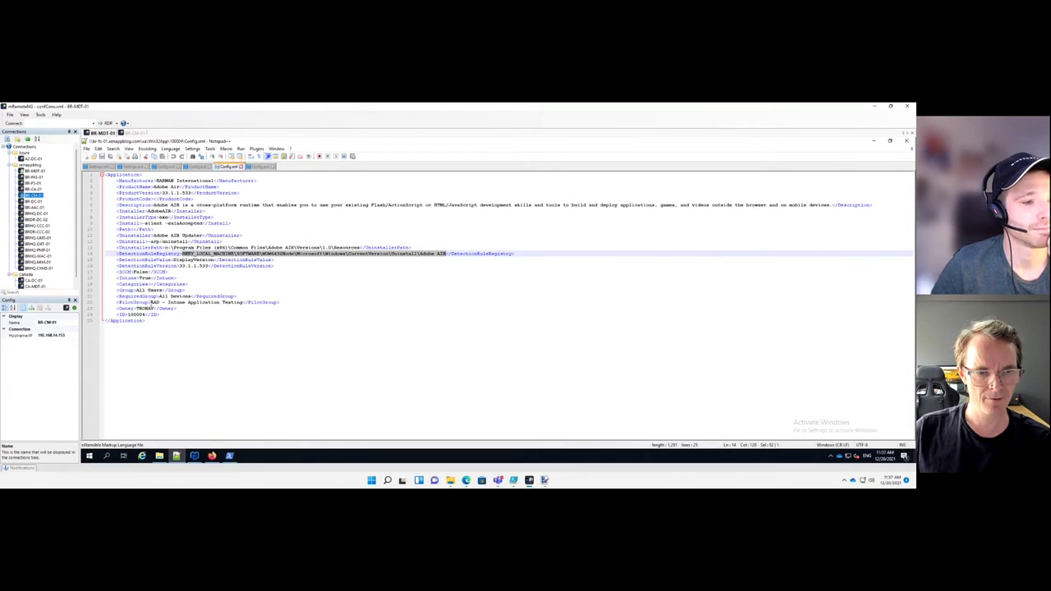
left_click_drag(151, 302, 244, 303)
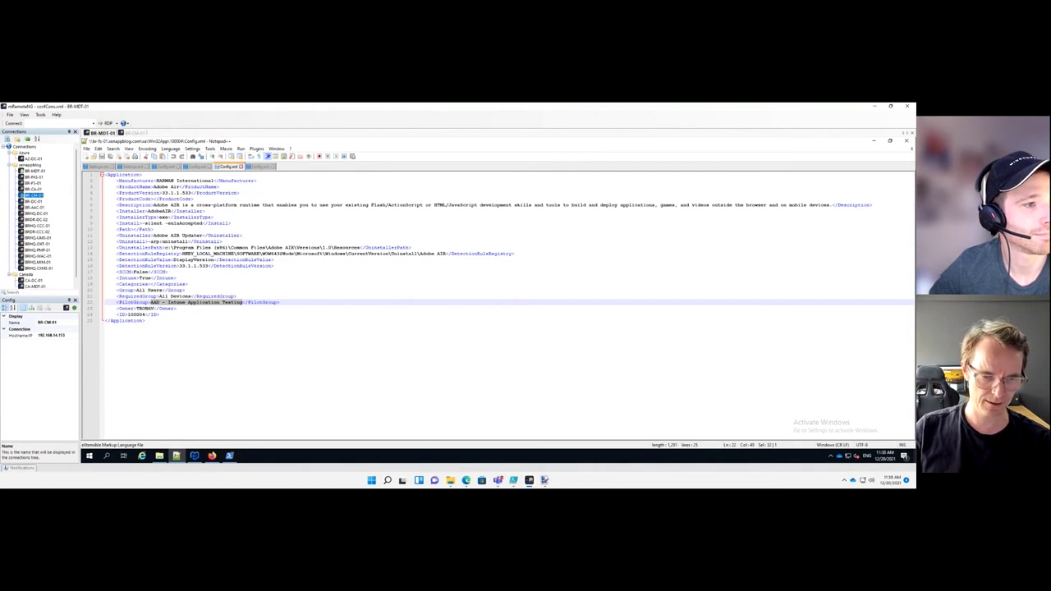
left_click(212, 456)
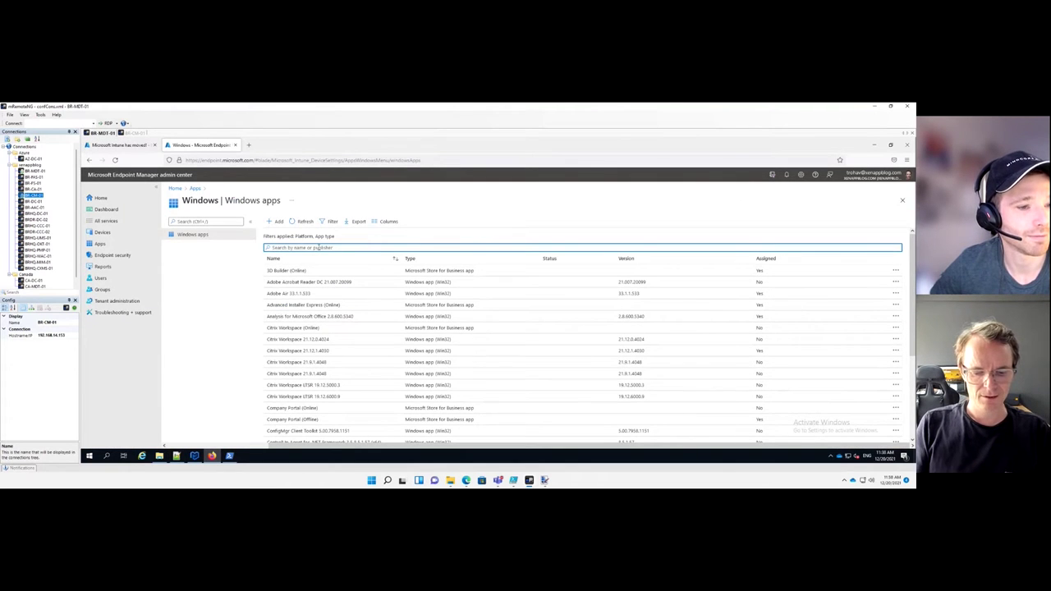
Review Adobe Air 33.1.1.533's properties and highlight its install arguments '-silent -eulaAccepted'
type("c")
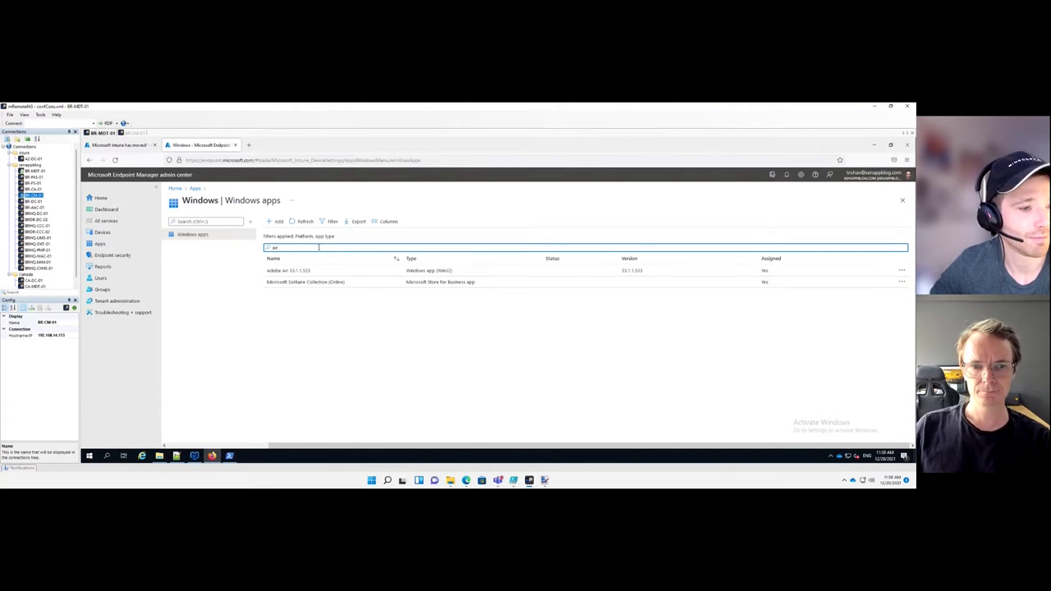
left_click(280, 271)
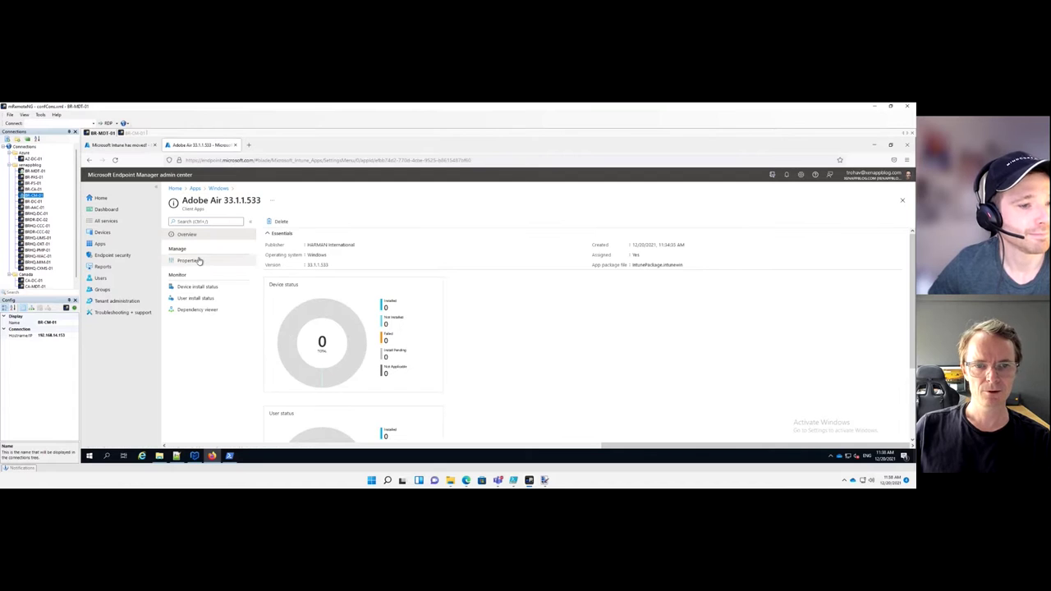
left_click(198, 261)
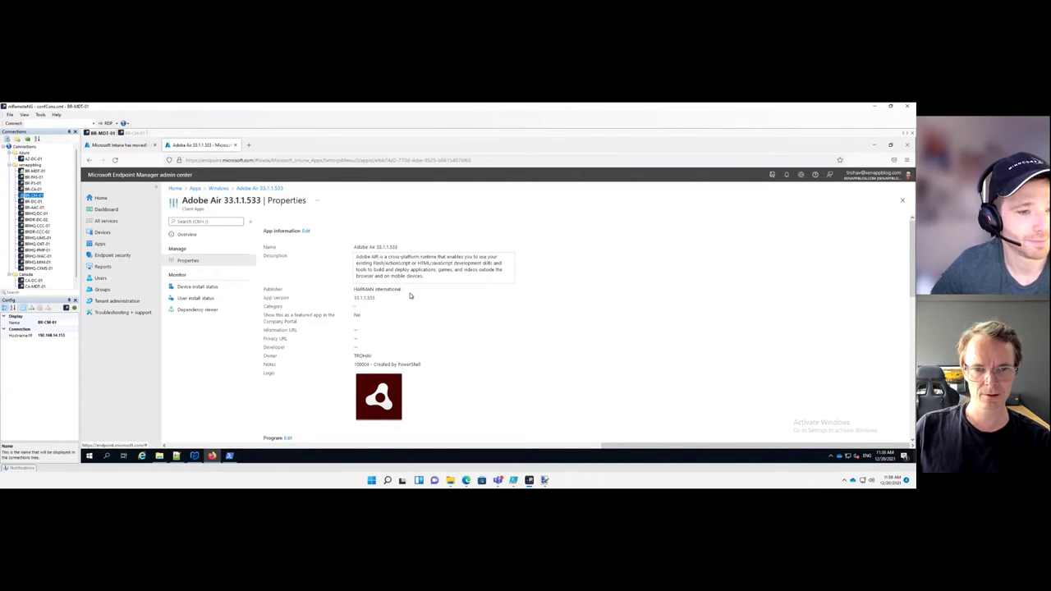
scroll(410, 295, "down", 2)
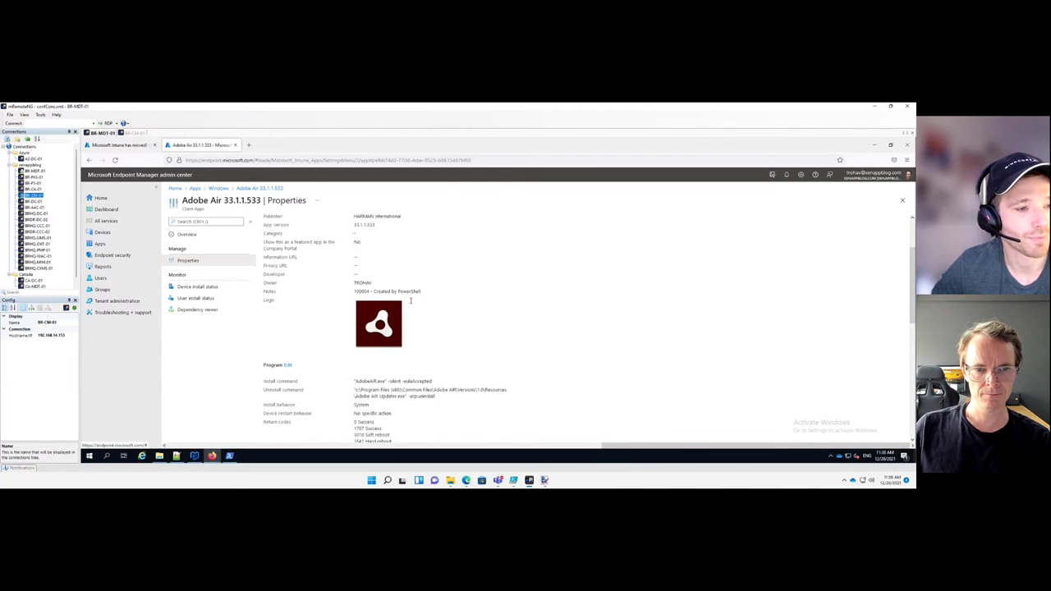
scroll(439, 308, "down", 3)
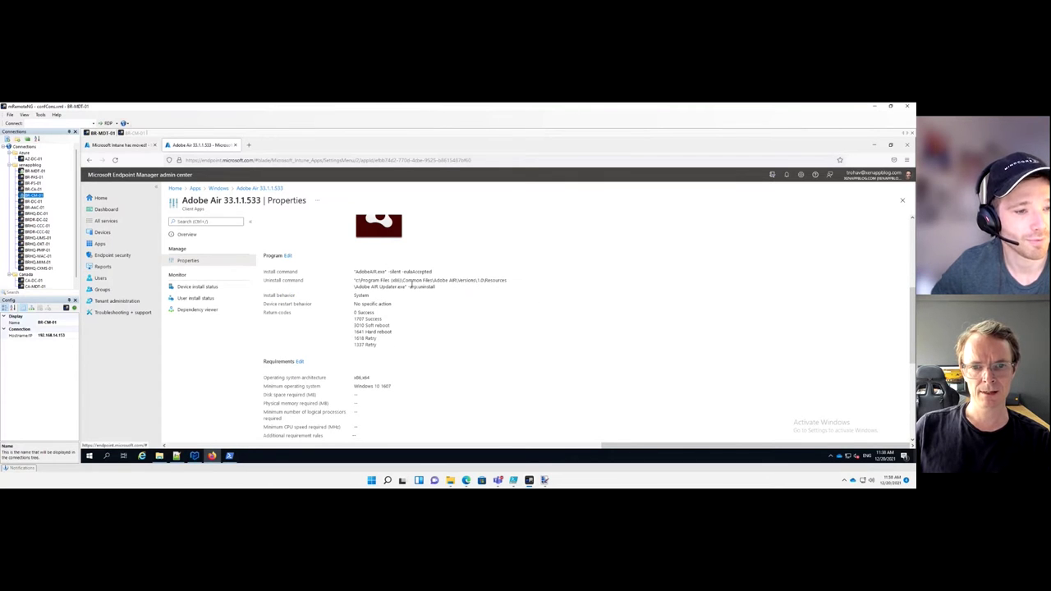
scroll(419, 285, "down", 4)
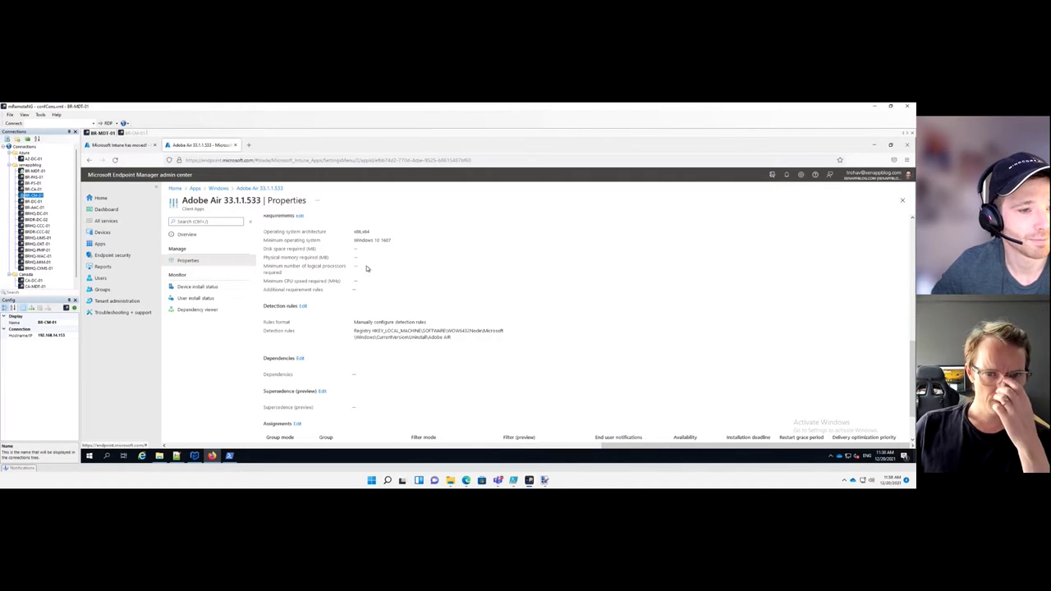
scroll(373, 271, "up", 3)
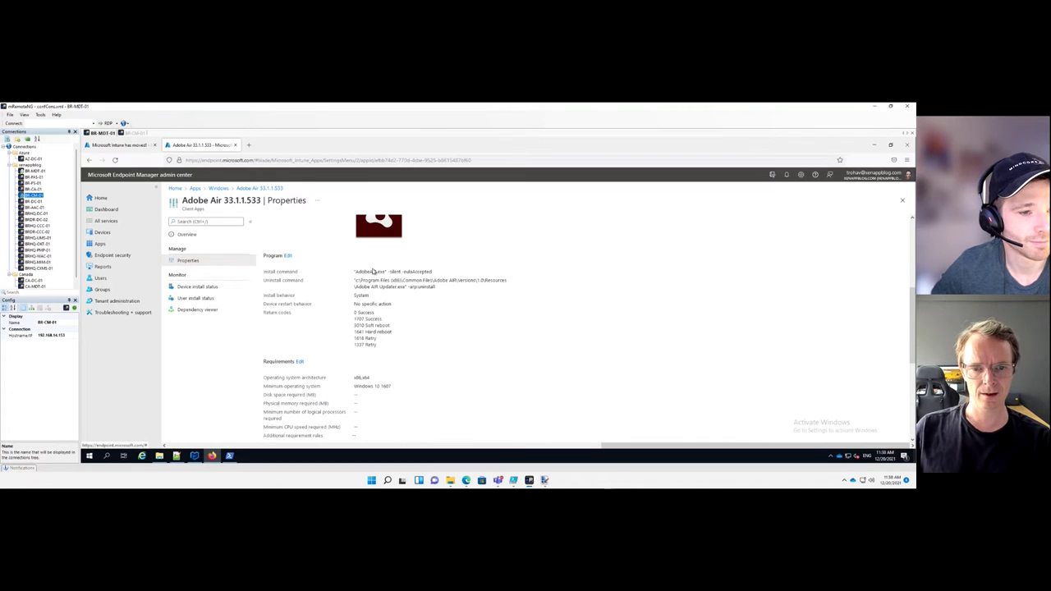
scroll(373, 271, "up", 3)
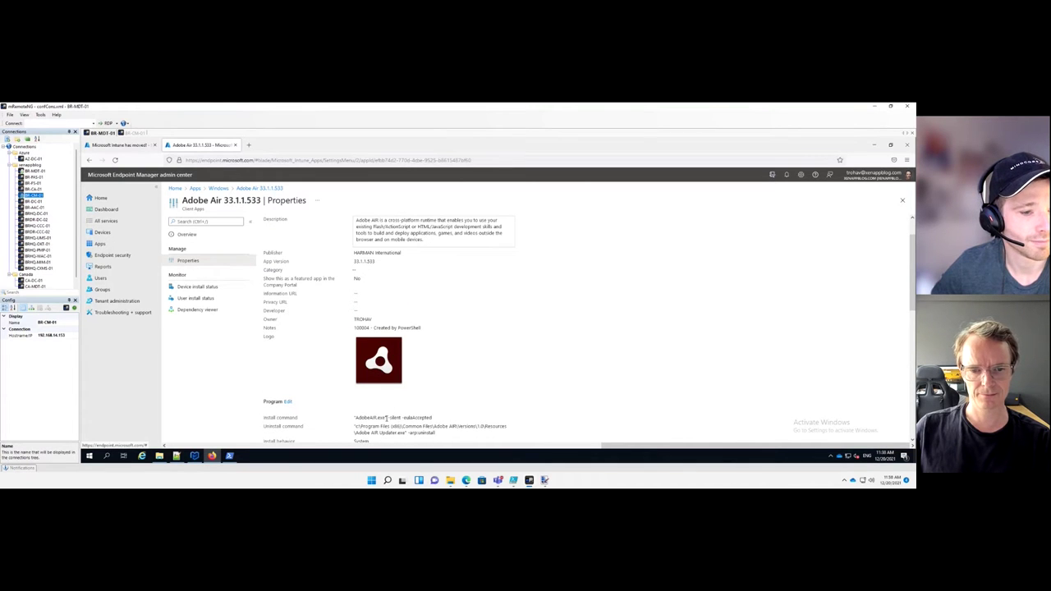
left_click_drag(389, 418, 433, 418)
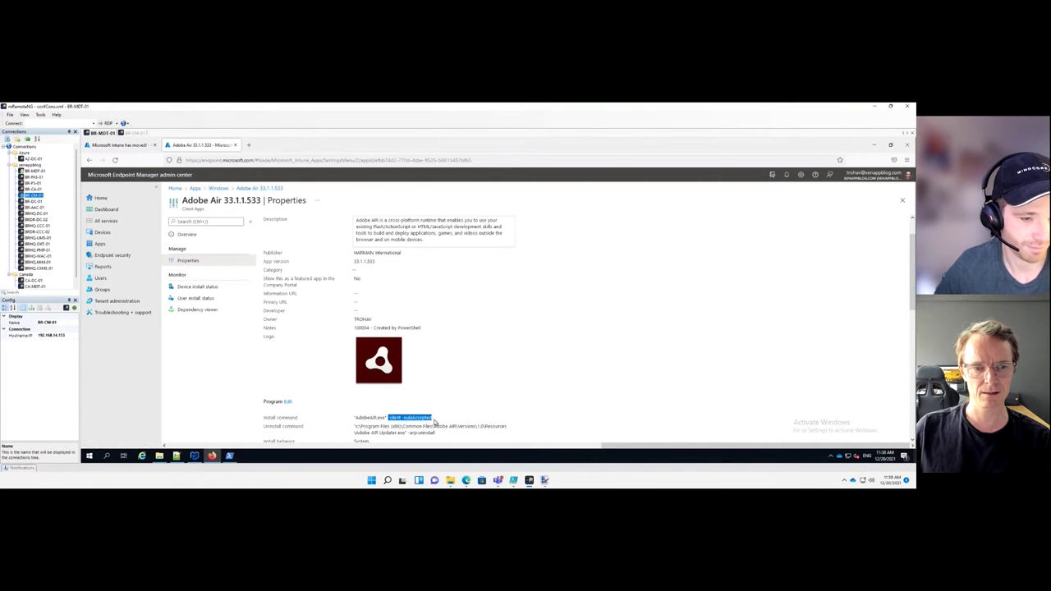
In a new tab, search Google for 'chocolatey' and open chocolatey.org
left_click(249, 145)
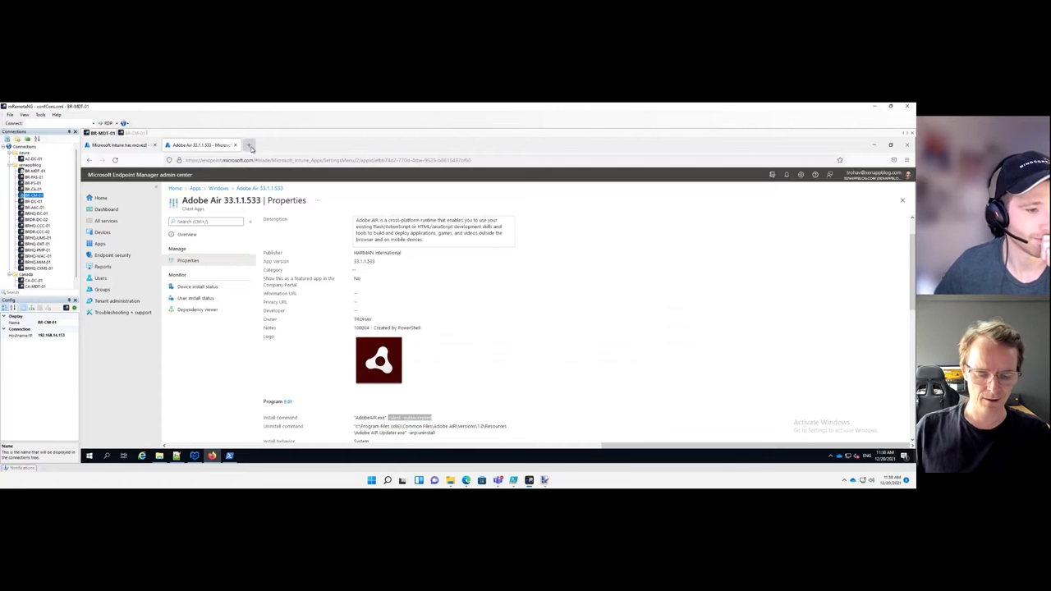
type("n")
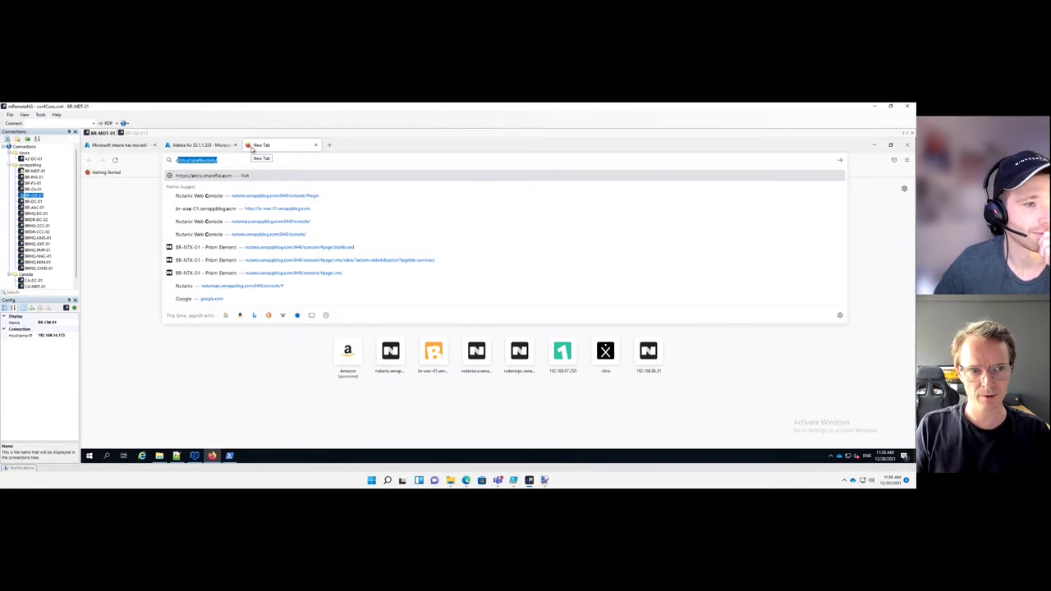
key("BackSpace")
key("BackSpace")
type("goog")
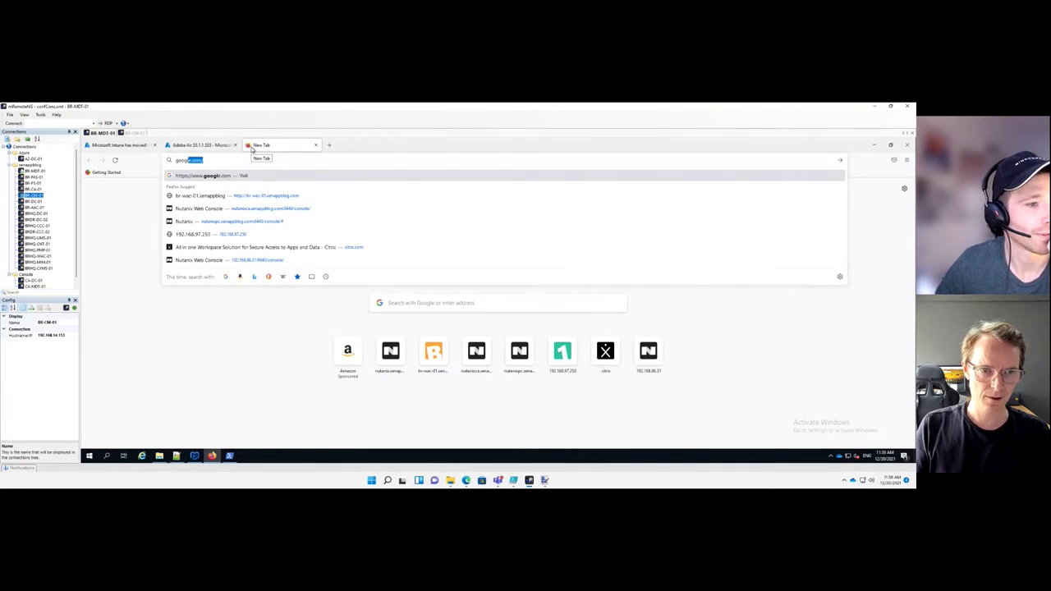
key("Return")
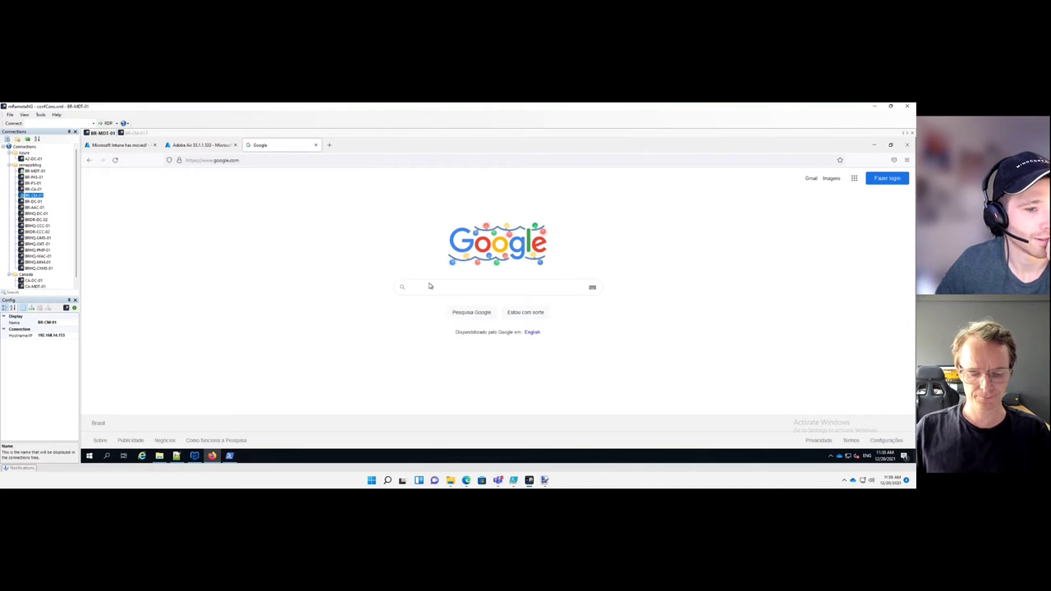
type("chocolatey")
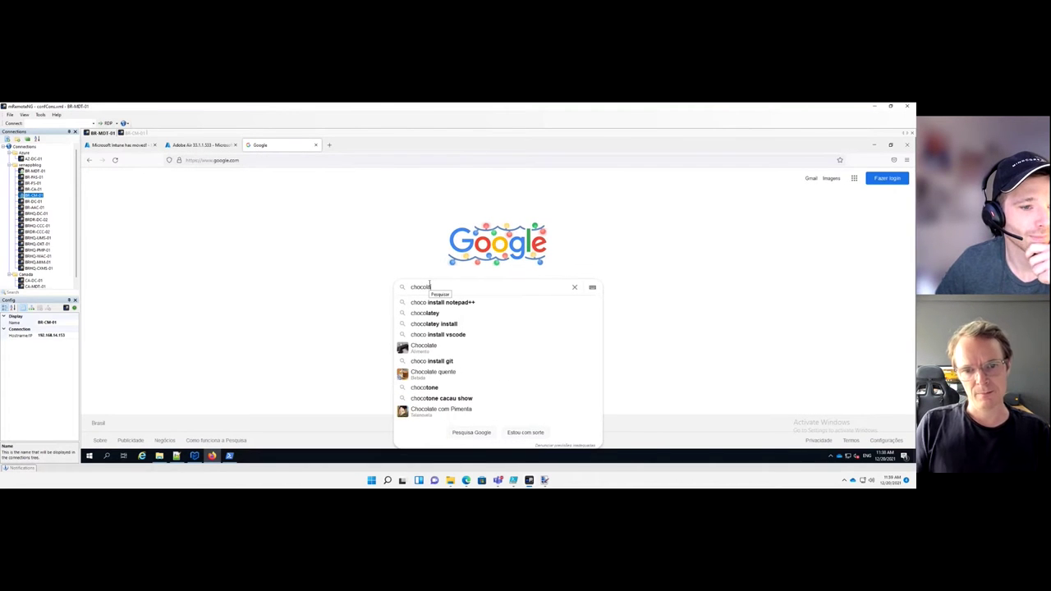
key("Return")
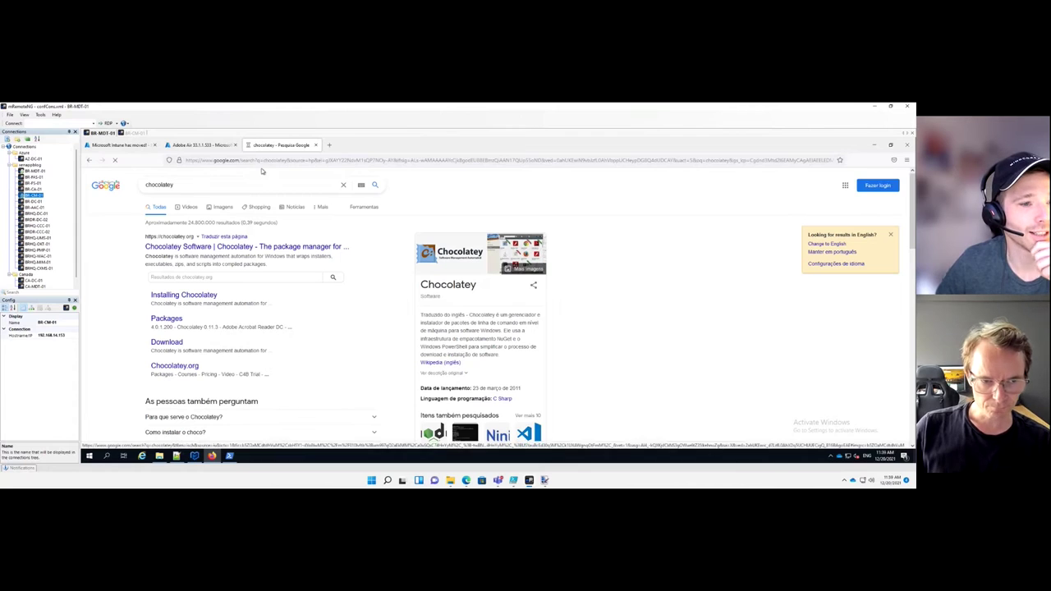
left_click(302, 240)
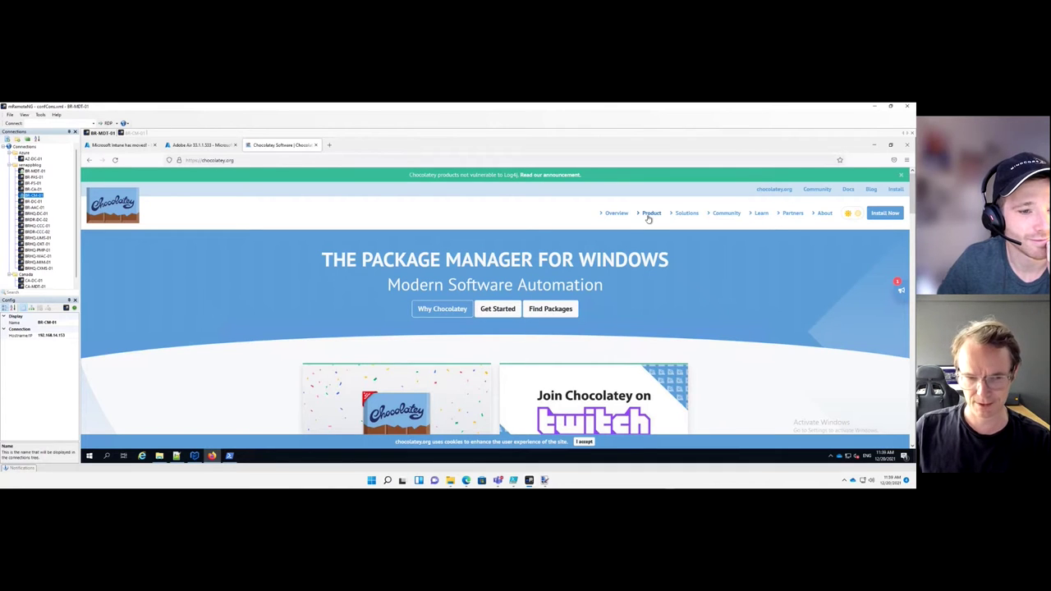
Navigate from chocolatey.org to the Chocolatey community package listing
left_click(648, 215)
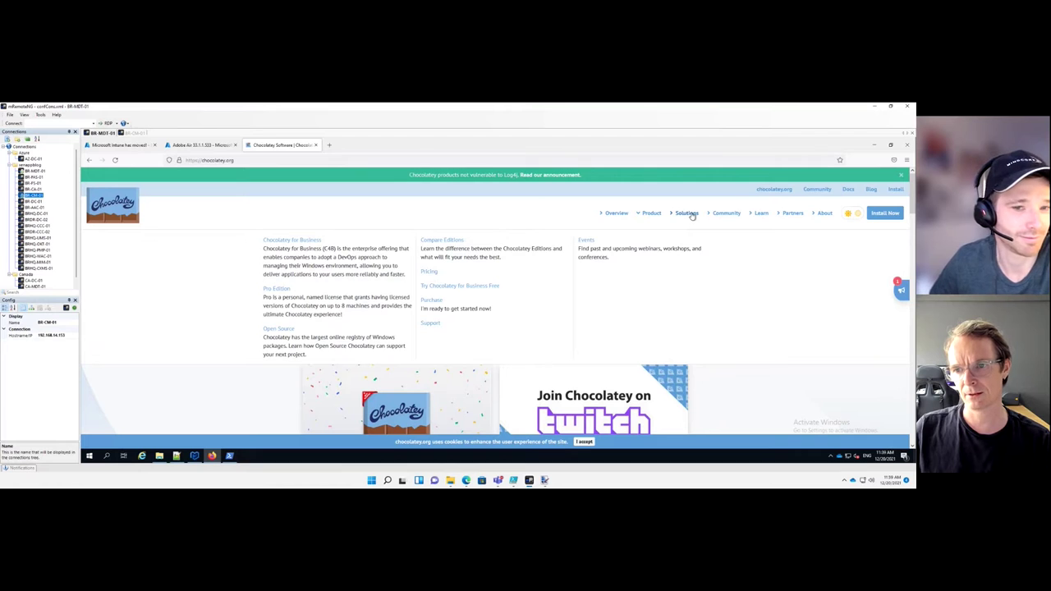
left_click(775, 189)
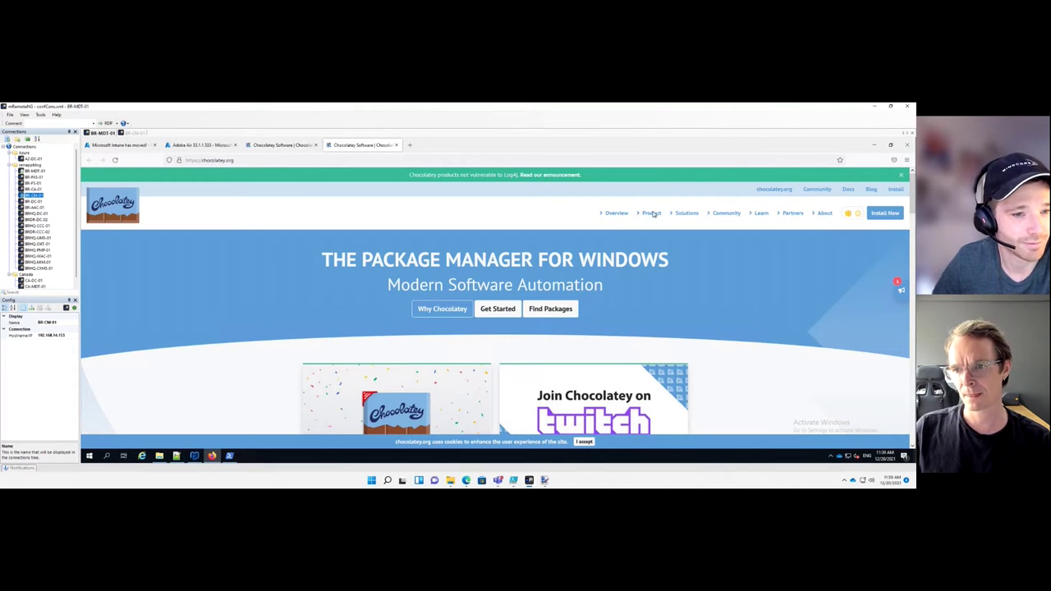
left_click(727, 214)
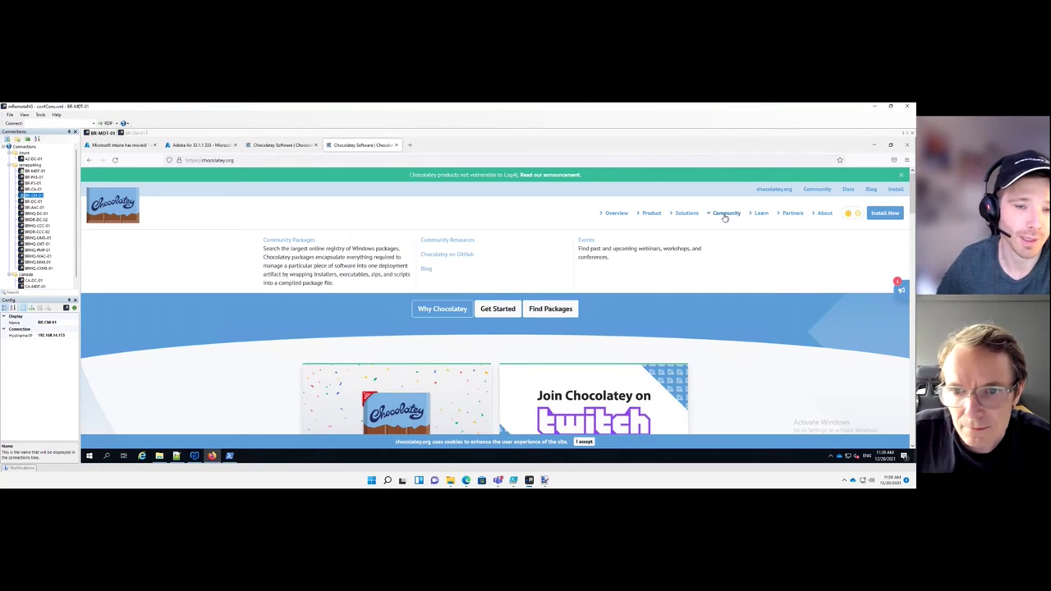
left_click(439, 242)
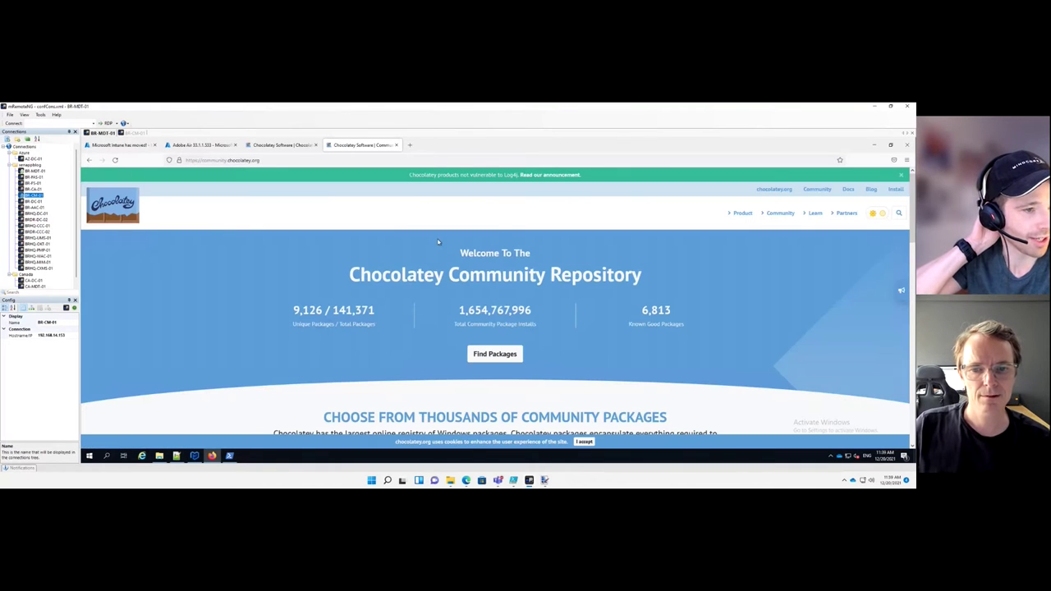
scroll(436, 254, "down", 2)
scroll(437, 254, "up", 1)
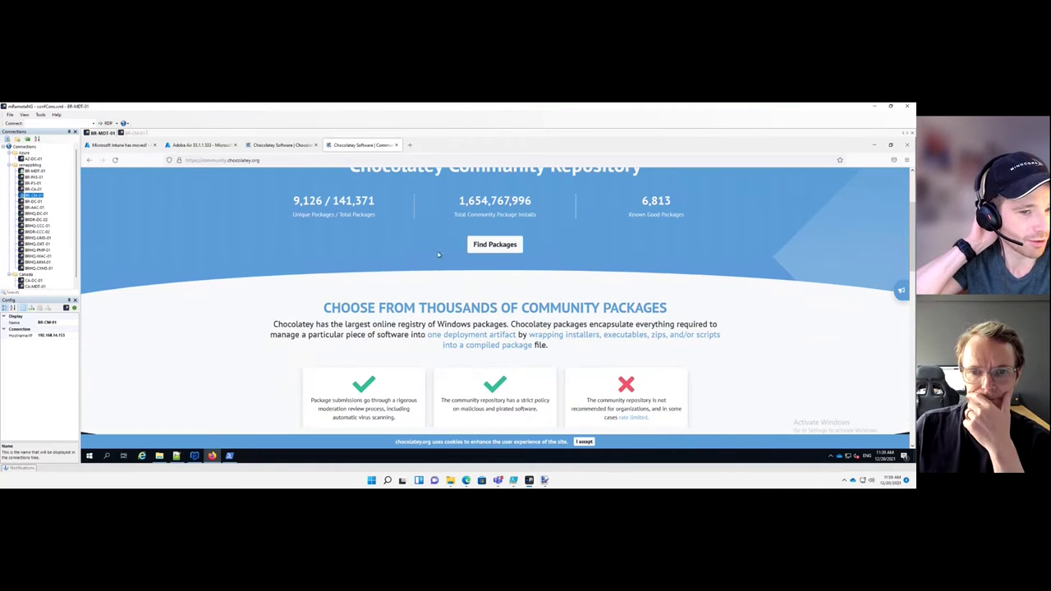
left_click(490, 248)
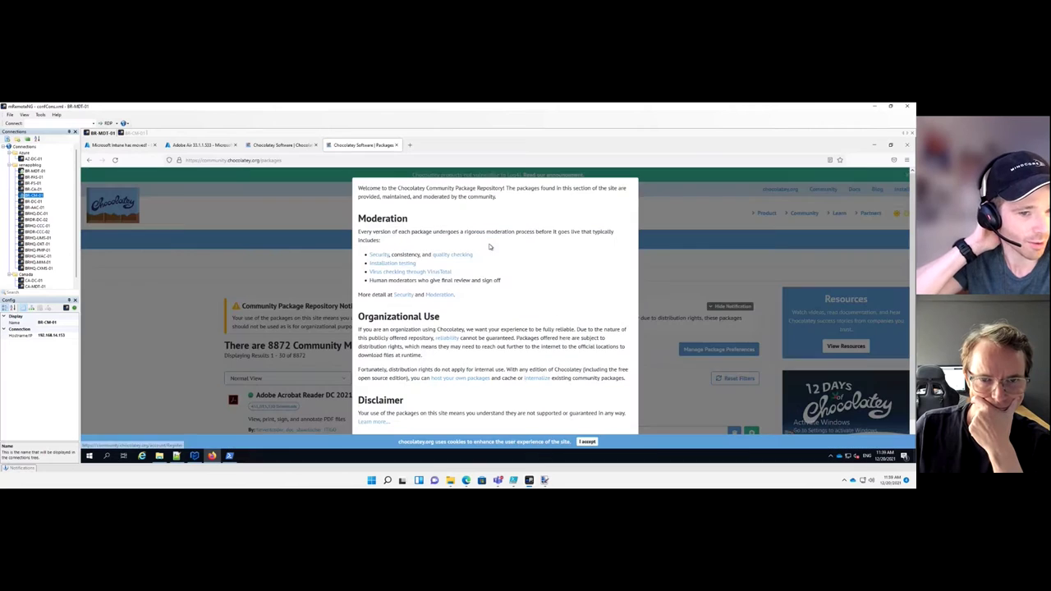
Accept the cookie notice and dismiss the Community Package Repository notice
left_click(587, 443)
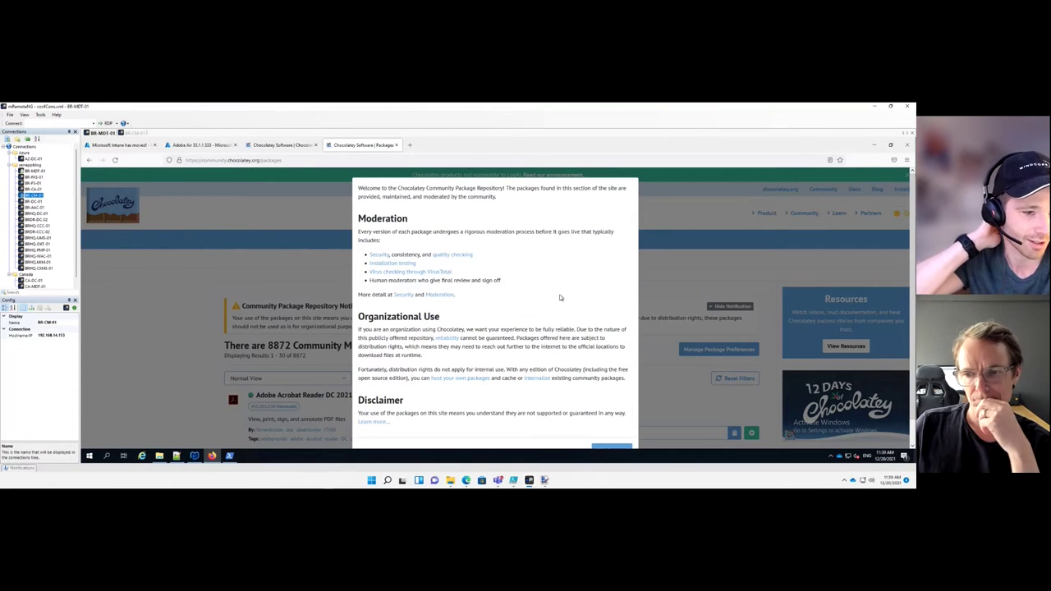
scroll(560, 298, "down", 1)
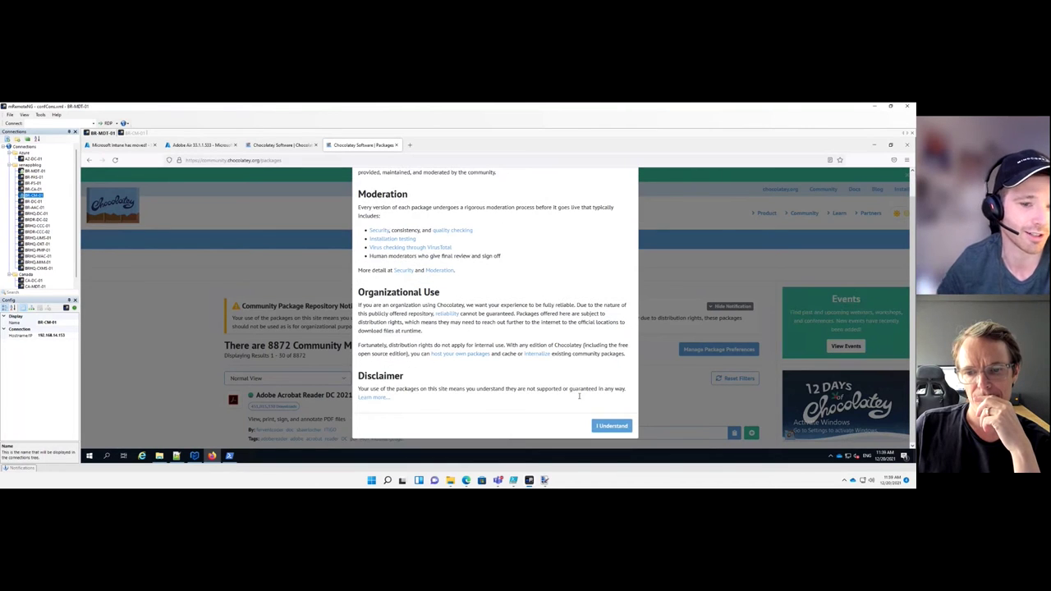
left_click(600, 427)
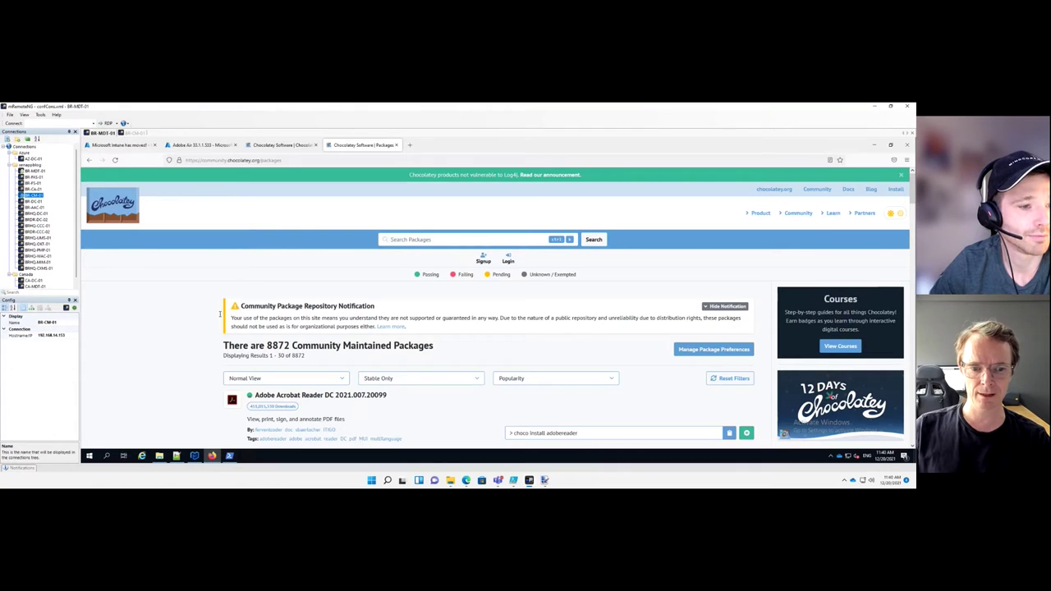
scroll(197, 317, "down", 1)
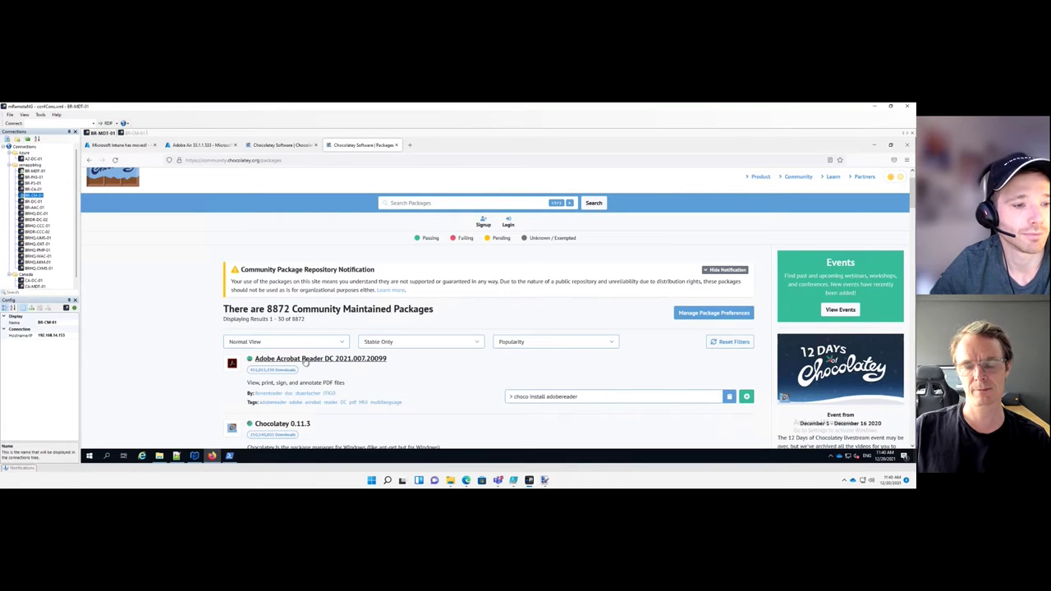
Find the 'choco install adobereader' command on the Adobe Acrobat Reader DC page, then return to Notepad++
left_click(304, 361)
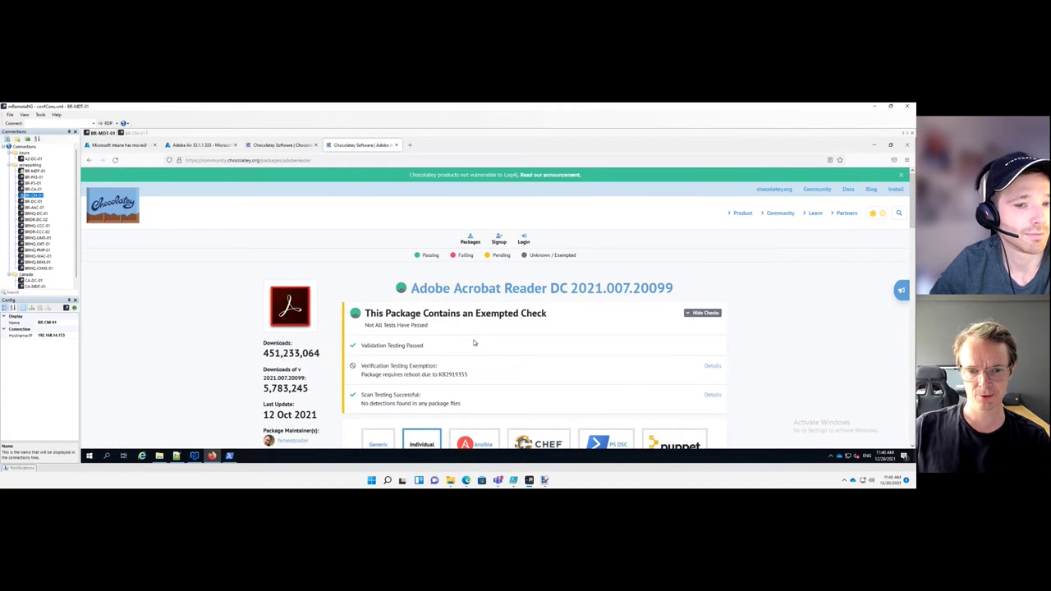
scroll(474, 342, "down", 1)
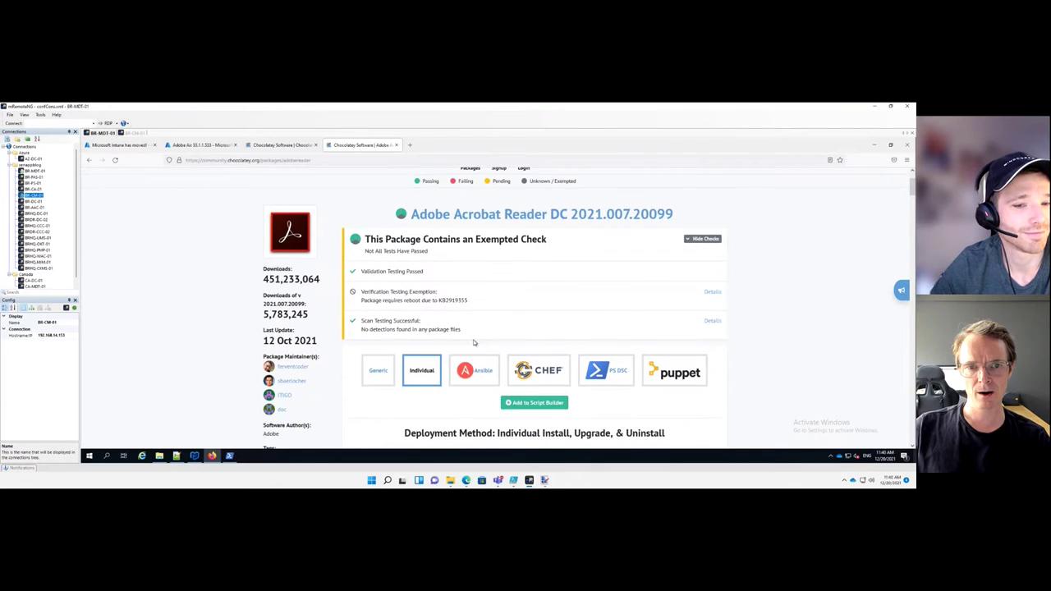
scroll(474, 342, "down", 1)
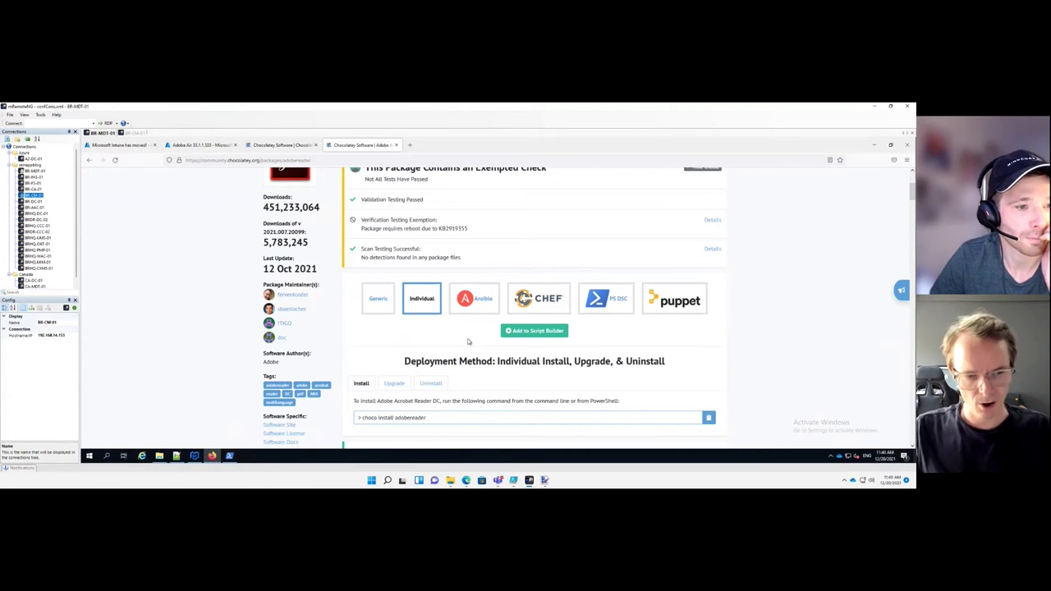
left_click(175, 456)
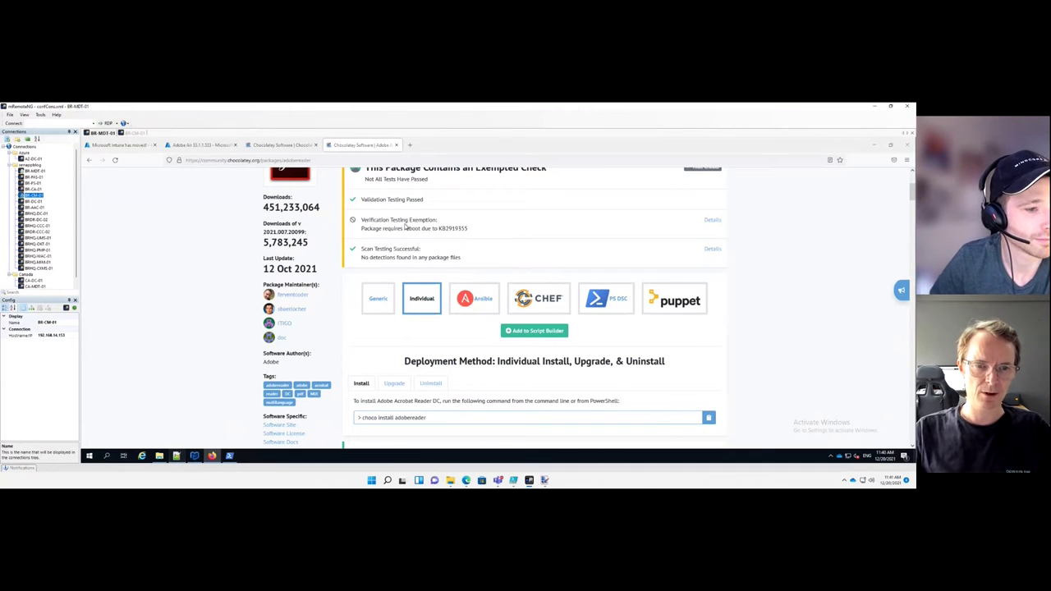
Check for a Notepad++ update via the ? menu and decline it
left_click(277, 148)
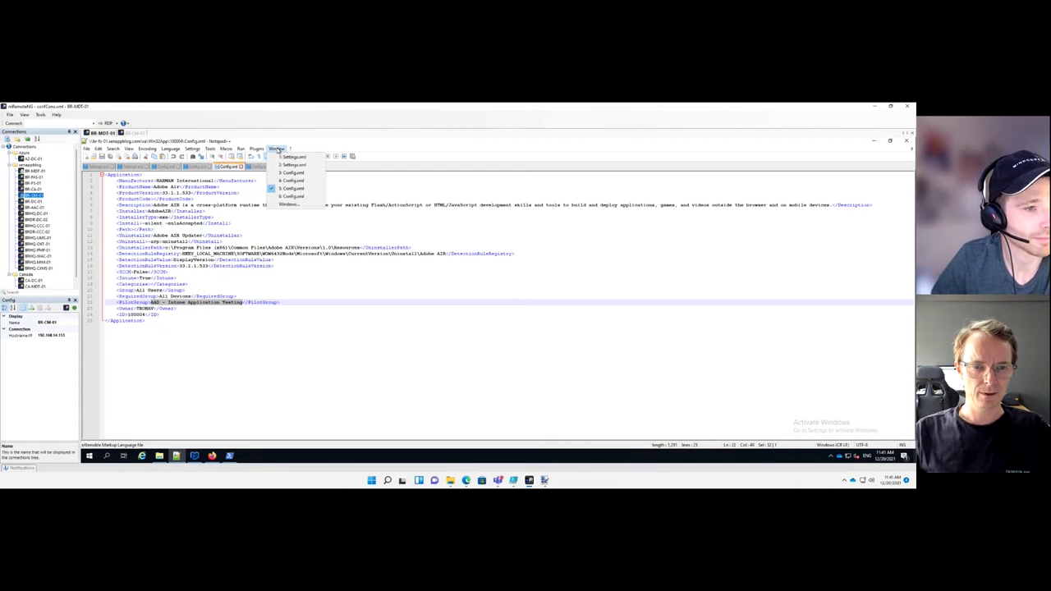
left_click(290, 149)
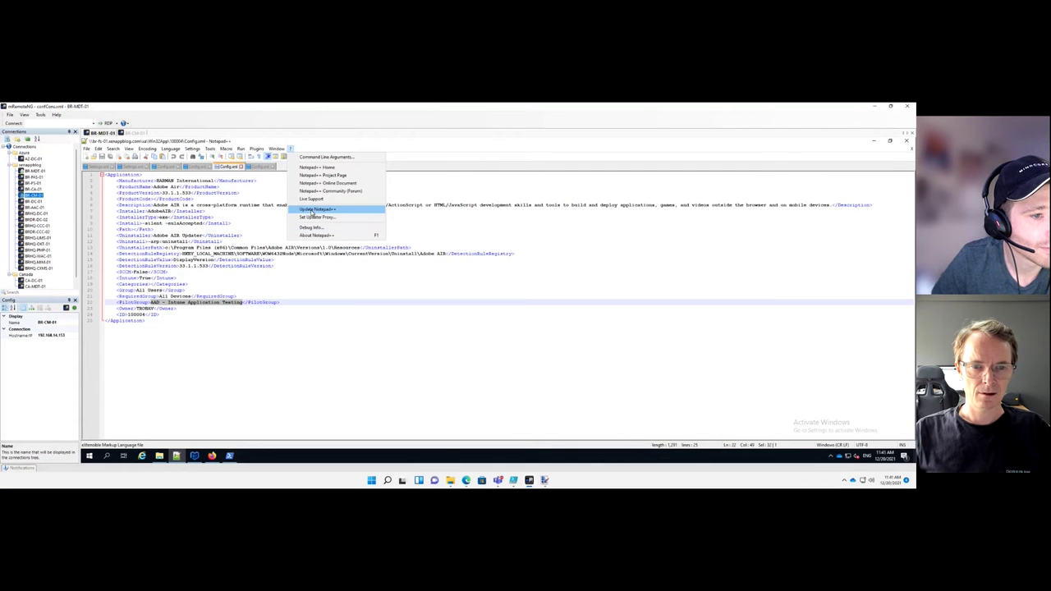
left_click(317, 210)
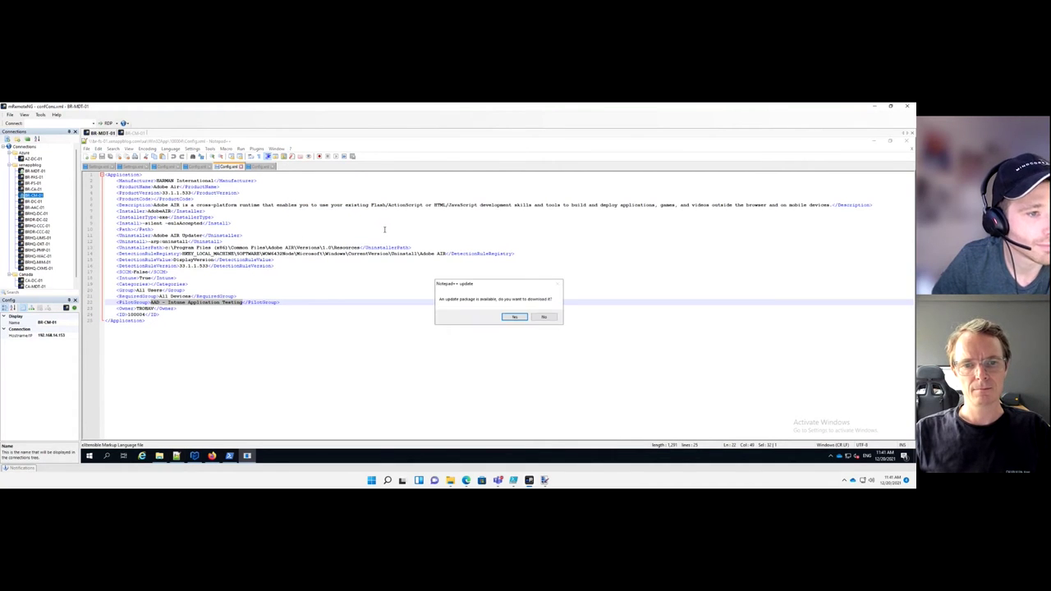
left_click(543, 318)
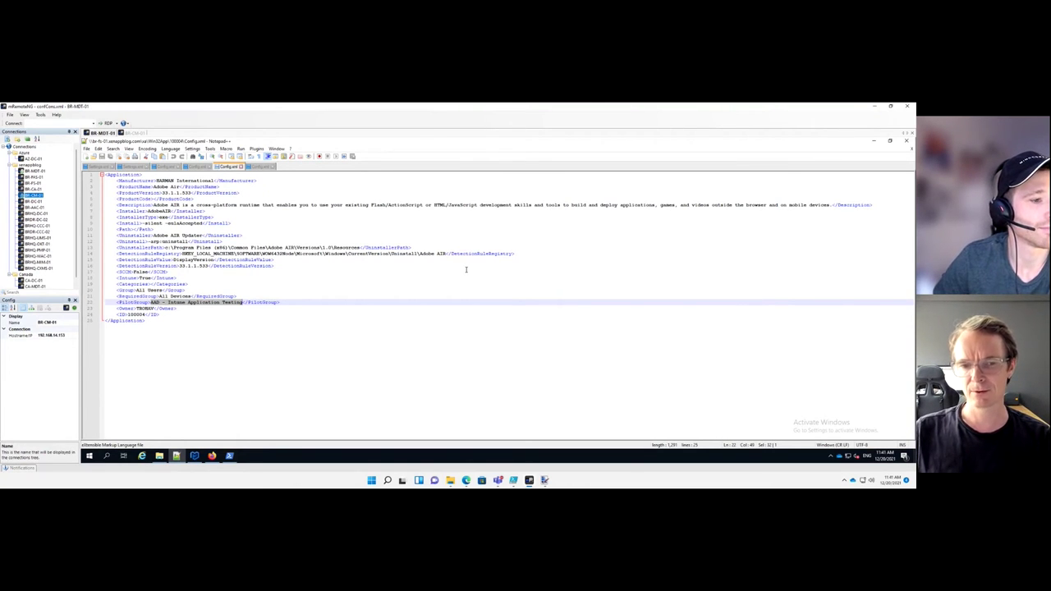
View the PowerShell upload log, then switch back to the Adobe Acrobat Reader DC page in Firefox
left_click(230, 457)
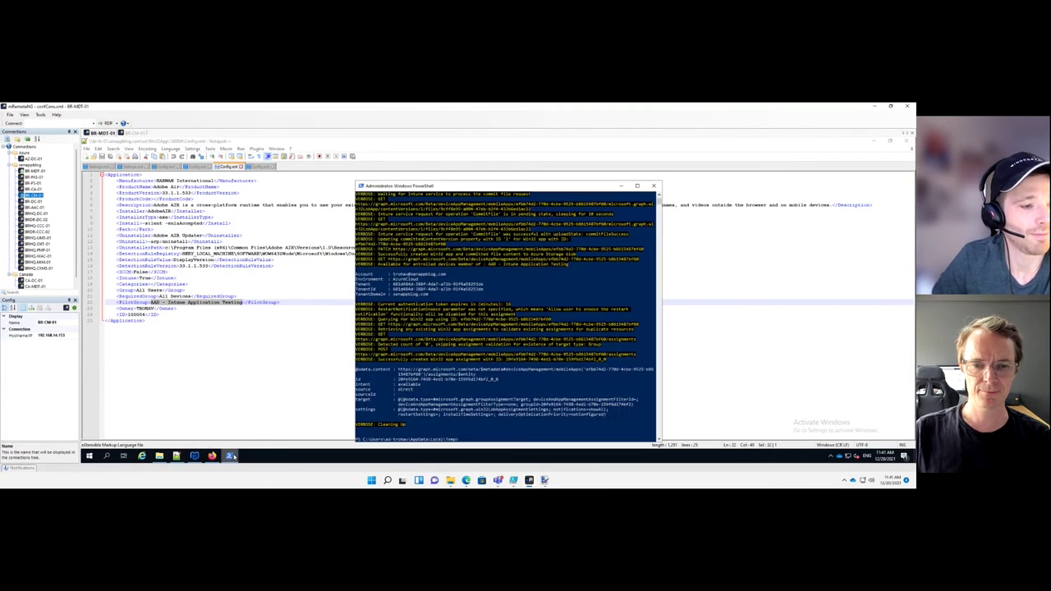
left_click(213, 456)
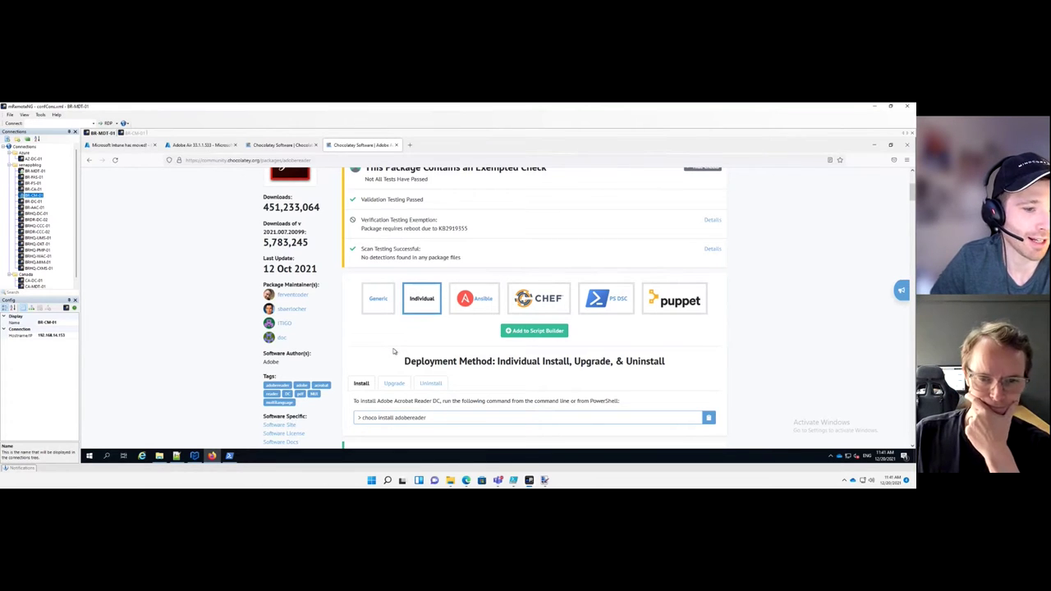
Scroll past Description, Package Parameters and Update Modes, then expand the Files section
scroll(394, 352, "down", 1)
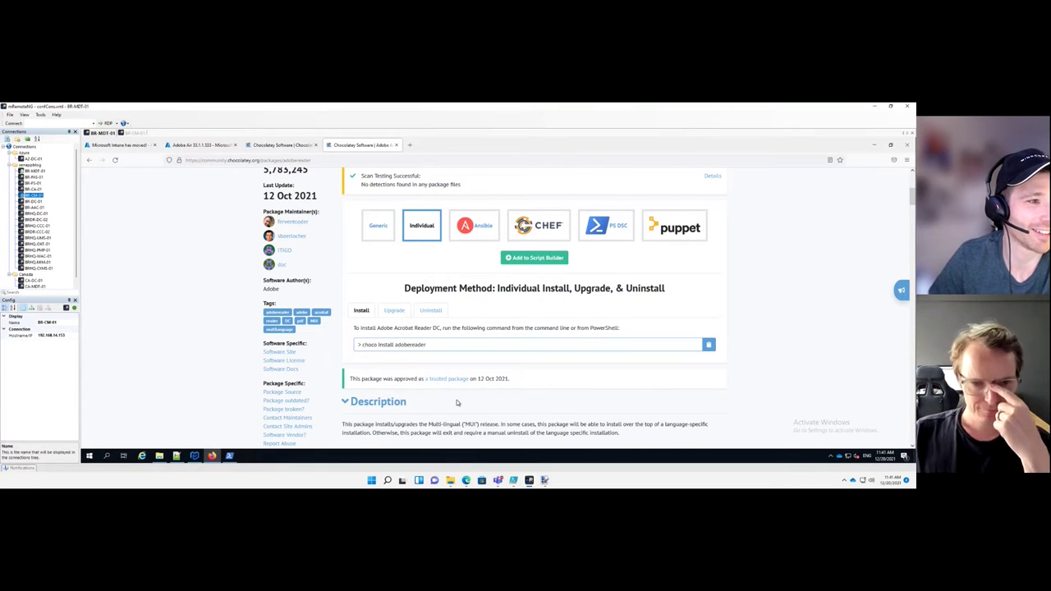
scroll(382, 339, "down", 1)
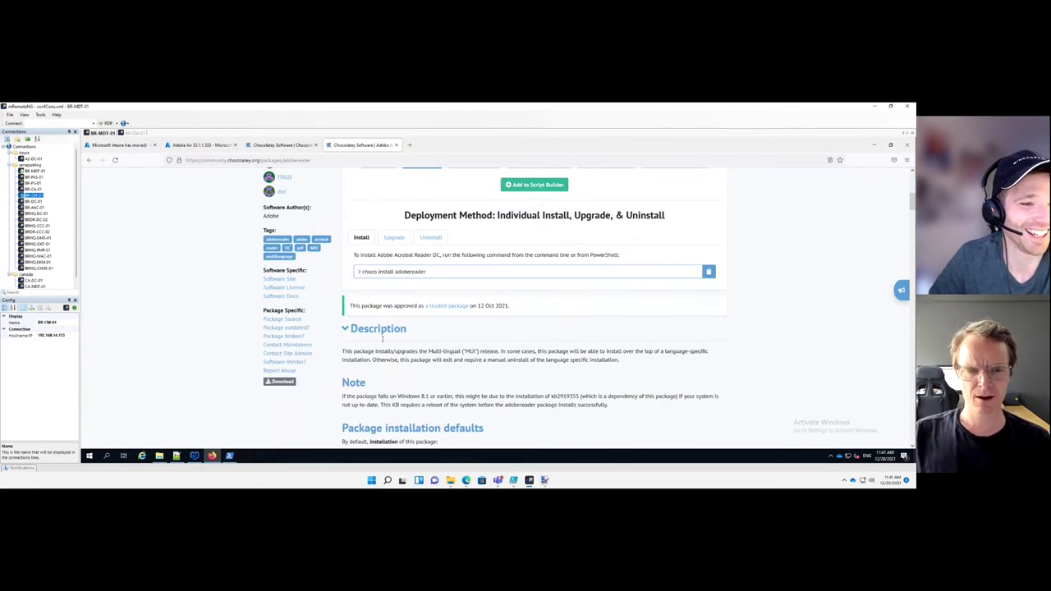
scroll(429, 345, "down", 2)
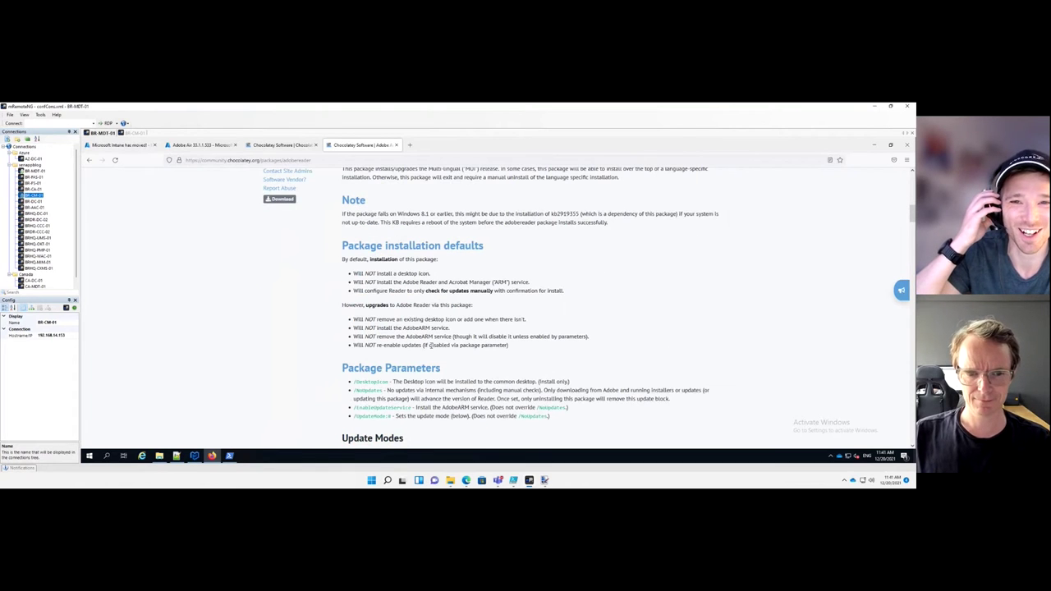
scroll(430, 345, "down", 1)
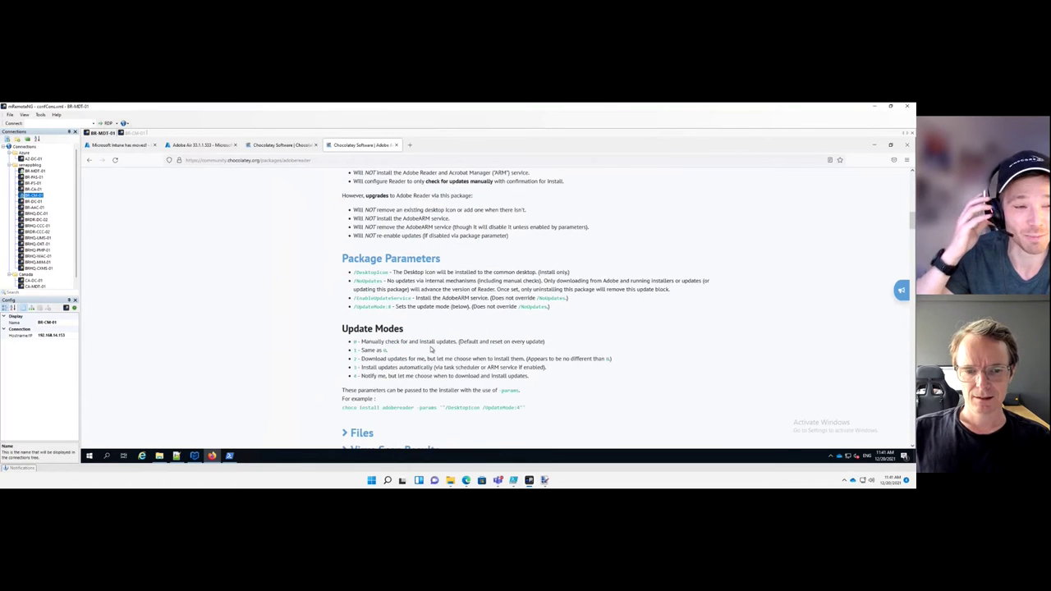
scroll(430, 350, "down", 1)
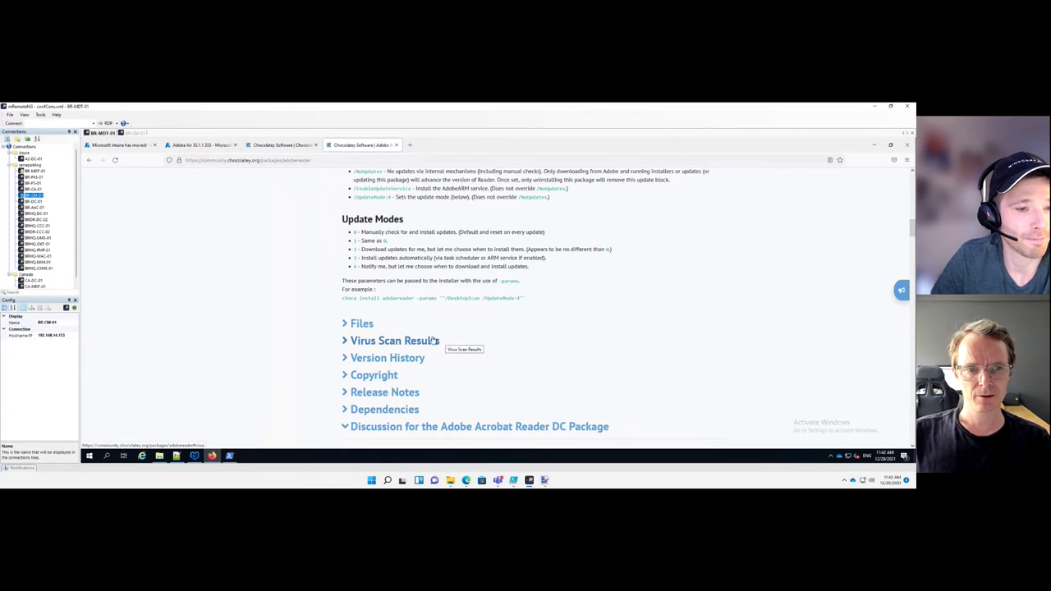
left_click(366, 329)
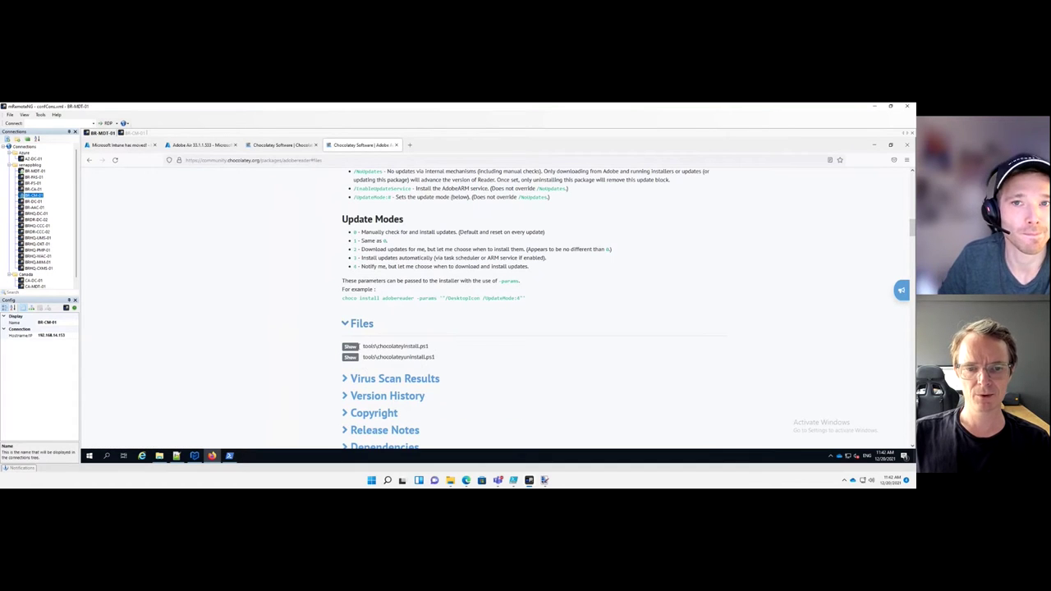
Show chocolateyinstall.ps1, scroll through its code, then jump back to the top of the package page
left_click(350, 347)
scroll(441, 351, "down", 2)
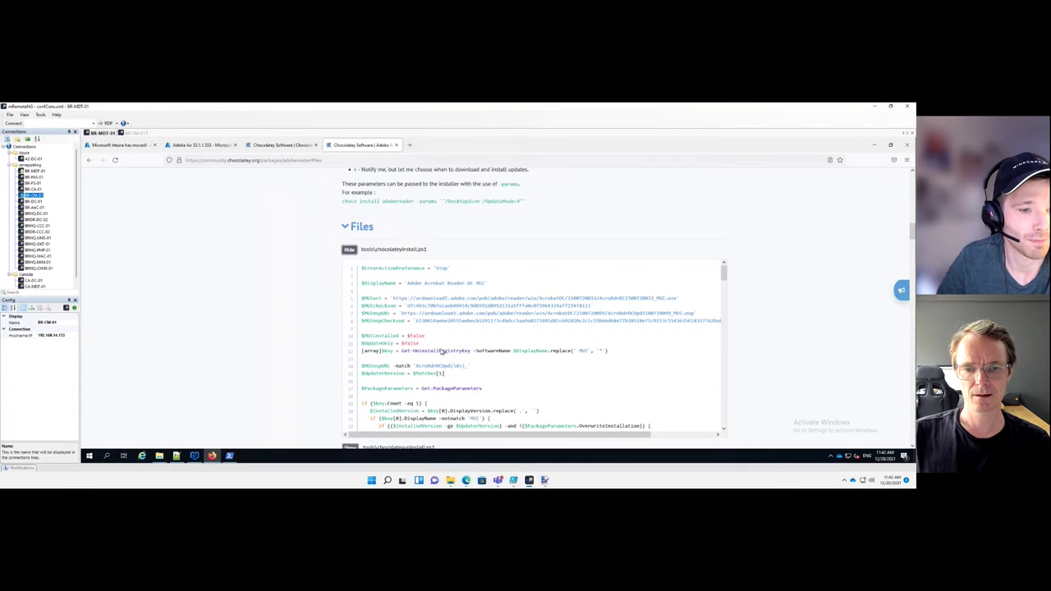
scroll(442, 350, "down", 1)
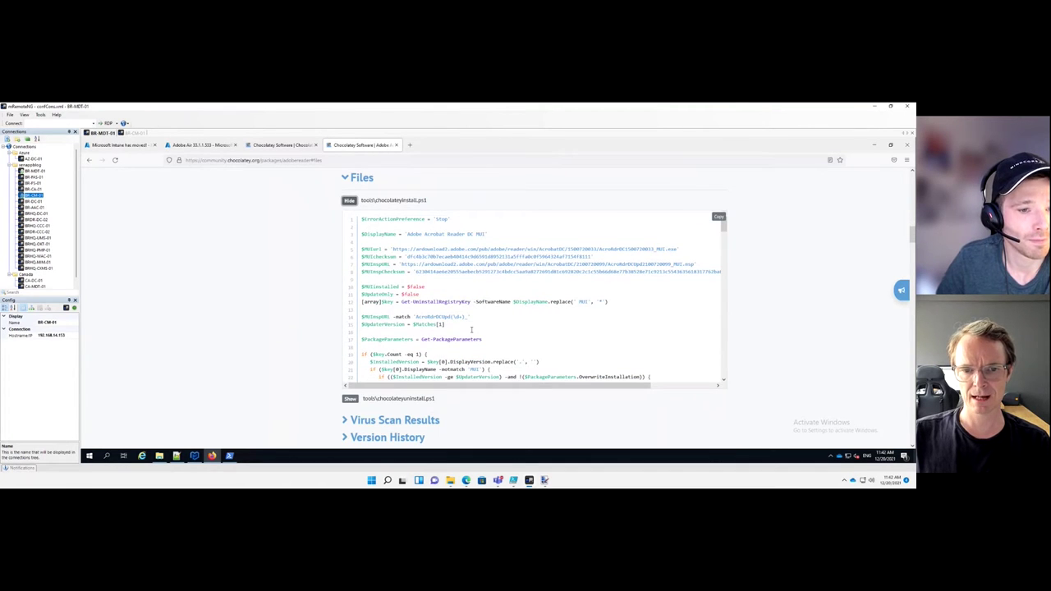
scroll(472, 331, "down", 5)
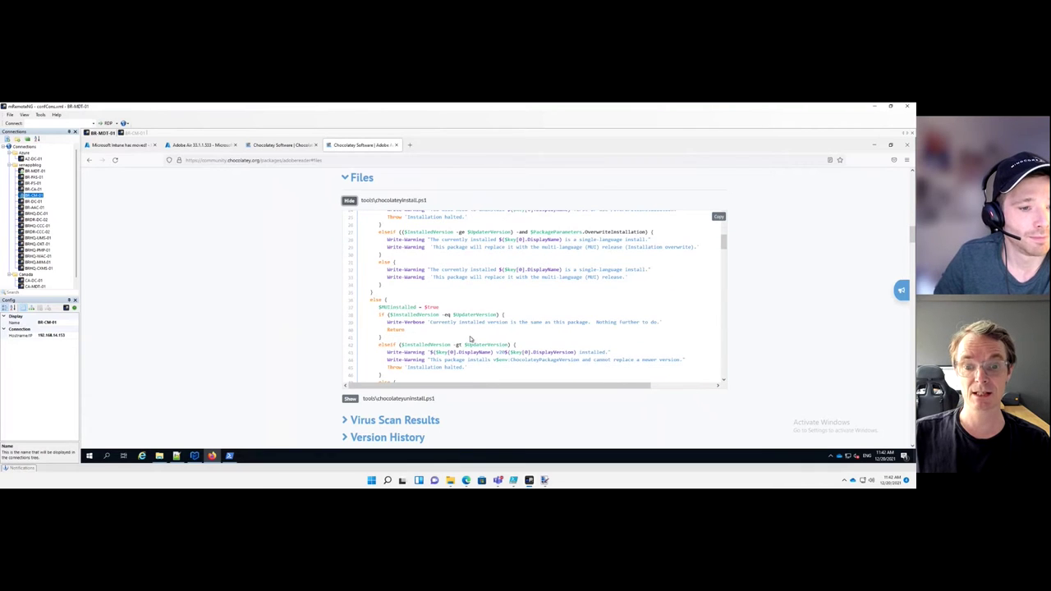
scroll(471, 338, "down", 5)
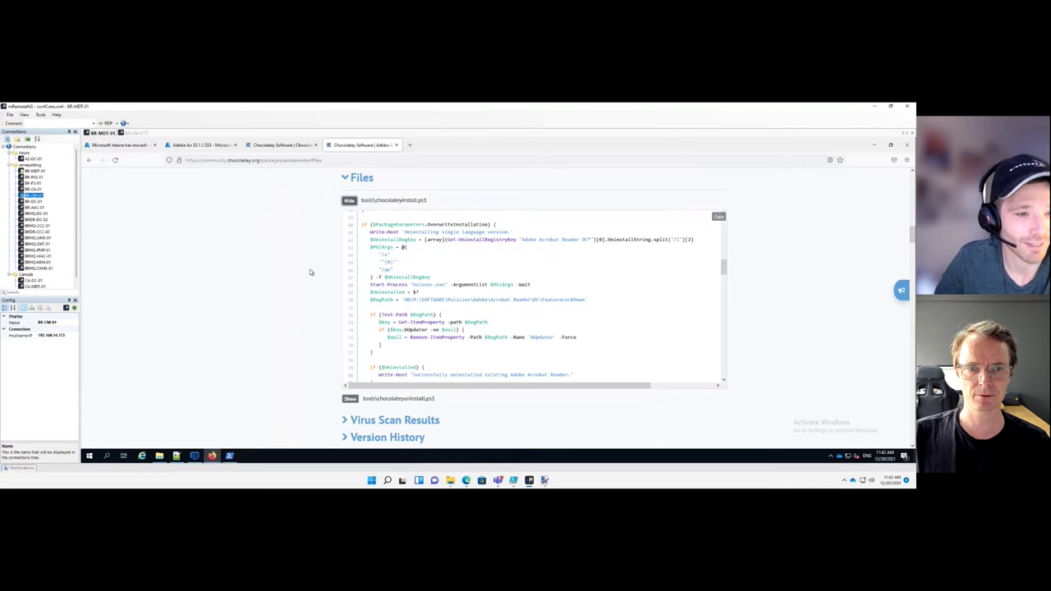
key("Home")
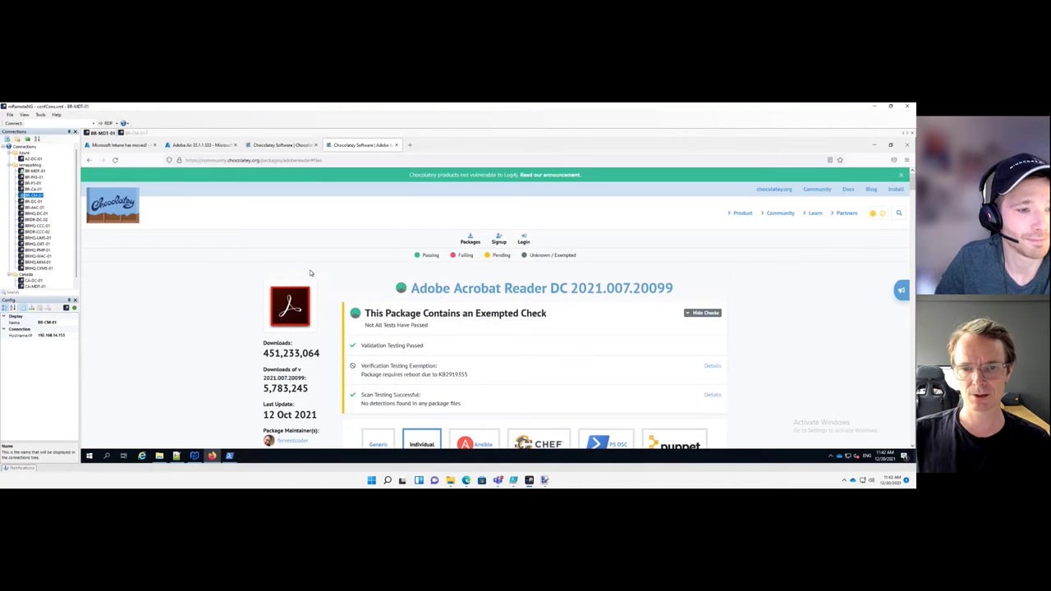
scroll(449, 254, "down", 1)
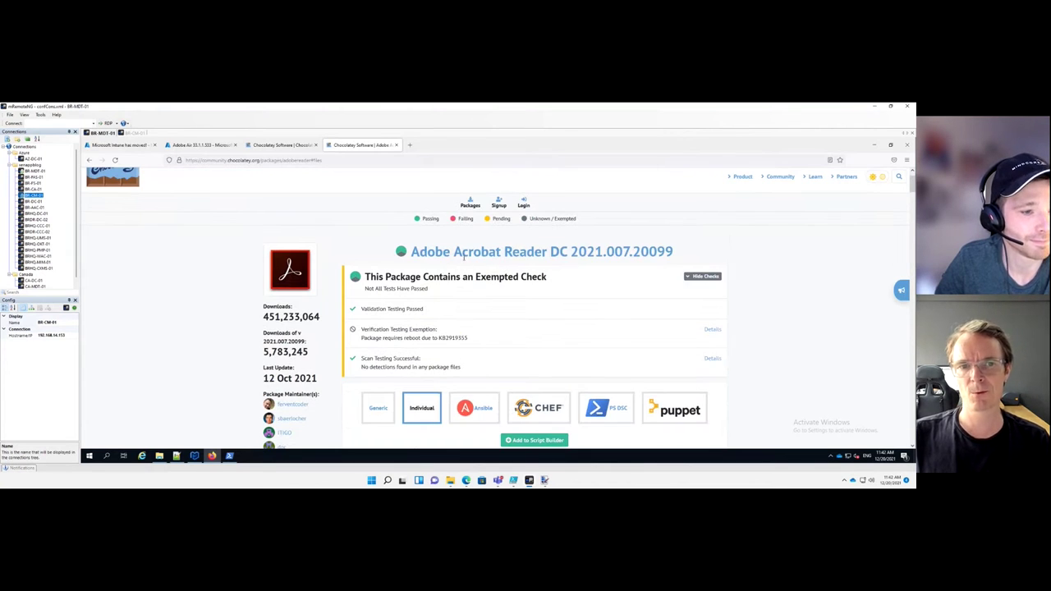
left_click(410, 146)
type("google.com silent h")
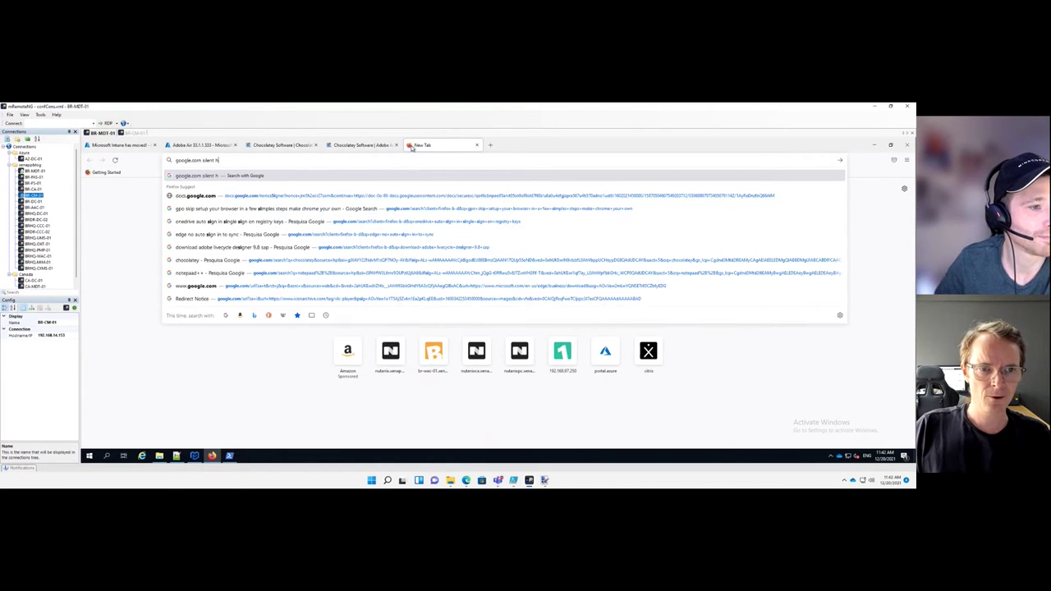
key("Return")
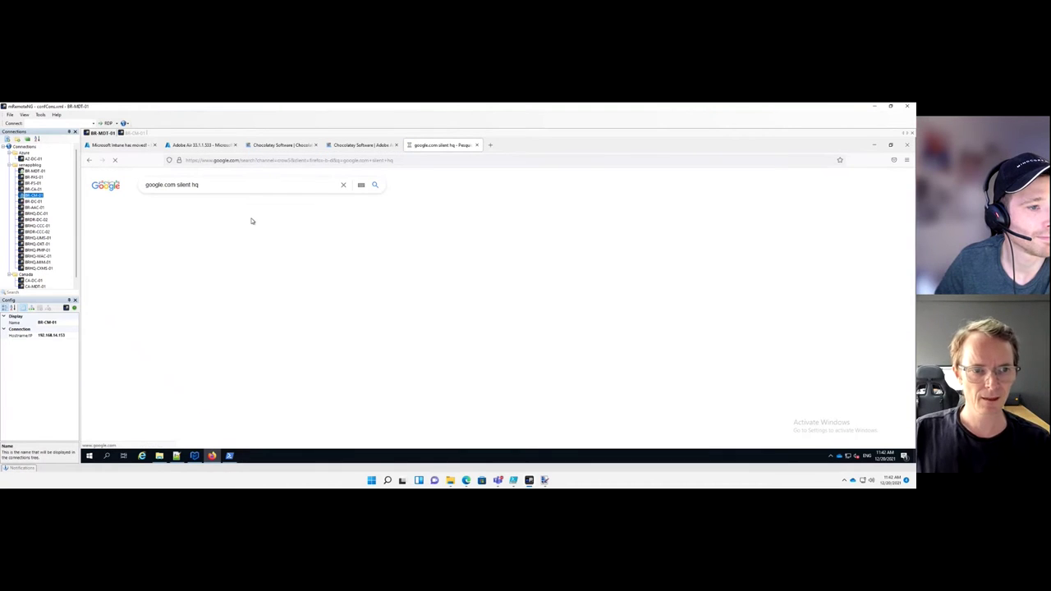
left_click(242, 248)
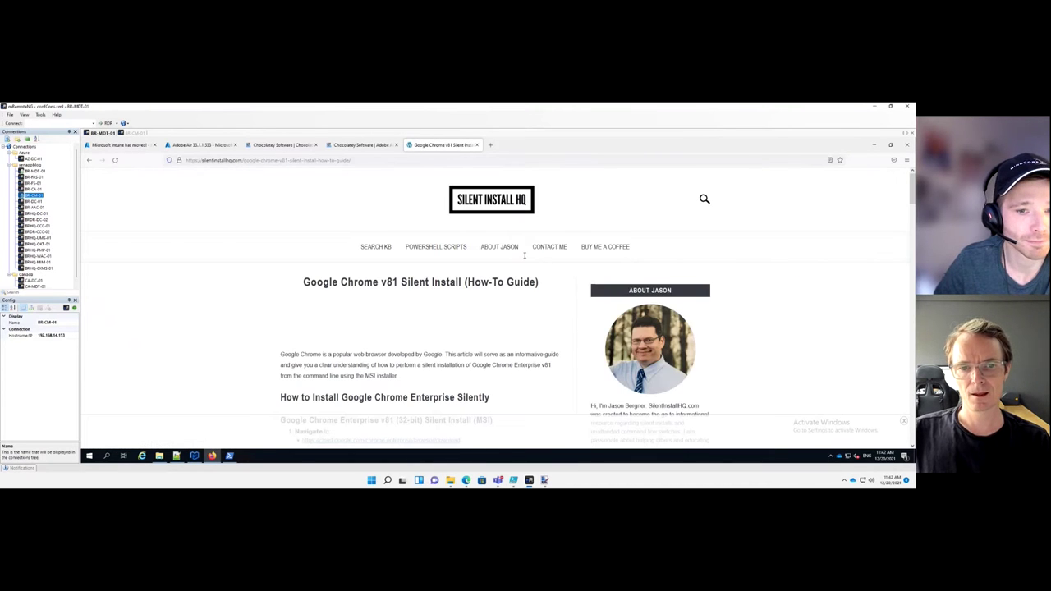
scroll(525, 256, "down", 4)
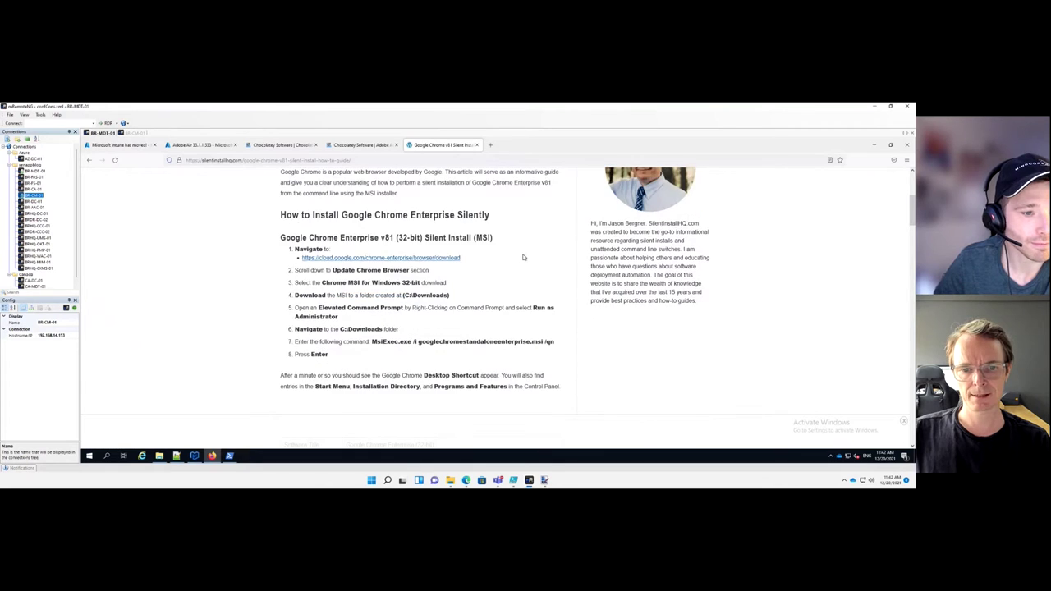
scroll(524, 257, "down", 4)
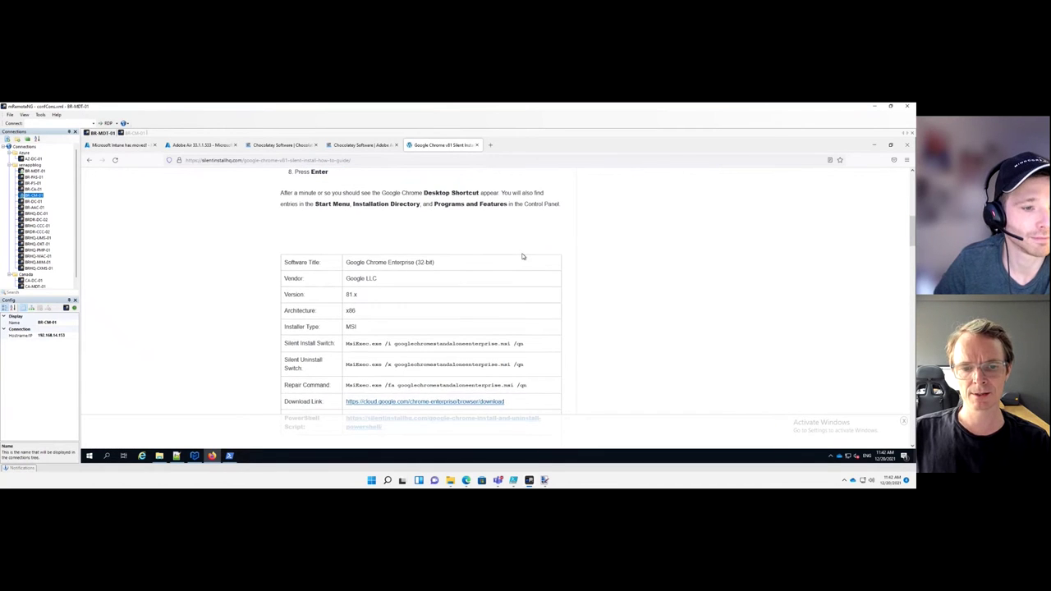
scroll(522, 257, "down", 2)
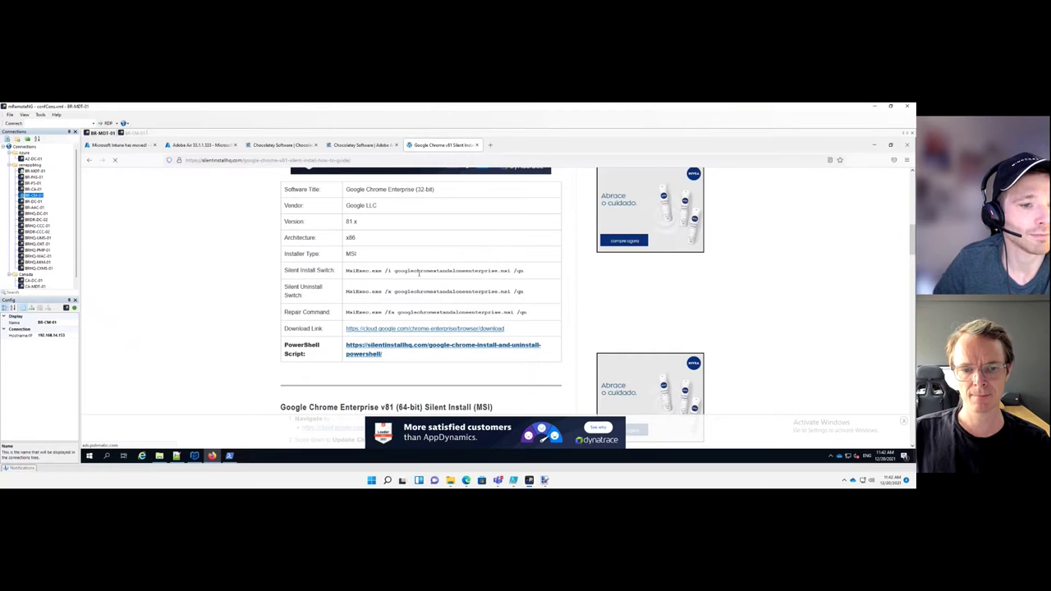
scroll(419, 275, "down", 8)
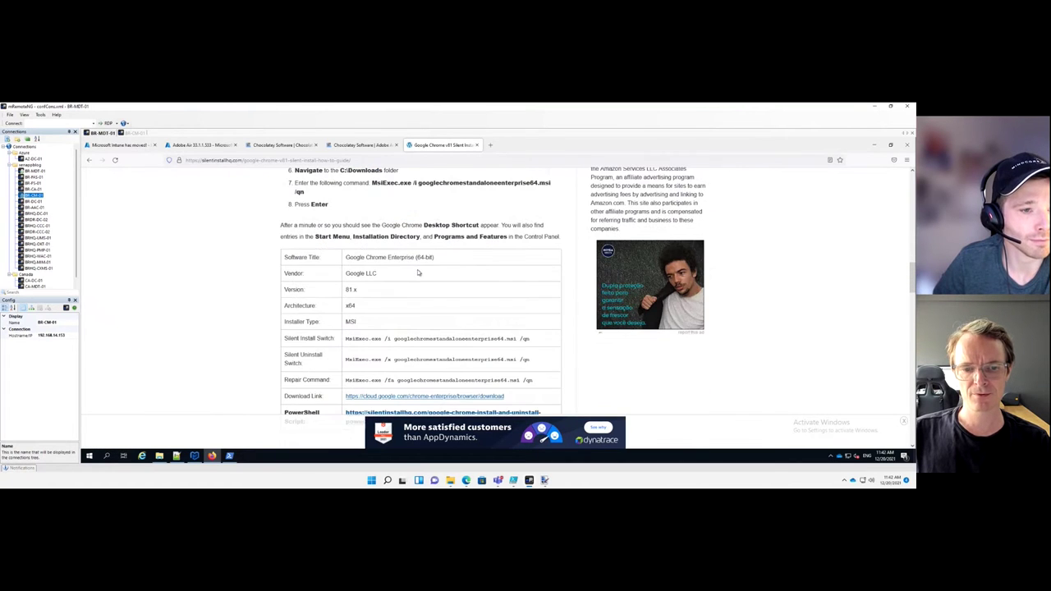
scroll(415, 283, "down", 1)
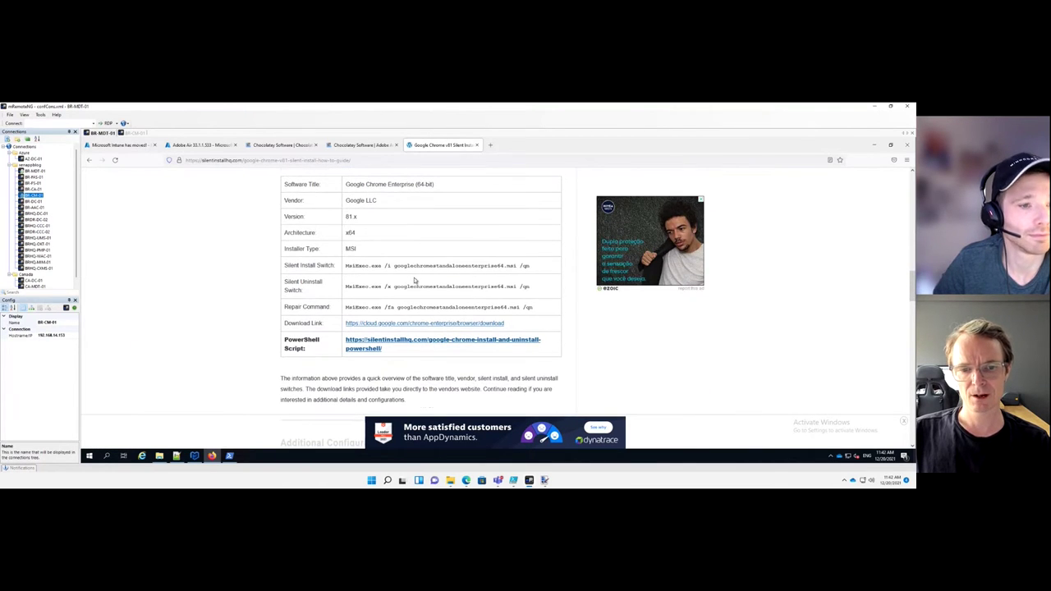
scroll(415, 281, "down", 7)
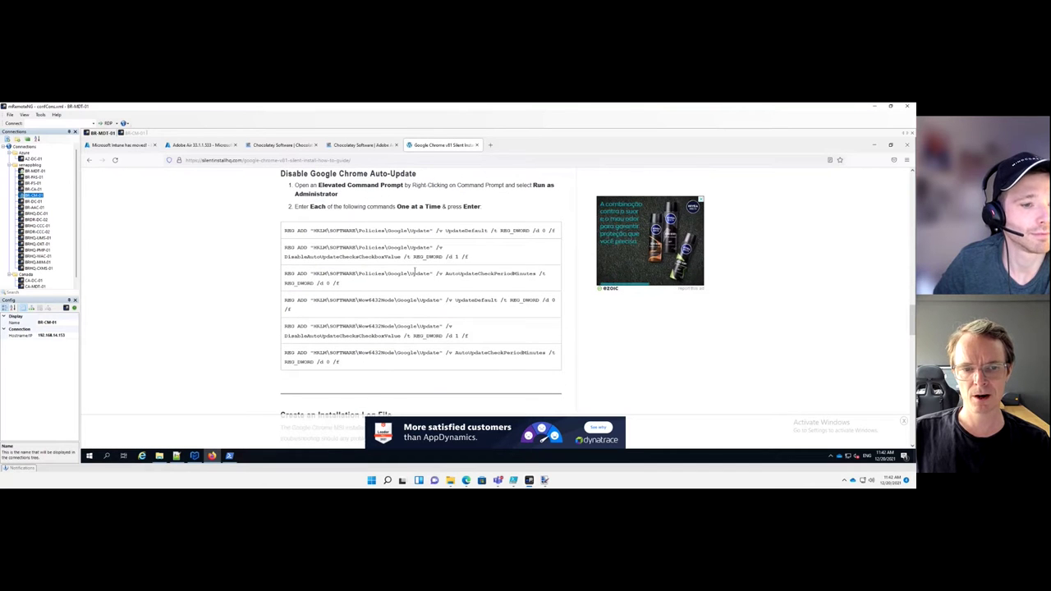
scroll(415, 272, "down", 4)
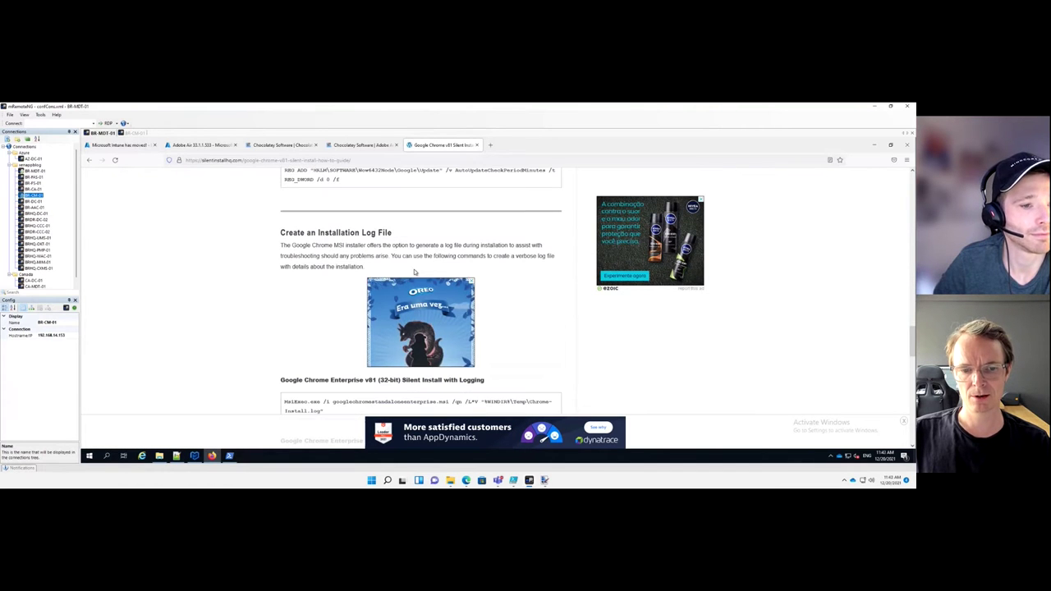
scroll(415, 272, "down", 3)
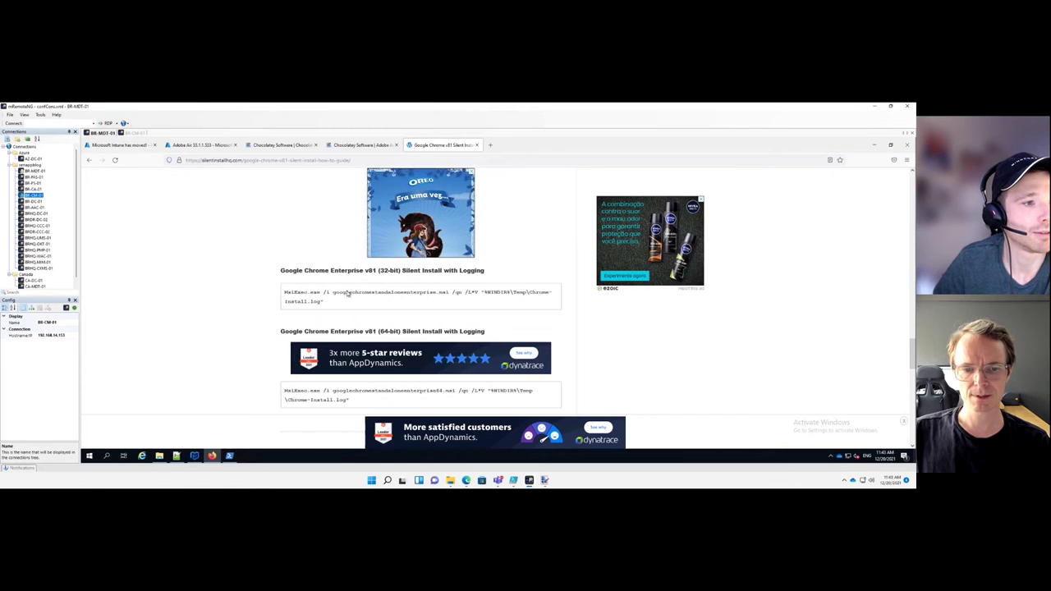
scroll(348, 293, "down", 4)
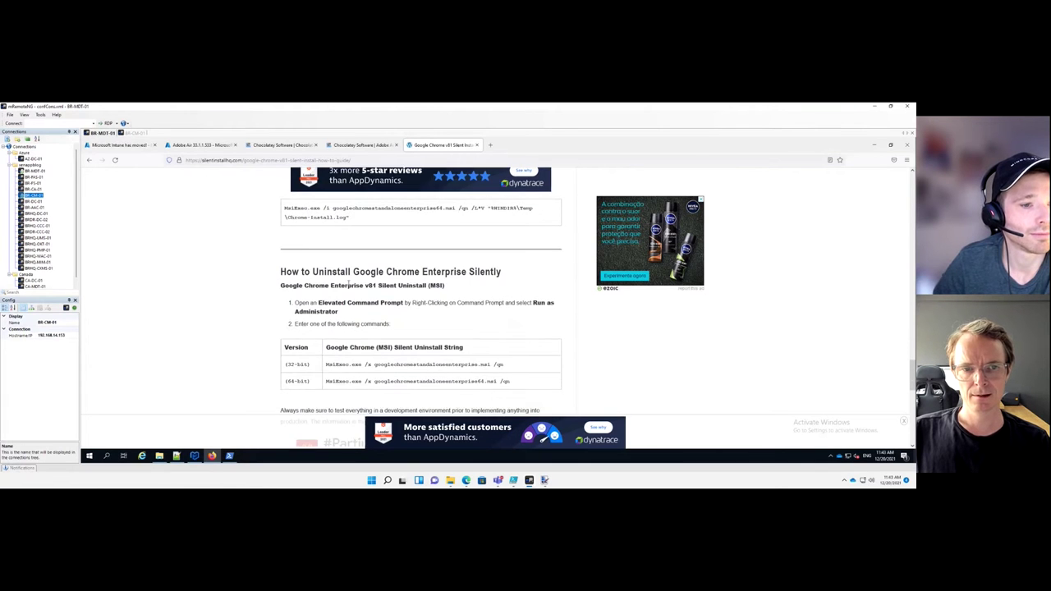
scroll(353, 275, "up", 15)
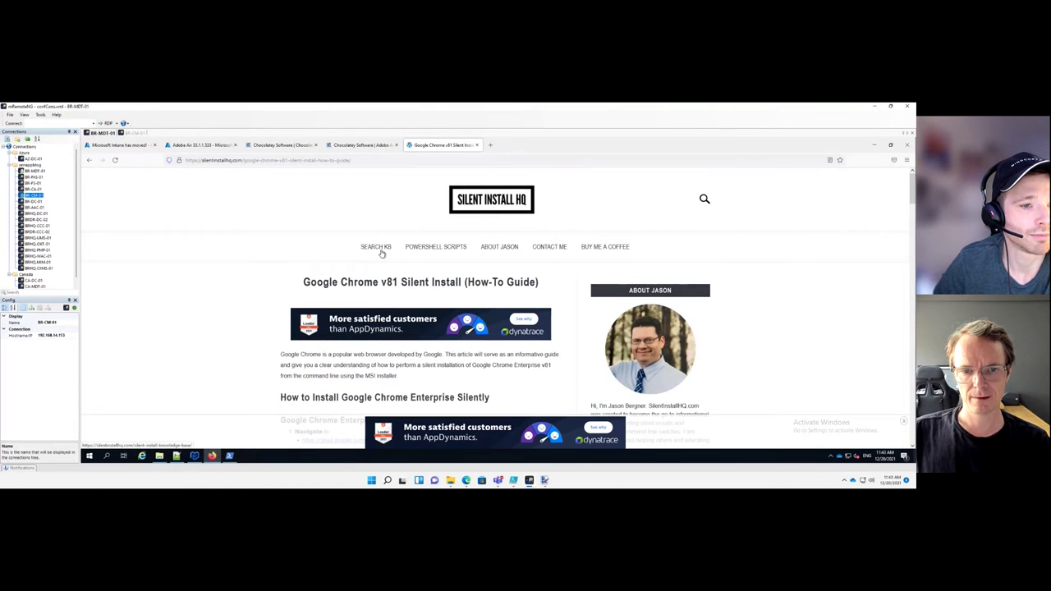
Open the Silent Install HQ knowledge base search, dismissing the pop-up advertisement
left_click(383, 249)
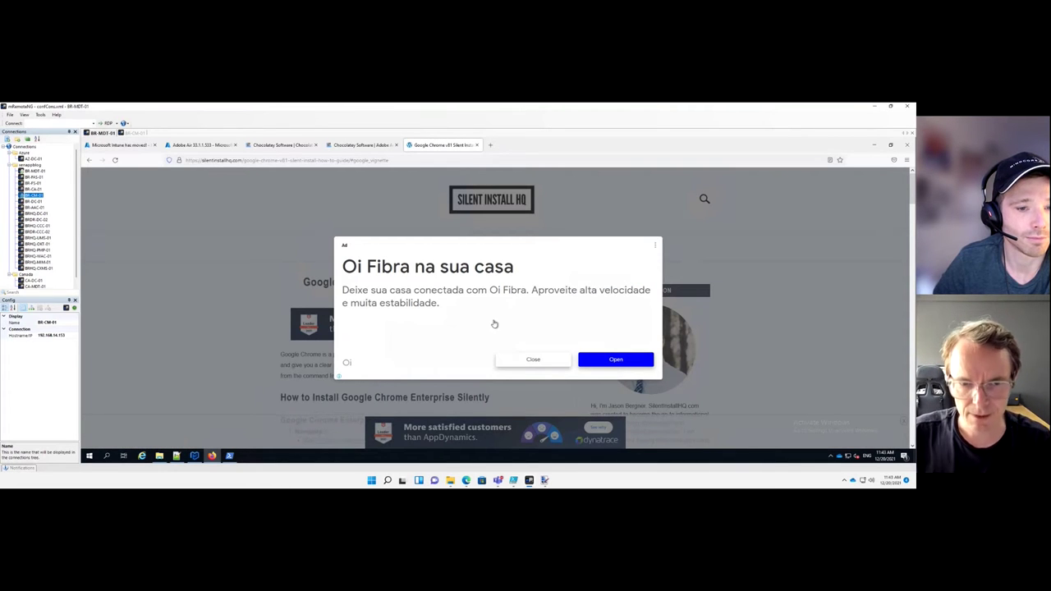
left_click(533, 360)
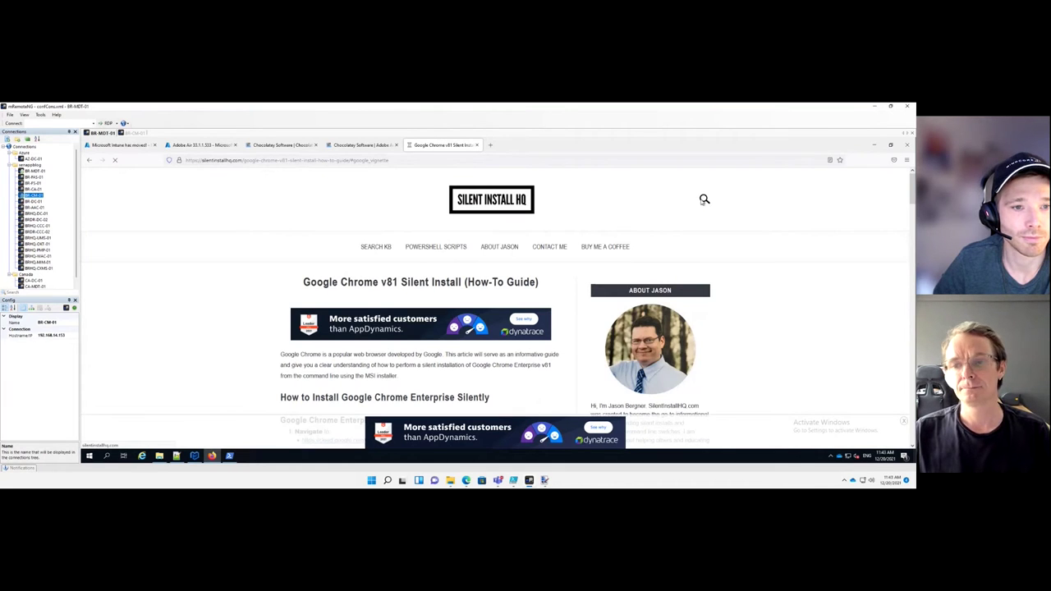
left_click(705, 199)
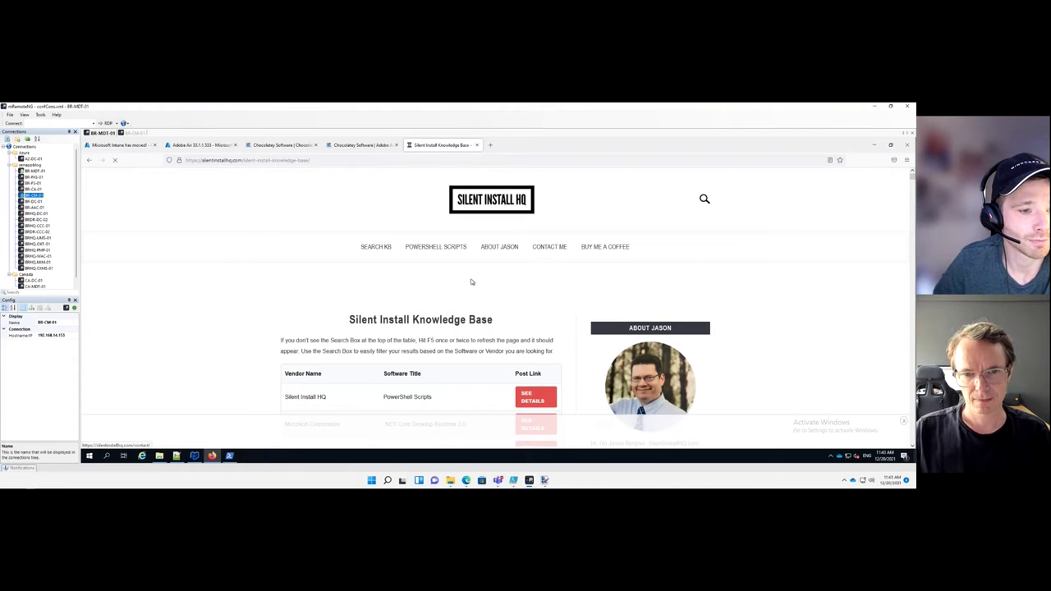
Search for 'winscp' and open the WinSCP Silent Uninstall (PowerShell) article
left_click(704, 199)
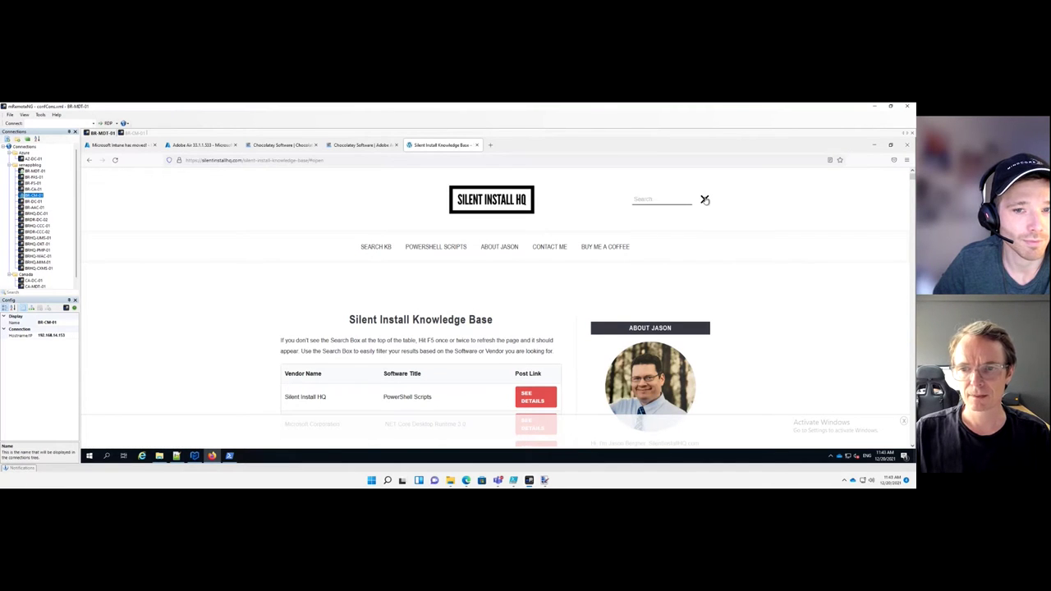
type("winscp")
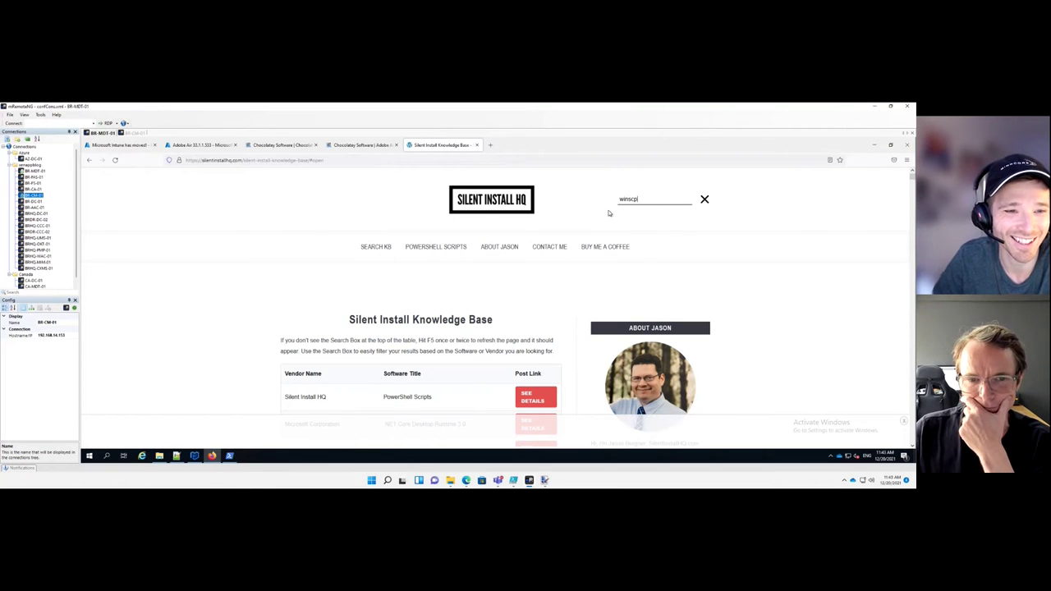
key("Return")
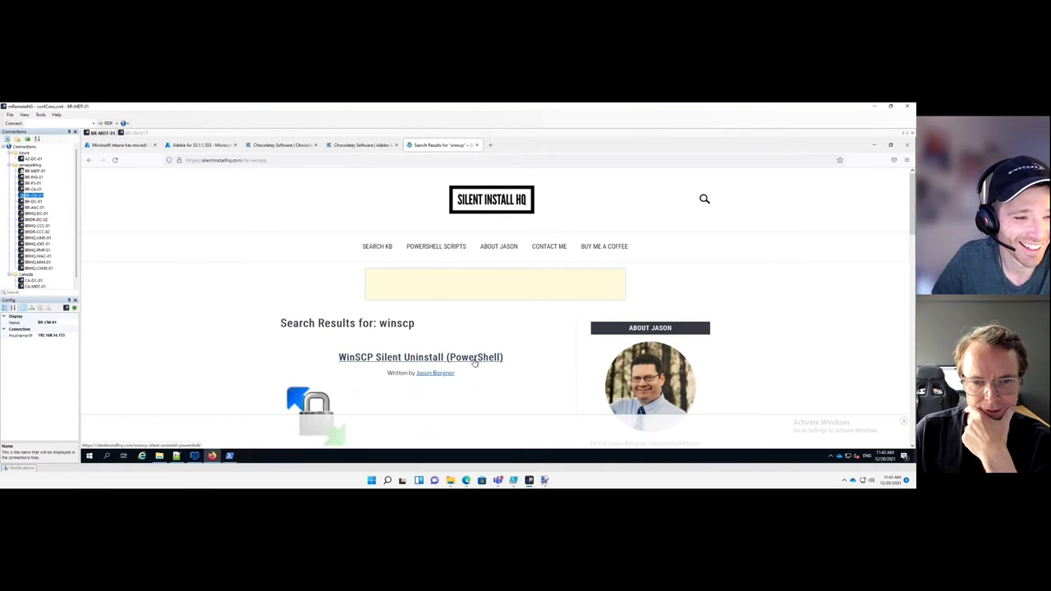
scroll(480, 340, "down", 5)
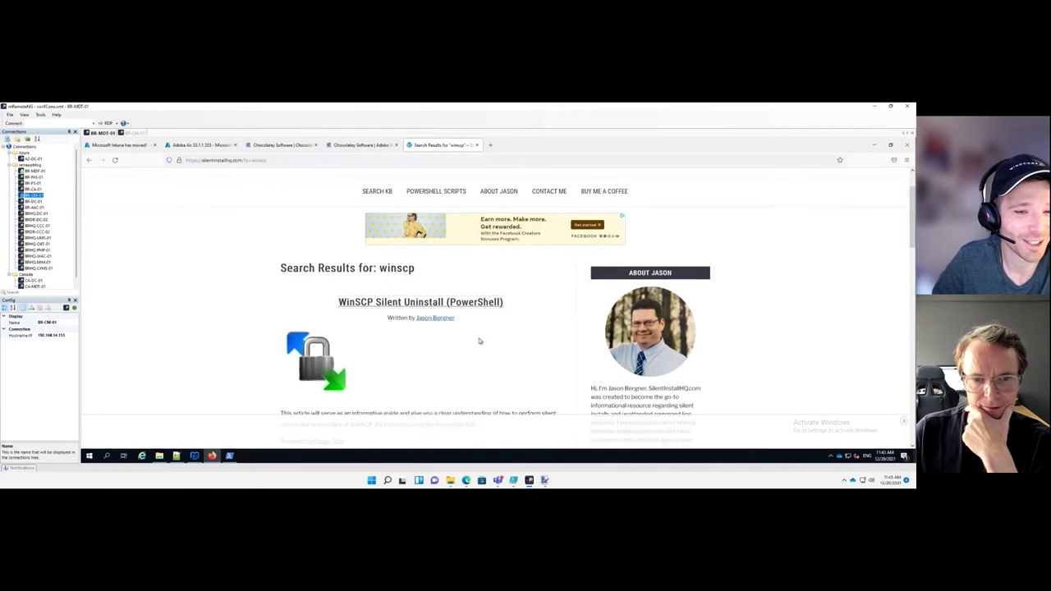
left_click(456, 310)
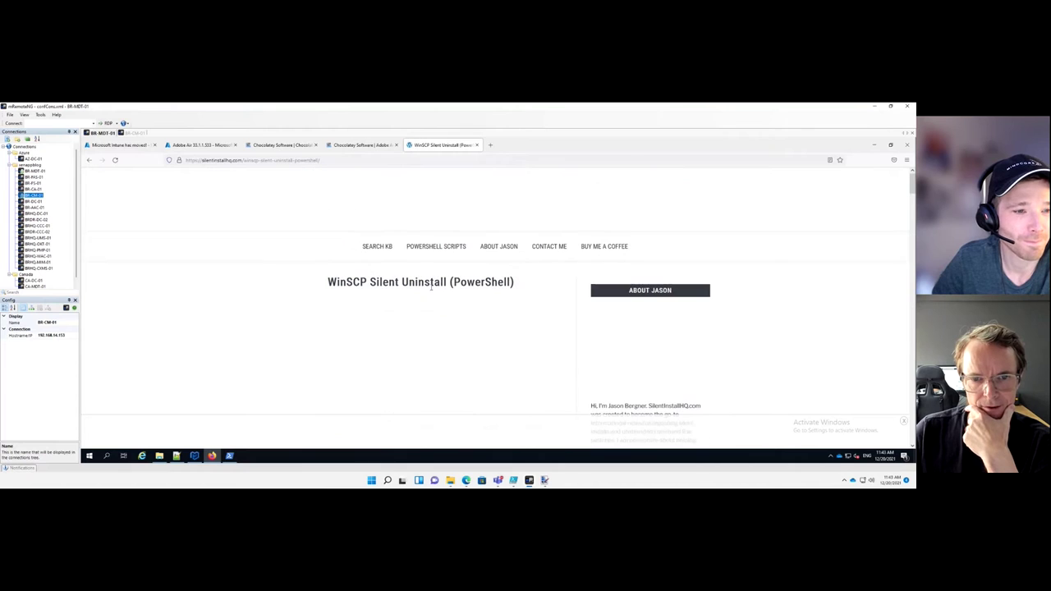
scroll(425, 306, "down", 2)
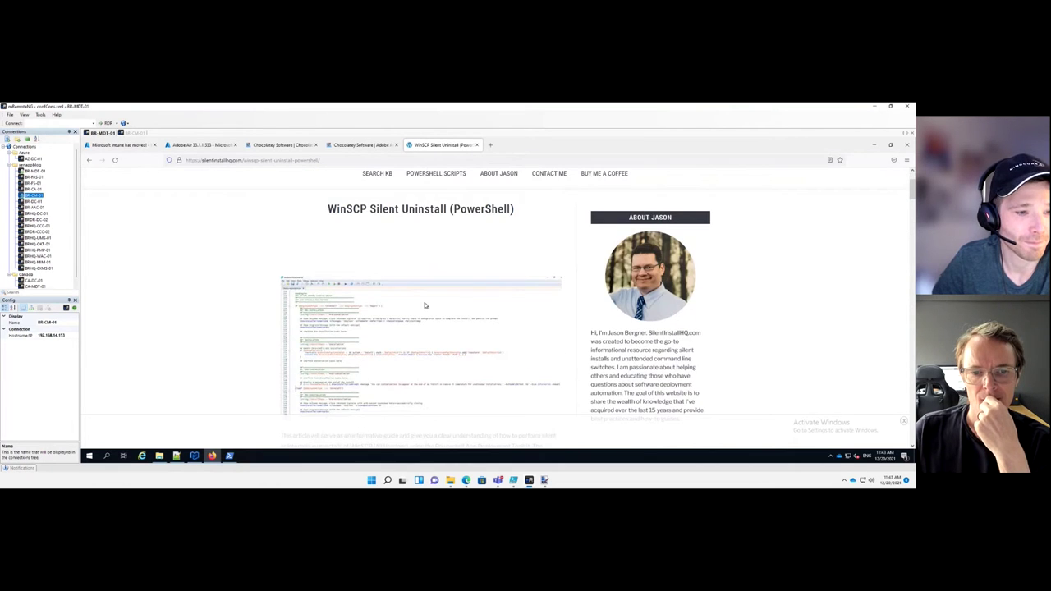
scroll(426, 305, "down", 10)
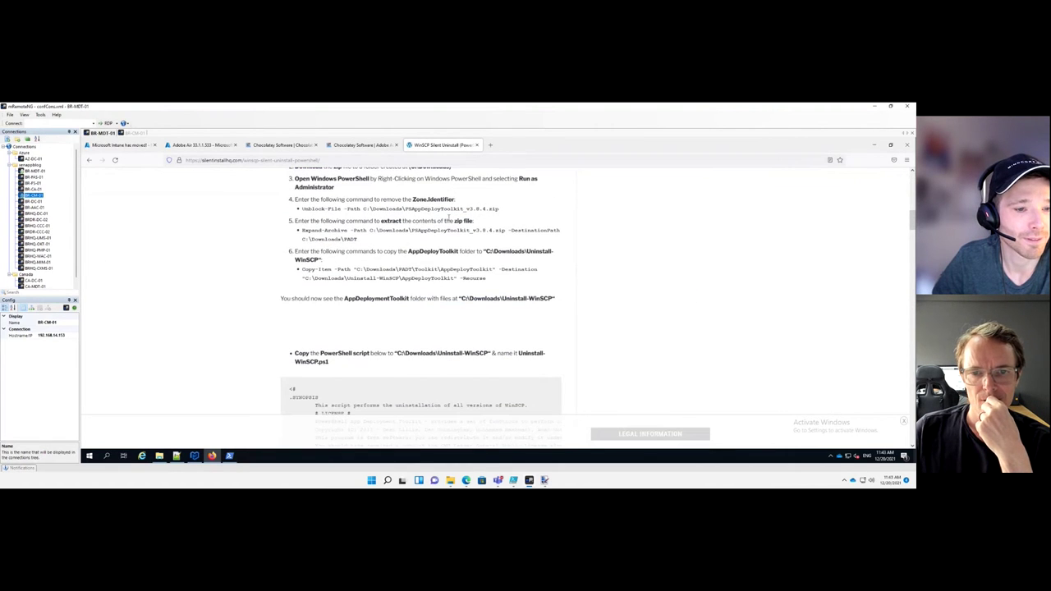
scroll(441, 279, "down", 7)
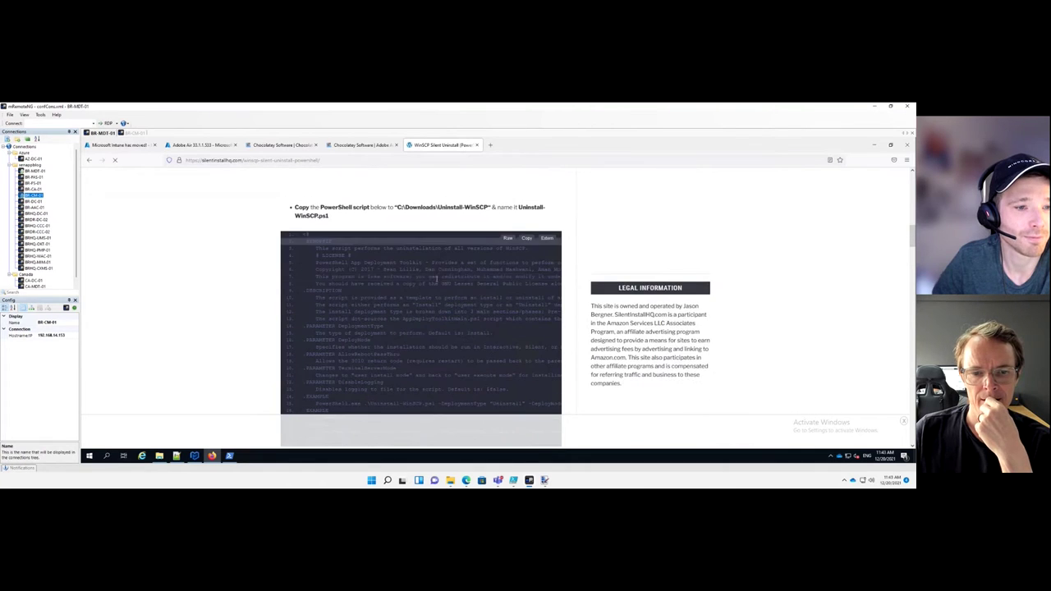
scroll(436, 282, "down", 3)
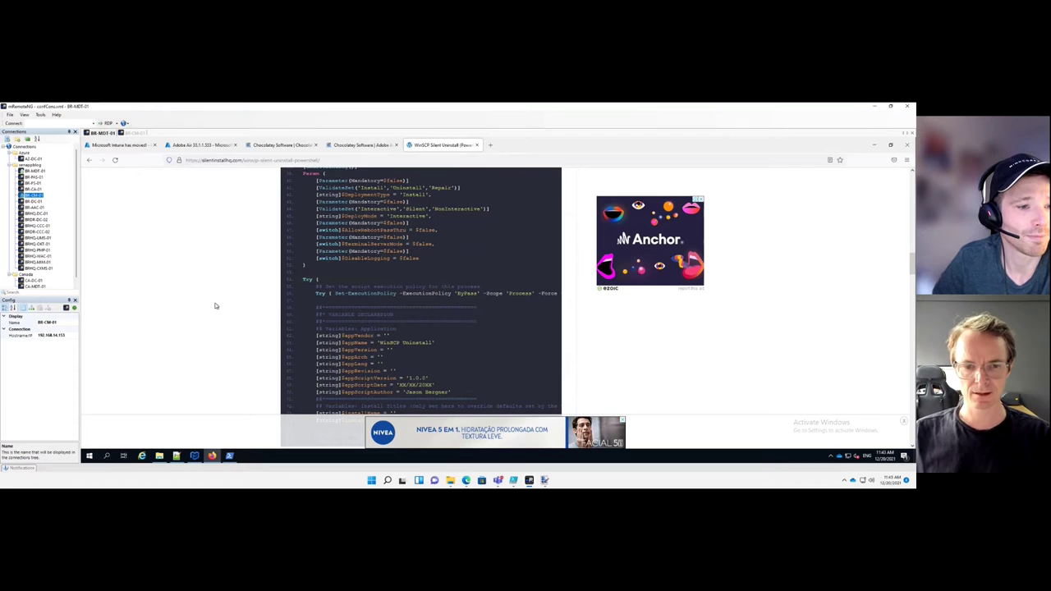
scroll(215, 306, "up", 10)
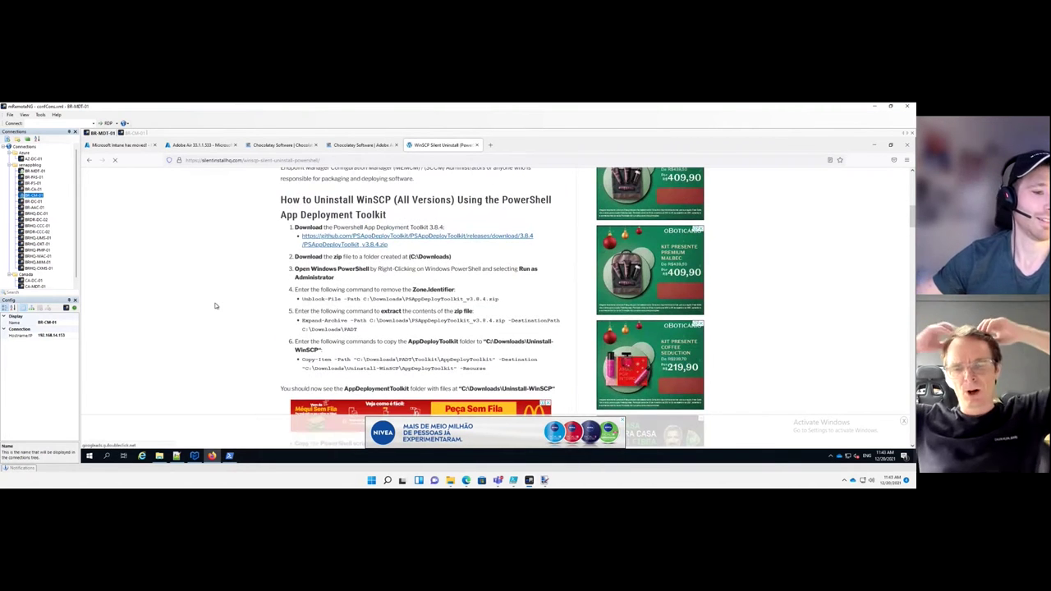
scroll(215, 306, "up", 1)
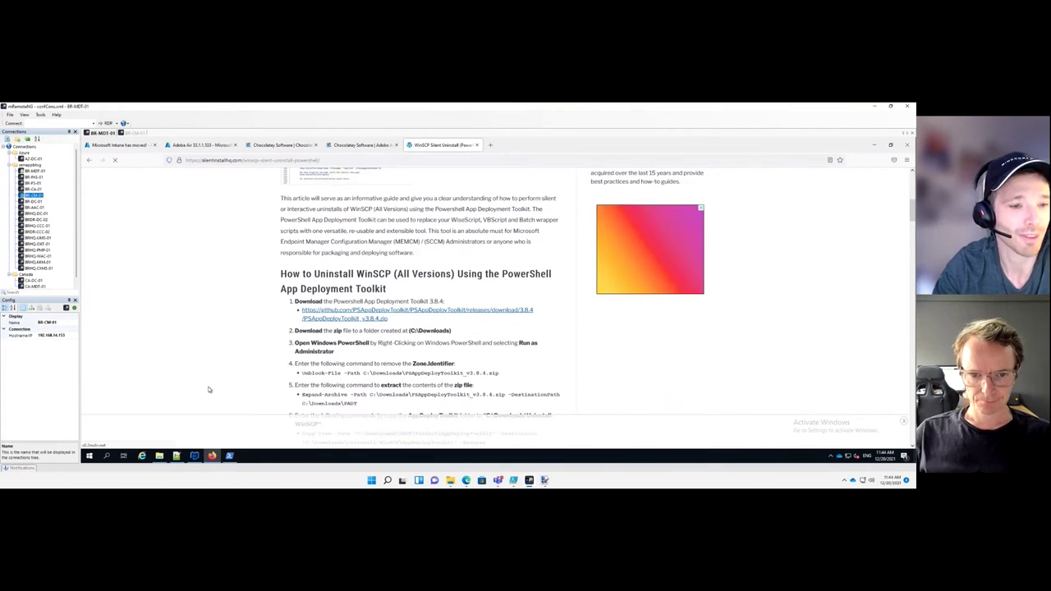
scroll(208, 389, "down", 3)
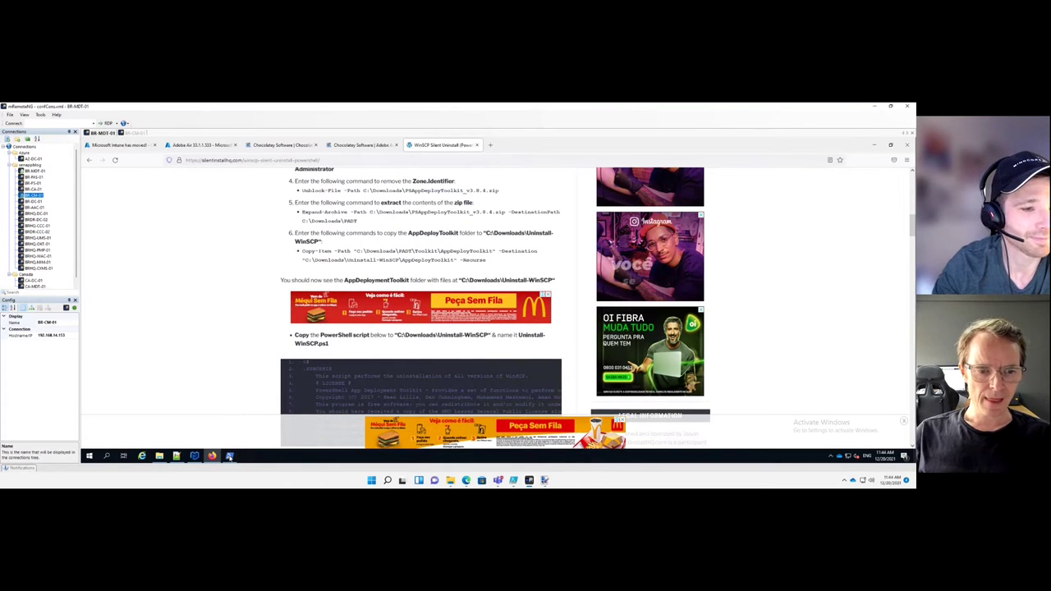
Check the finished upload in the Administrator PowerShell window, then bring Config.xml forward in Notepad++
key("alt+Tab")
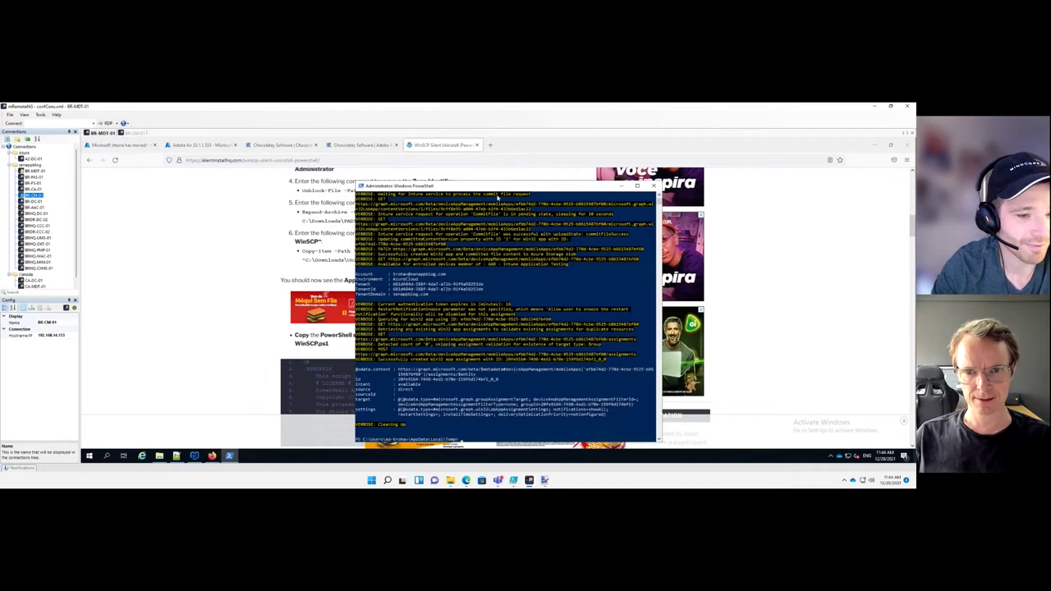
left_click_drag(498, 196, 484, 184)
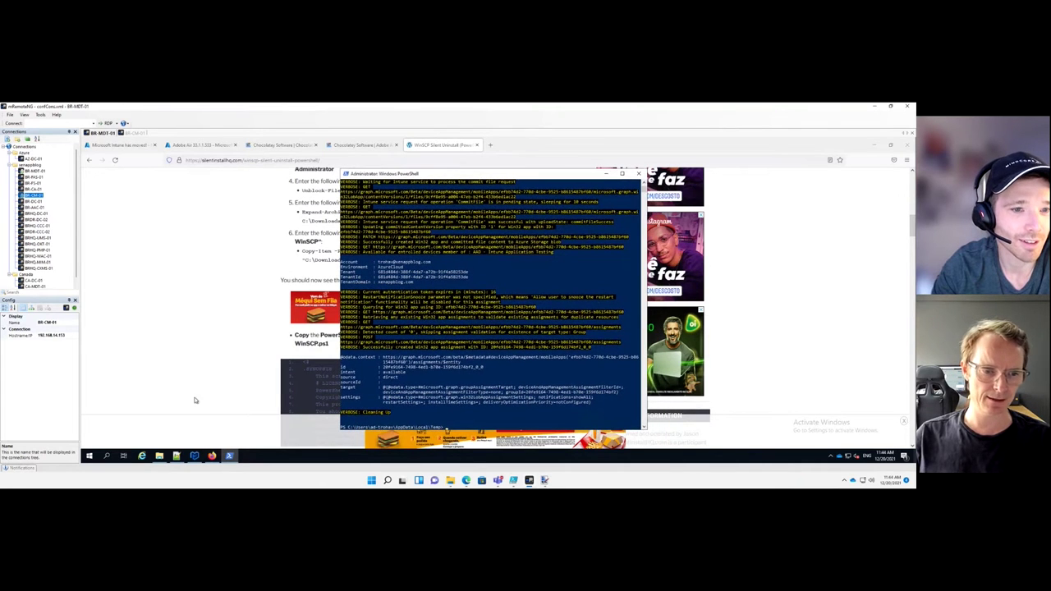
left_click(175, 456)
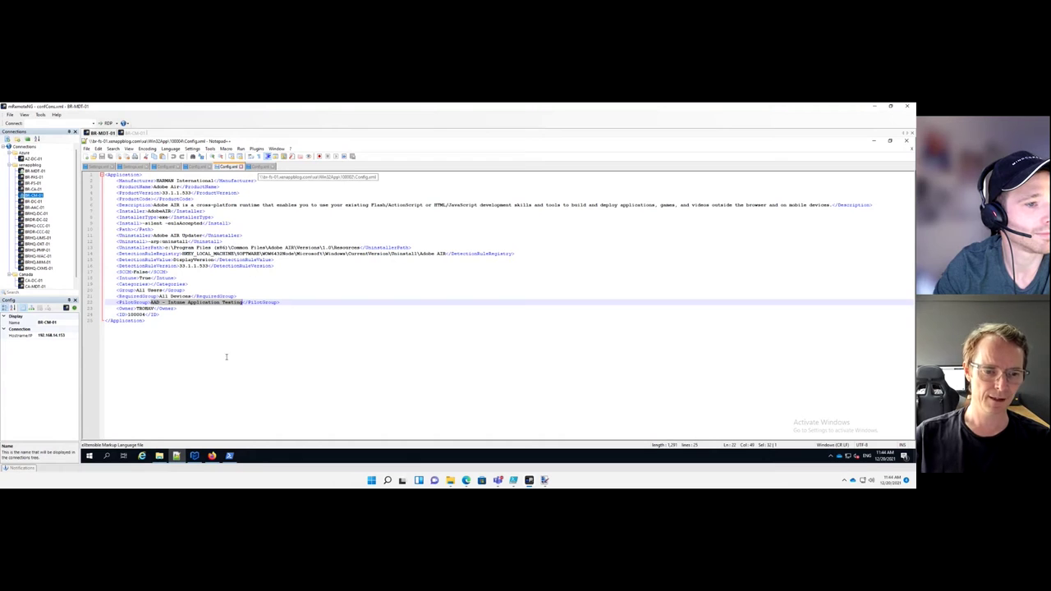
In File Explorer, browse from Win32App into the 100001 PKG folder
left_click(160, 457)
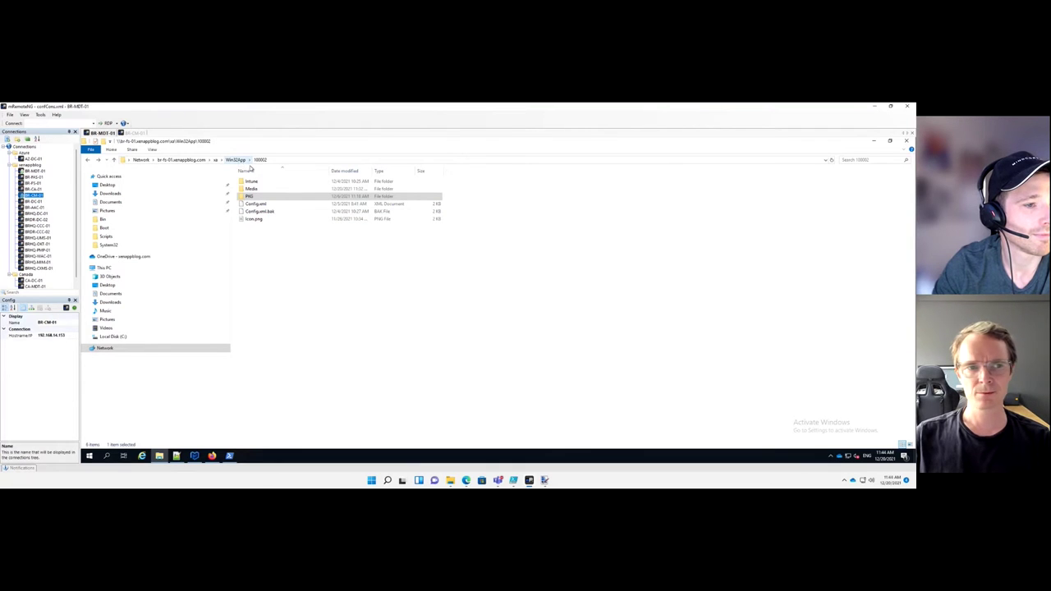
left_click(236, 160)
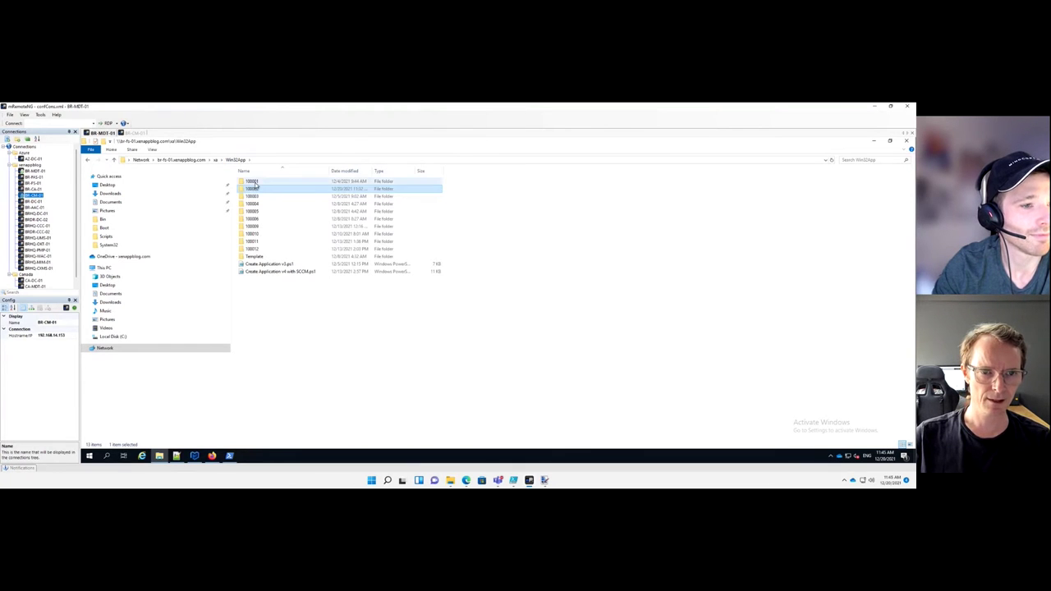
double_click(252, 181)
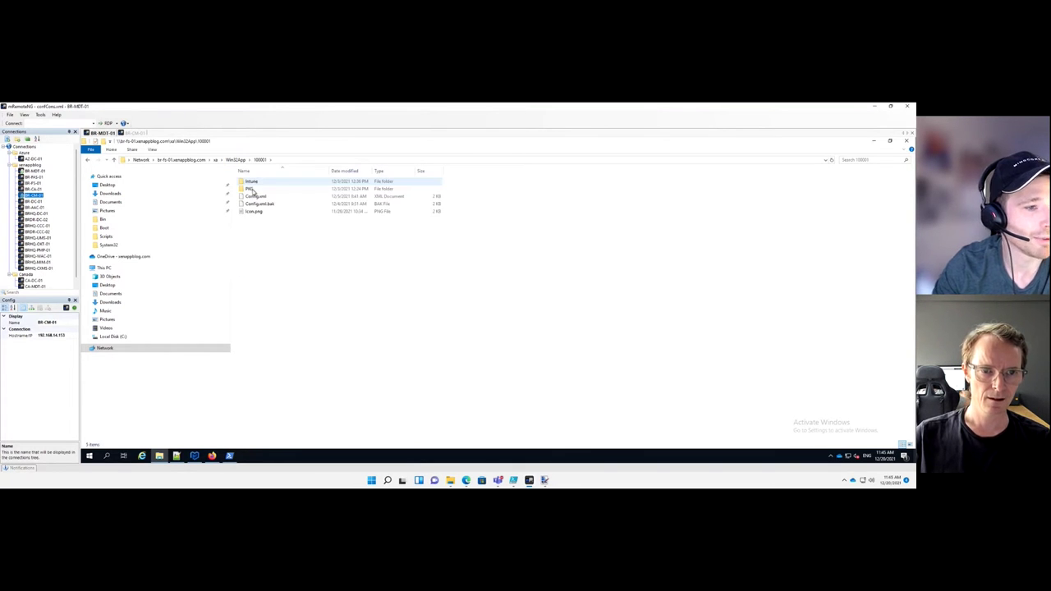
double_click(252, 190)
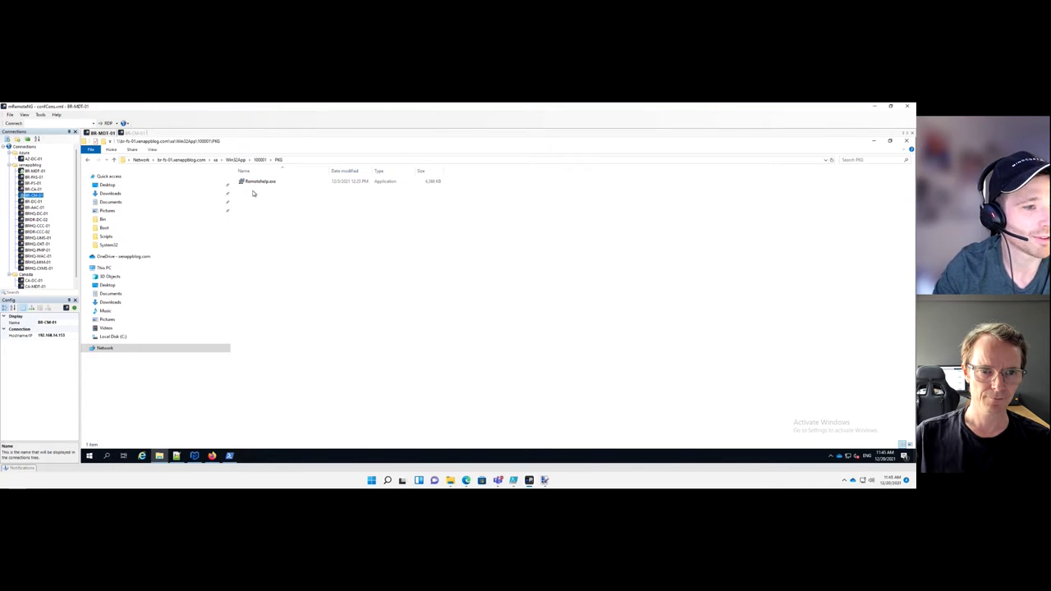
Go back to Win32App and open the 100002 PKG folder holding ConfigMgrTools.msi and .mst
key("BackSpace")
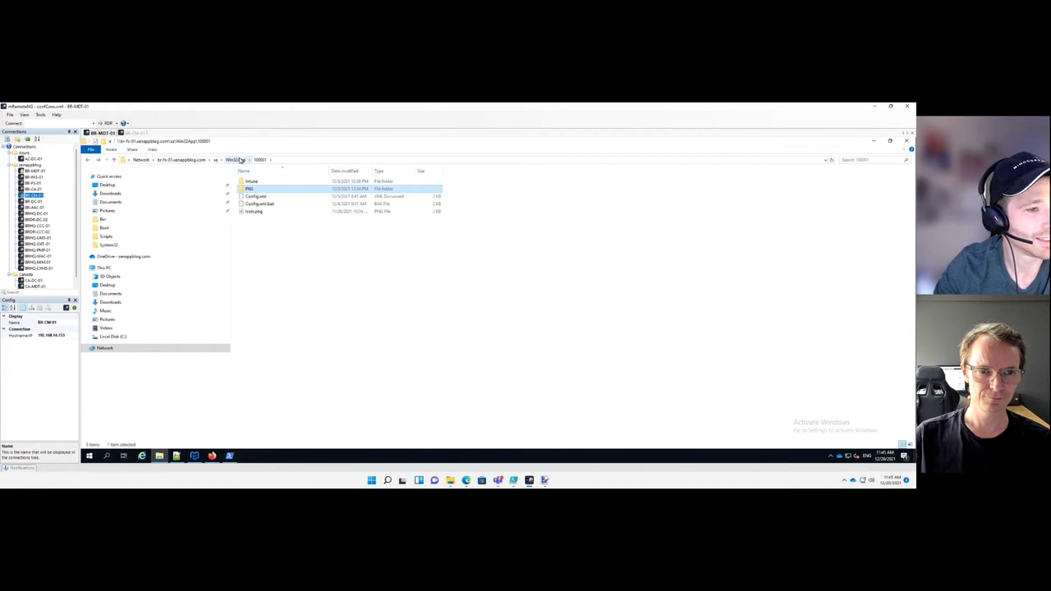
left_click(236, 160)
double_click(252, 188)
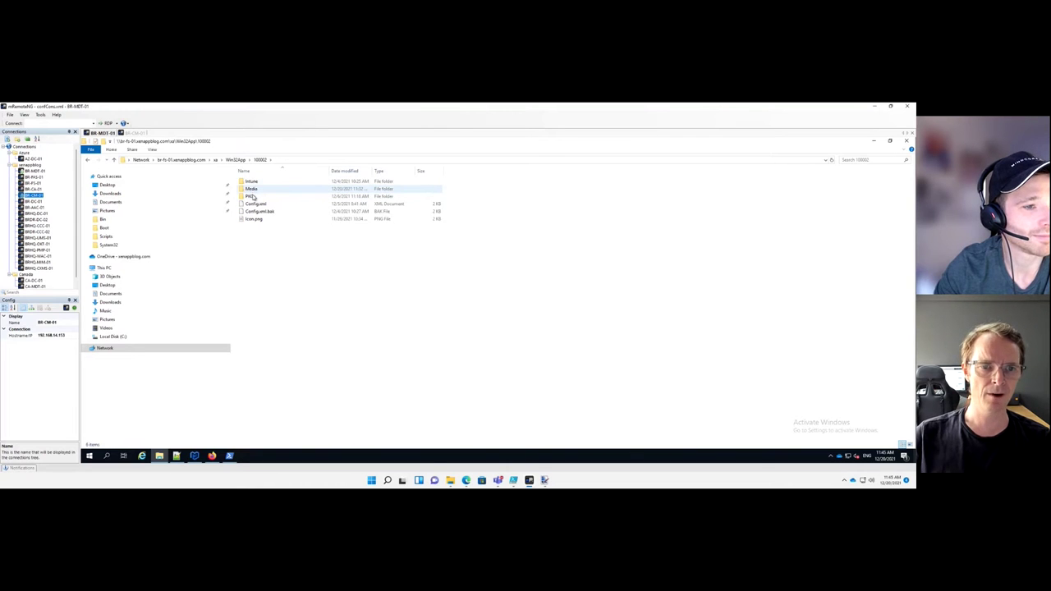
double_click(254, 198)
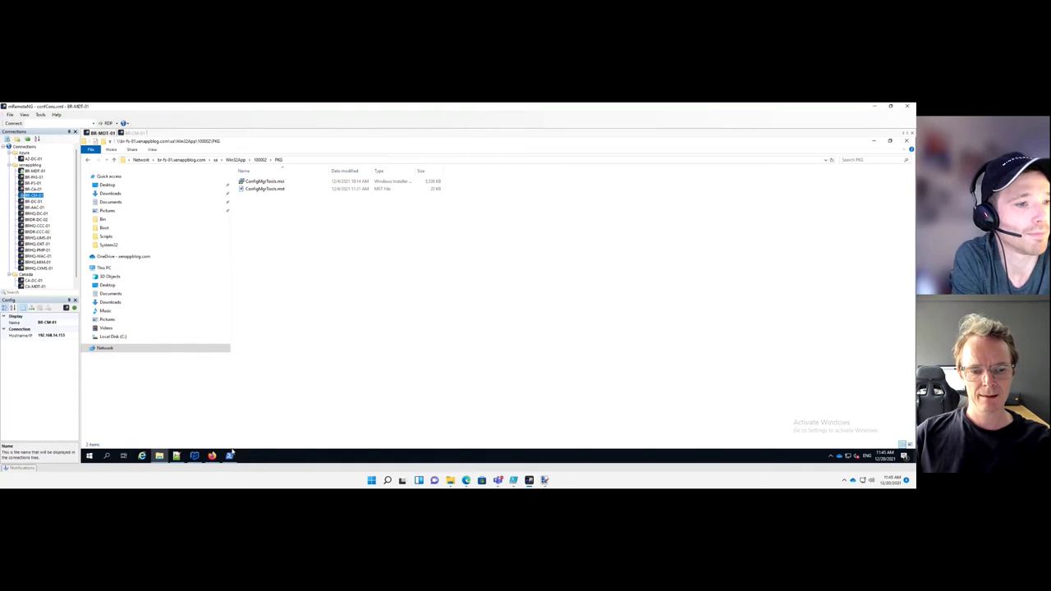
mouse_move(231, 457)
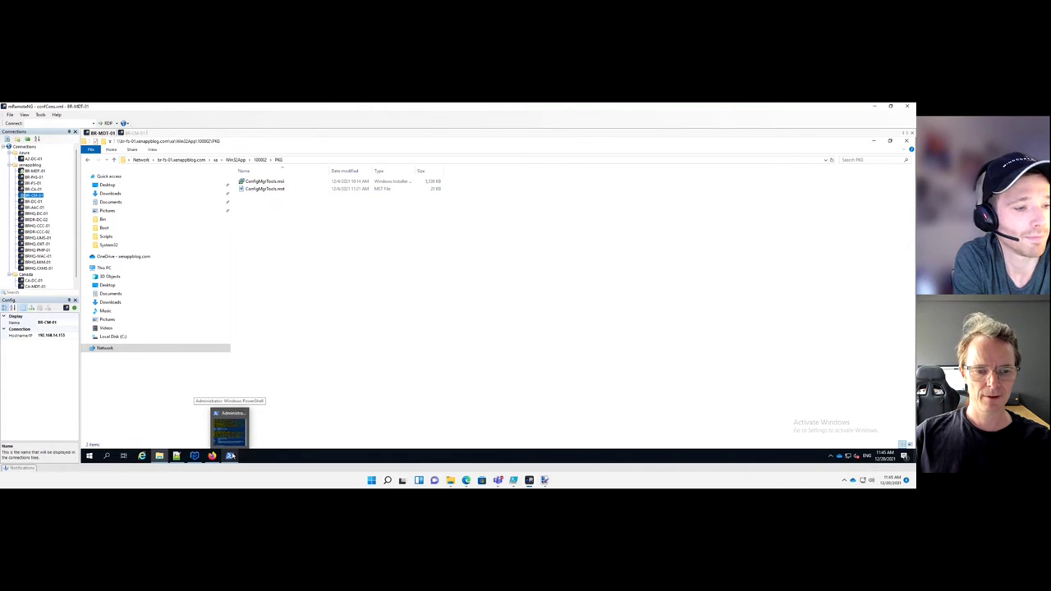
In PowerShell, change into the \\br-fs-01\sa\Win32App\ share
left_click(230, 427)
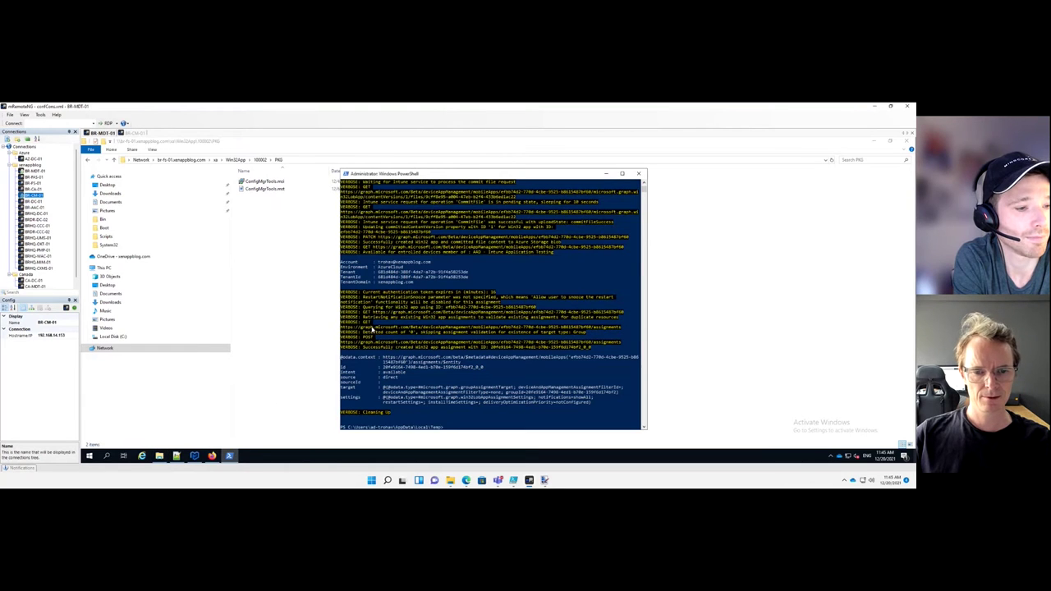
type("dir")
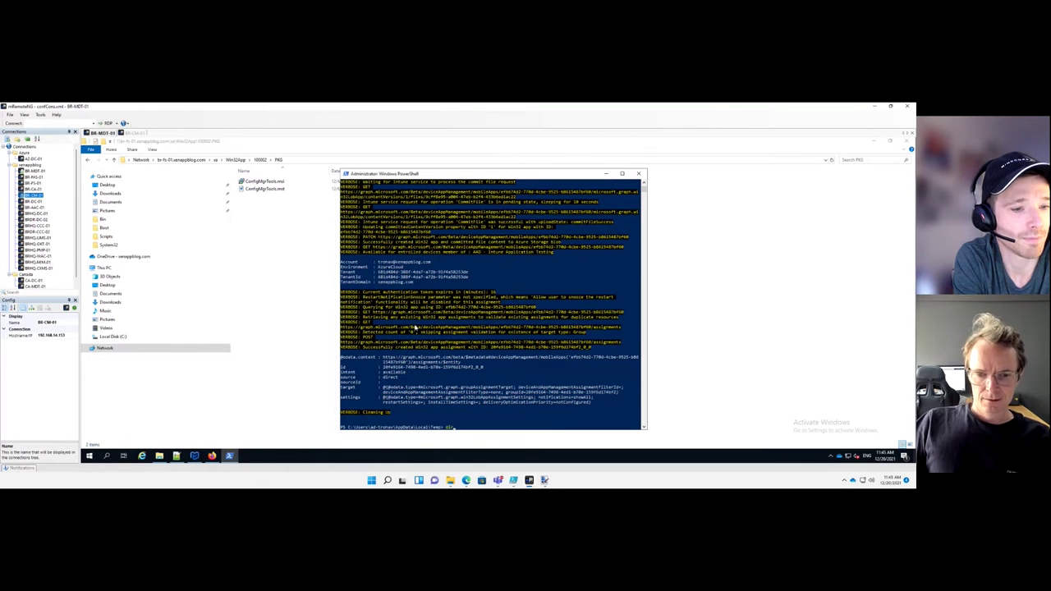
type(" \\br-fs-01\\sa\\Win32App\\")
key("Return")
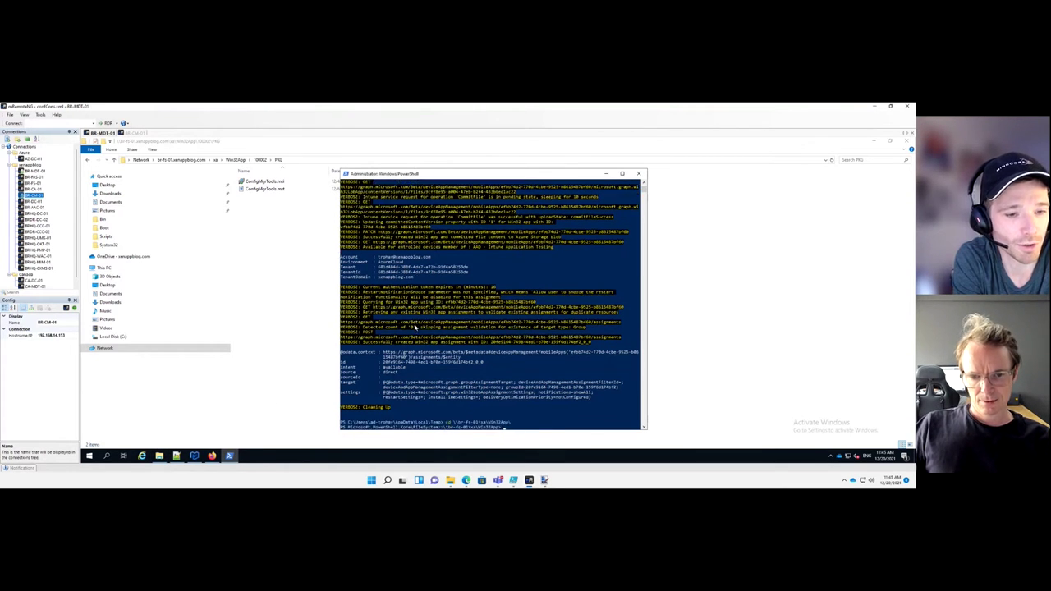
Run the upload script with & and enter app ID 100002
type("&")
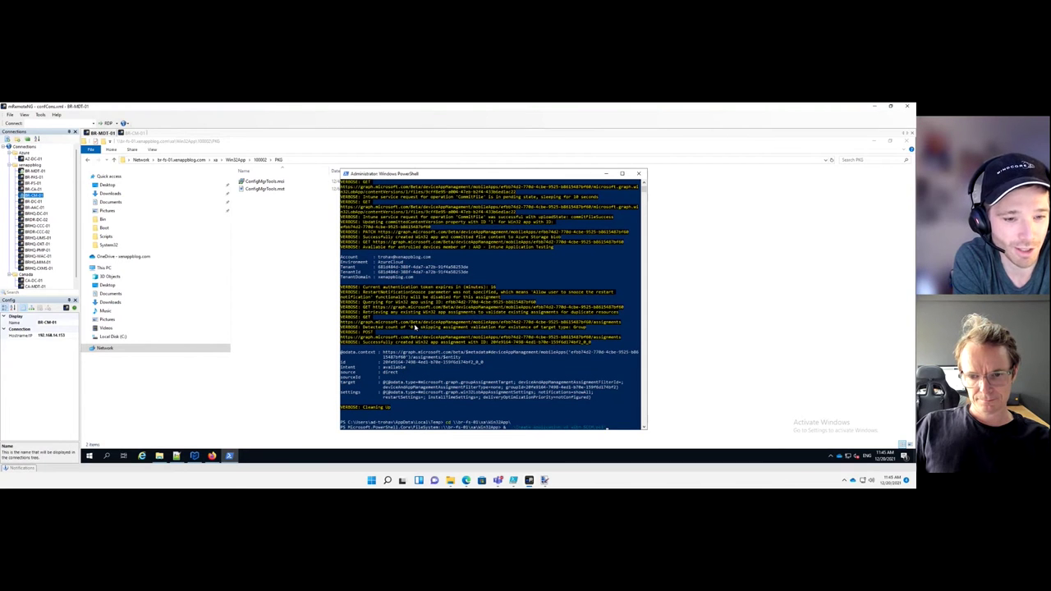
key("ctrl+l")
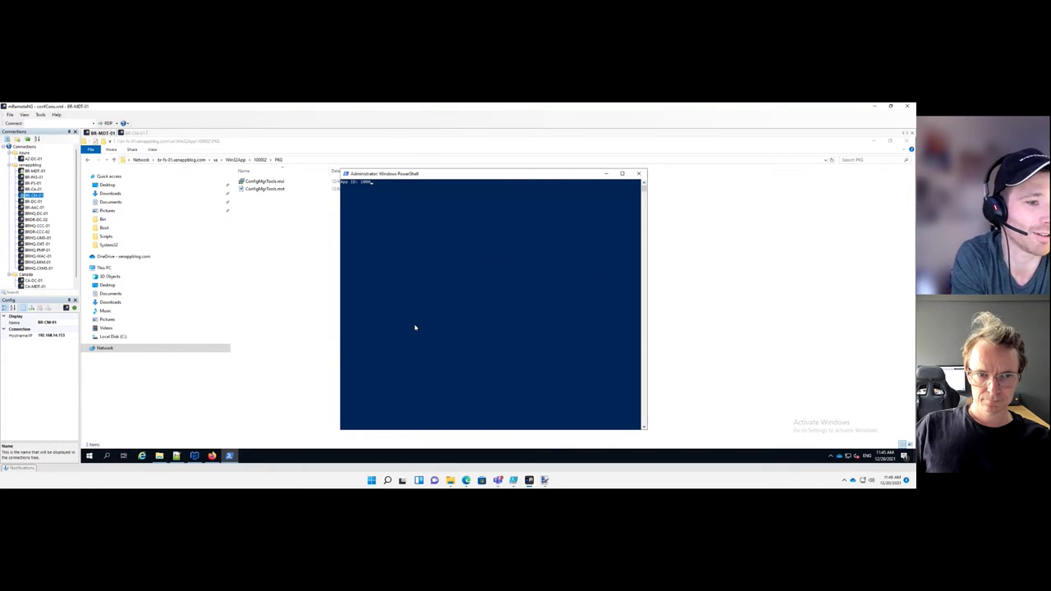
type("02")
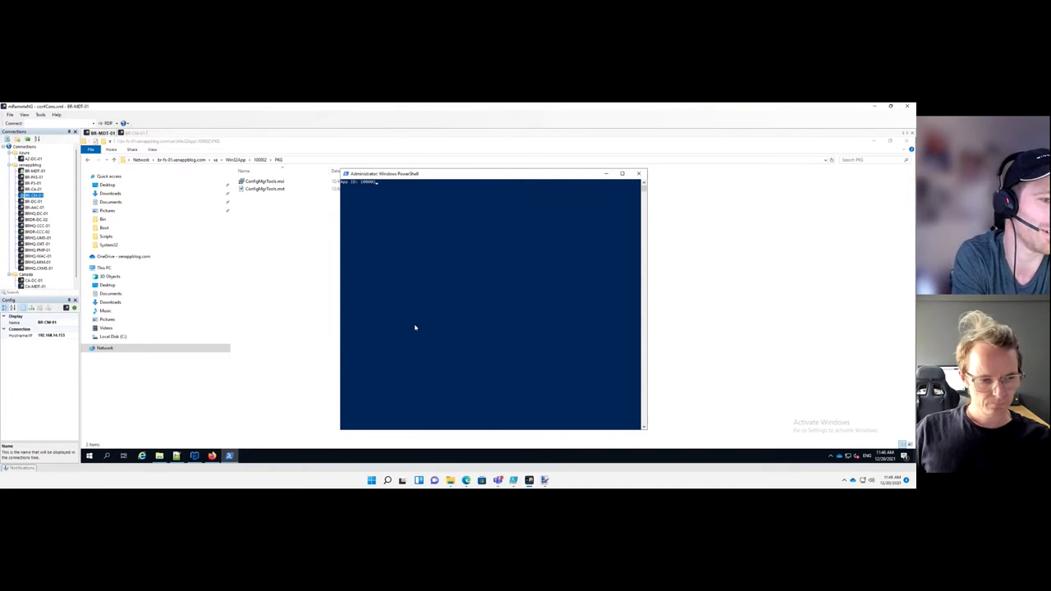
key("Return")
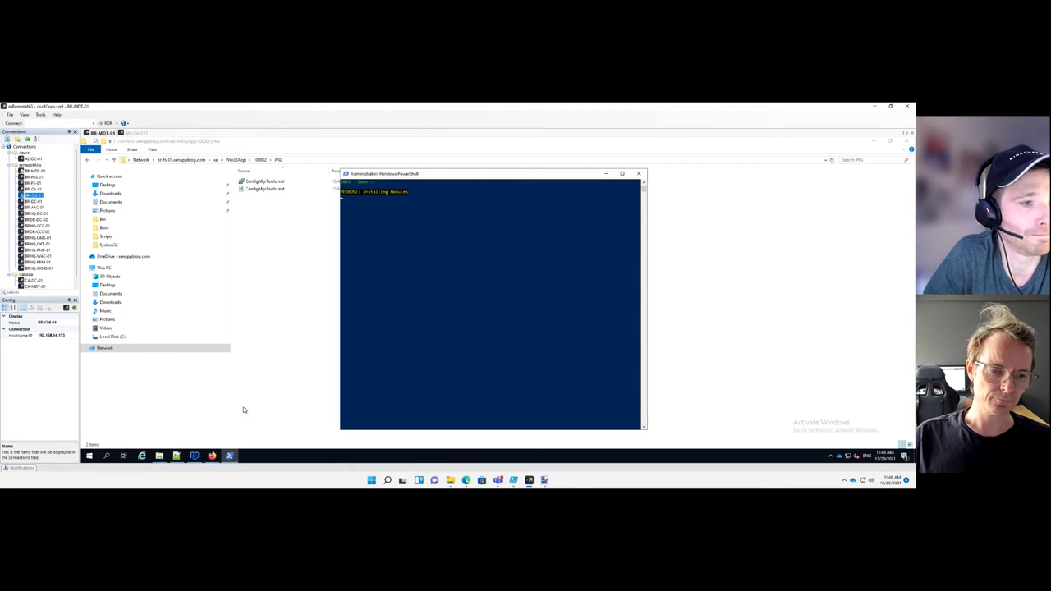
left_click(212, 455)
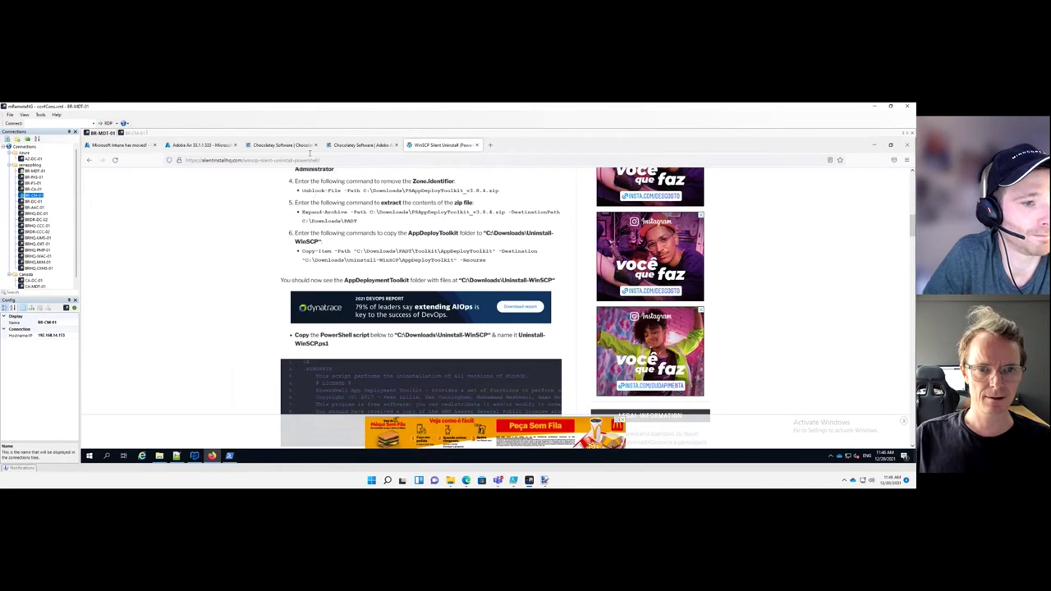
Search the Intune Windows apps for 'config' and open the System Center 2012 R2 Configuration Manager Toolkit
left_click(145, 147)
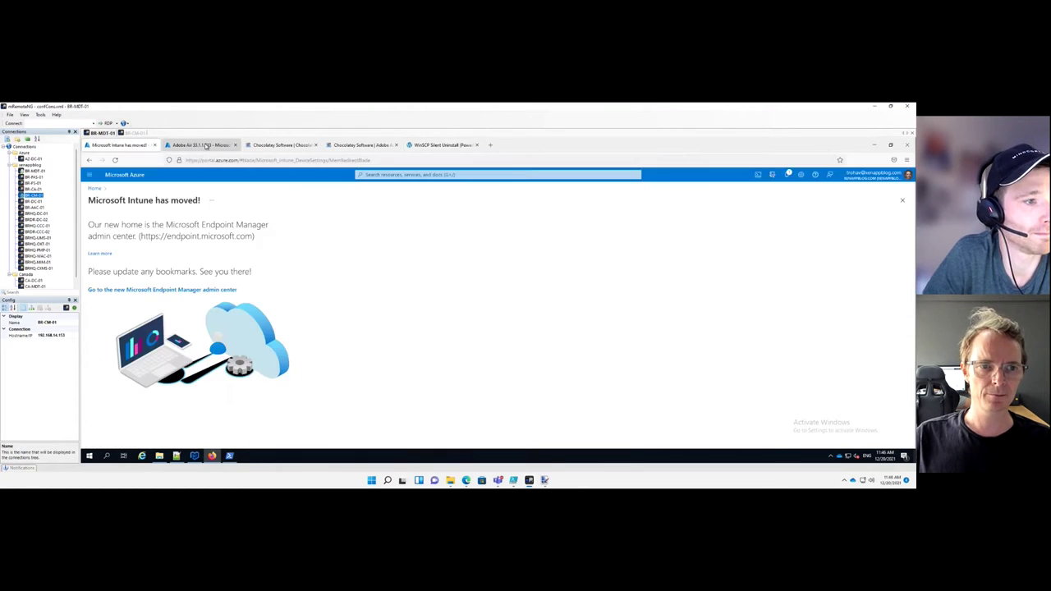
left_click(206, 146)
left_click(219, 189)
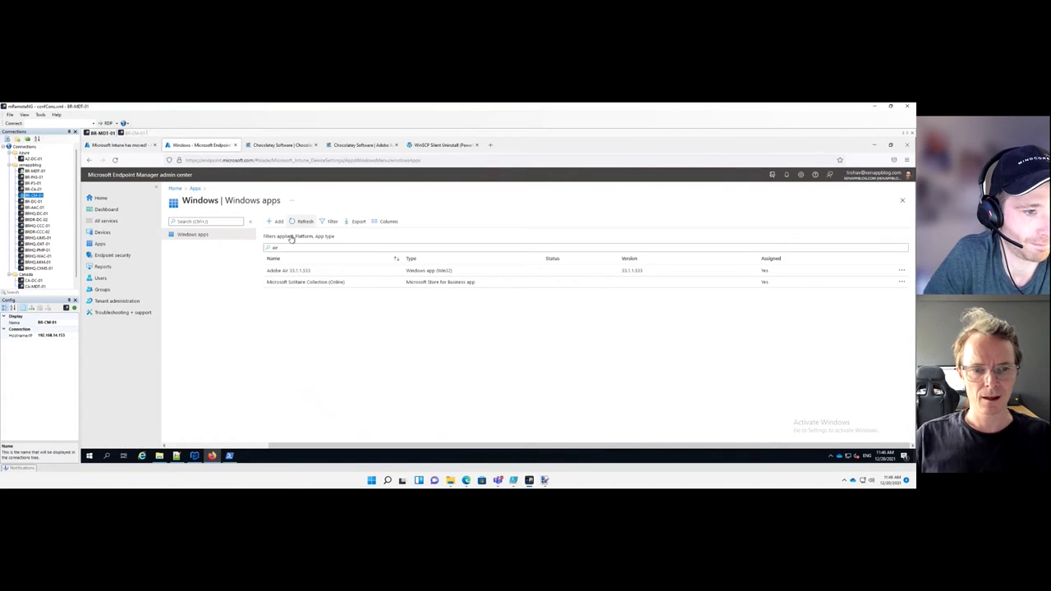
left_click(271, 247)
key("ctrl+a")
type("w")
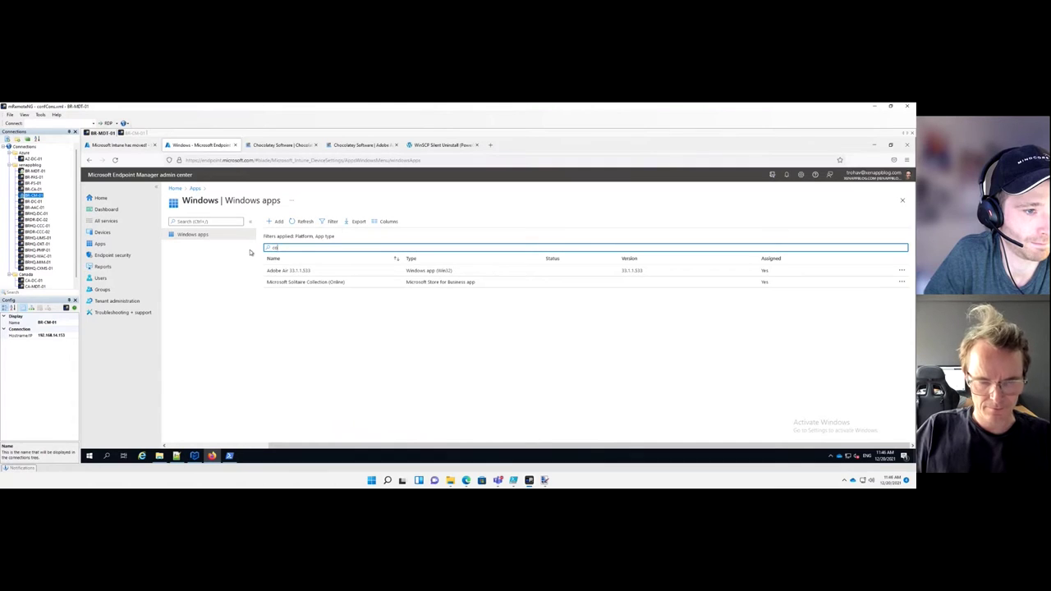
type("u")
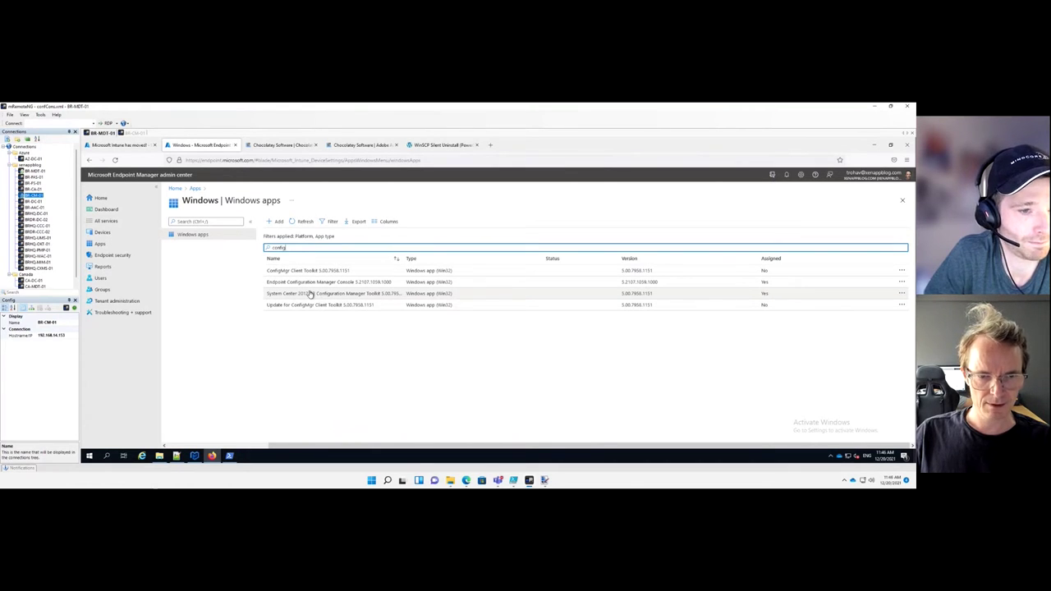
left_click(310, 293)
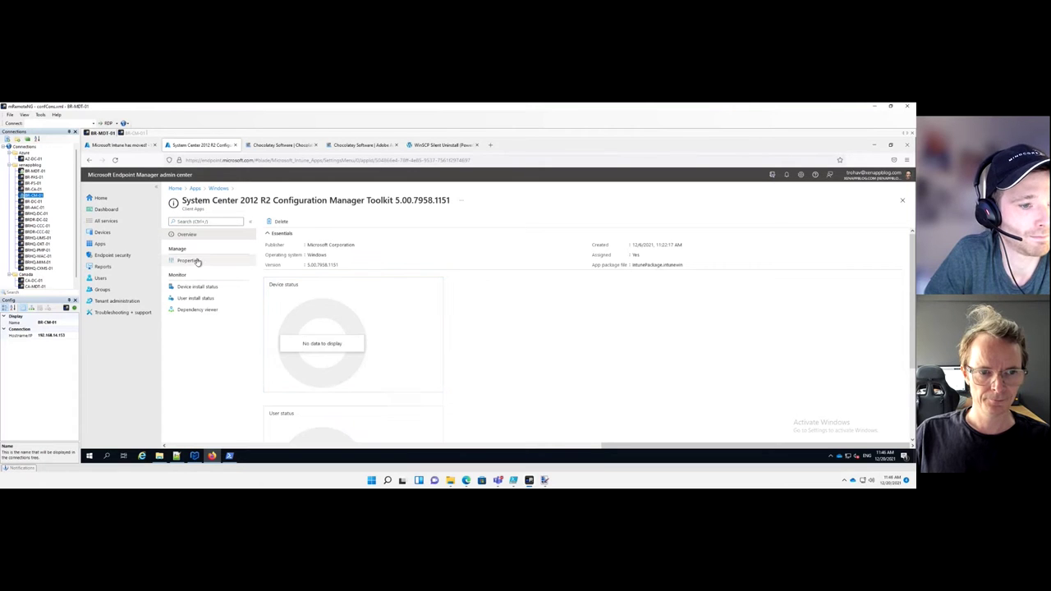
Open the toolkit app's Properties and highlight the /l*v log path in its install command
left_click(197, 261)
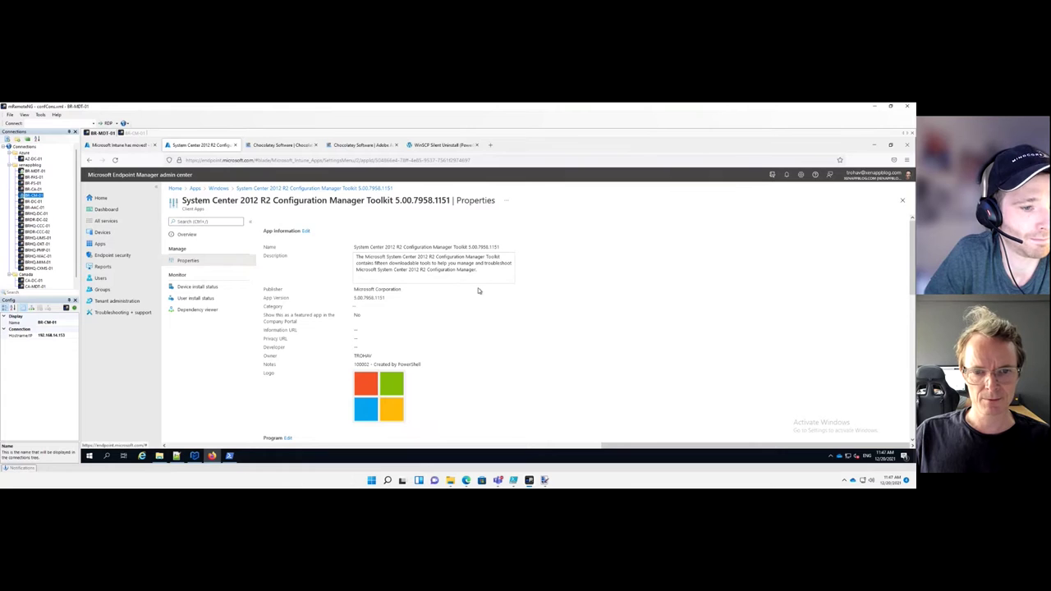
scroll(479, 290, "down", 5)
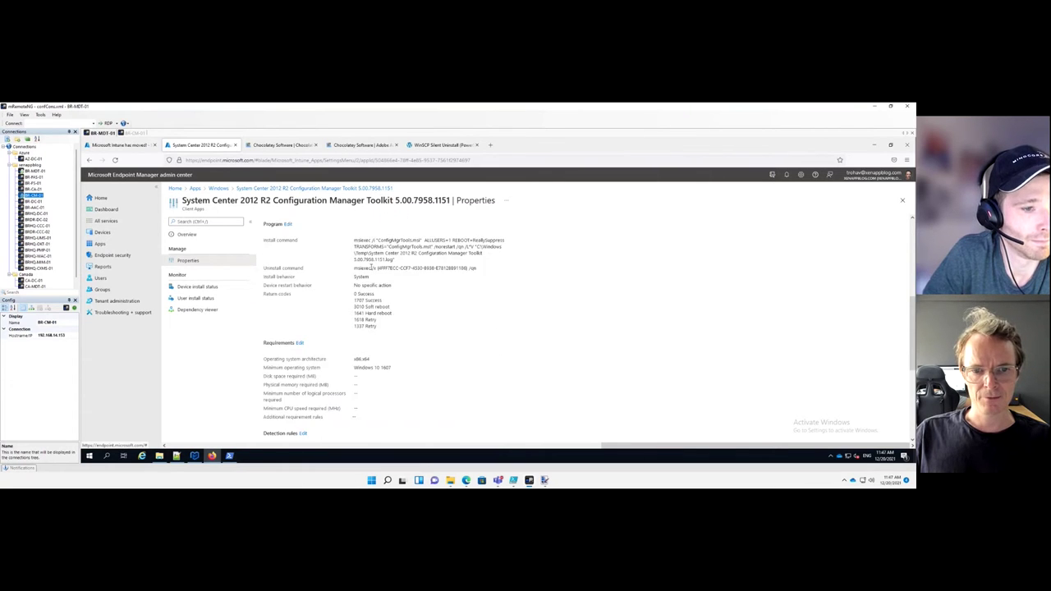
scroll(373, 266, "up", 1)
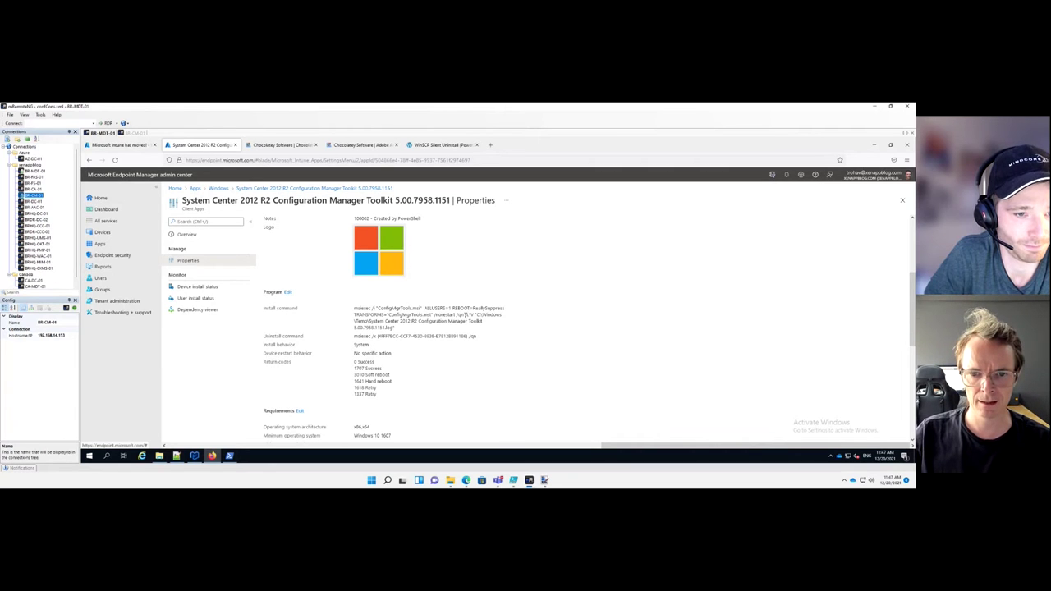
left_click_drag(464, 316, 465, 331)
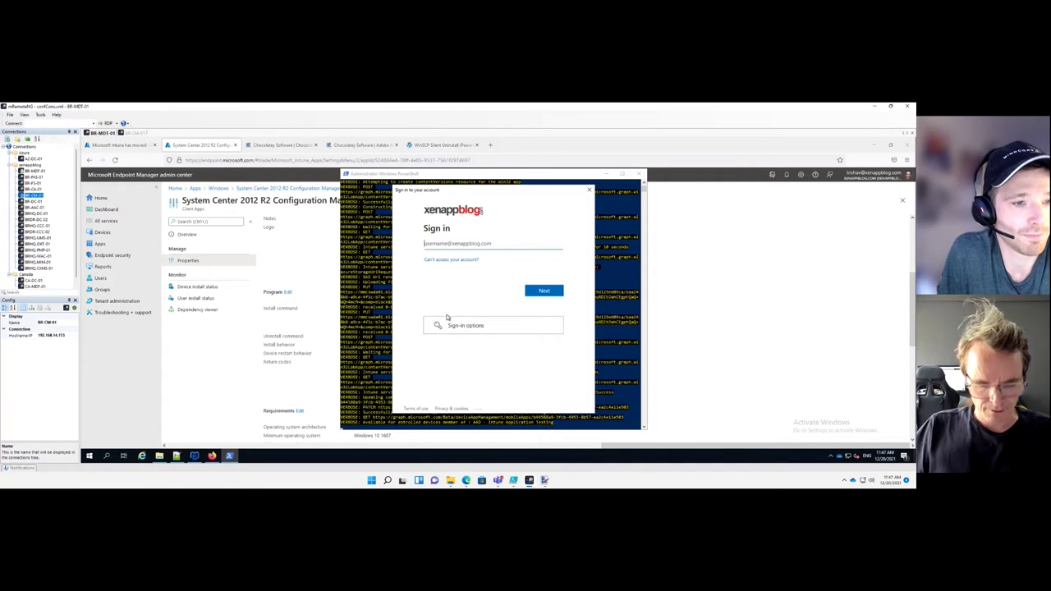
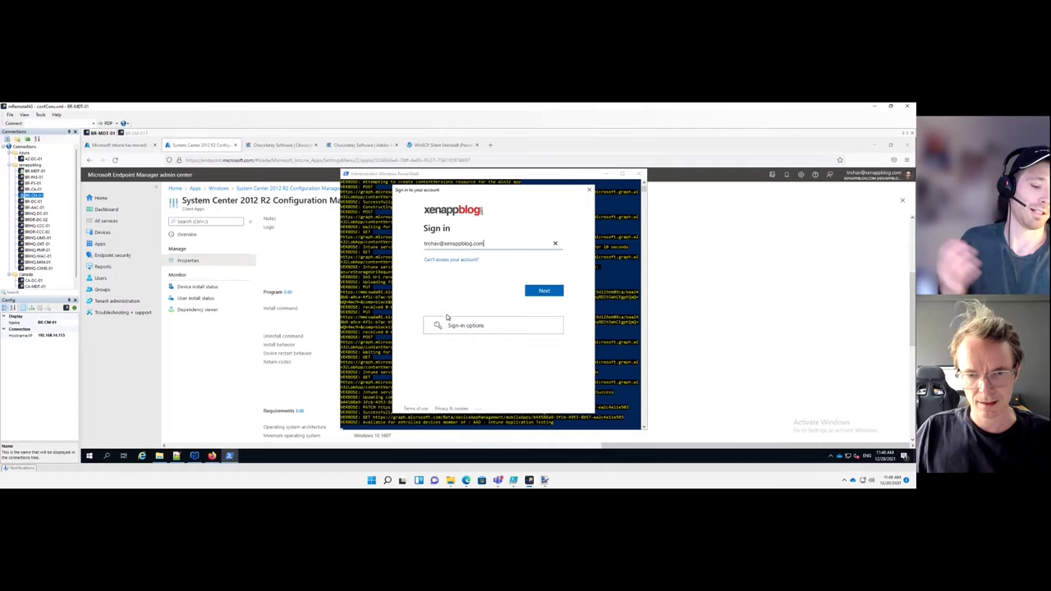
Sign in to the tenant with the admin username and password
key("Return")
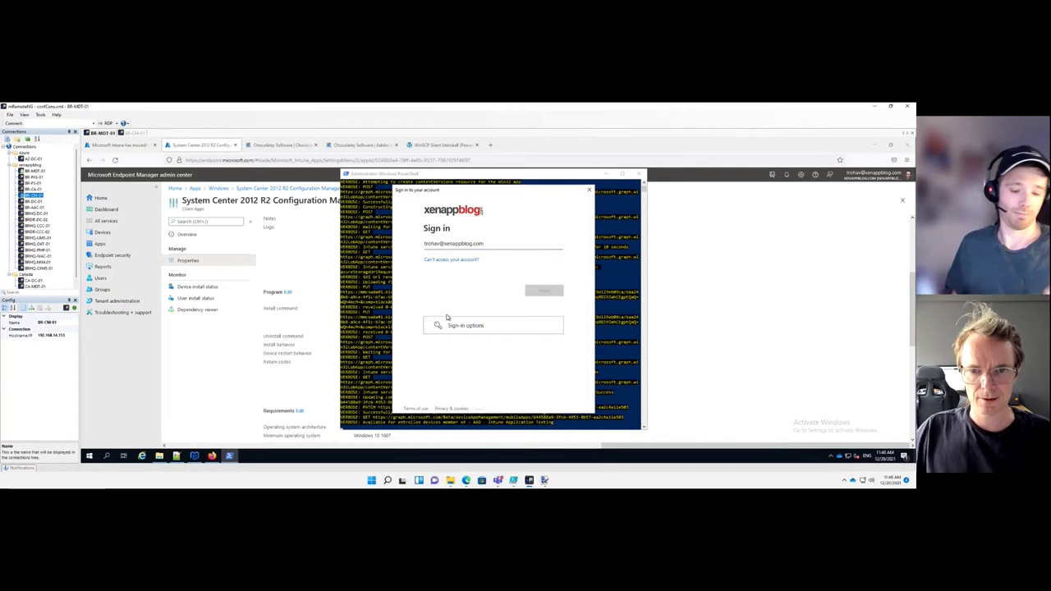
type("••••••••")
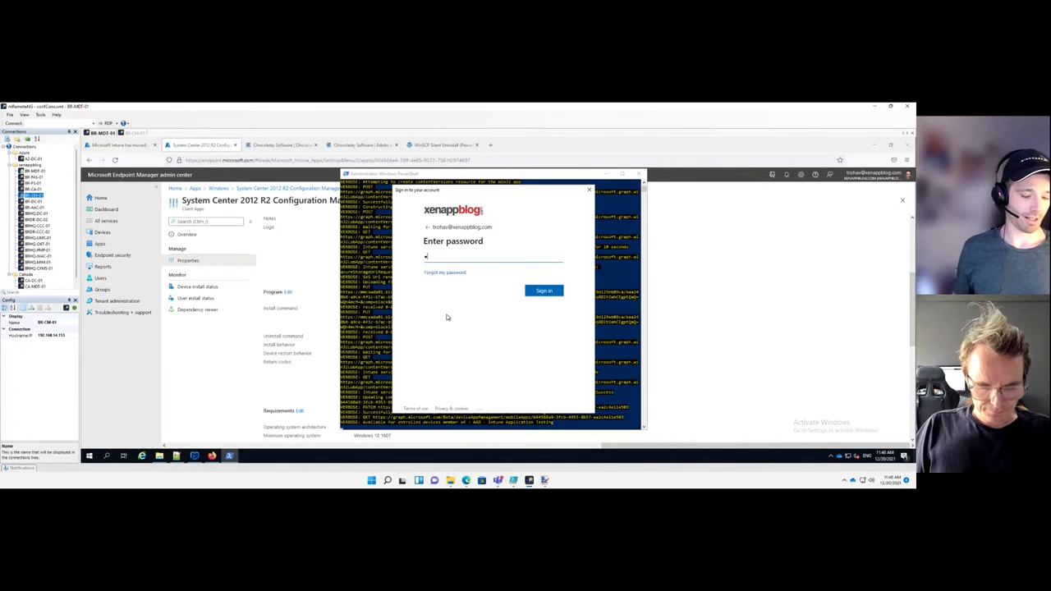
type("••••")
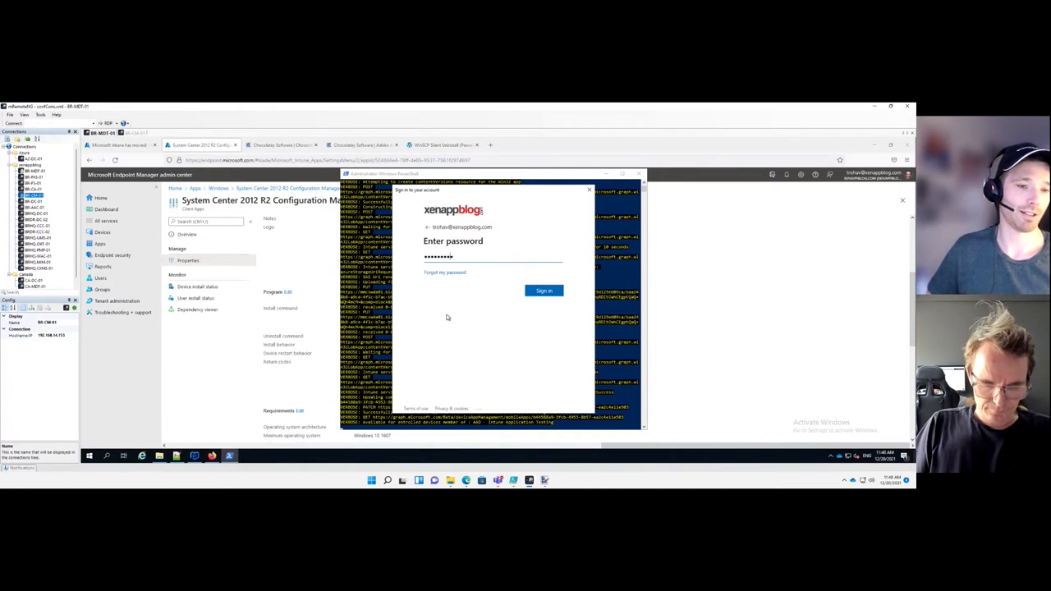
key("Return")
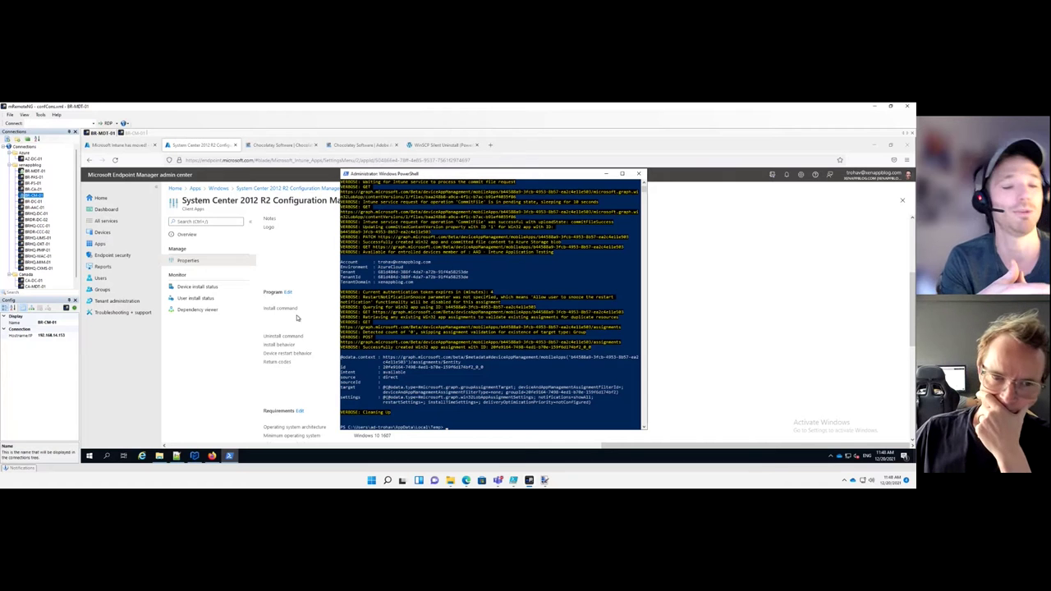
Return to the toolkit's Properties page, then switch to the BR-CM-01 session in mRemoteNG
key("alt+Tab")
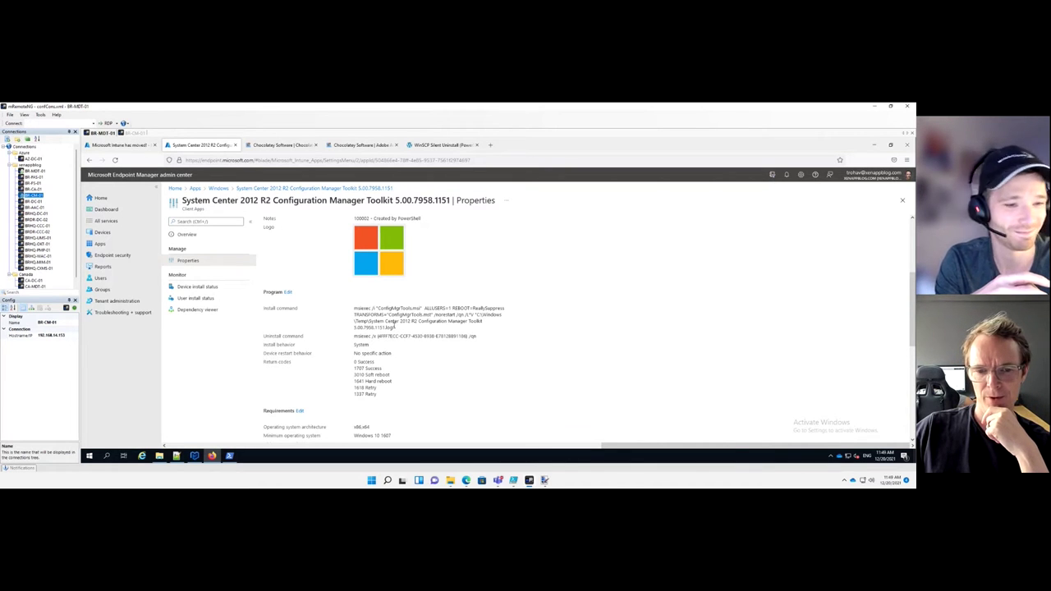
left_click(133, 133)
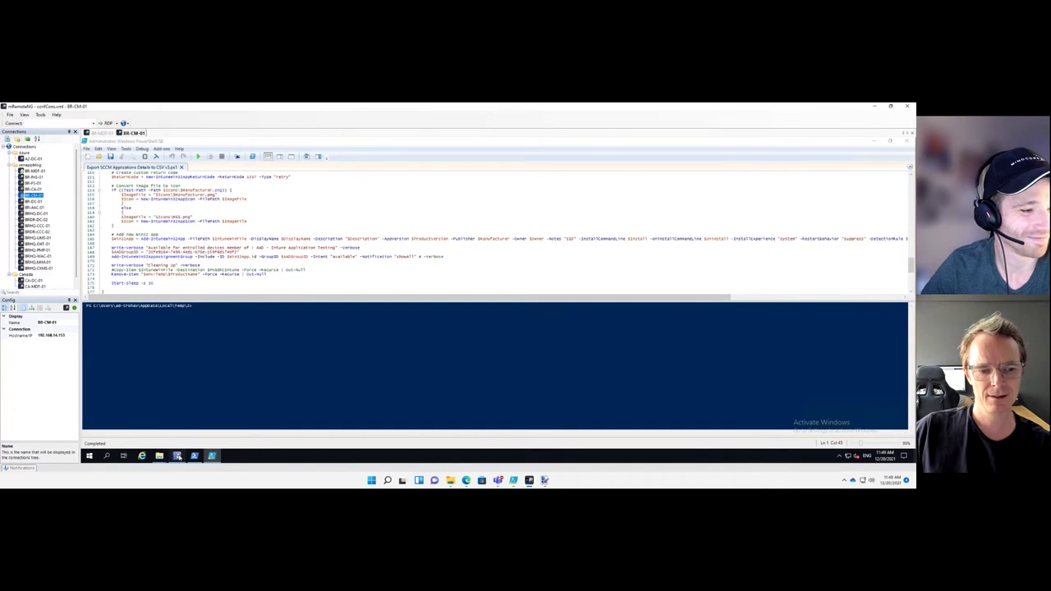
Check the Software applications list in ConfigMgr, then show the Adobe AIR Config.xml on BR-MDT-01
left_click(178, 457)
left_click(195, 456)
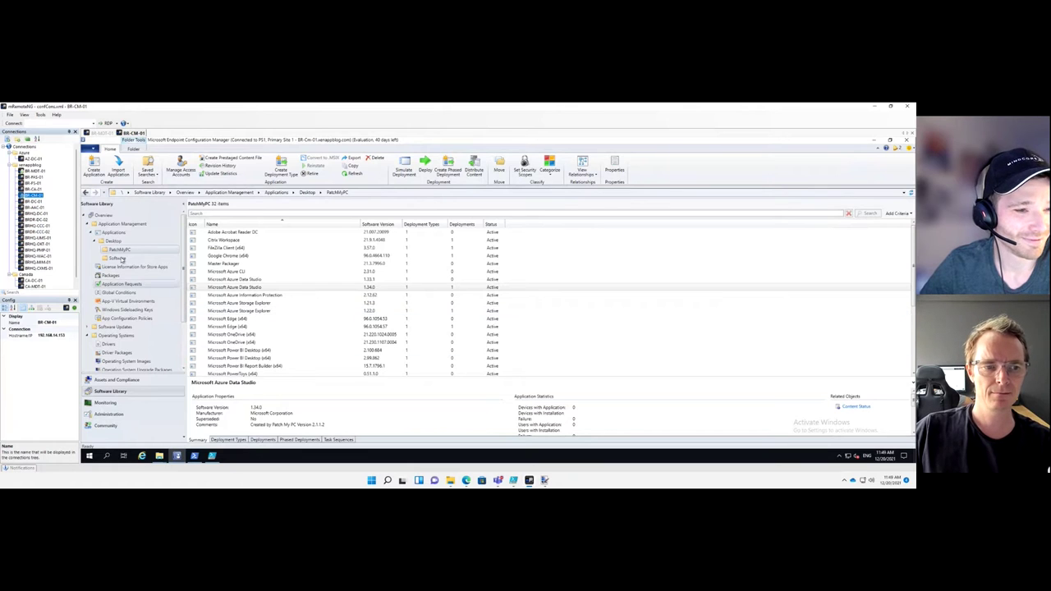
left_click(118, 259)
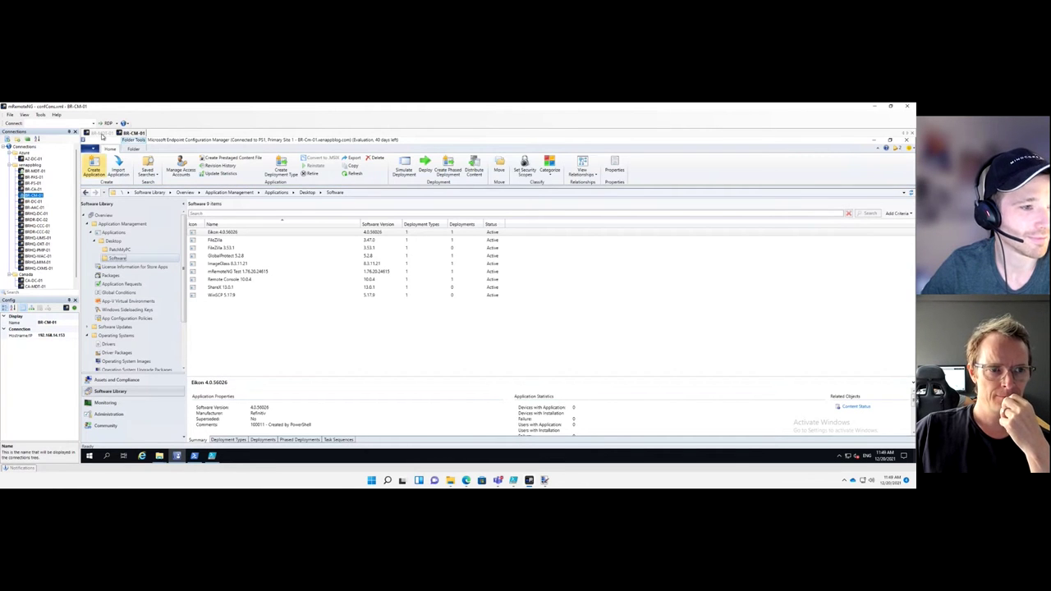
left_click(101, 133)
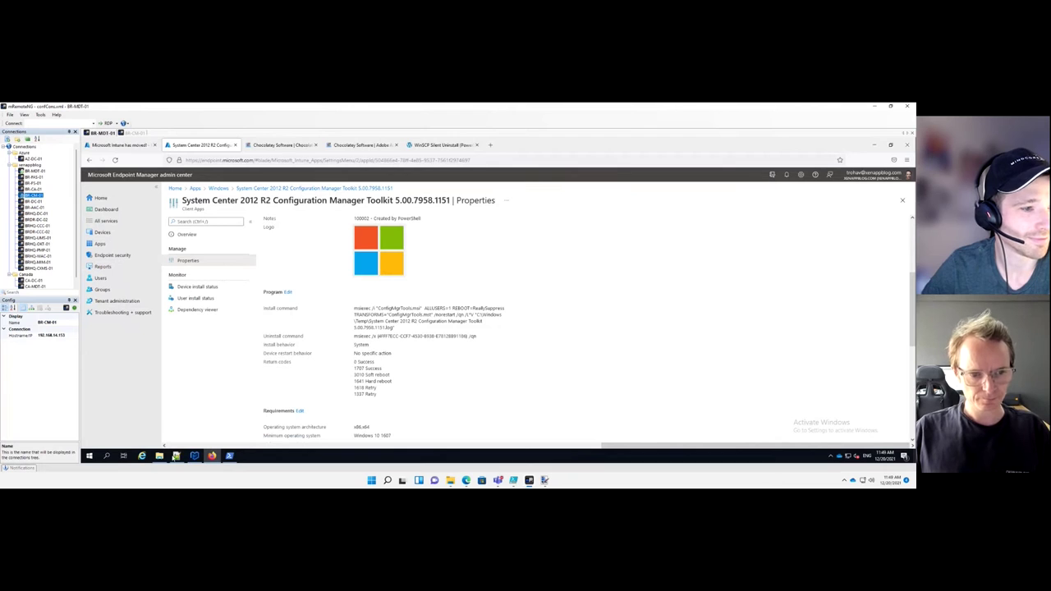
left_click(176, 456)
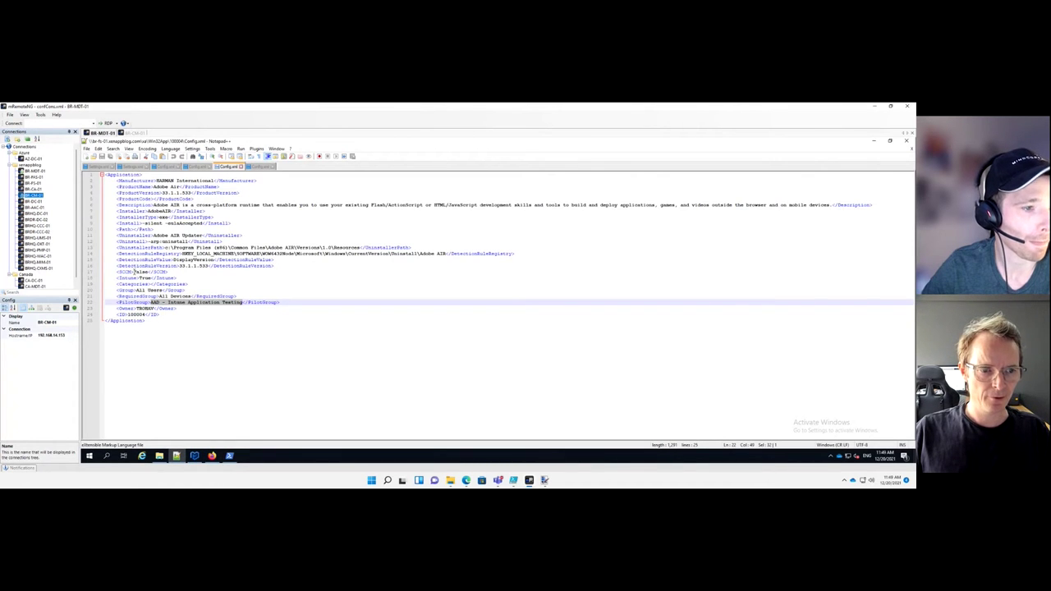
Change the Adobe AIR Config.xml to SCCM True and Intune False, then save it
left_click_drag(148, 272, 133, 272)
type("True")
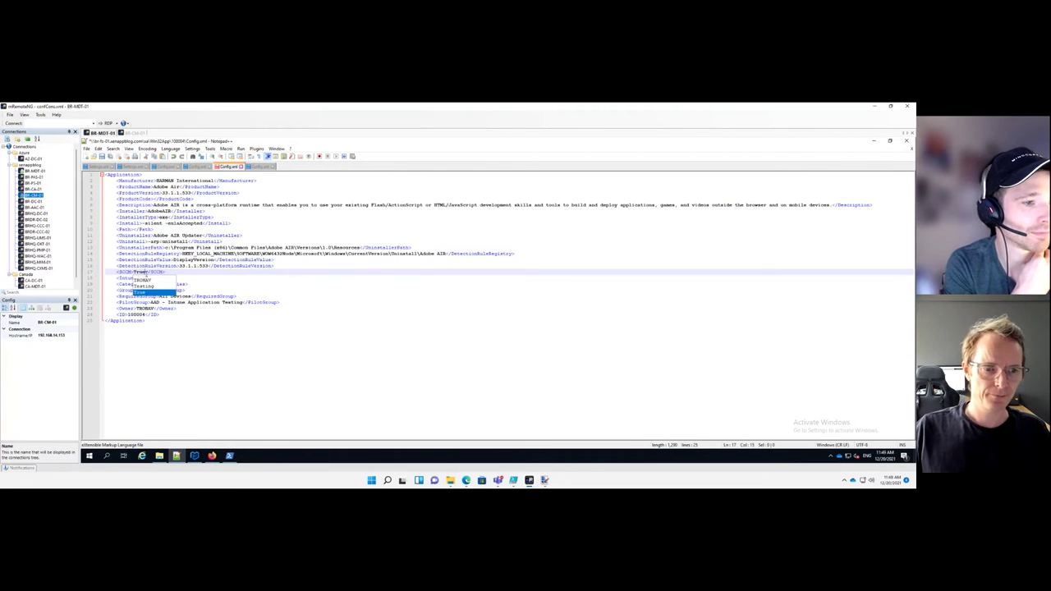
left_click(138, 279)
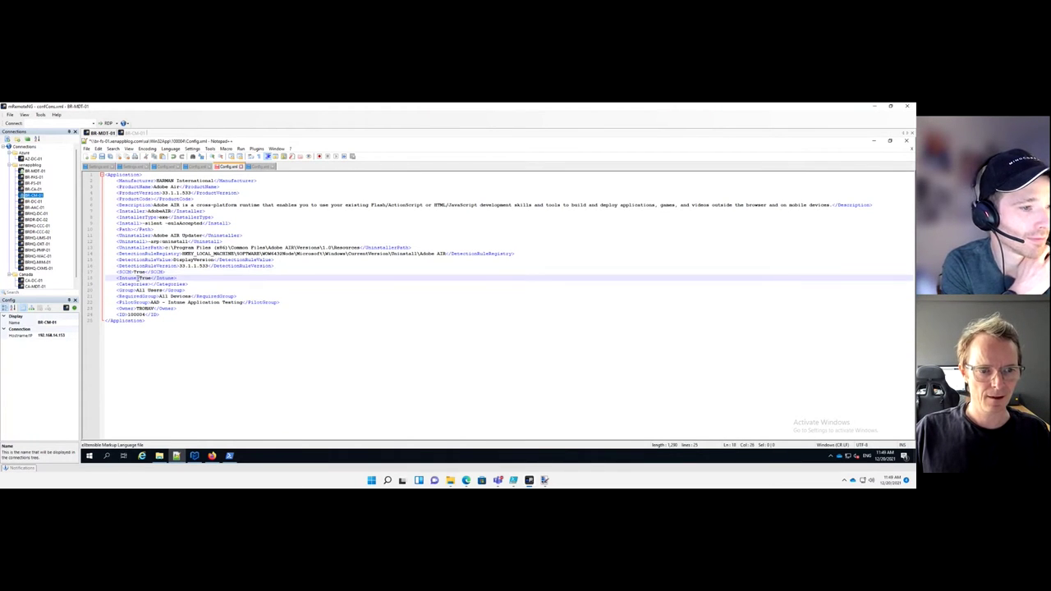
double_click(145, 279)
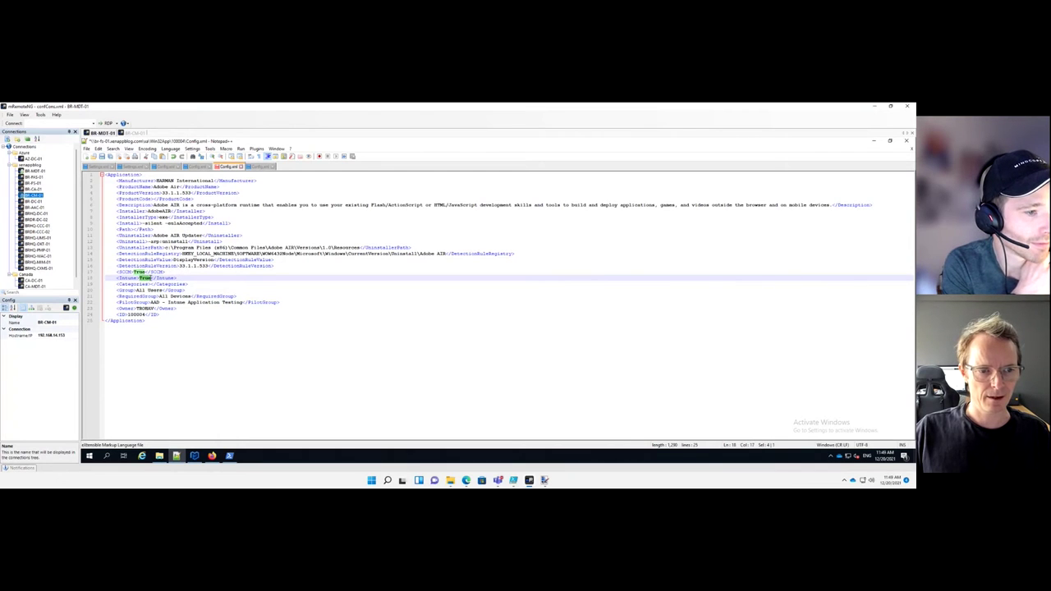
type("False")
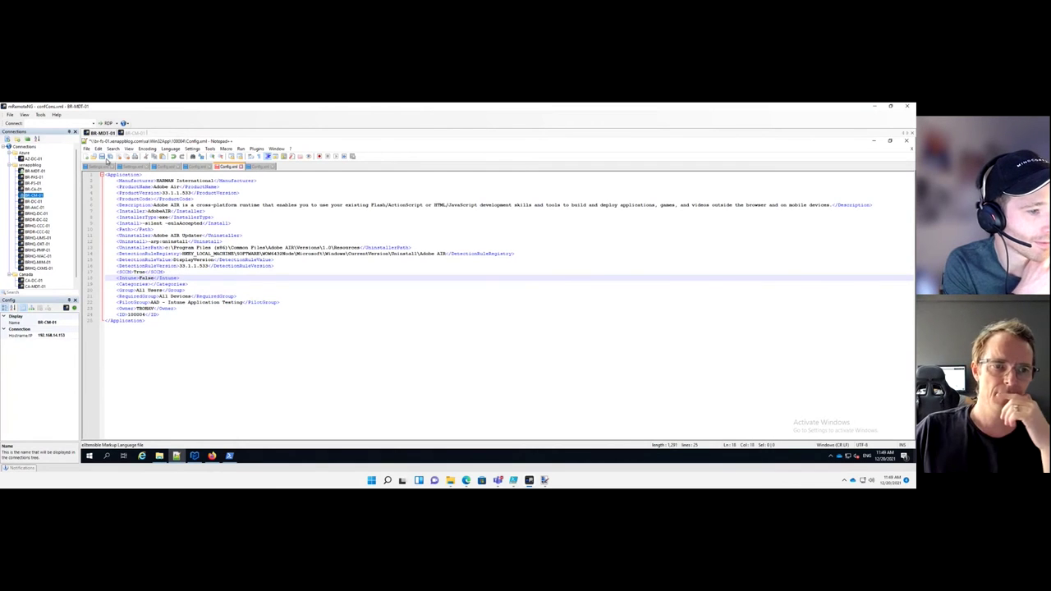
key("ctrl+s")
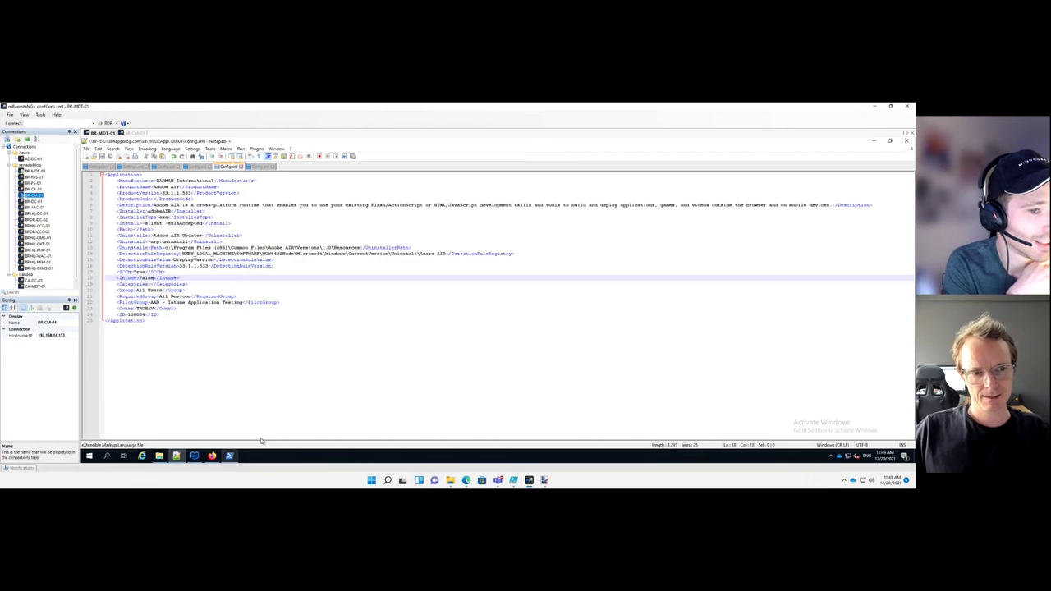
left_click(229, 456)
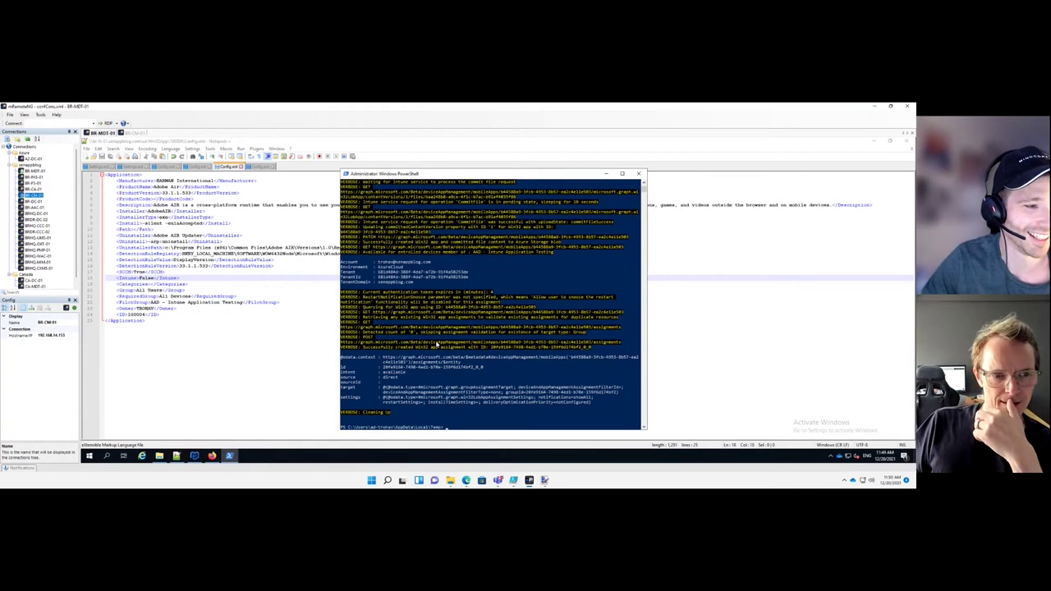
From the \\br-fs-01\sa\Win32App share, run the app-creation script with App ID 100004
type("&")
key("Right")
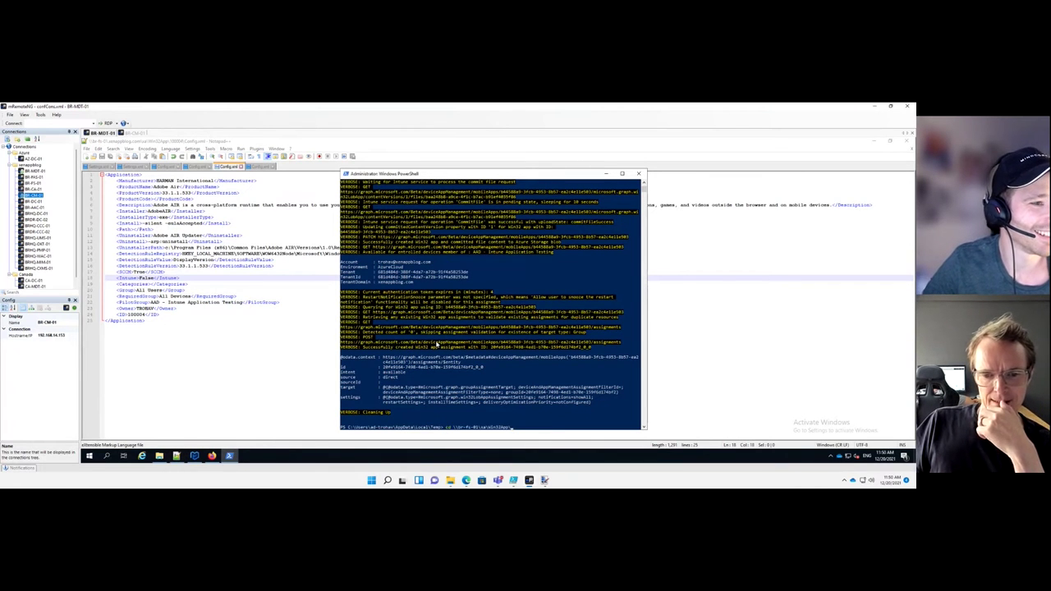
key("Return")
type("&")
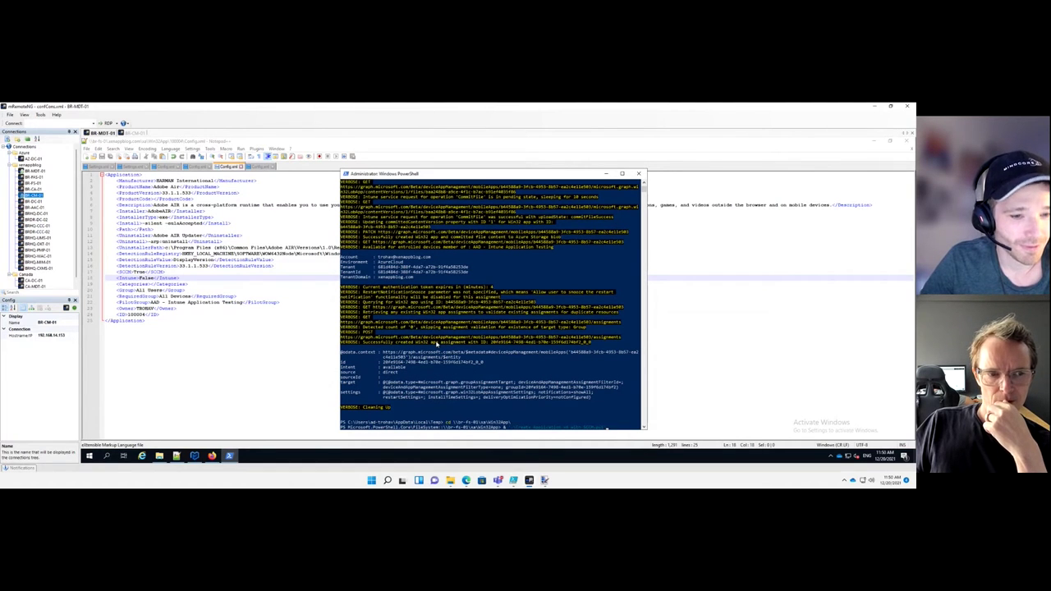
key("Right")
key("Return")
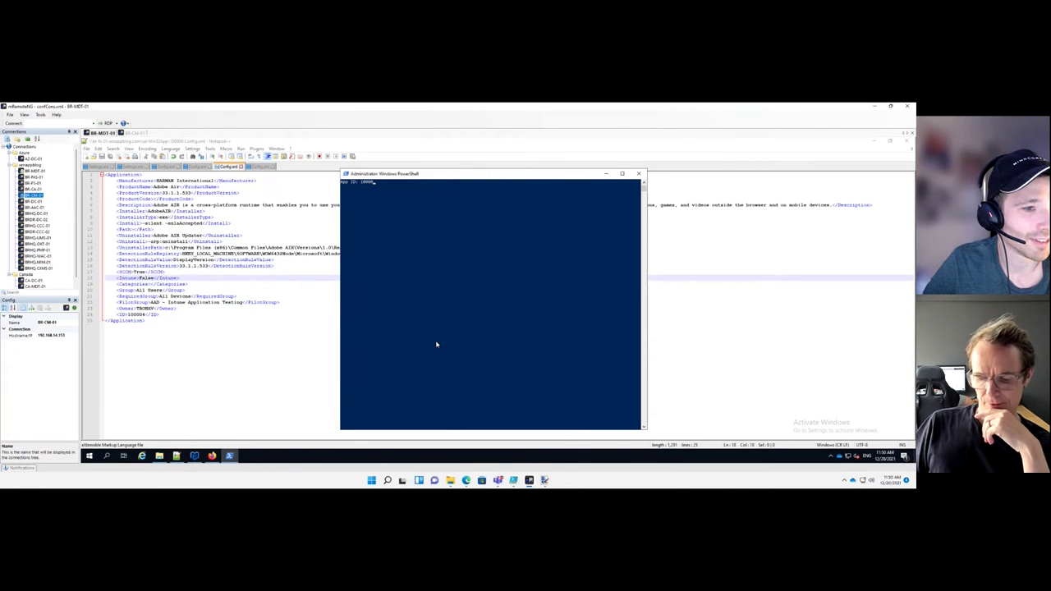
key("Return")
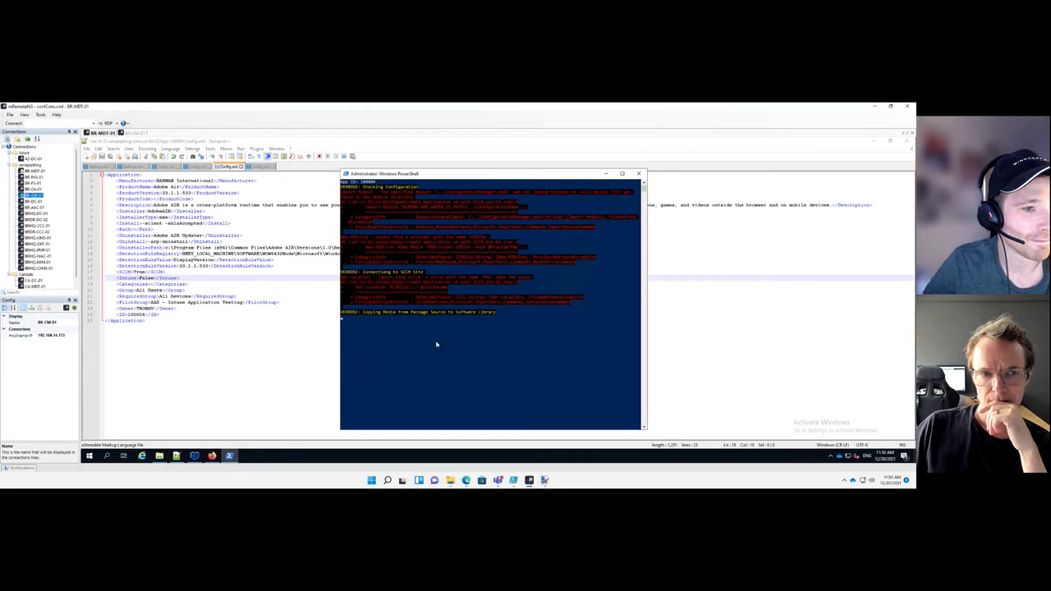
Close this PowerShell console and bring up PowerShell on the BR-CM-01 server
left_click(638, 174)
left_click(134, 133)
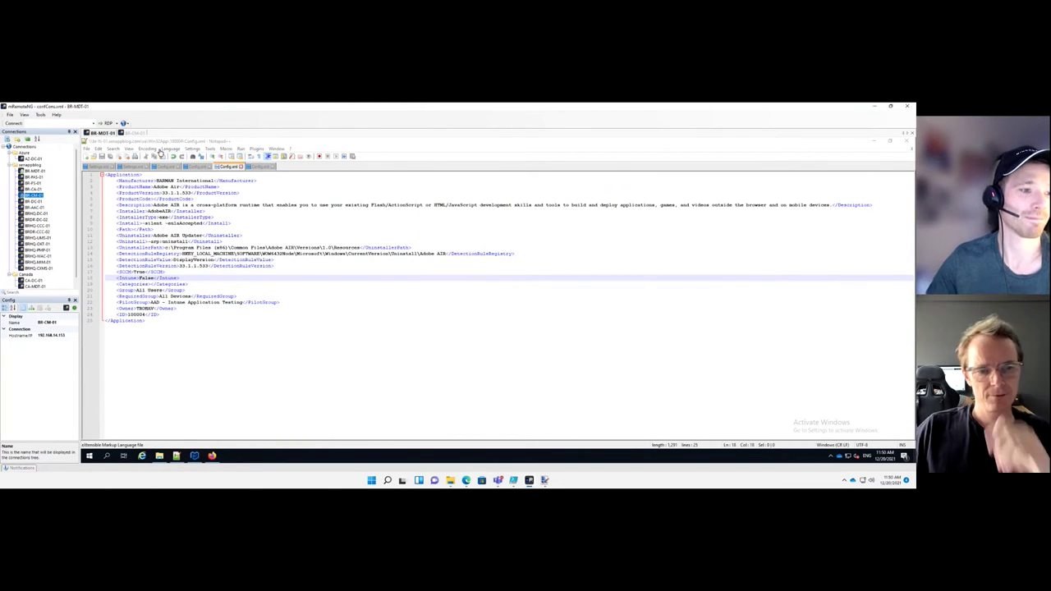
left_click(195, 455)
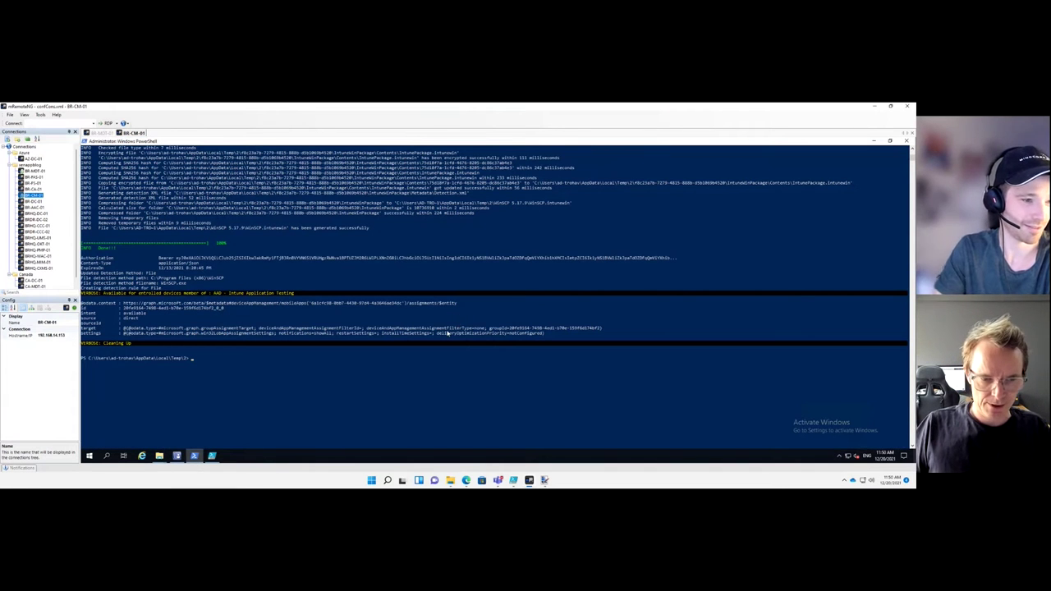
Navigate PowerShell into the Win32App folder and list its contents with dir
type("cd \\\\br-fs-01\\sa\\Scripts\\")
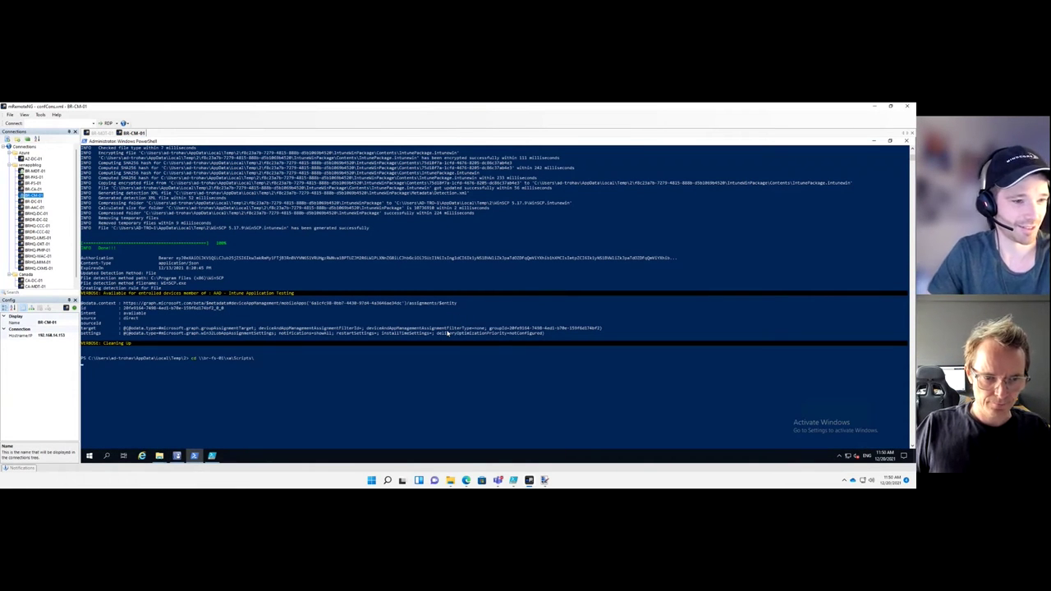
type("&")
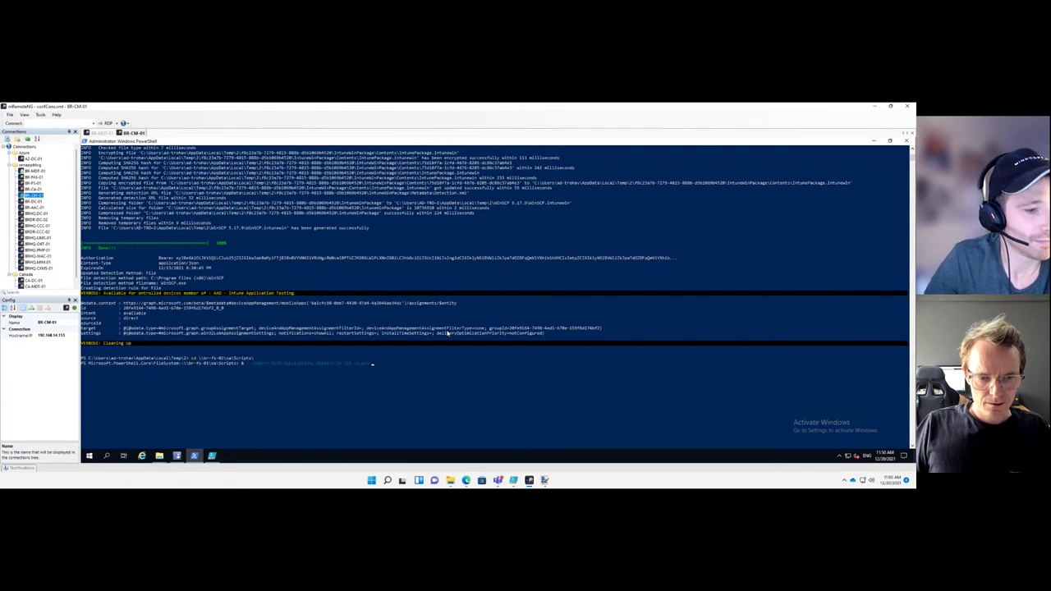
key("BackSpace")
key("BackSpace")
type("cls")
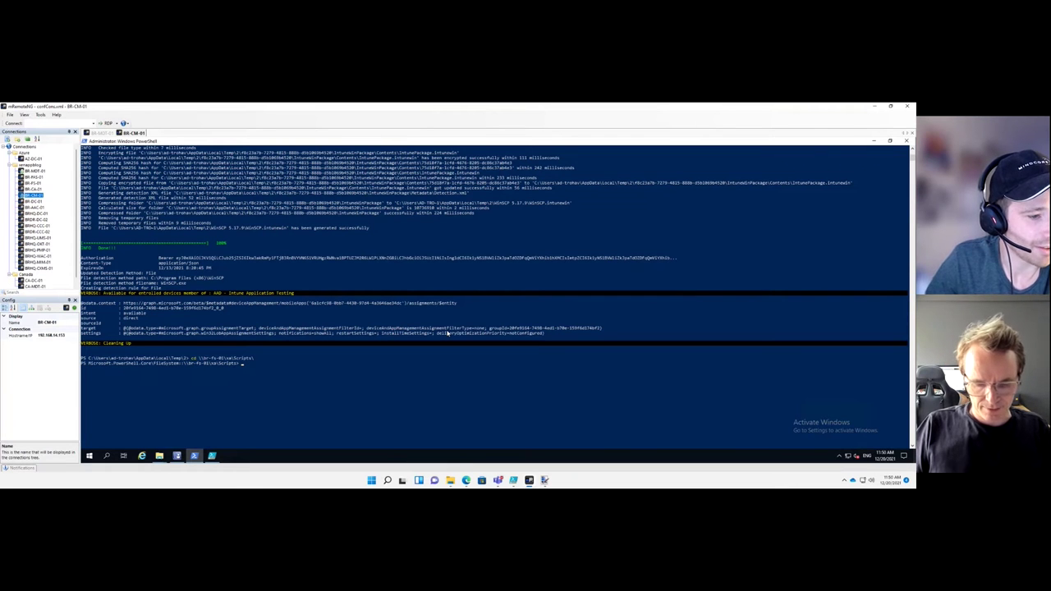
type("cd")
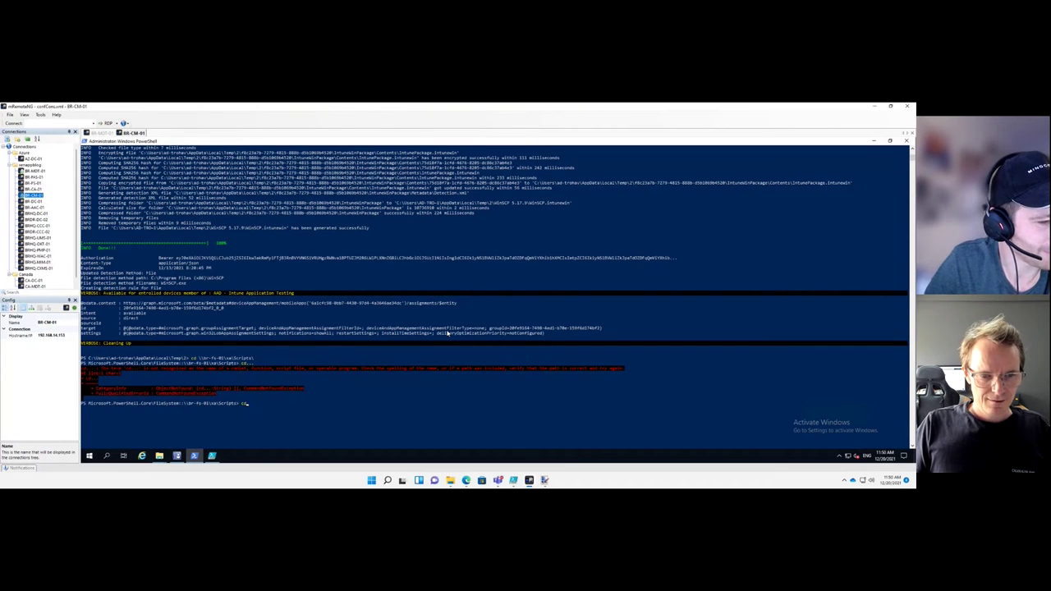
type("..")
key("Return")
type("cd ")
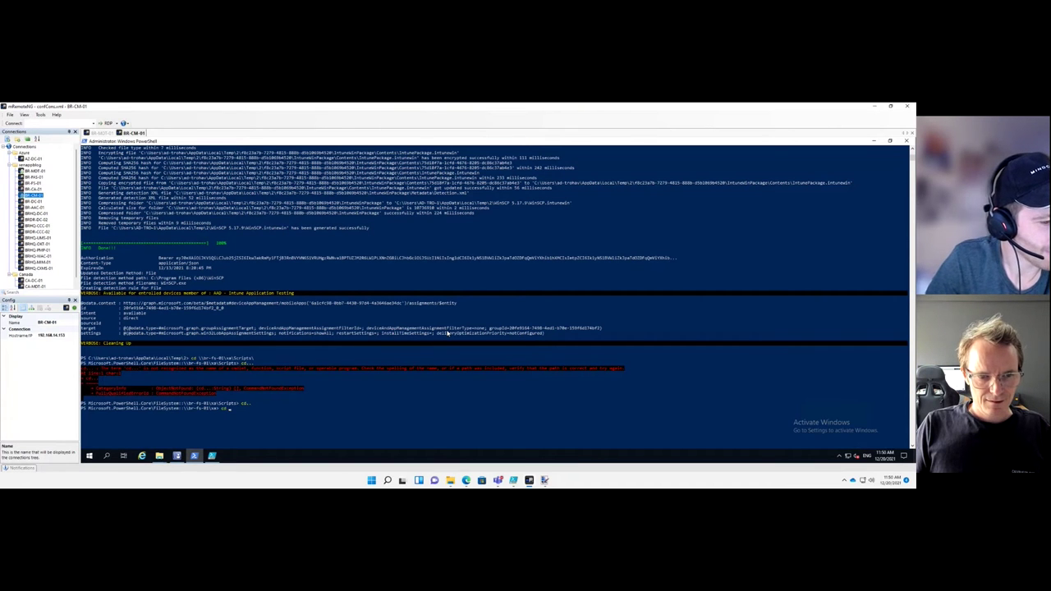
type("Intune")
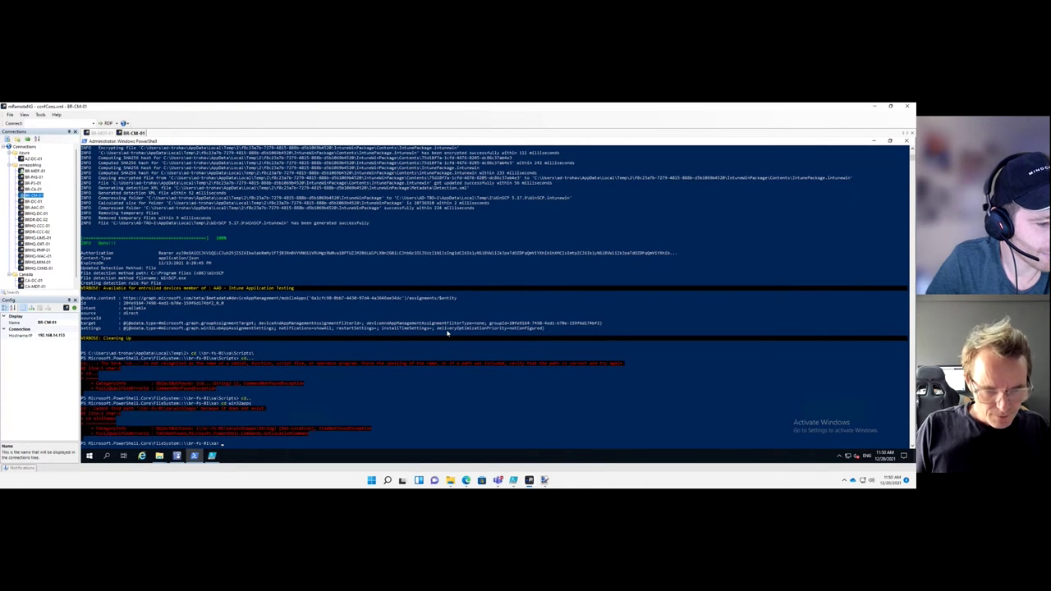
key("Up")
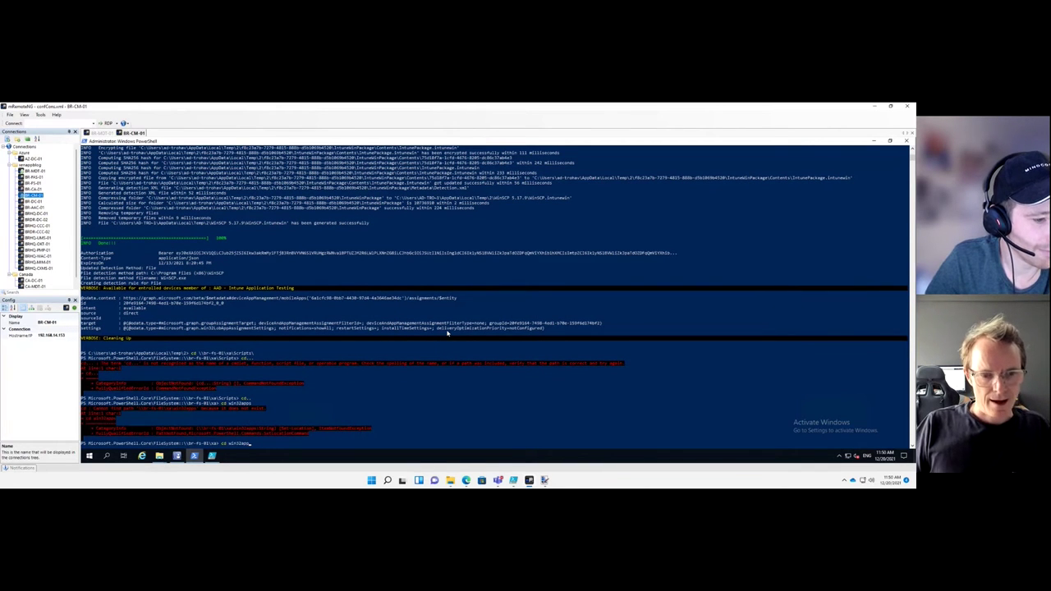
key("Return")
type("dir")
key("Return")
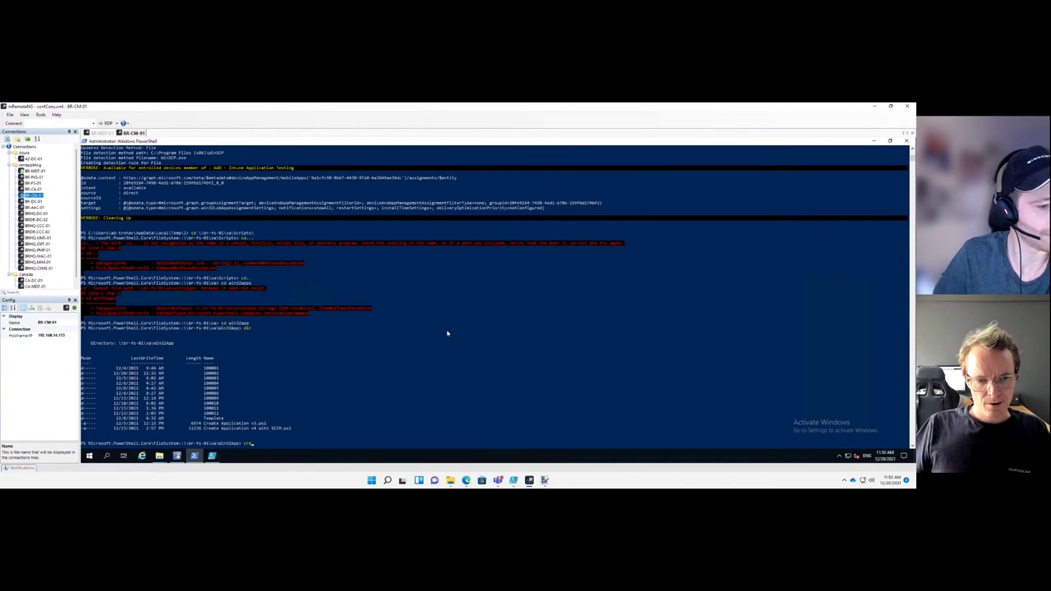
Run '.\Create Application v4 with SCCM.ps1' and check the Adobe AIR config on BR-MDT-01
type("&")
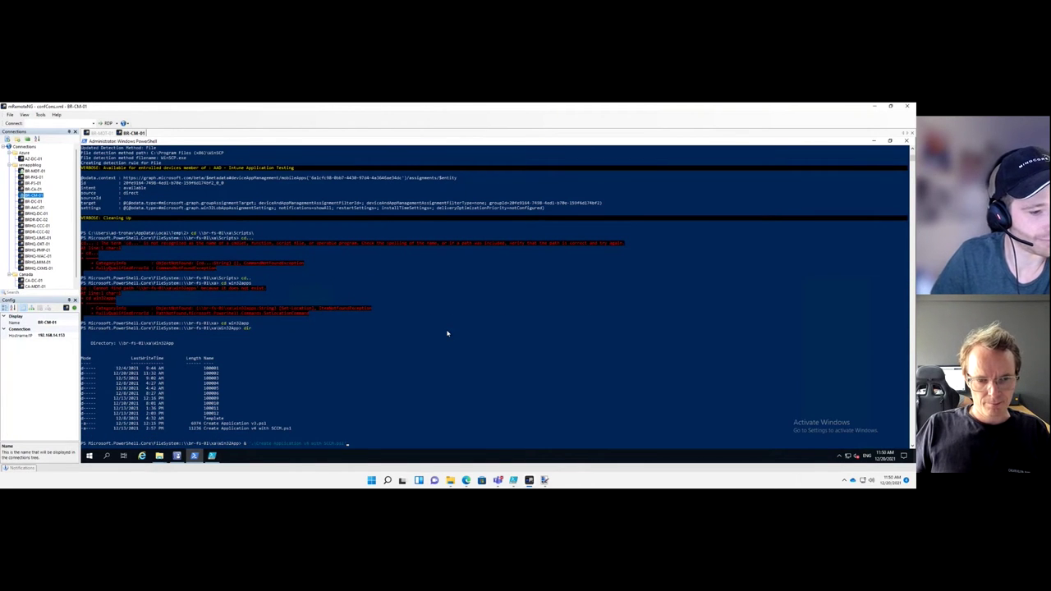
key("Right")
key("Return")
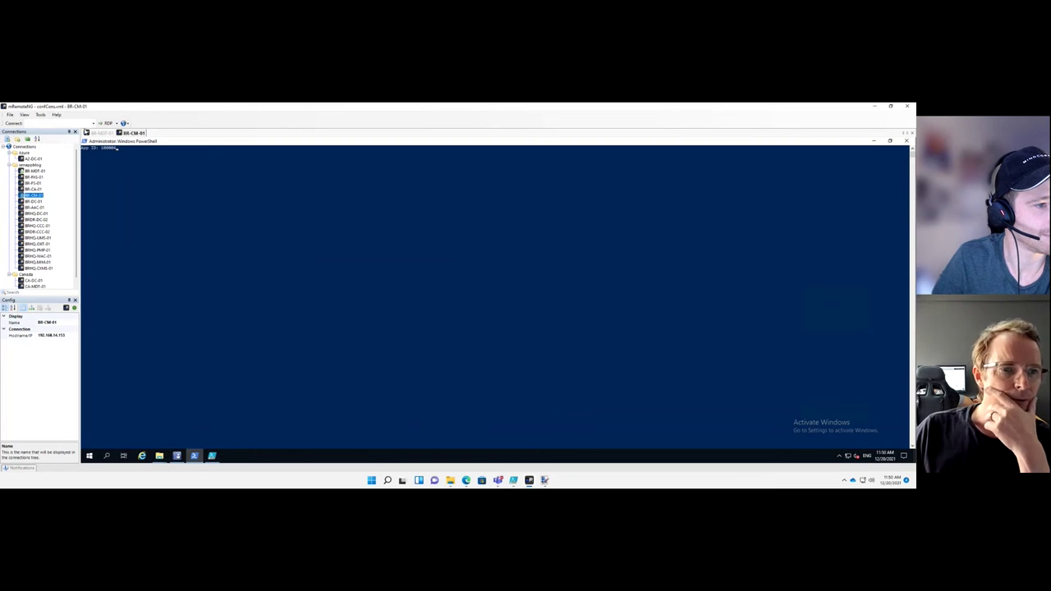
left_click(100, 132)
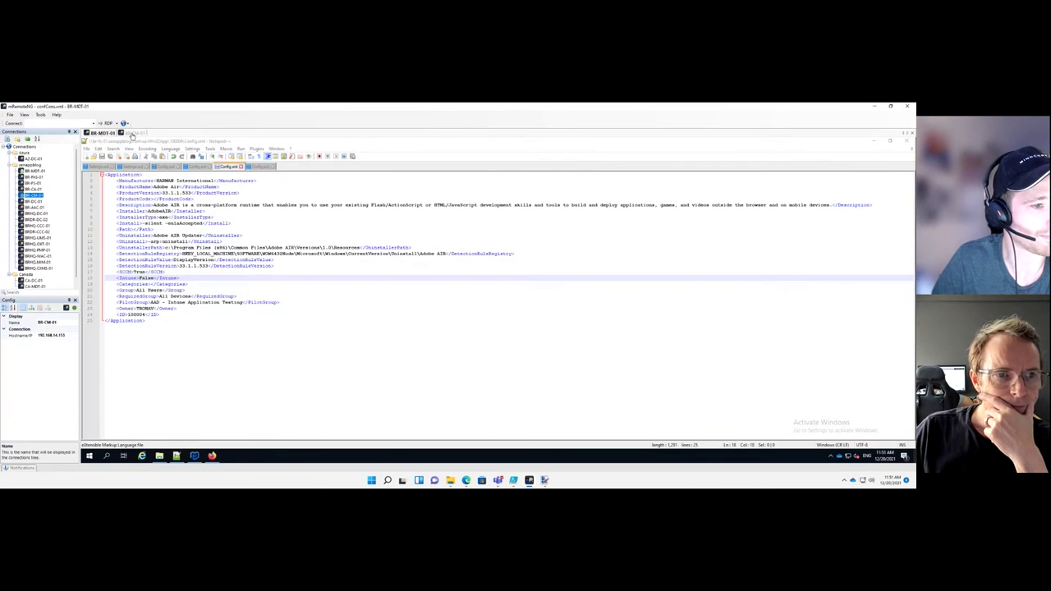
Review the script's verbose output as it creates the Adobe Air 33.1.1.533 ConfigMgr application
left_click(131, 133)
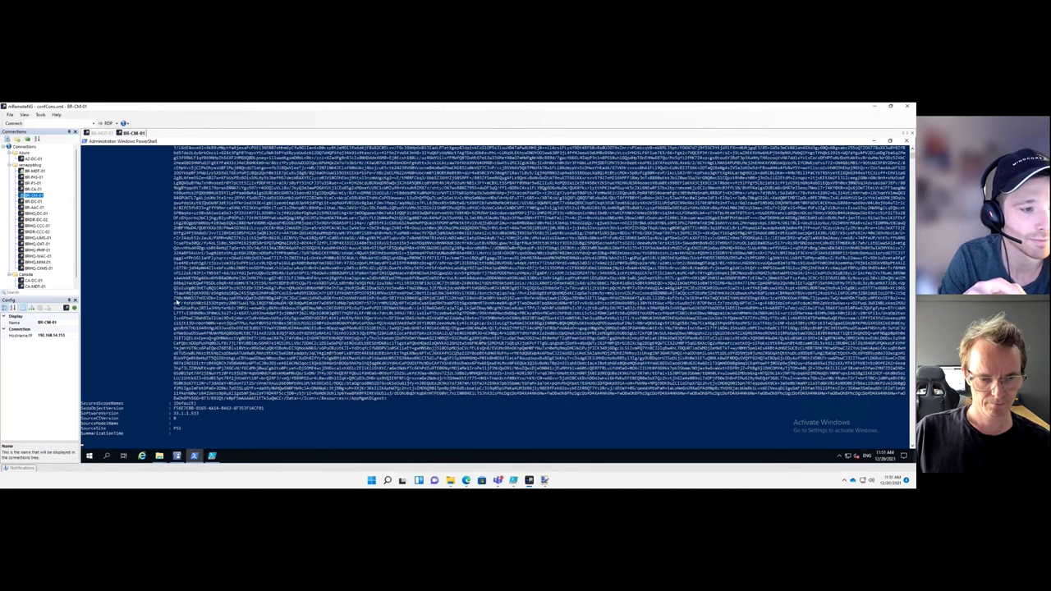
left_click(245, 324)
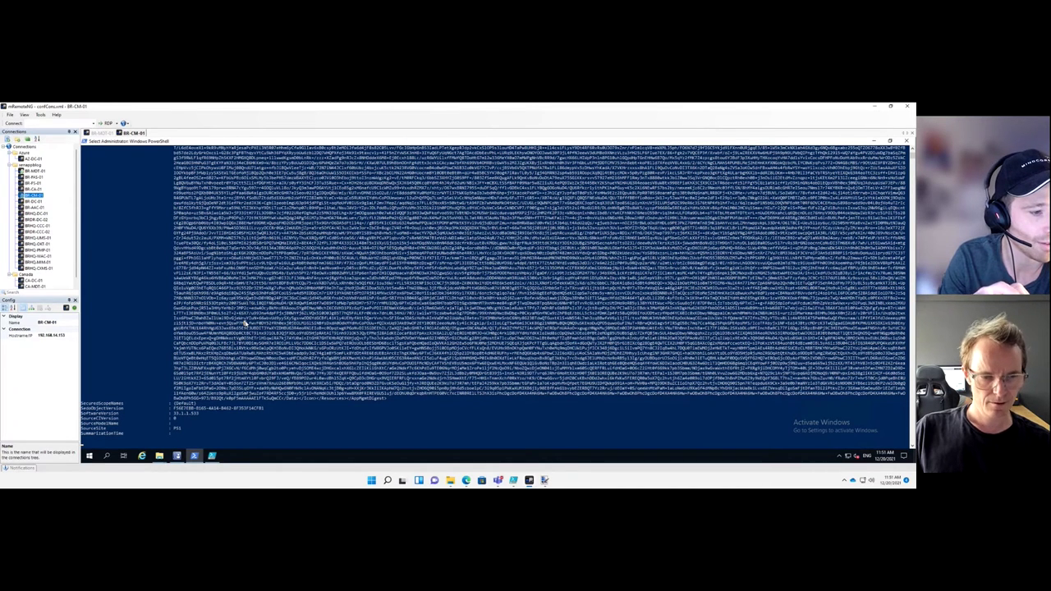
key("Escape")
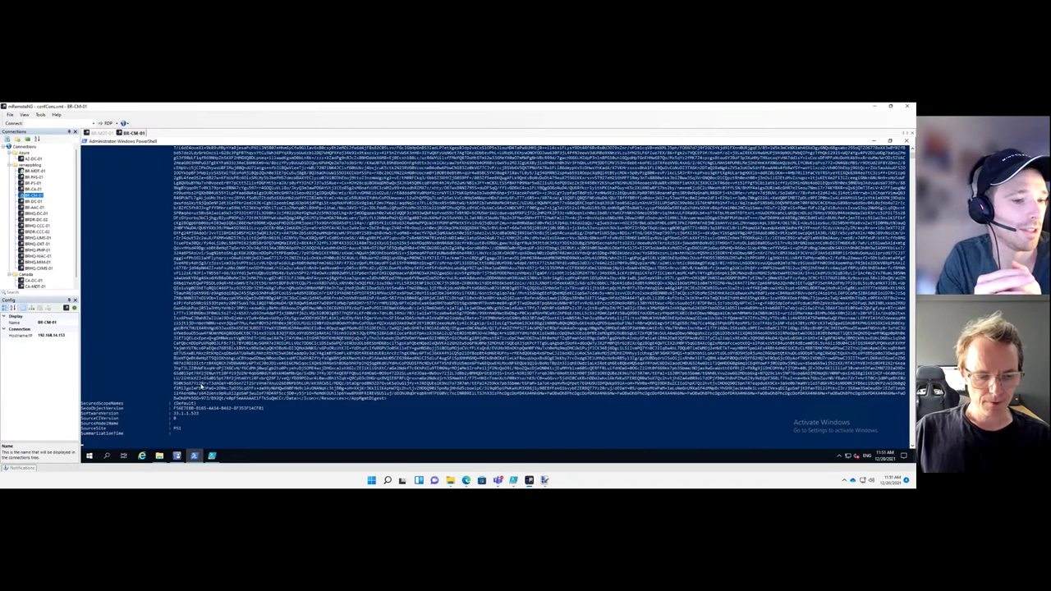
scroll(237, 349, "up", 10)
scroll(182, 448, "down", 15)
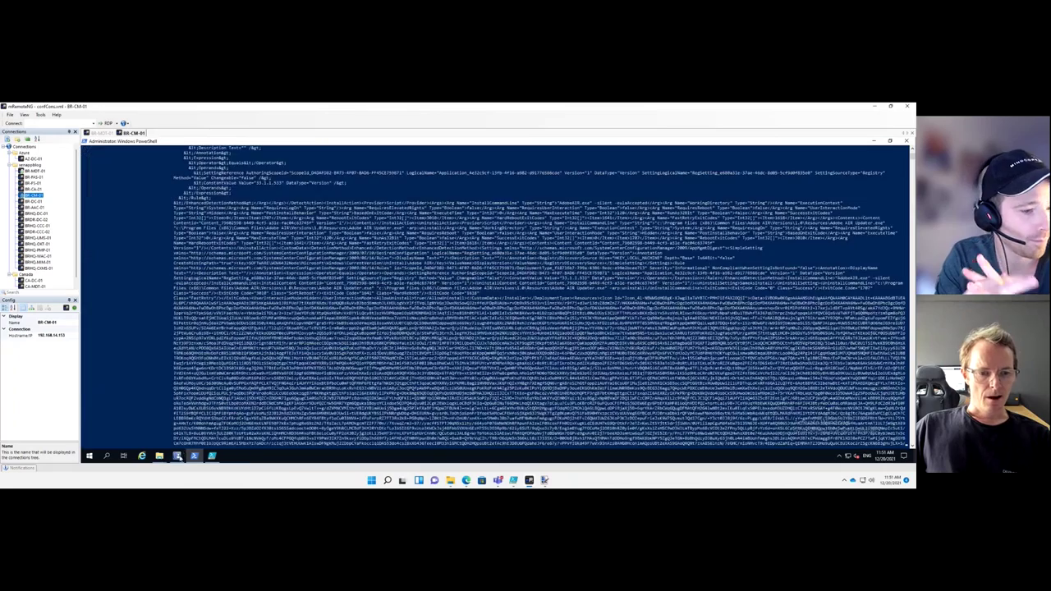
mouse_move(177, 456)
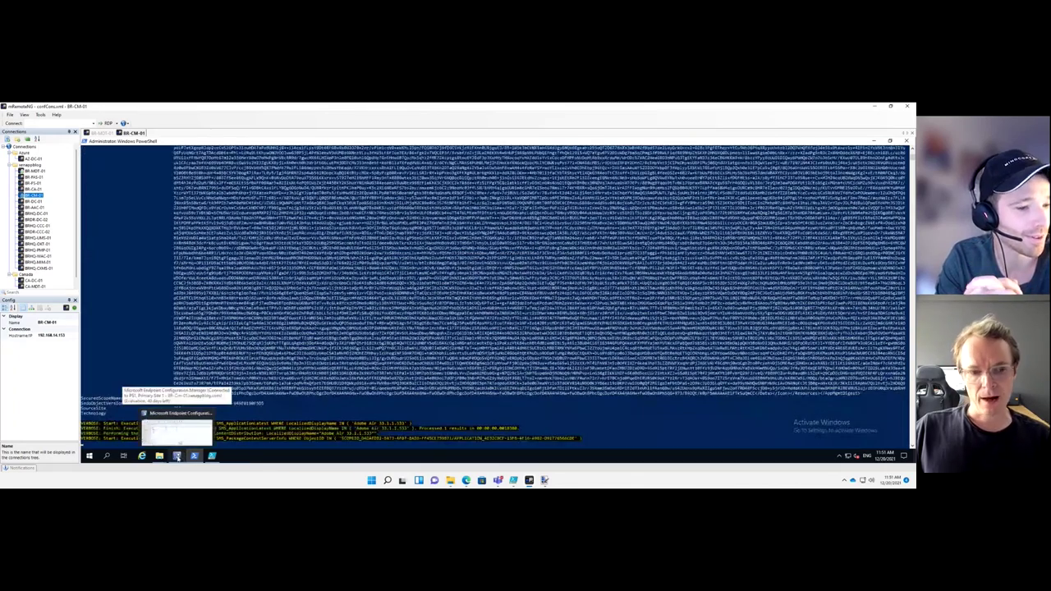
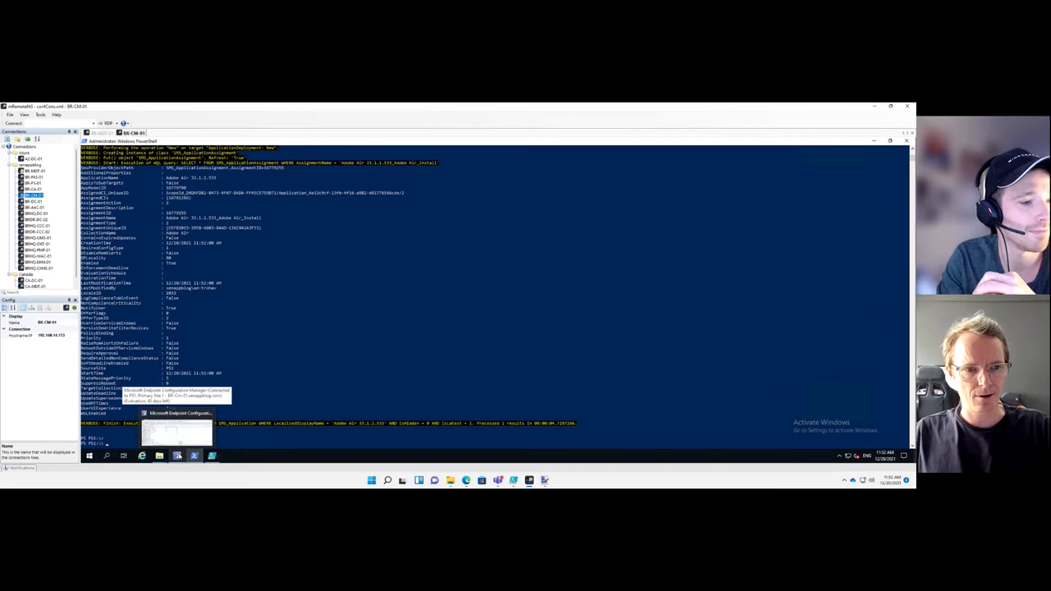
In the ConfigMgr console, search the Software applications for 'air' and select Adobe Air 33.1.1.533
left_click(177, 454)
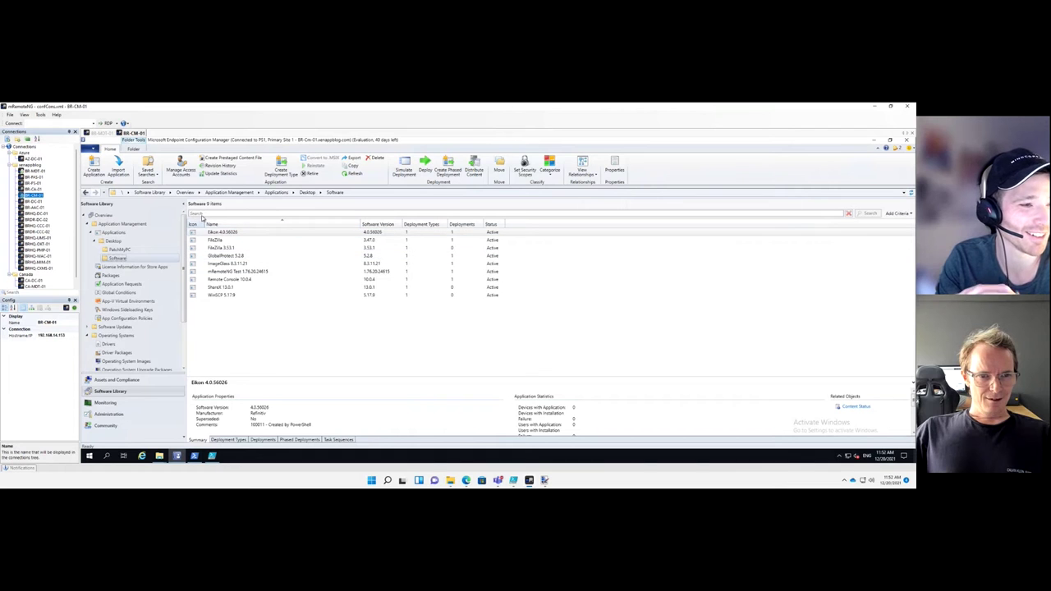
left_click(203, 214)
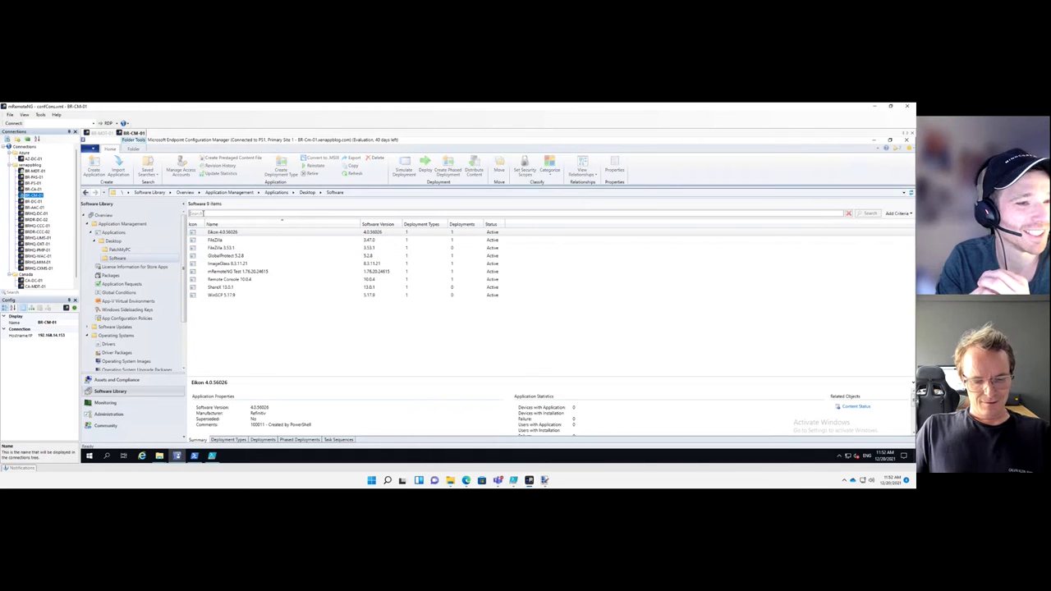
type("e")
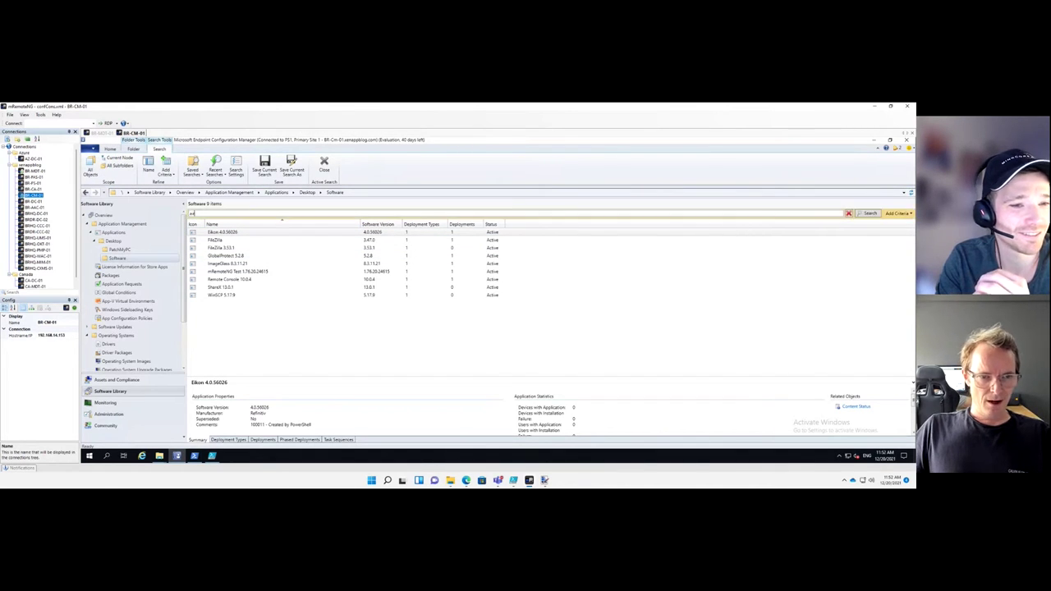
key("Return")
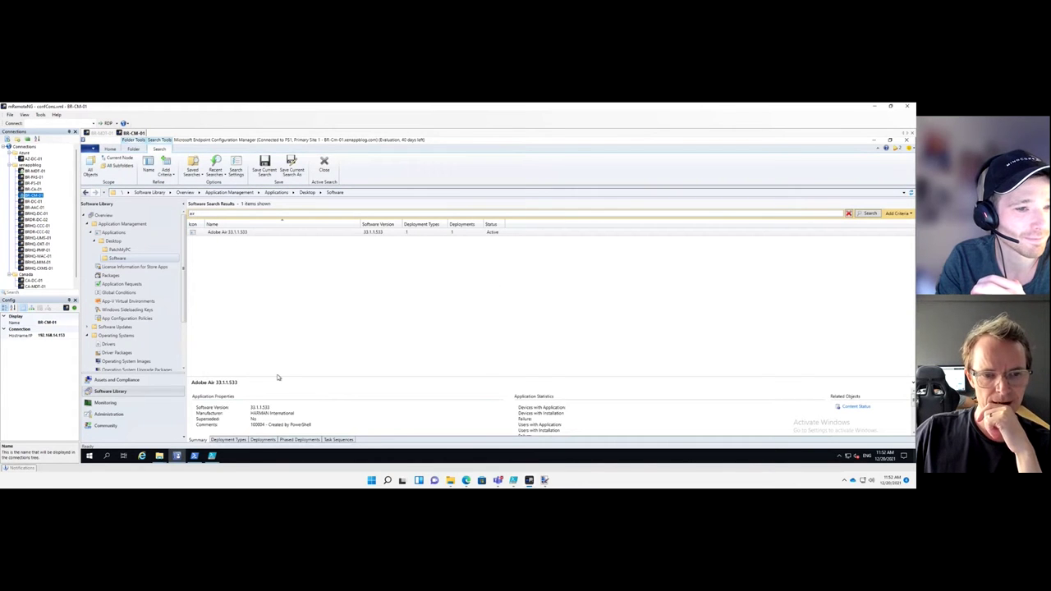
left_click(237, 234)
right_click(237, 236)
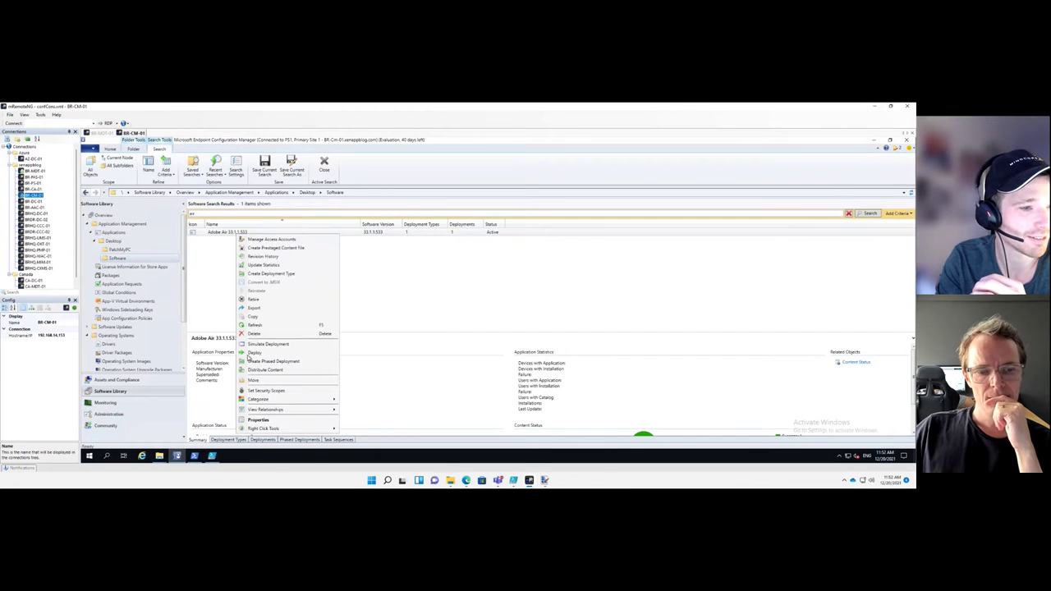
left_click(258, 420)
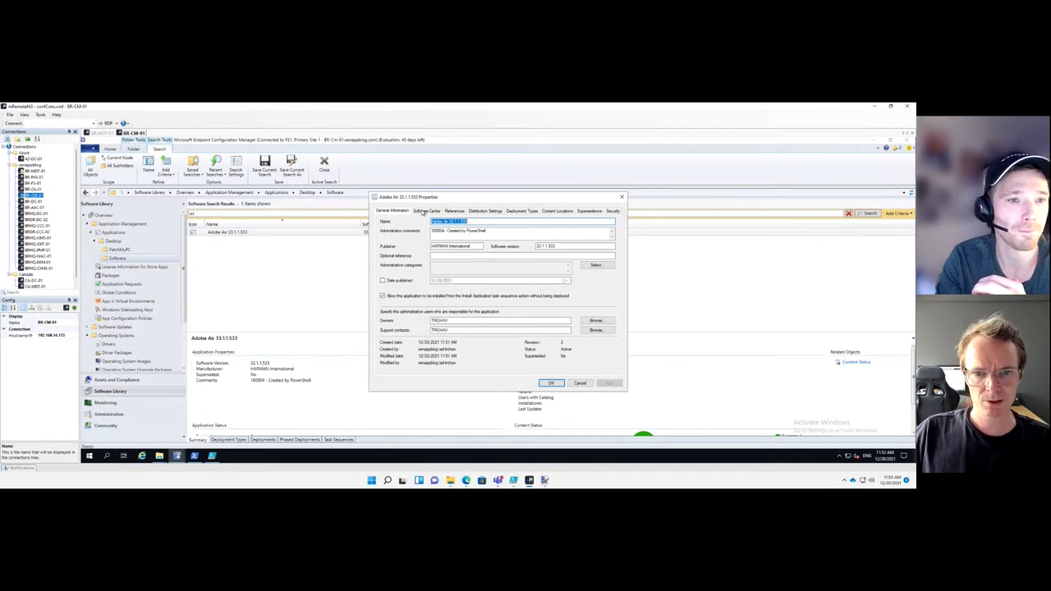
left_click(426, 211)
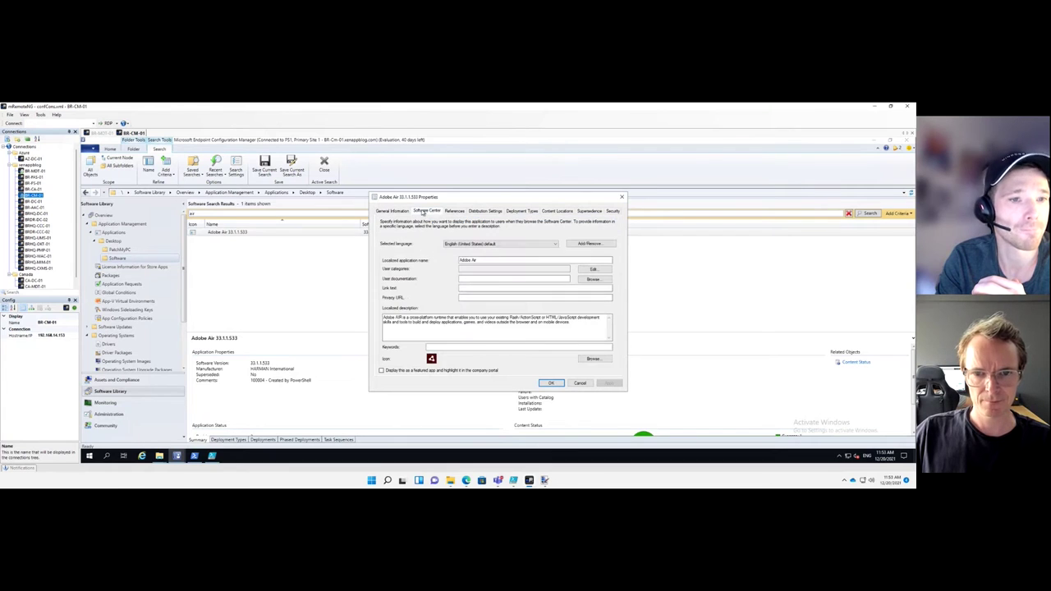
left_click(448, 347)
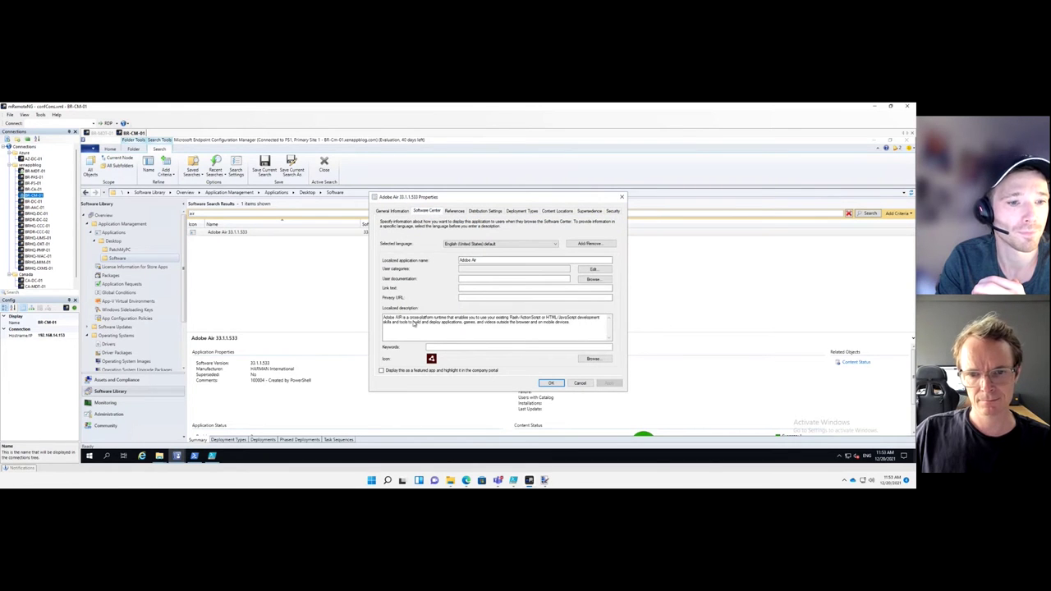
left_click(550, 383)
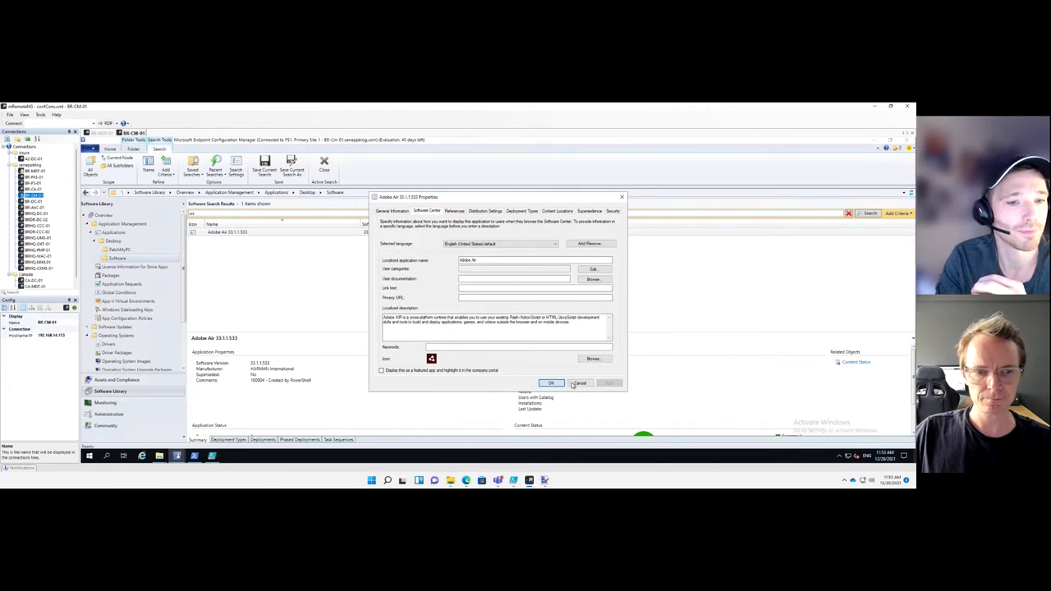
Open the Properties of the Adobe Air deployment type from the Deployment Types list
left_click(229, 440)
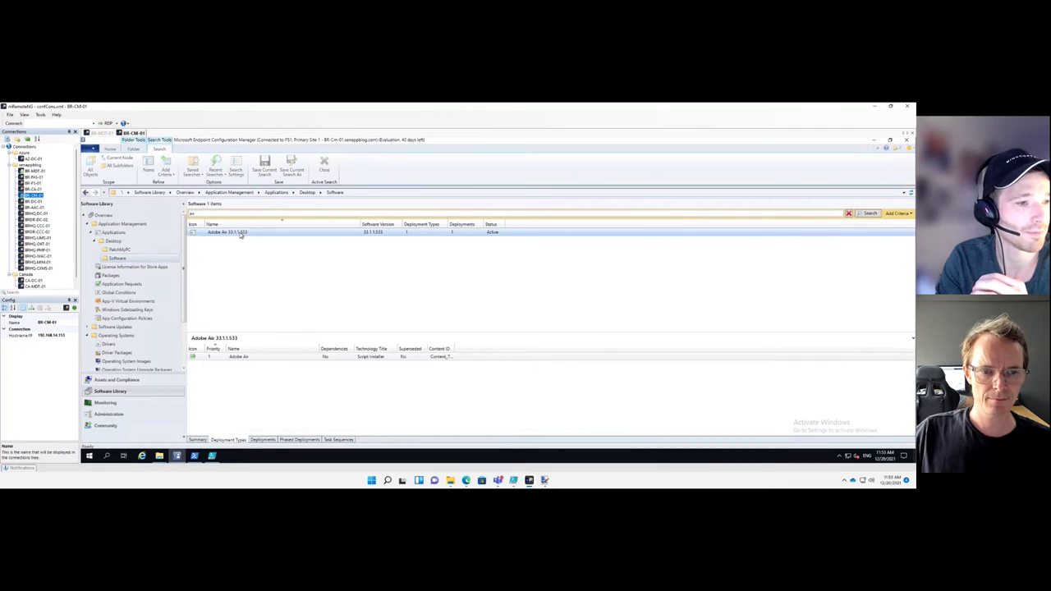
left_click(230, 357)
right_click(231, 358)
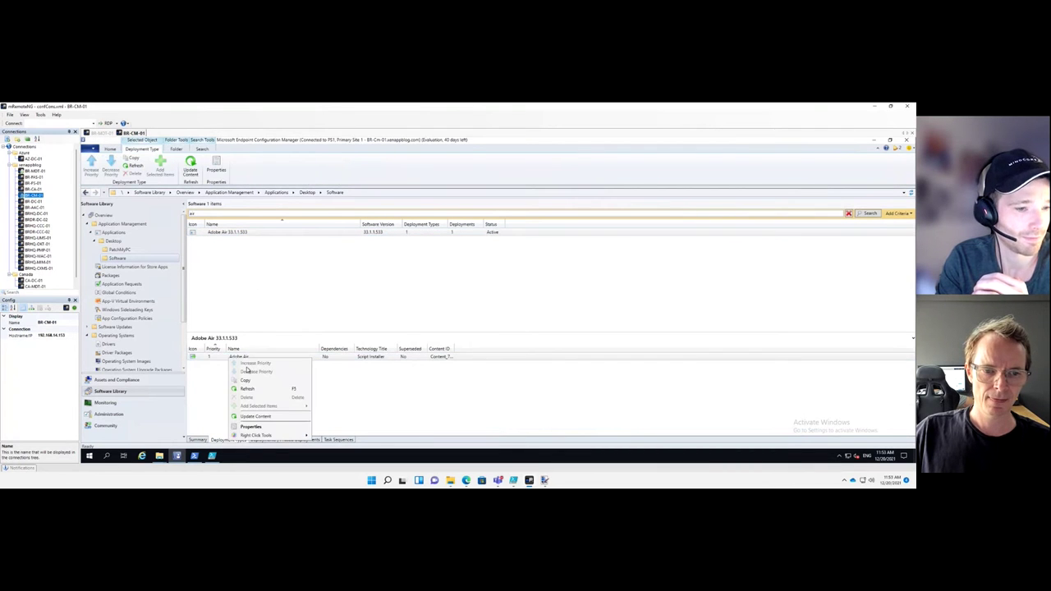
left_click(404, 300)
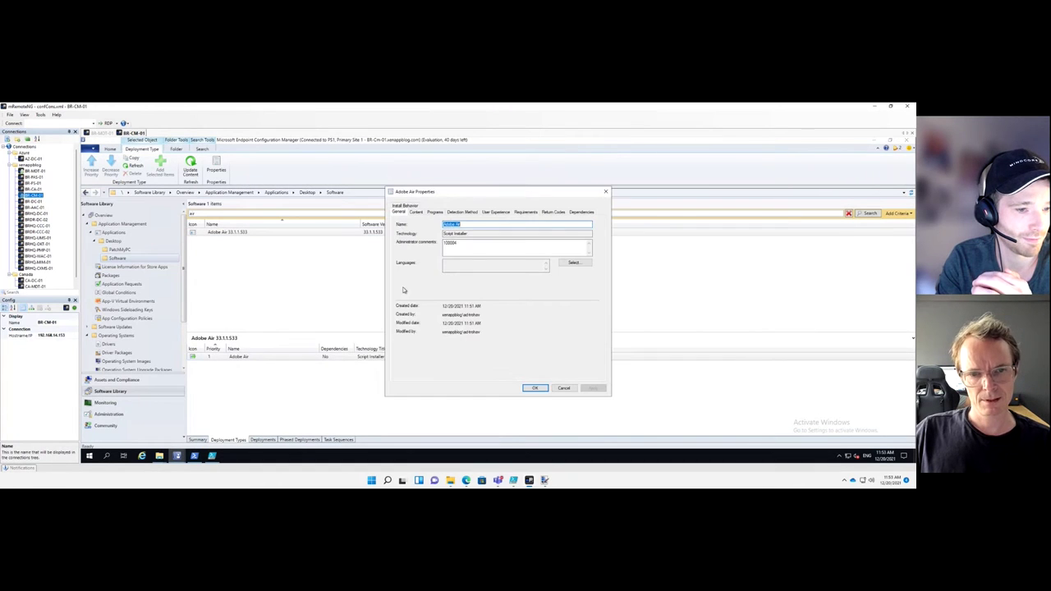
Review the Content, Programs install command and Detection Method registry rule of the deployment type
left_click(418, 212)
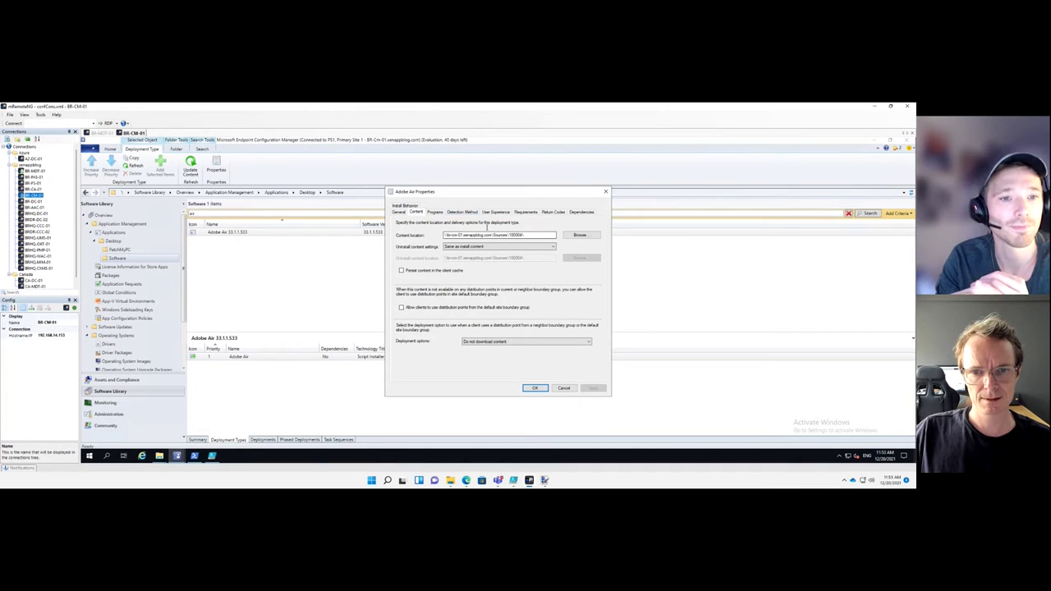
left_click(435, 213)
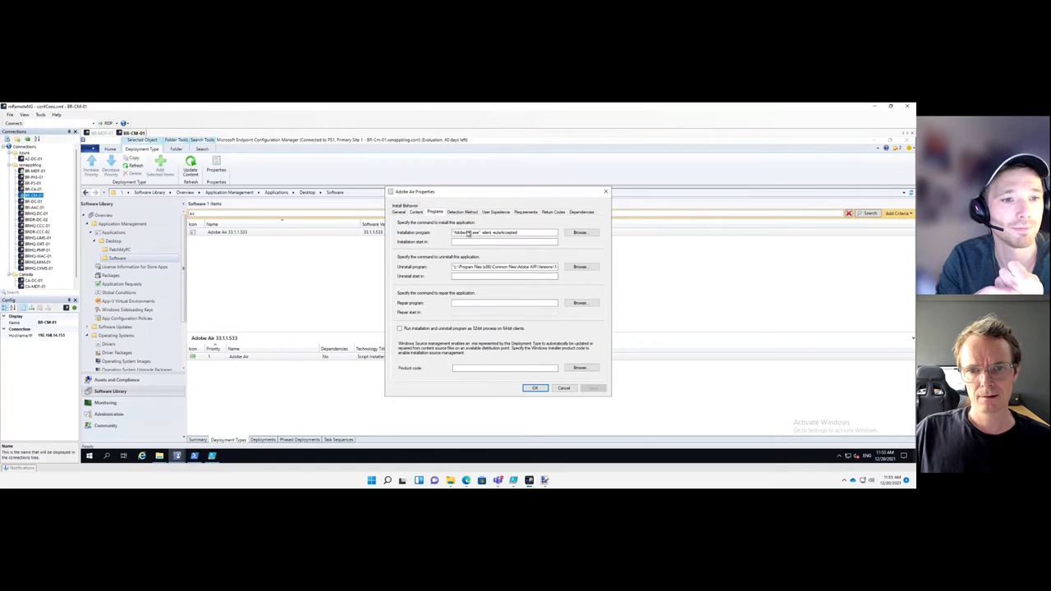
left_click(493, 233)
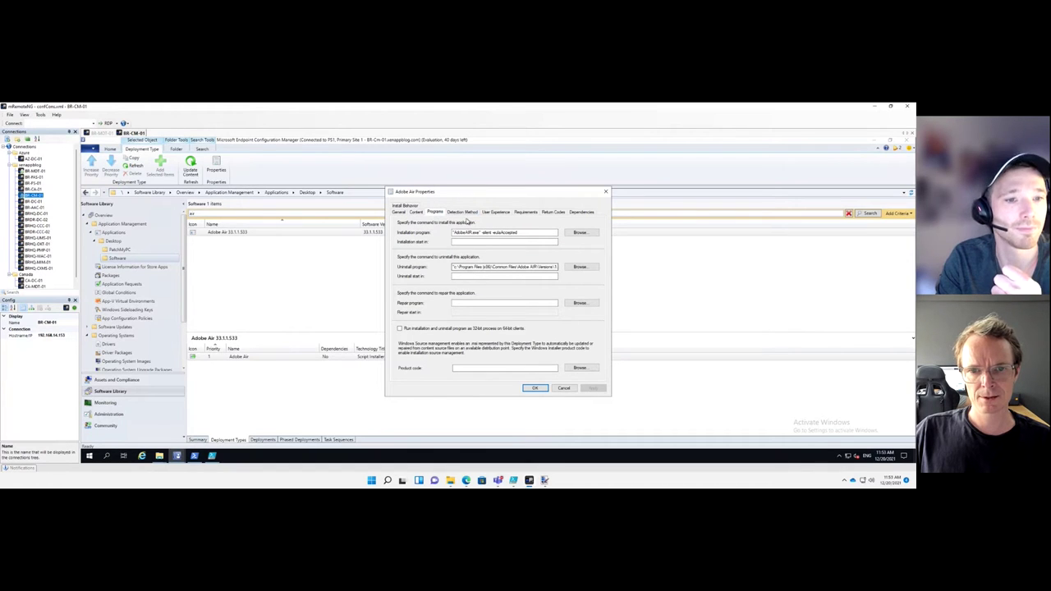
left_click(463, 212)
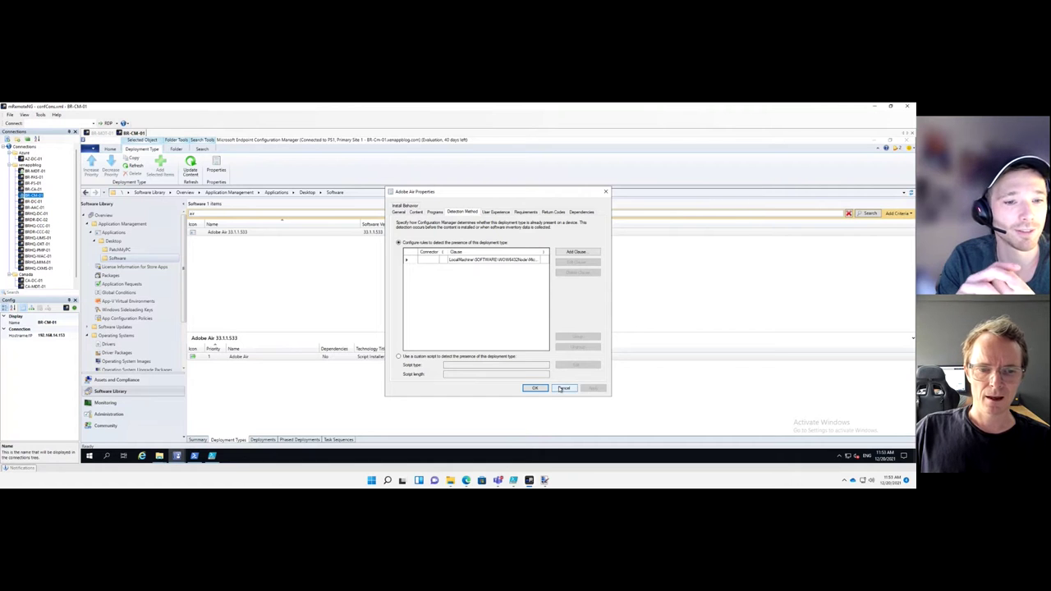
Cancel the dialog and open the Adobe Air user collection's Properties under Assets and Compliance
left_click(263, 440)
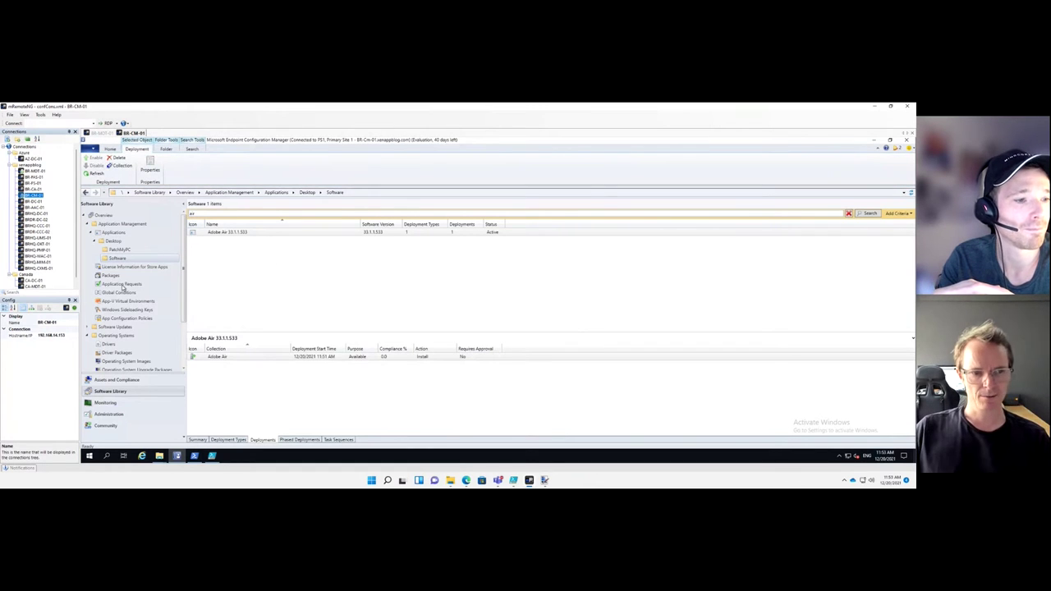
scroll(181, 344, "down", 1)
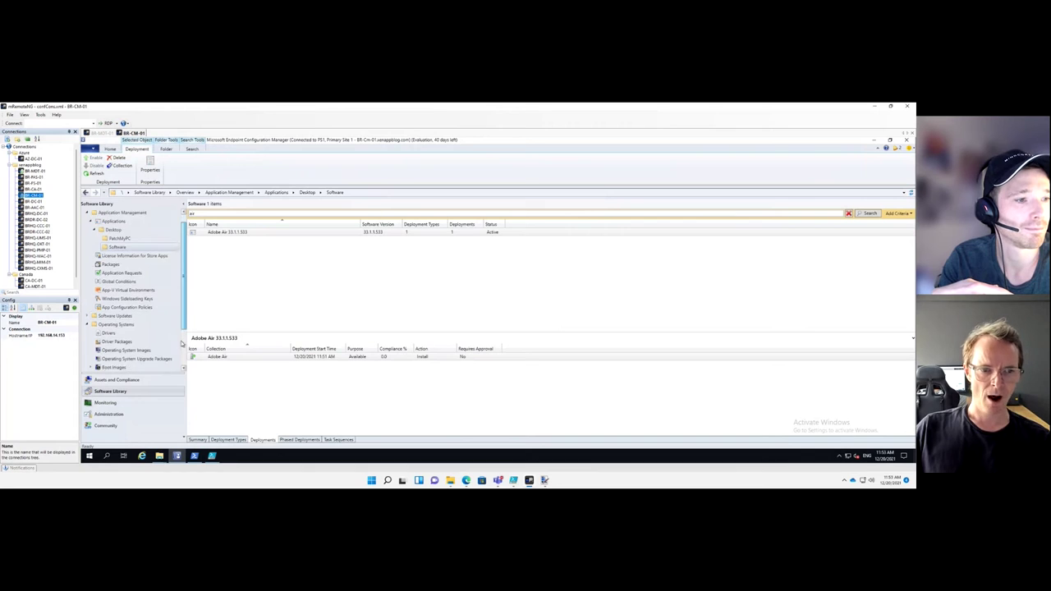
scroll(164, 345, "down", 3)
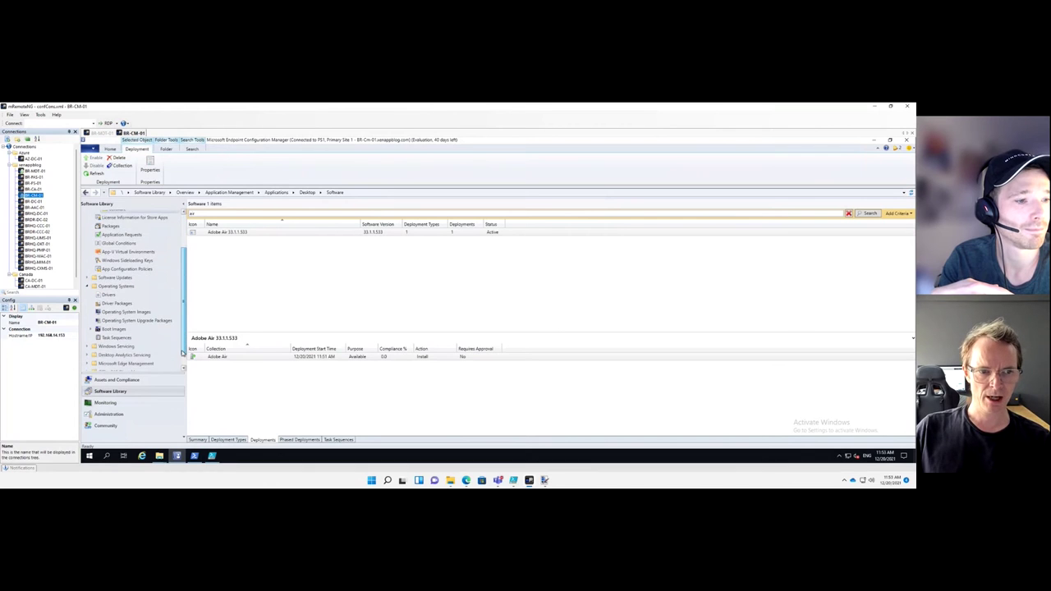
left_click(133, 380)
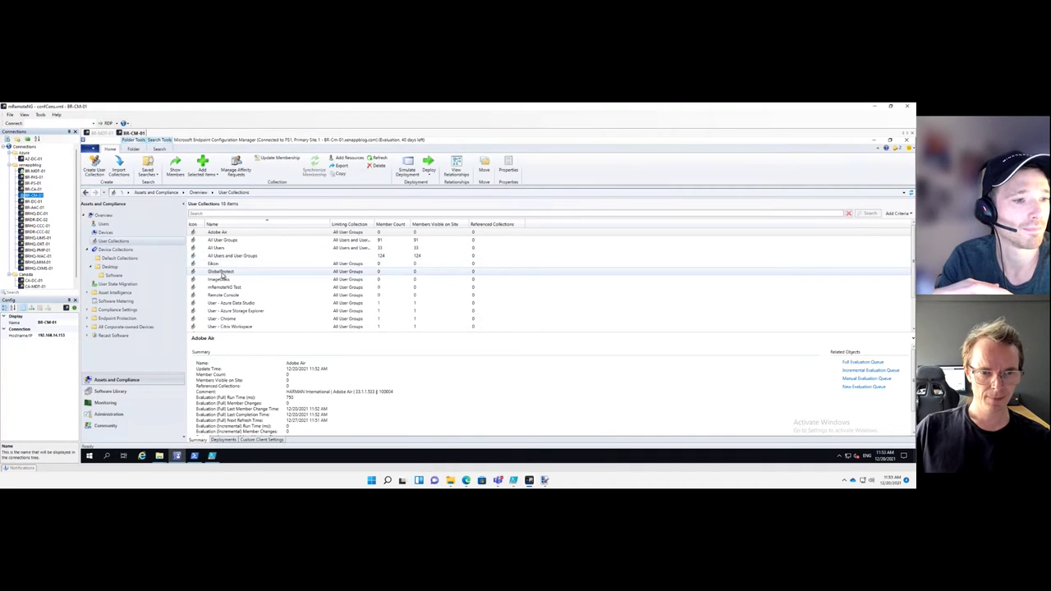
right_click(230, 233)
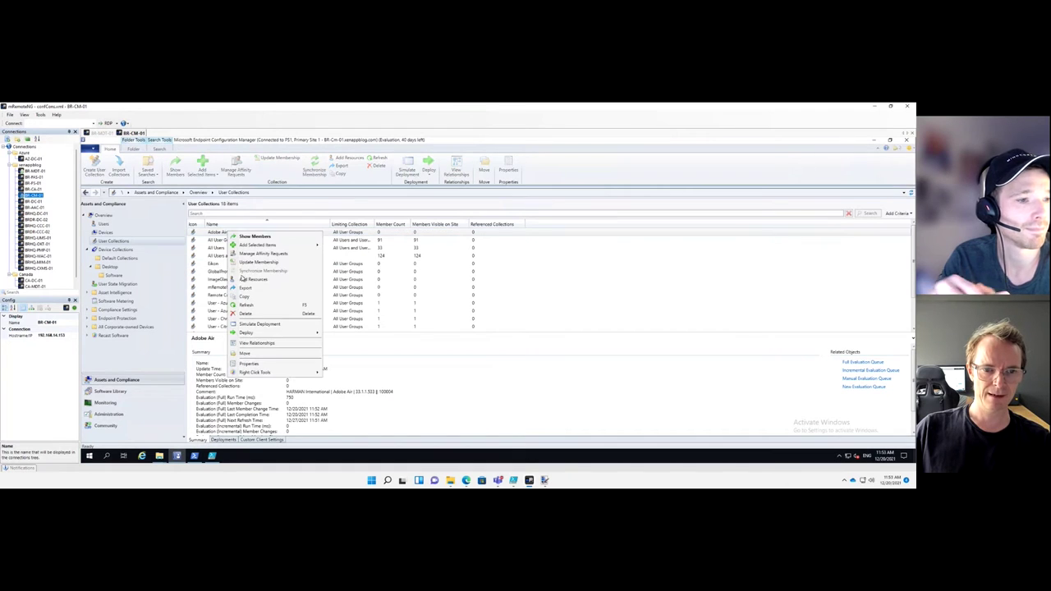
left_click(250, 359)
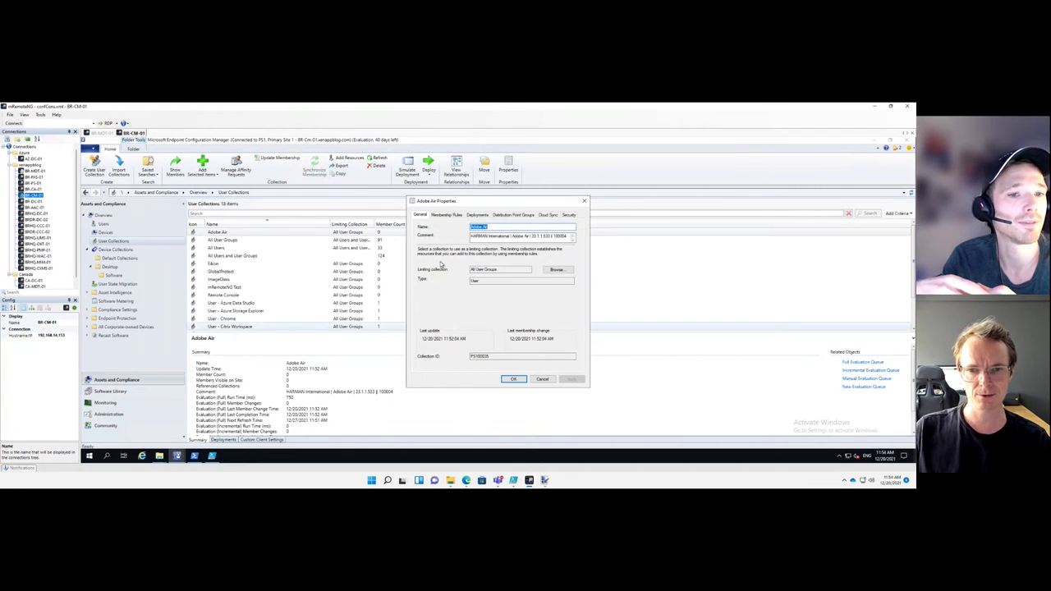
Start a direct membership rule searching User Group resources by User Group Name
left_click(458, 215)
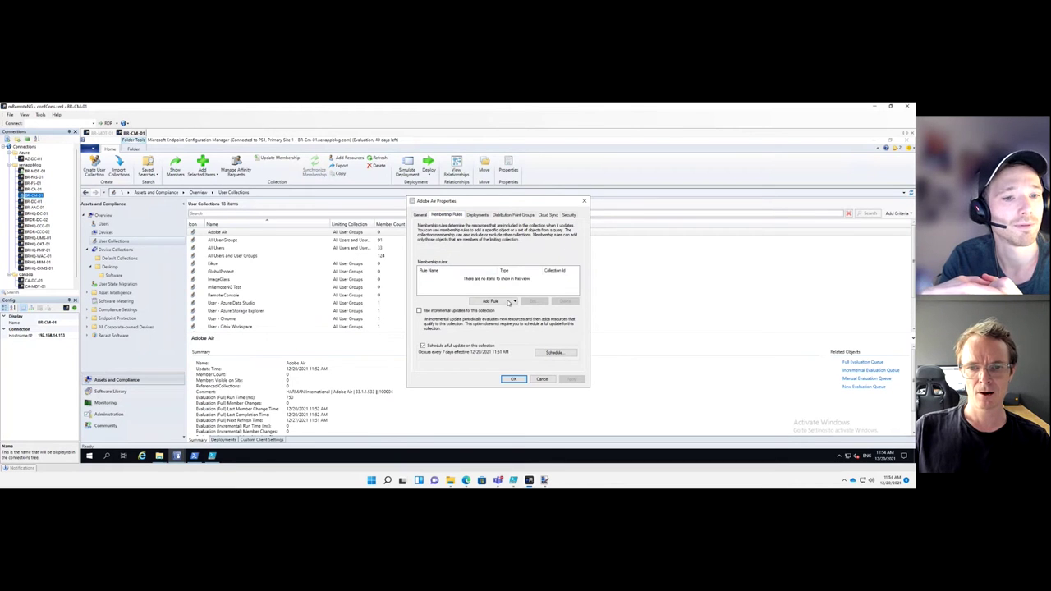
left_click(510, 303)
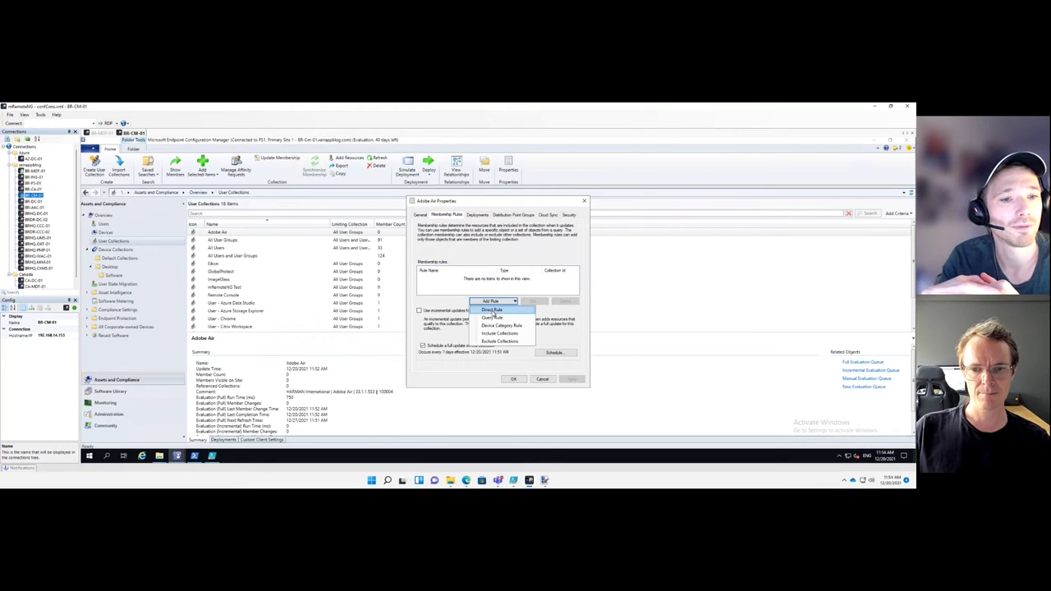
left_click(493, 311)
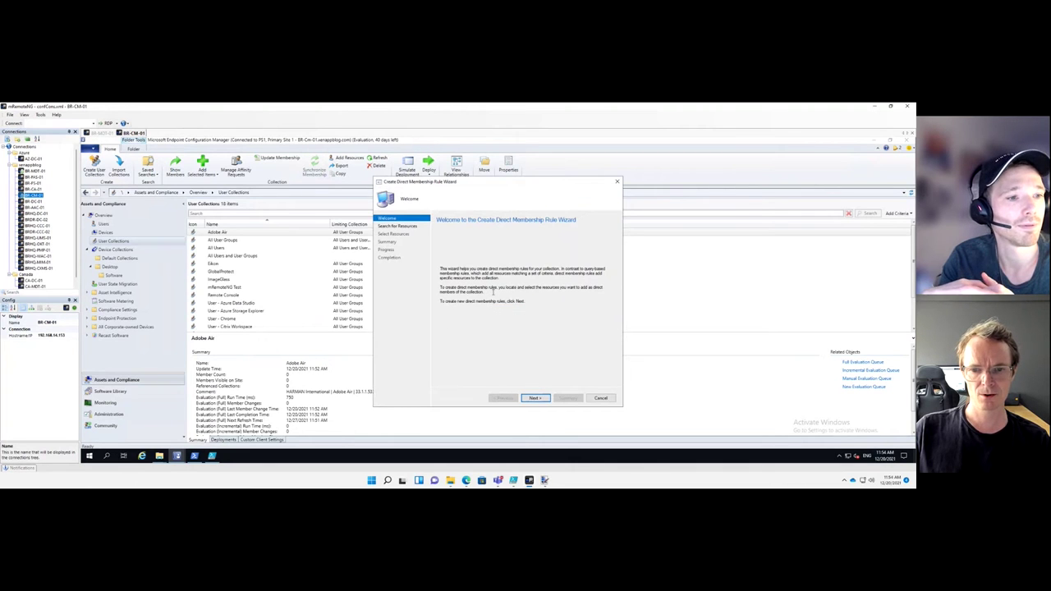
left_click(534, 397)
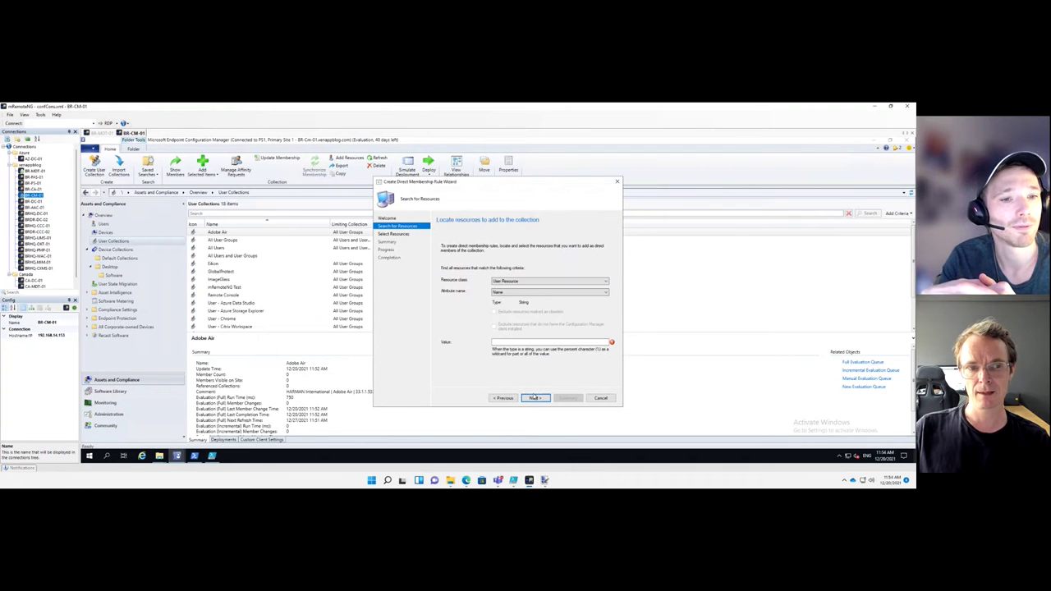
left_click(514, 283)
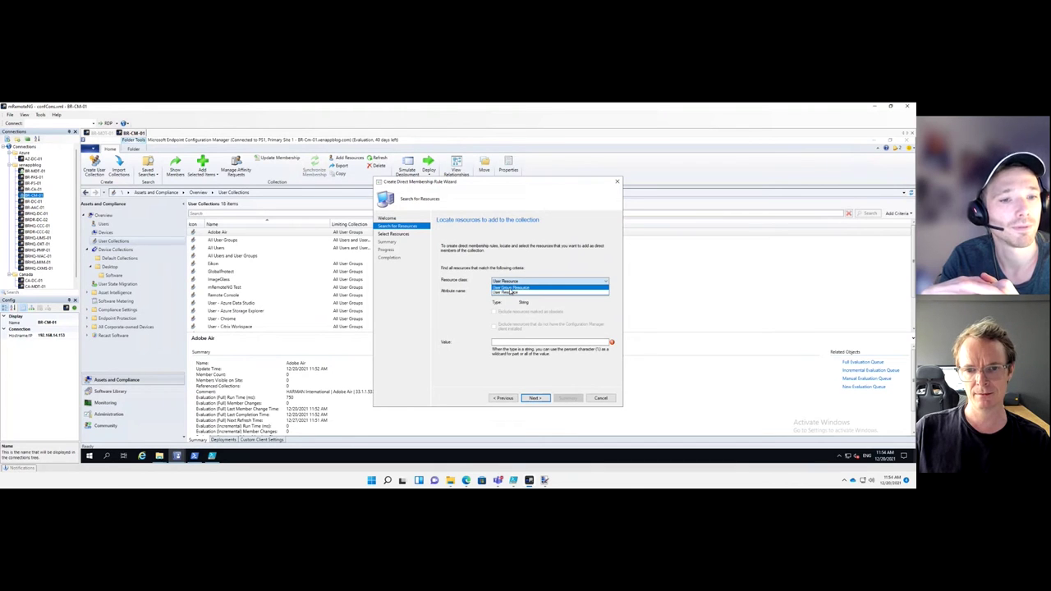
left_click(510, 289)
left_click(510, 293)
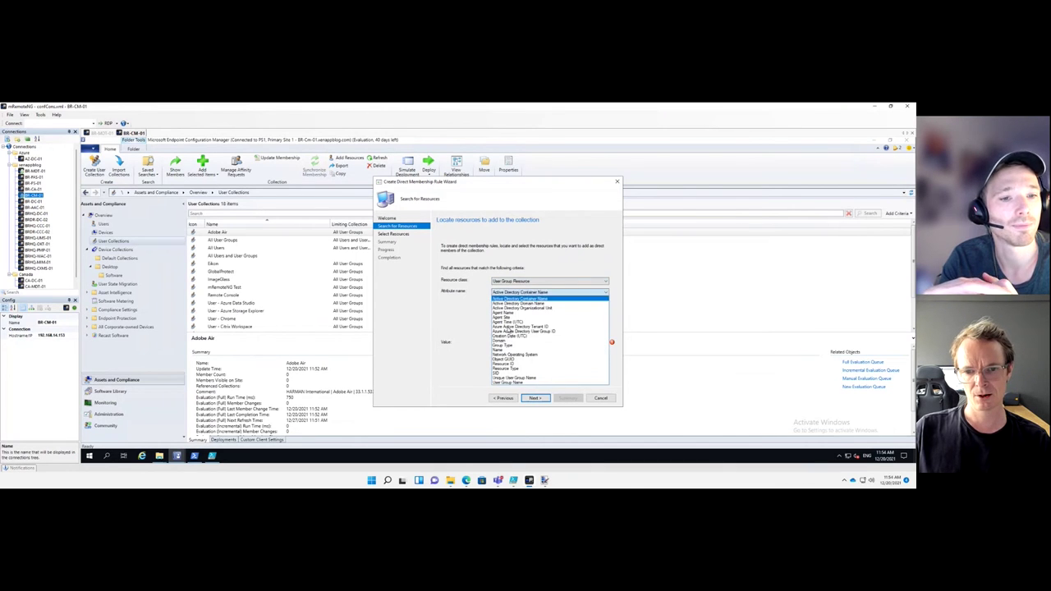
left_click(501, 383)
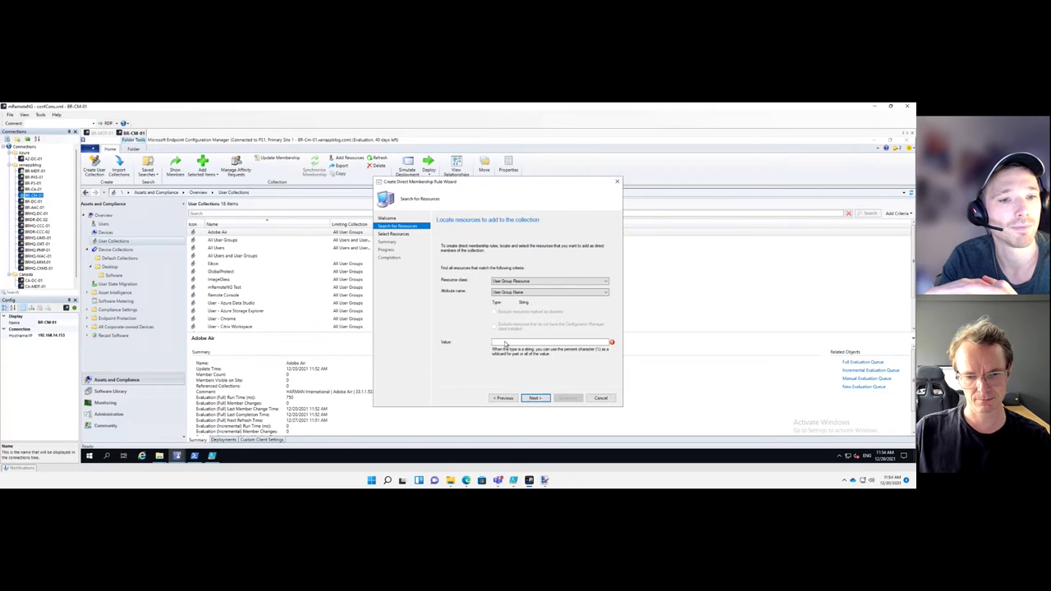
Search with value '%', browse the matching resources, then cancel the wizard and confirm
left_click(505, 343)
type("%")
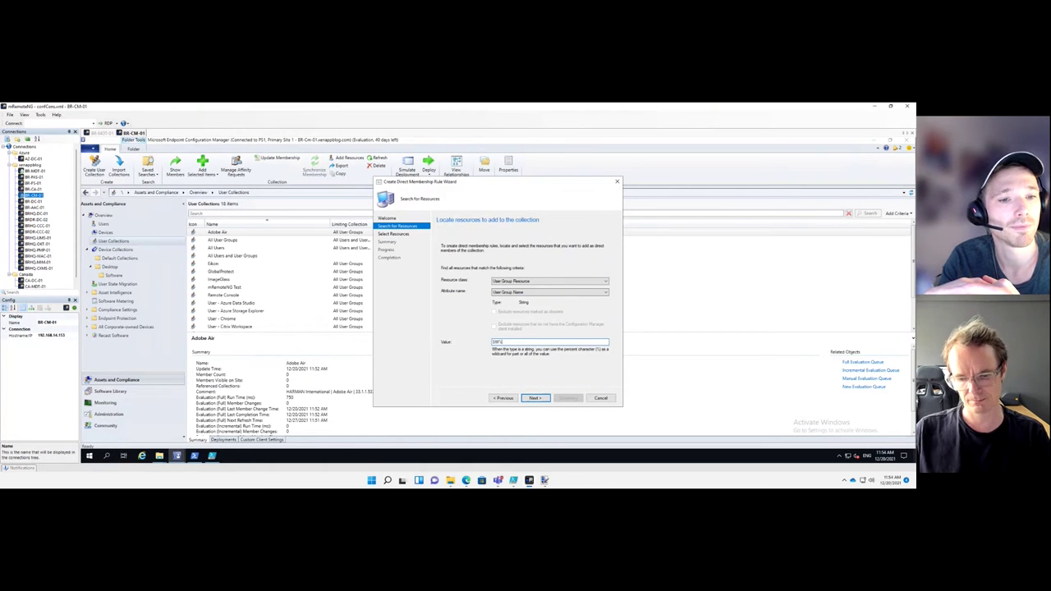
key("Return")
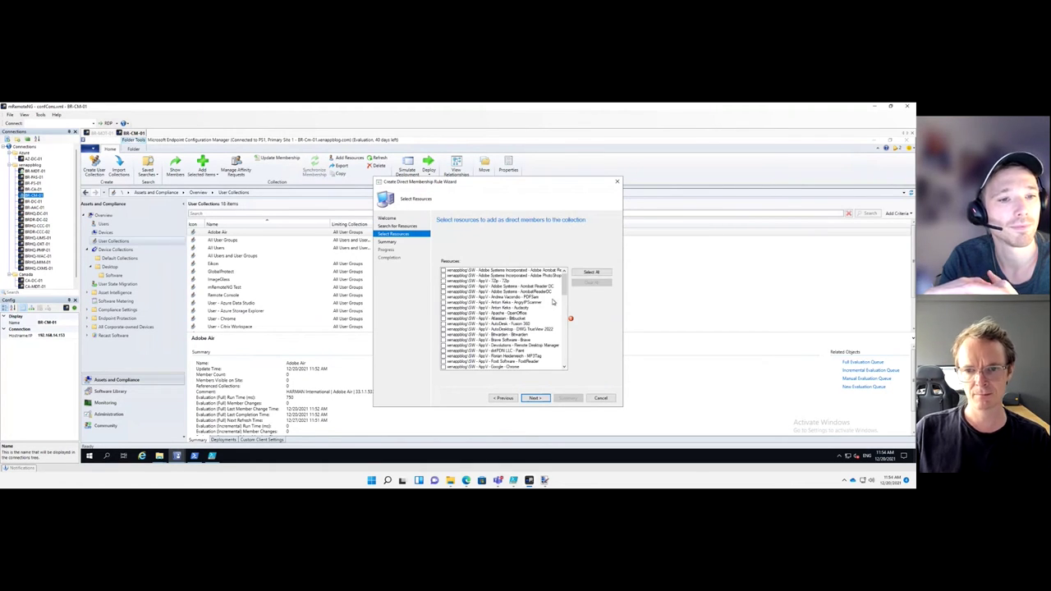
left_click_drag(566, 287, 564, 360)
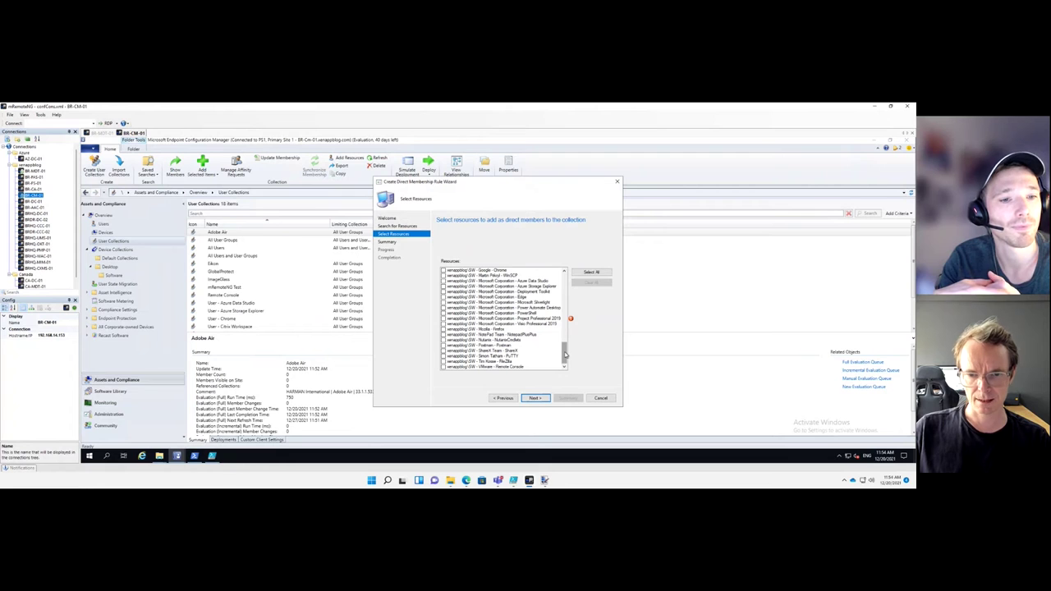
left_click_drag(565, 354, 565, 330)
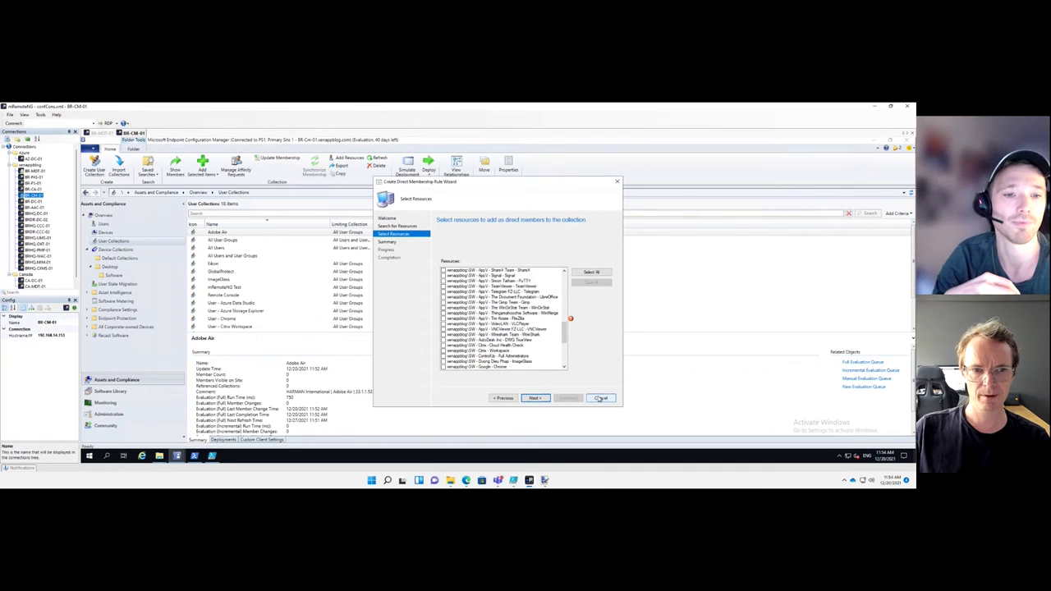
left_click(601, 398)
left_click(515, 324)
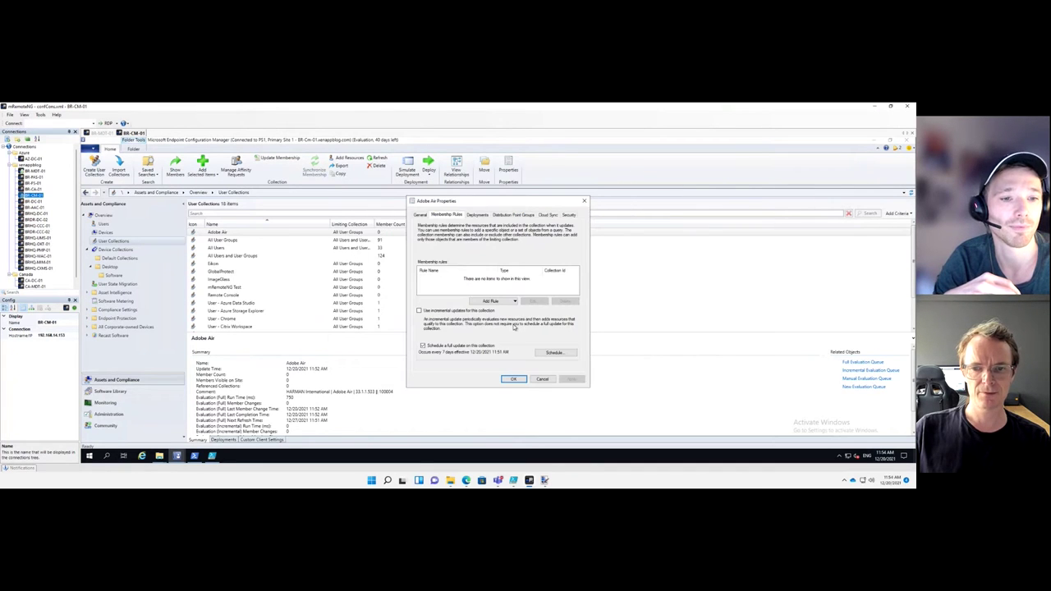
Close Adobe Air Properties, then view and close the Eikon collection's membership rules
left_click(542, 378)
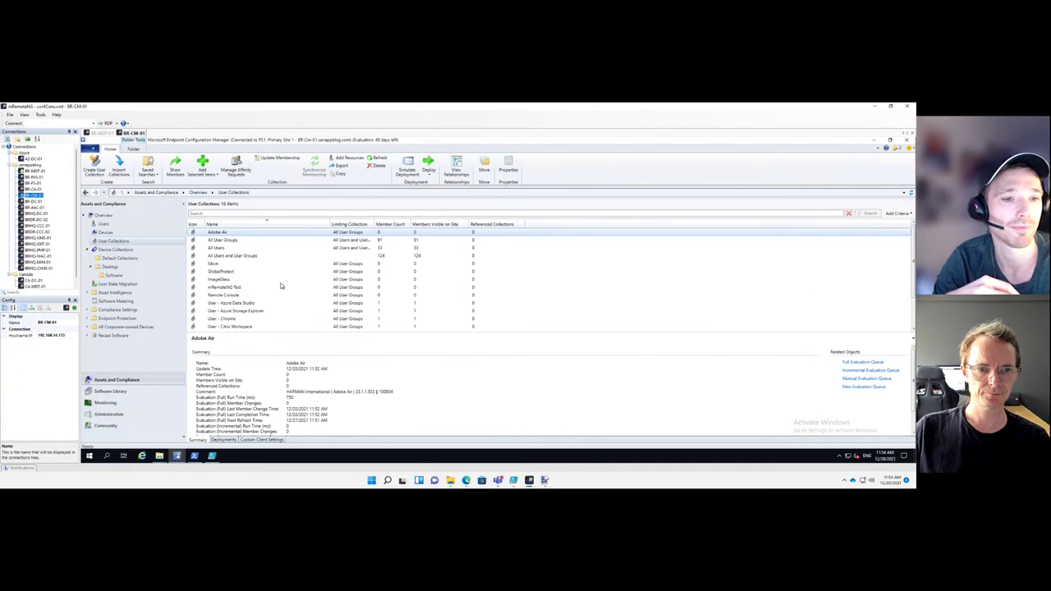
left_click(220, 264)
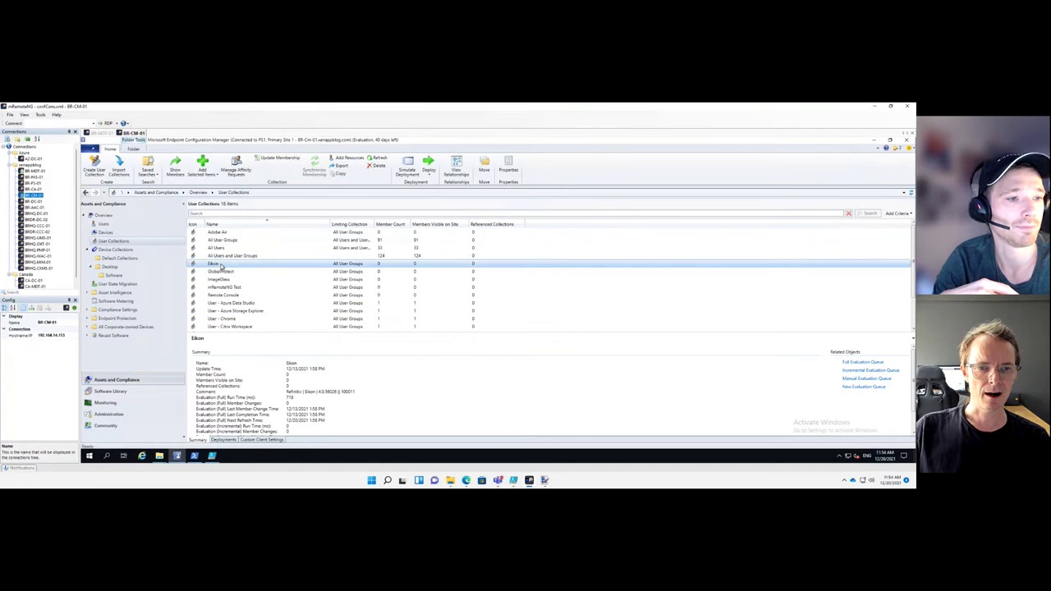
right_click(220, 265)
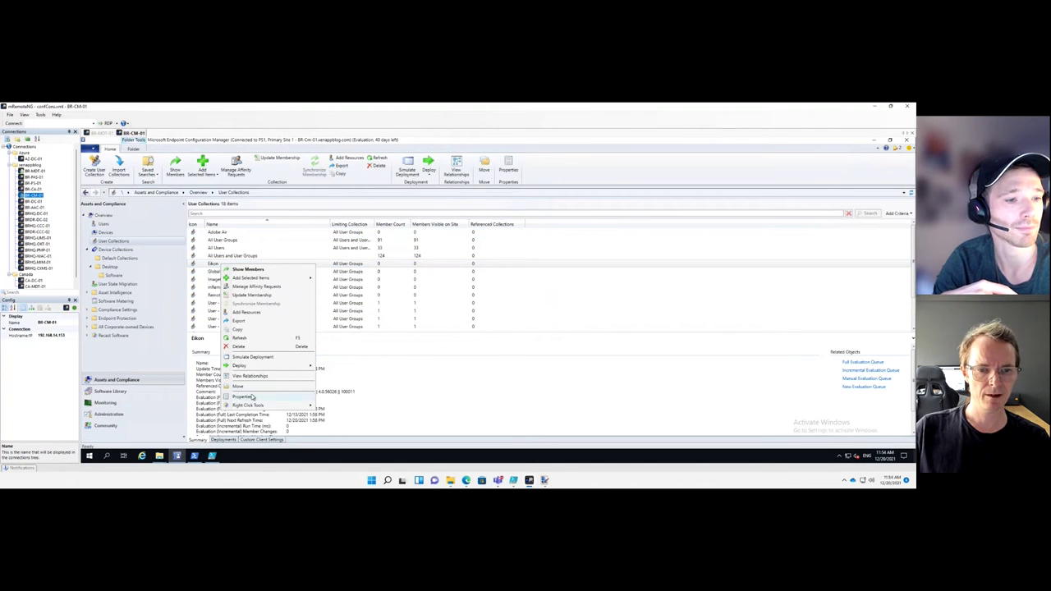
left_click(250, 397)
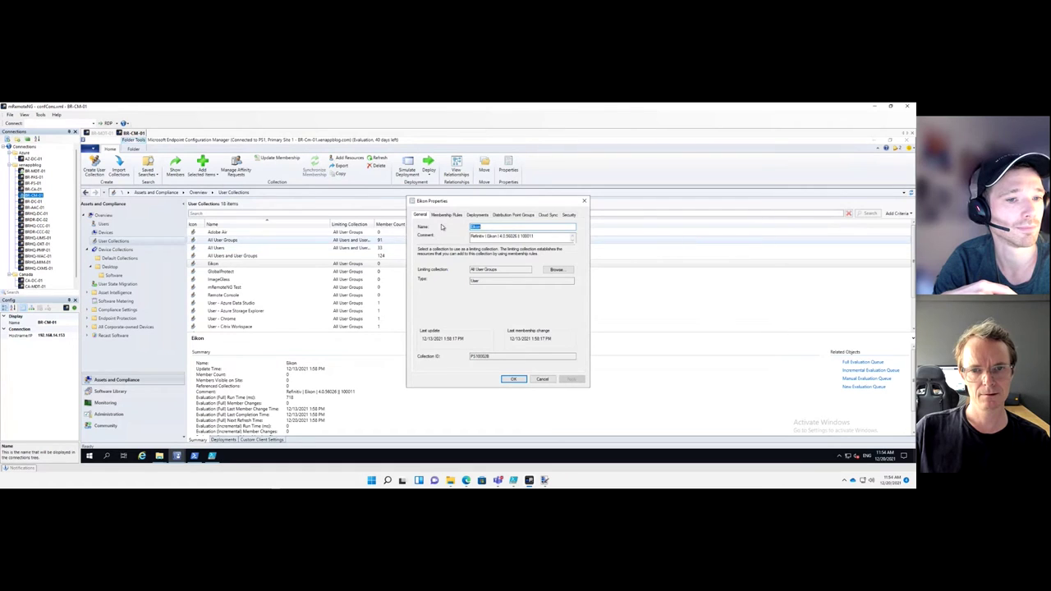
left_click(446, 215)
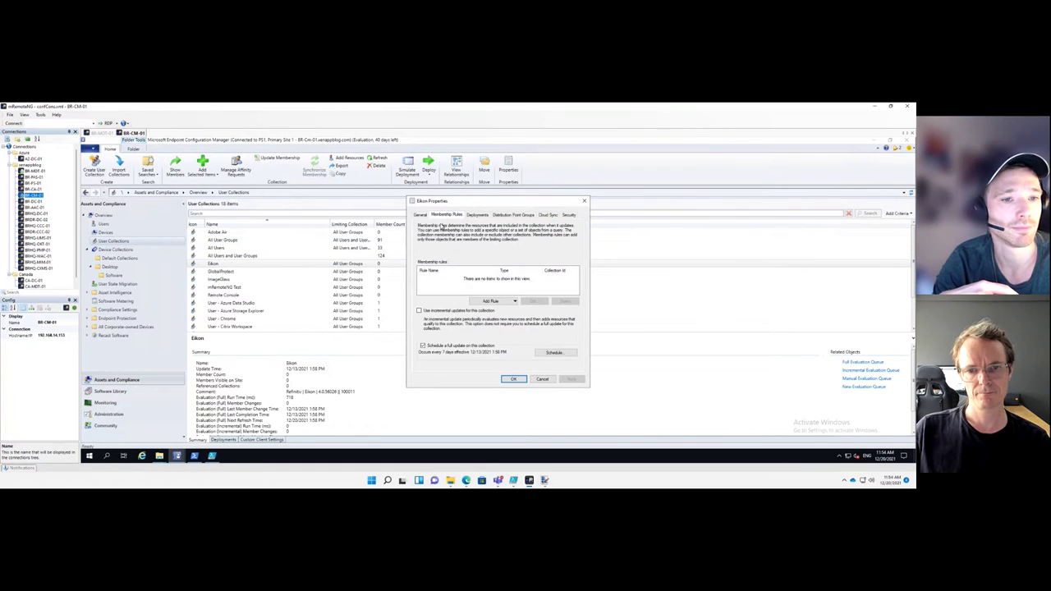
left_click(542, 380)
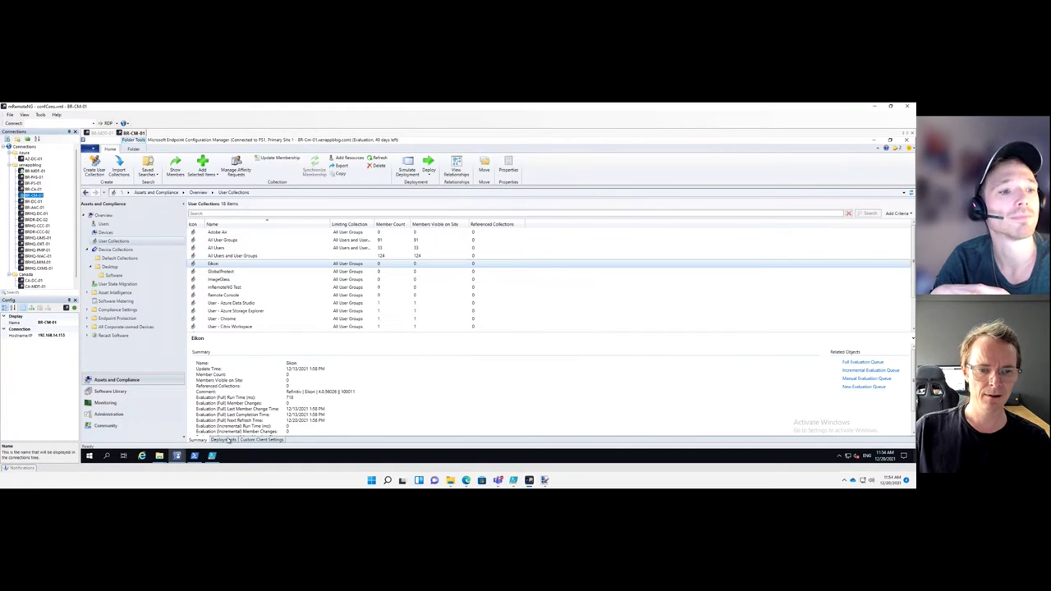
Show the Eikon collection's deployments and select the Eikon 4.0.56026 deployment
left_click(224, 439)
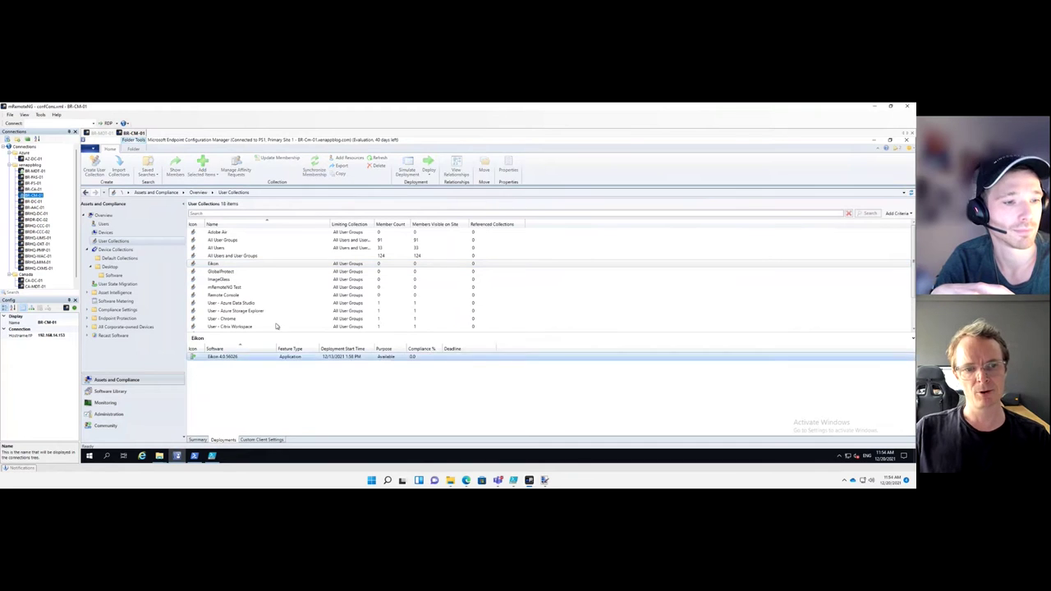
left_click(270, 357)
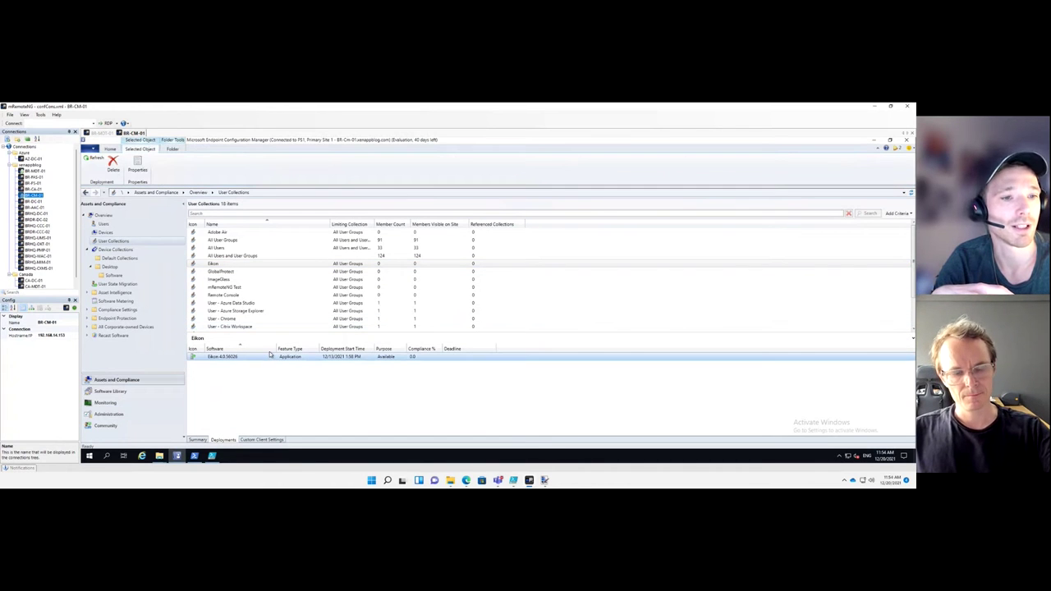
left_click(269, 351)
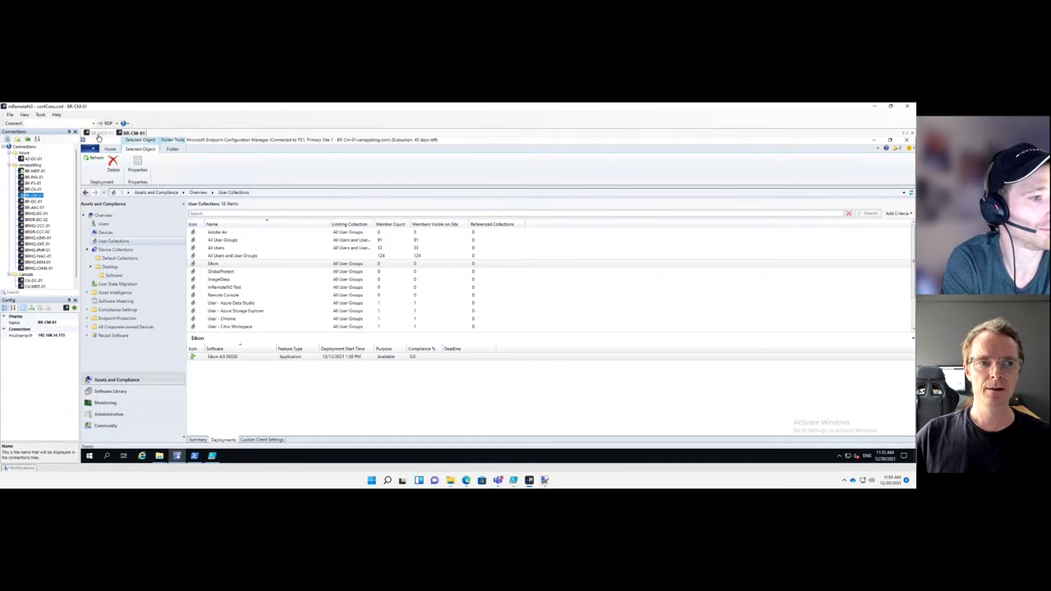
left_click(98, 133)
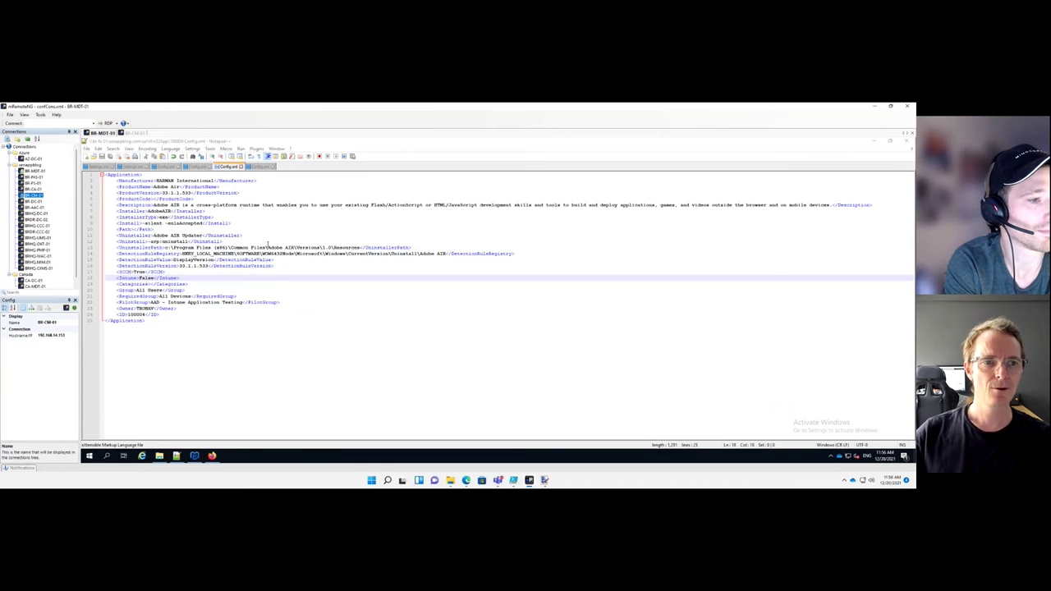
left_click(133, 134)
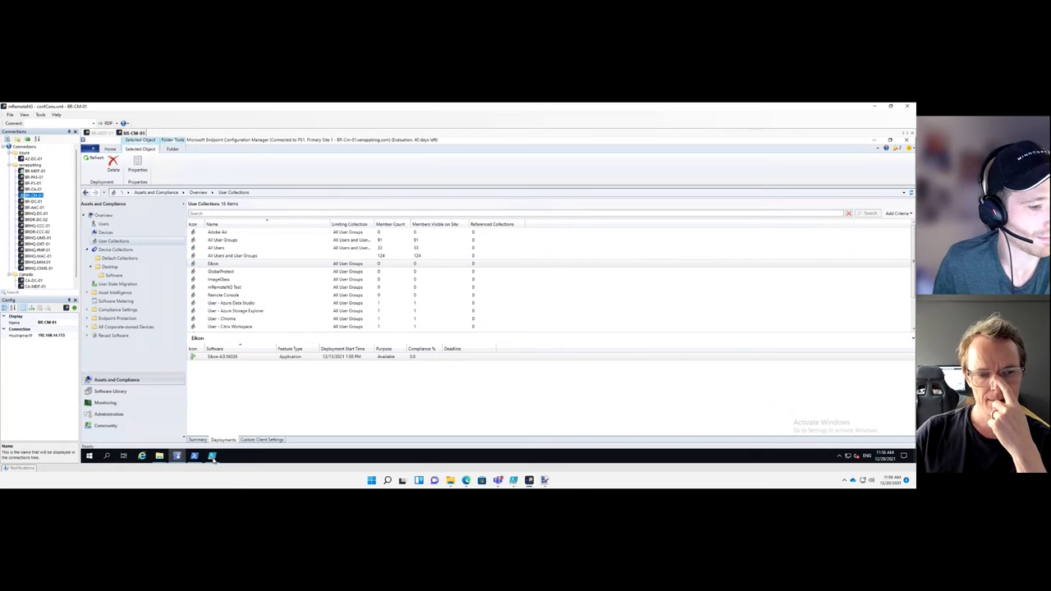
Show the Desktop software applications list, then switch to the PowerShell ISE export script
mouse_move(212, 458)
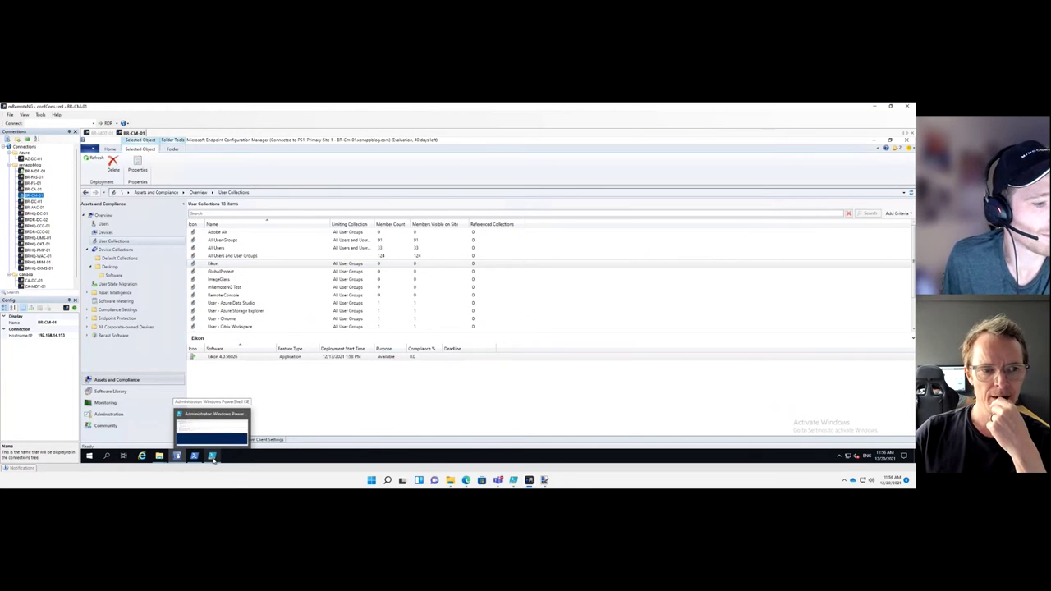
left_click(110, 391)
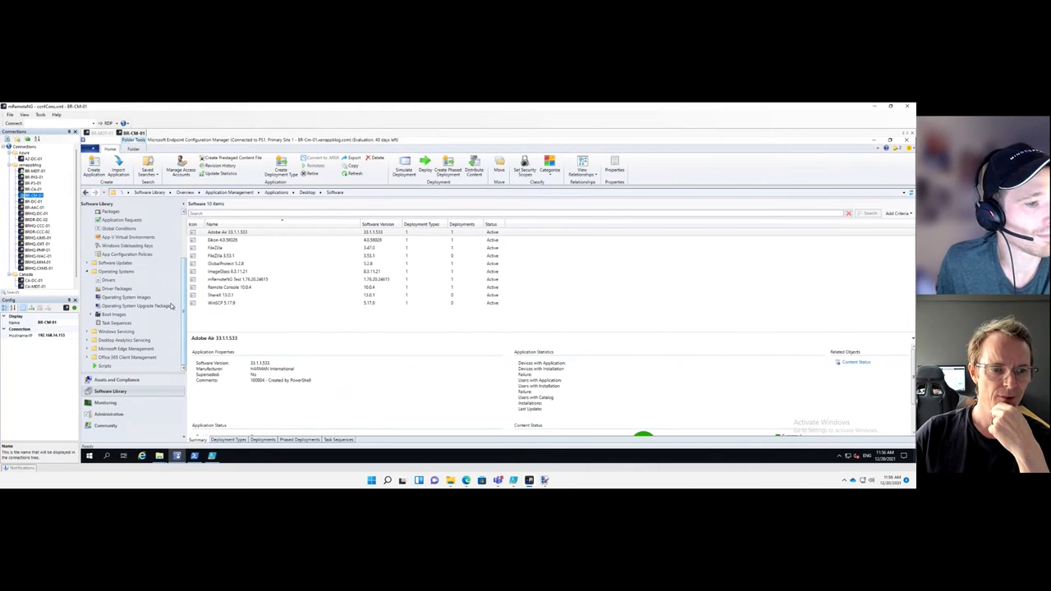
scroll(156, 263, "up", 3)
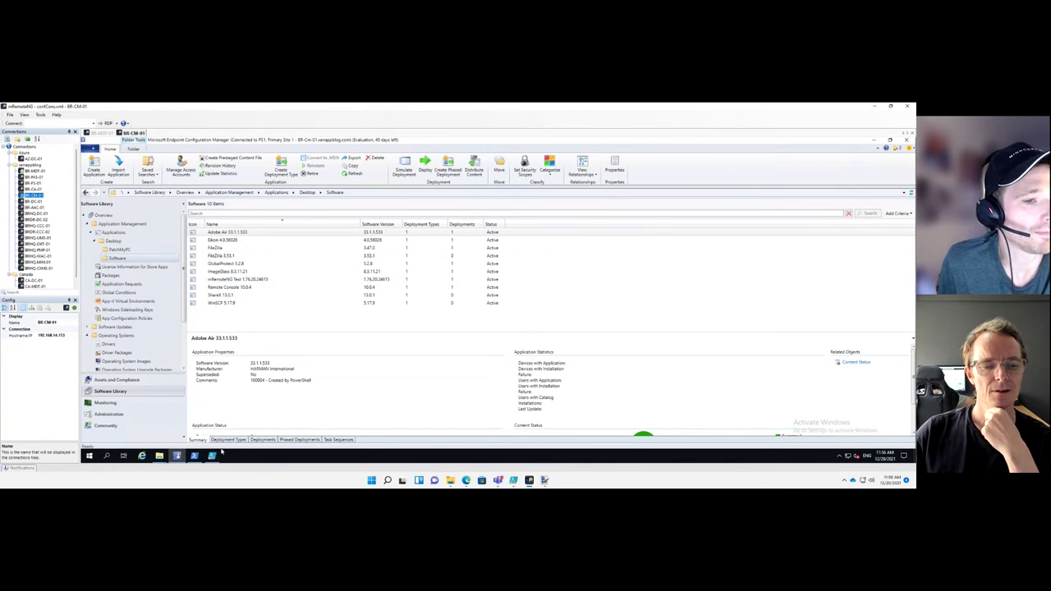
left_click(215, 456)
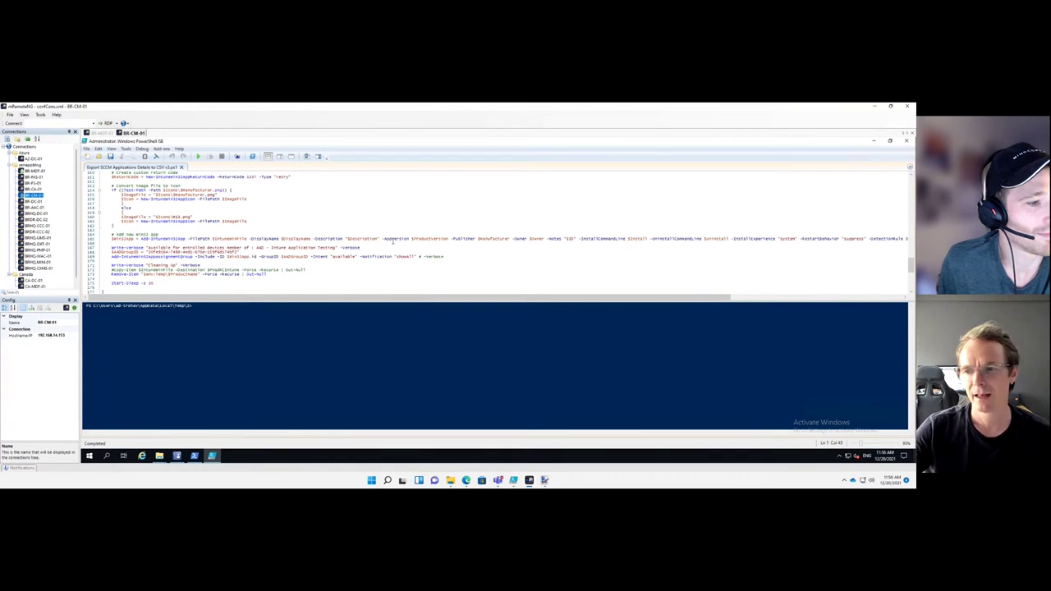
Scroll to the top of the export script and return to the Configuration Manager console
scroll(393, 240, "up", 20)
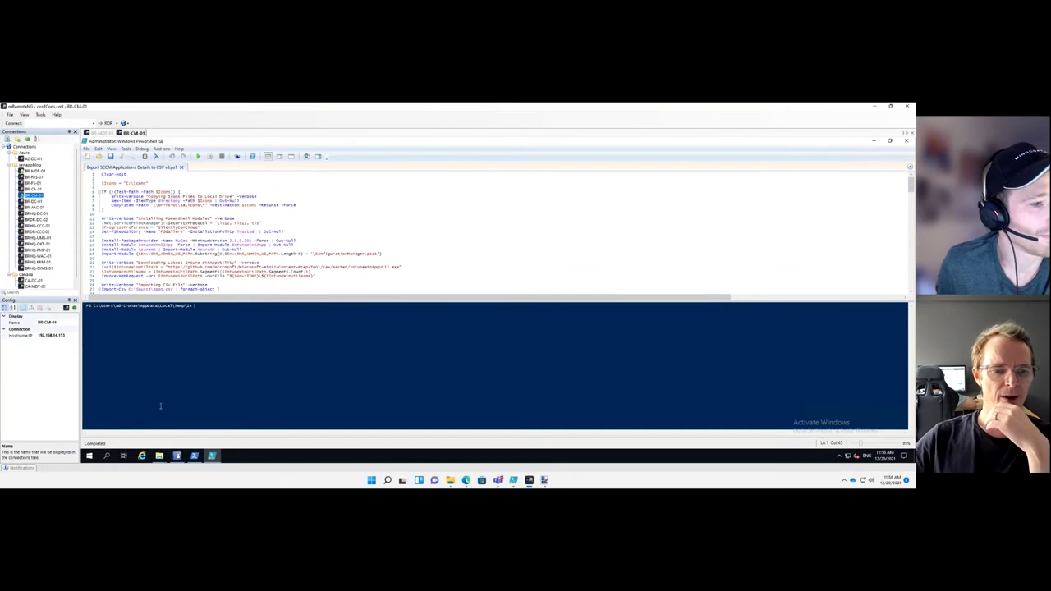
left_click(176, 457)
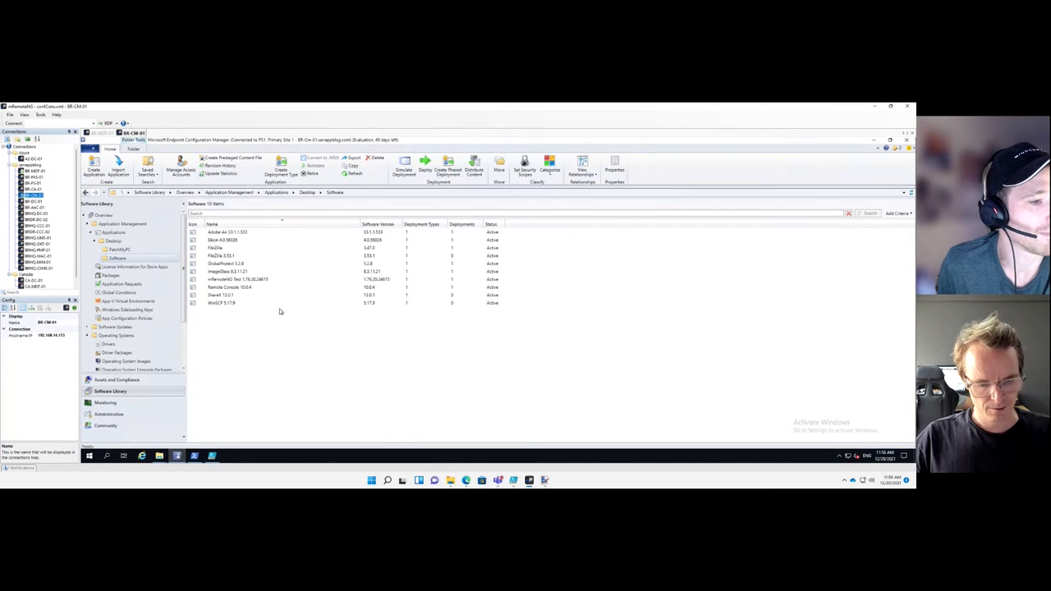
key("ctrl+a")
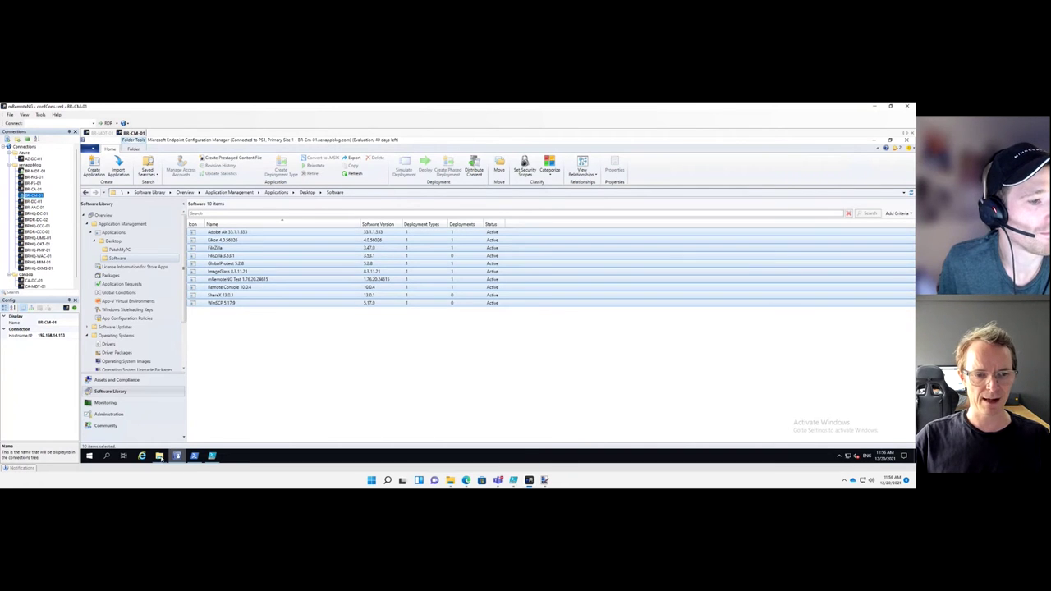
left_click(253, 427)
mouse_move(176, 455)
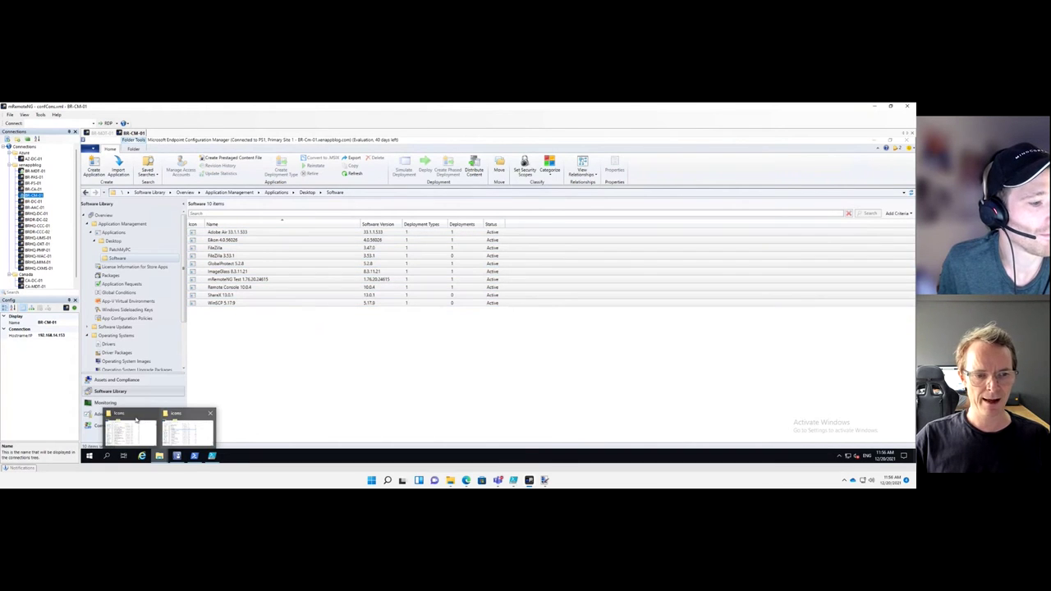
Open C:\source\Apps.csv in Notepad++ from File Explorer
left_click(182, 427)
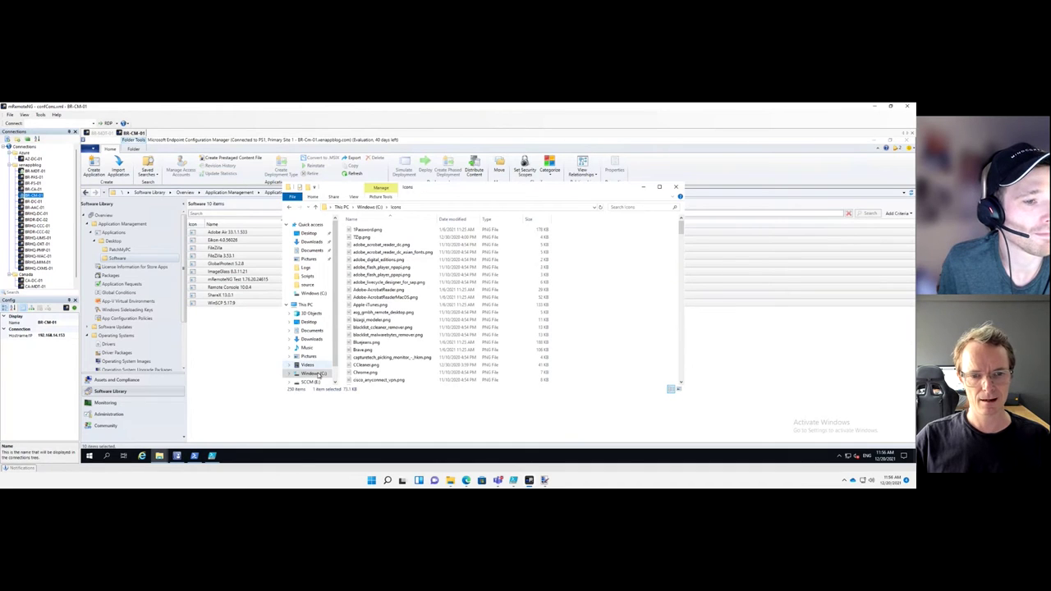
left_click(319, 374)
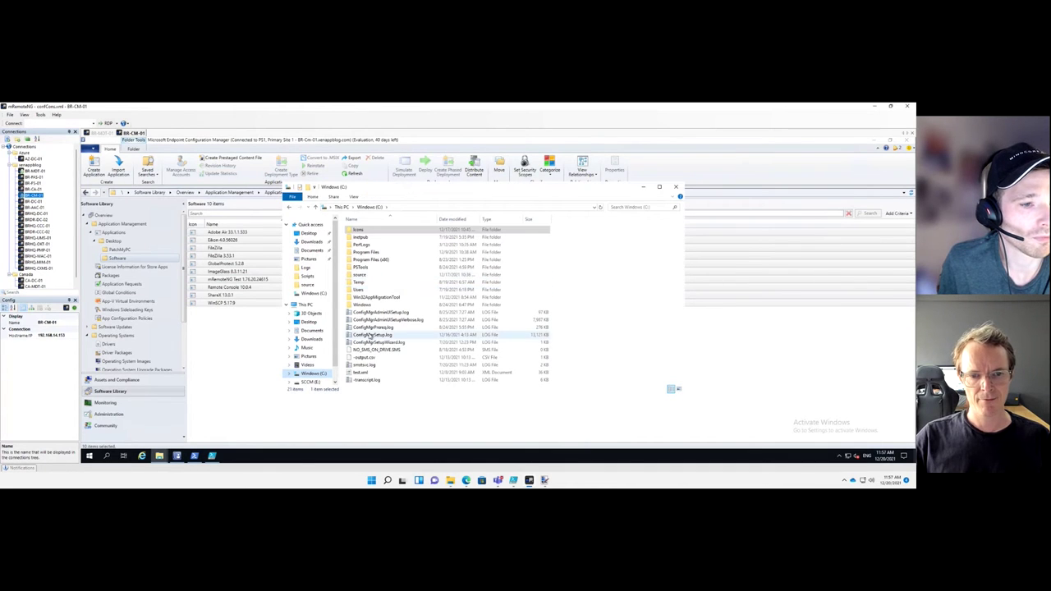
left_click(361, 276)
double_click(361, 276)
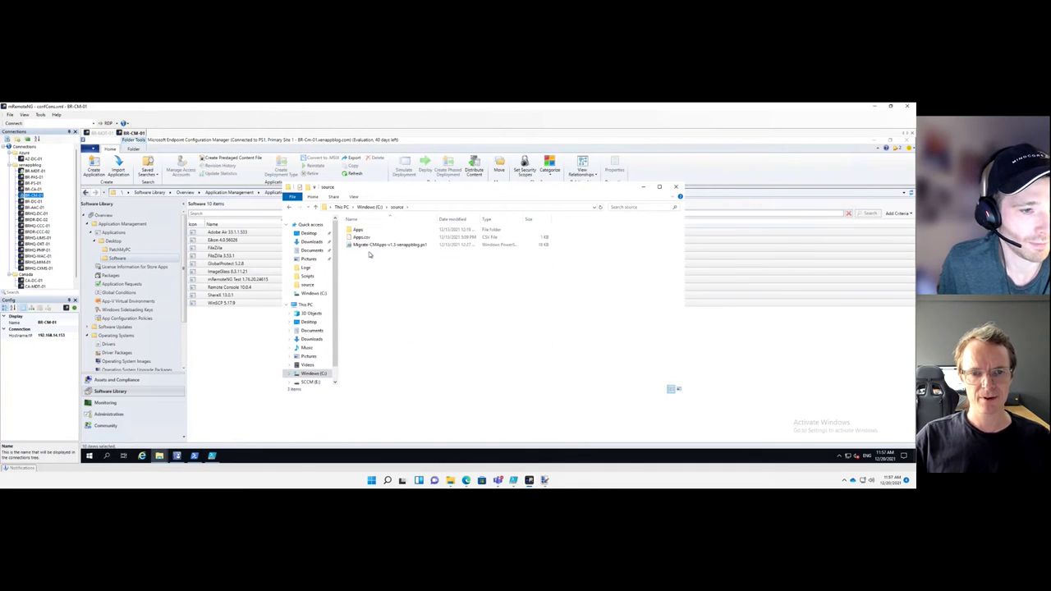
right_click(370, 238)
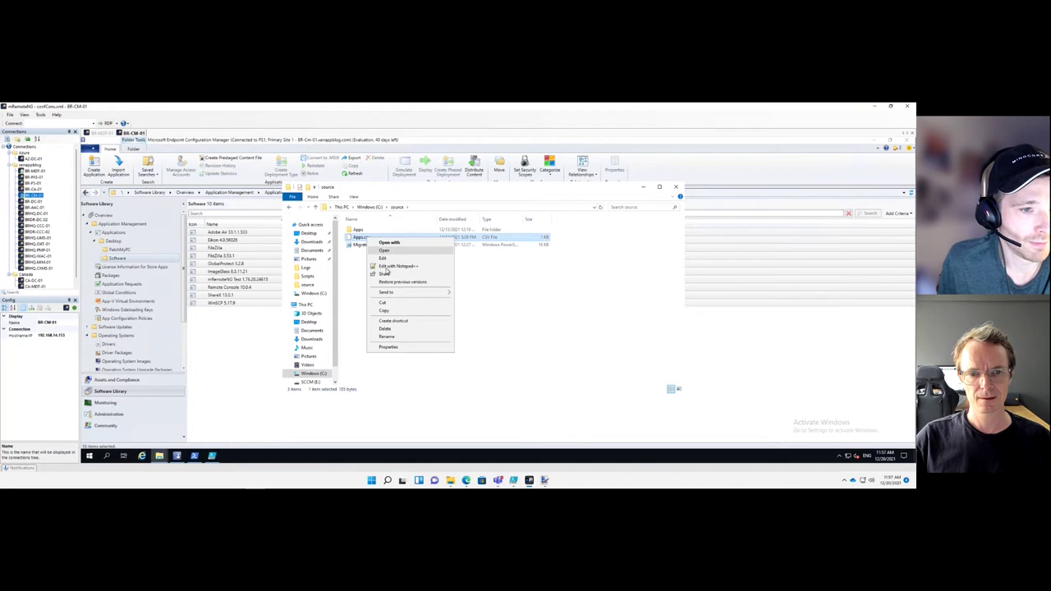
left_click(389, 266)
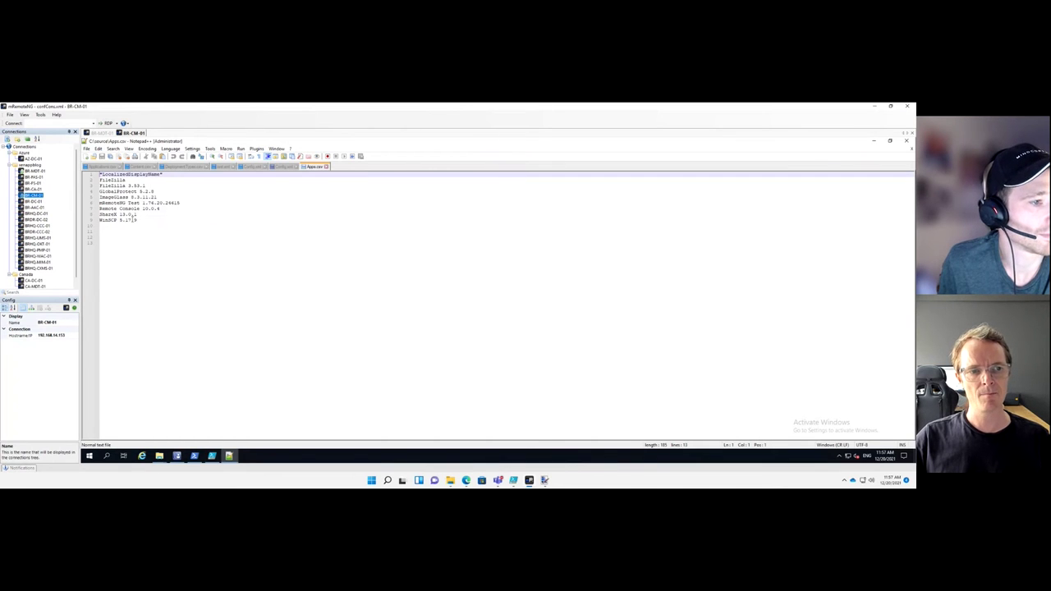
Return from Apps.csv to Configuration Manager's Desktop Software list
left_click(176, 456)
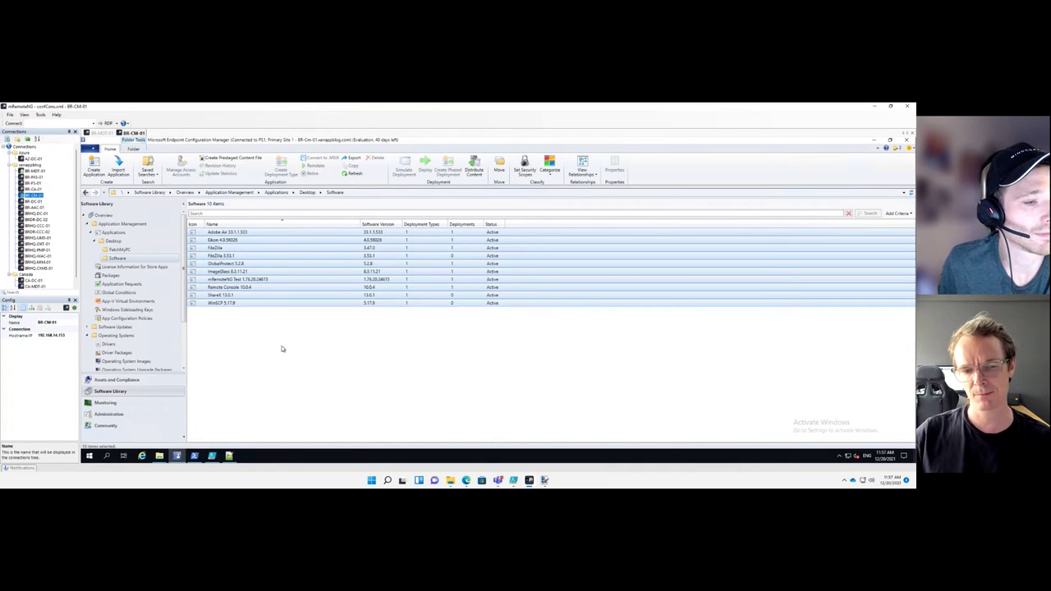
Bring up Export SCCM Applications Details to CSV v2.ps1 and scroll down to its Import-Csv loop
left_click(212, 458)
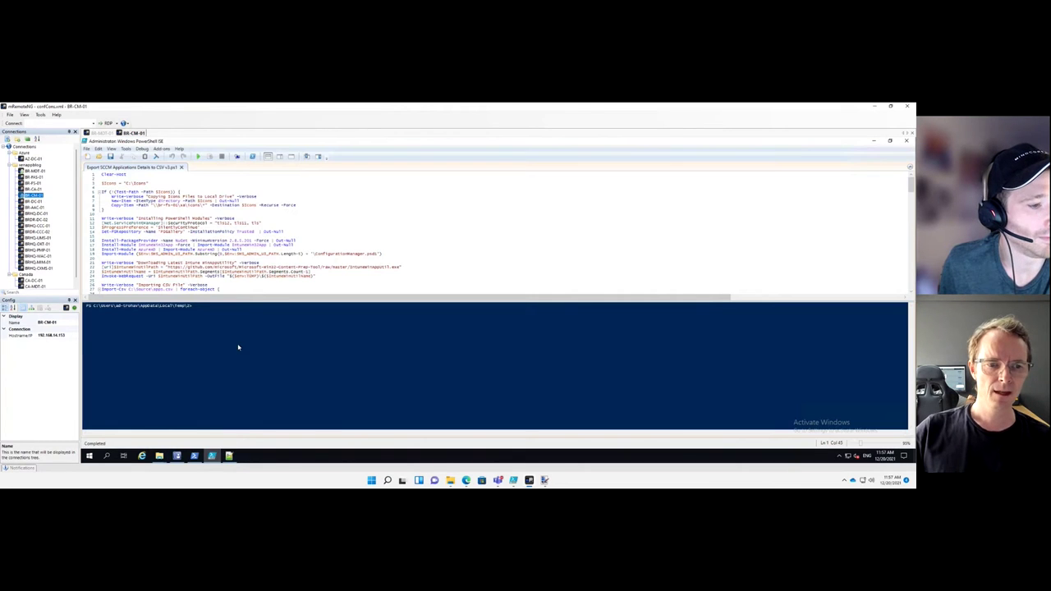
scroll(284, 256, "down", 6)
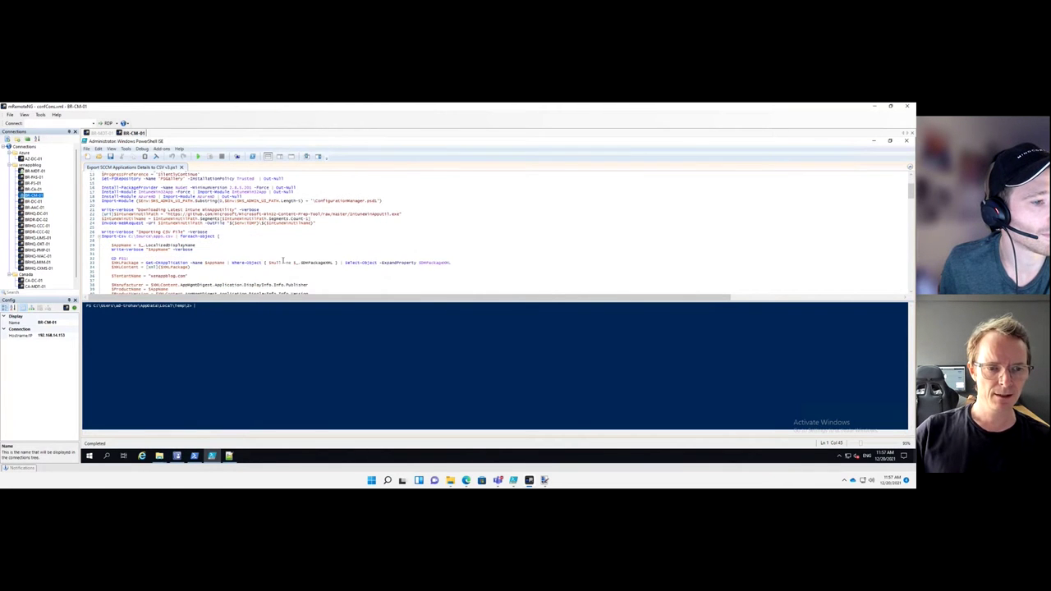
scroll(284, 259, "down", 1)
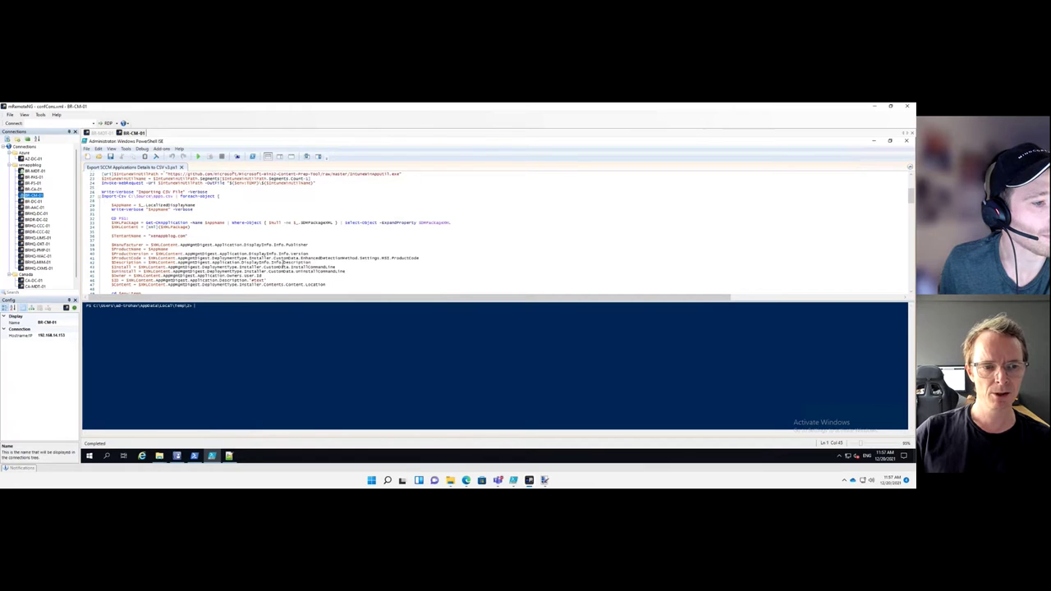
scroll(284, 262, "down", 1)
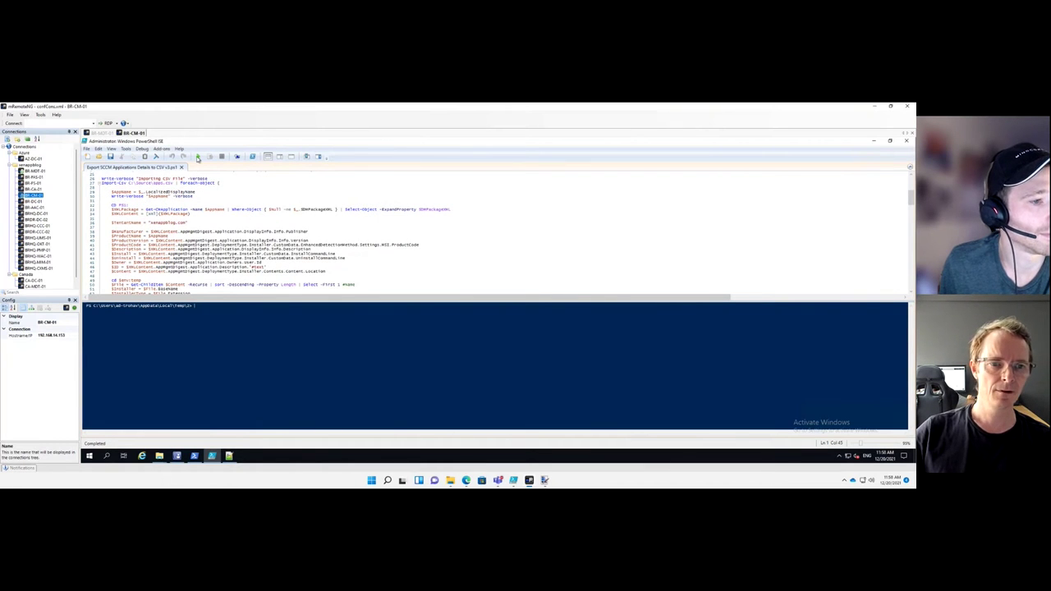
Run the conversion script, check the app list in Apps.csv, and follow the console output until Done
left_click(197, 156)
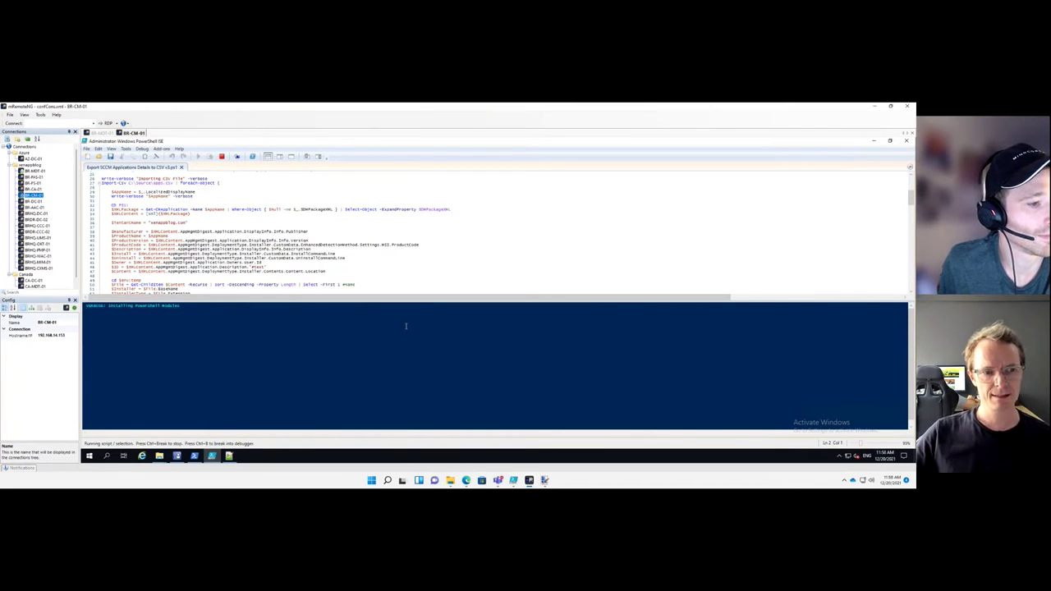
scroll(387, 263, "down", 4)
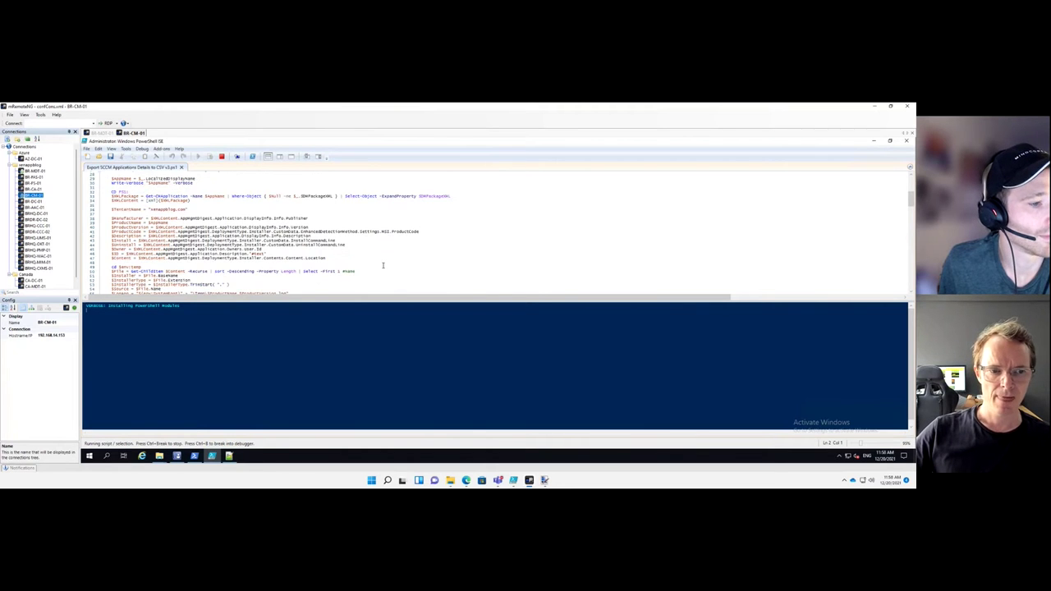
left_click(230, 456)
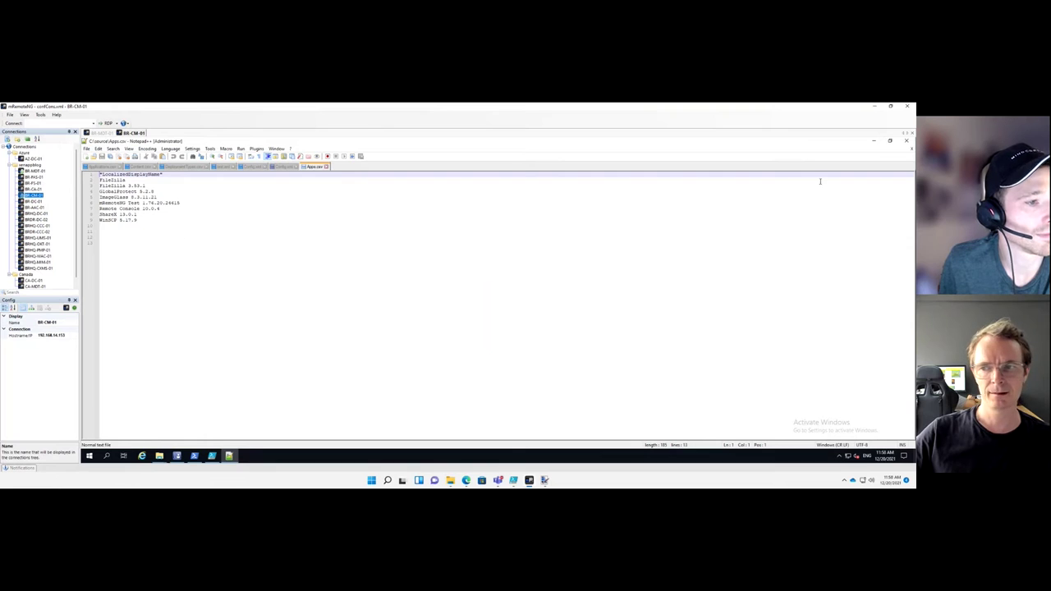
left_click(874, 141)
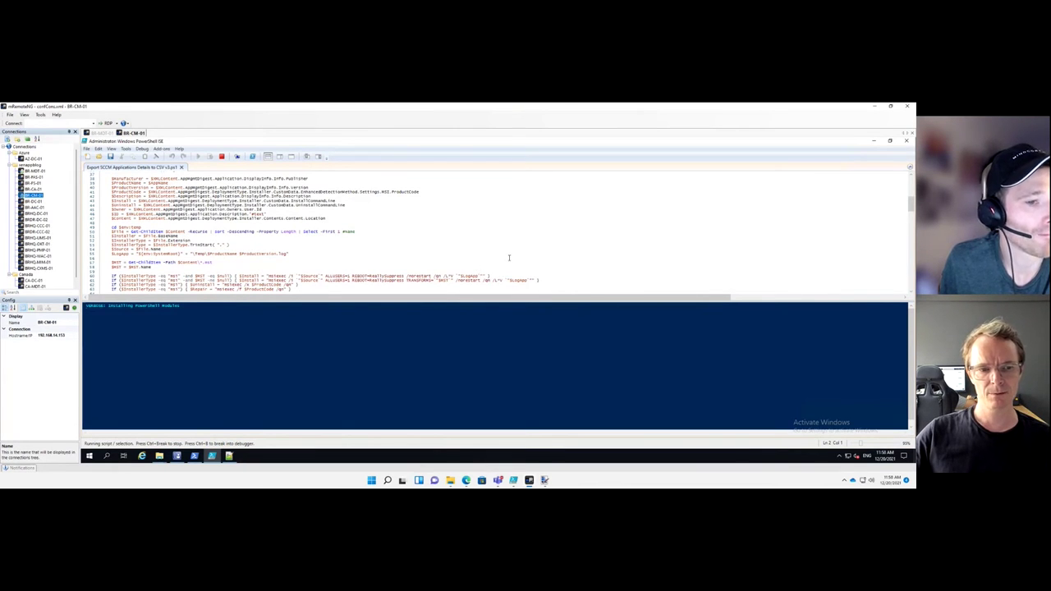
scroll(509, 258, "down", 1)
scroll(507, 261, "down", 1)
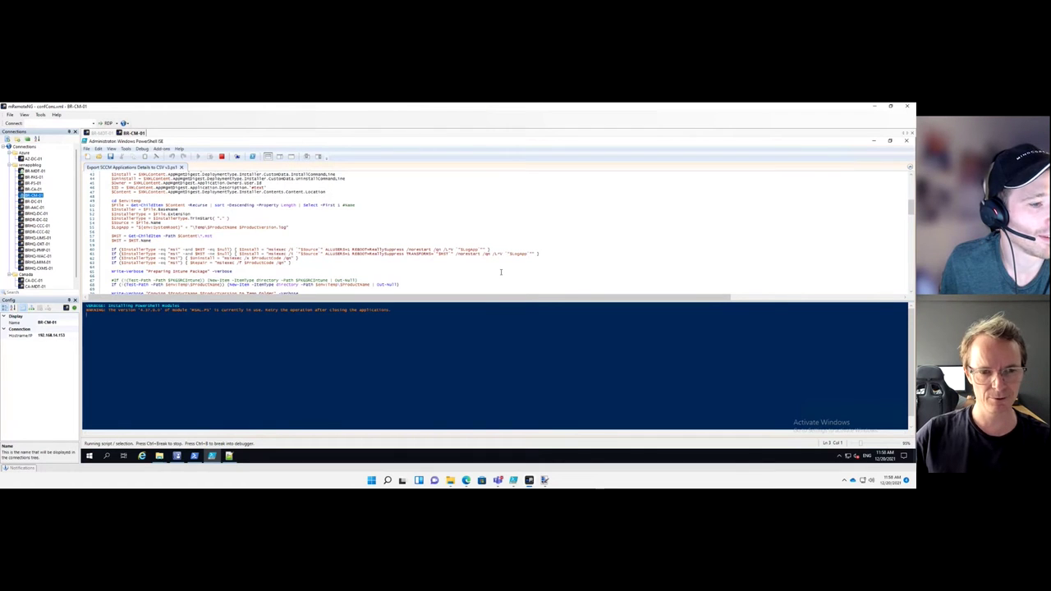
scroll(502, 272, "down", 1)
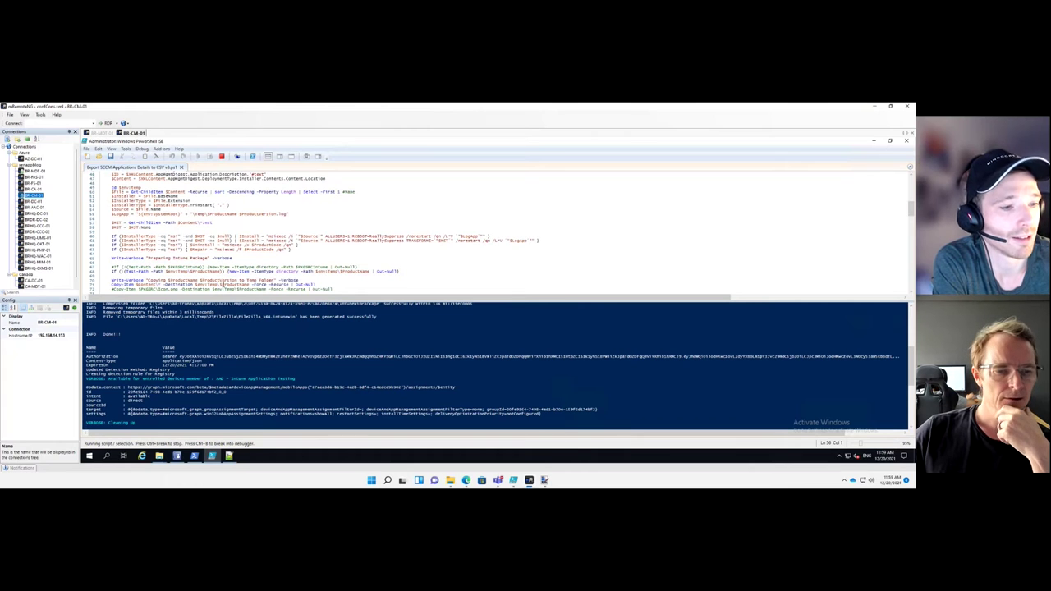
On BR-MDT-01, search the Windows apps list for 'mms' and open MMS FileZilla
left_click(101, 133)
left_click(211, 455)
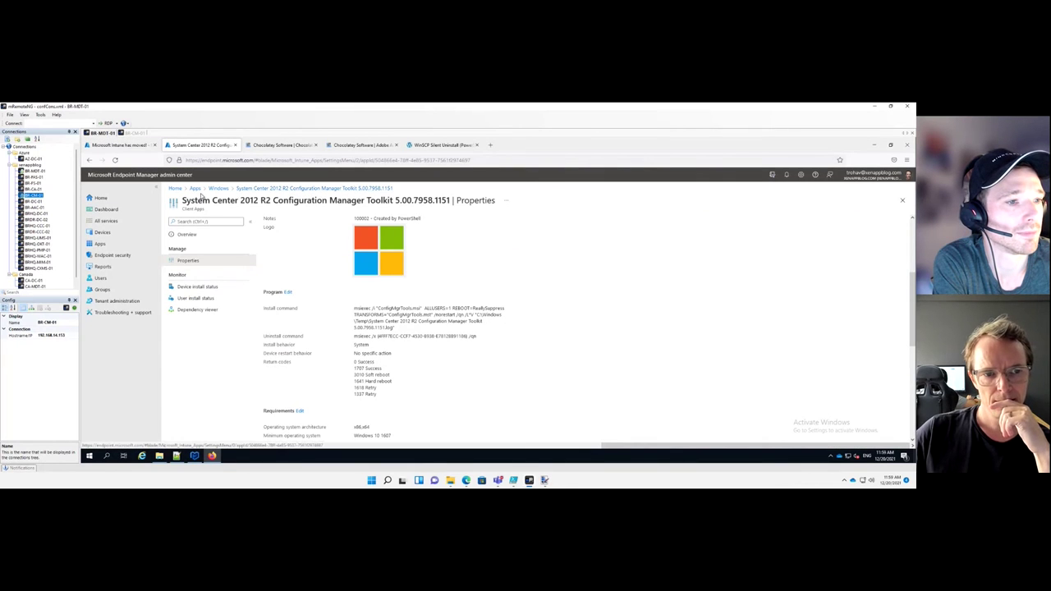
left_click(218, 188)
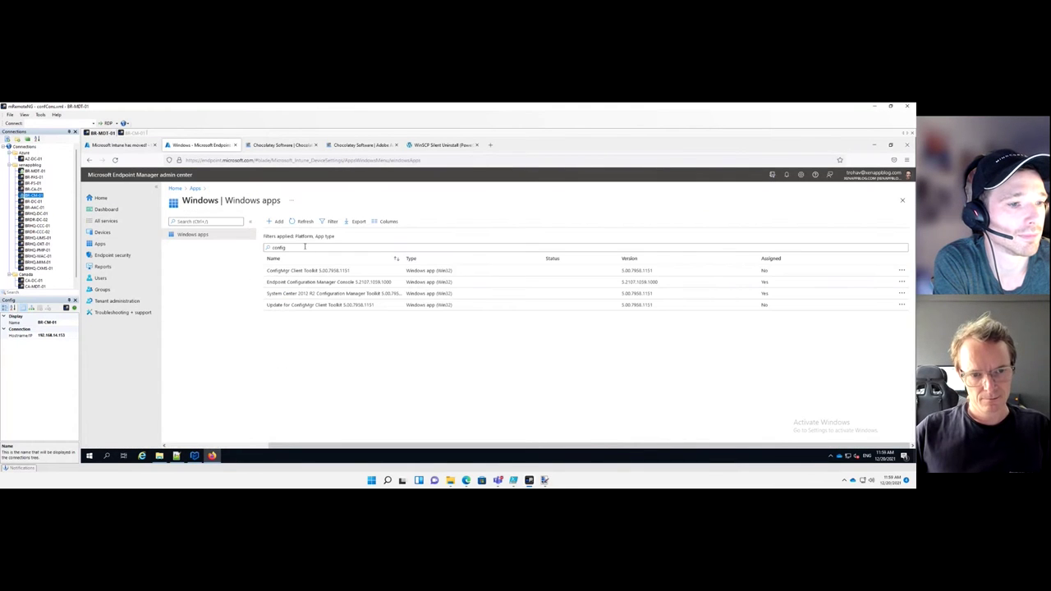
double_click(278, 247)
type("mms")
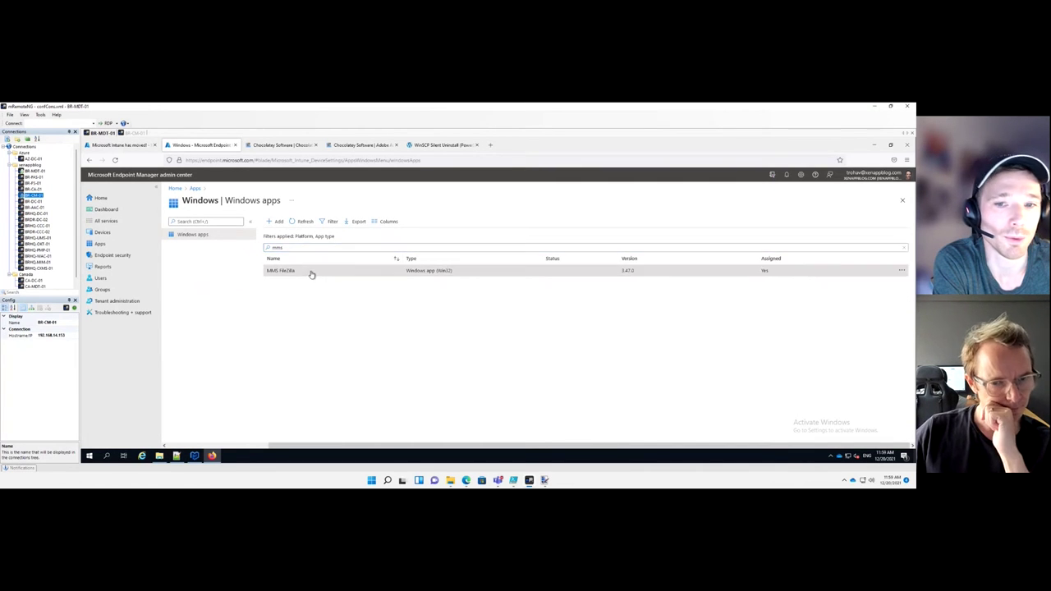
left_click(311, 275)
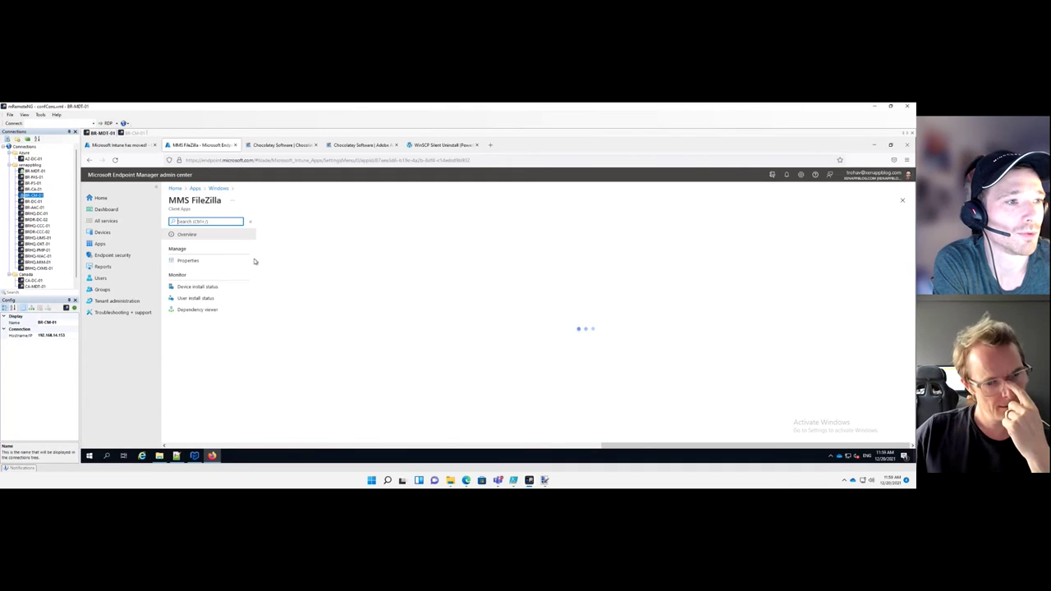
Review MMS FileZilla's properties: install command FileZilla_x64.exe /S and WOW6432Node registry detection
left_click(191, 261)
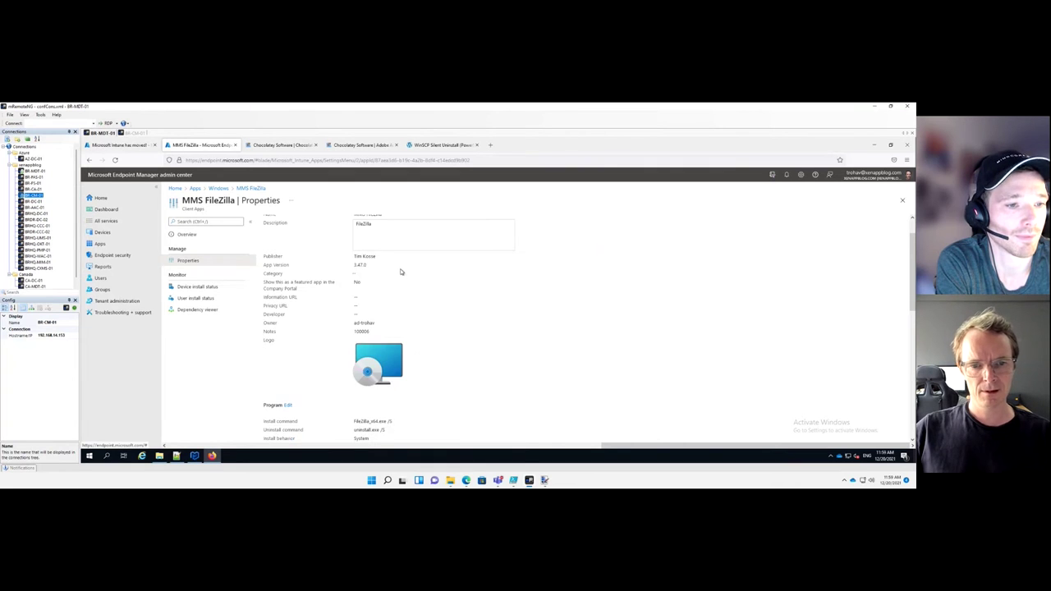
scroll(401, 272, "down", 3)
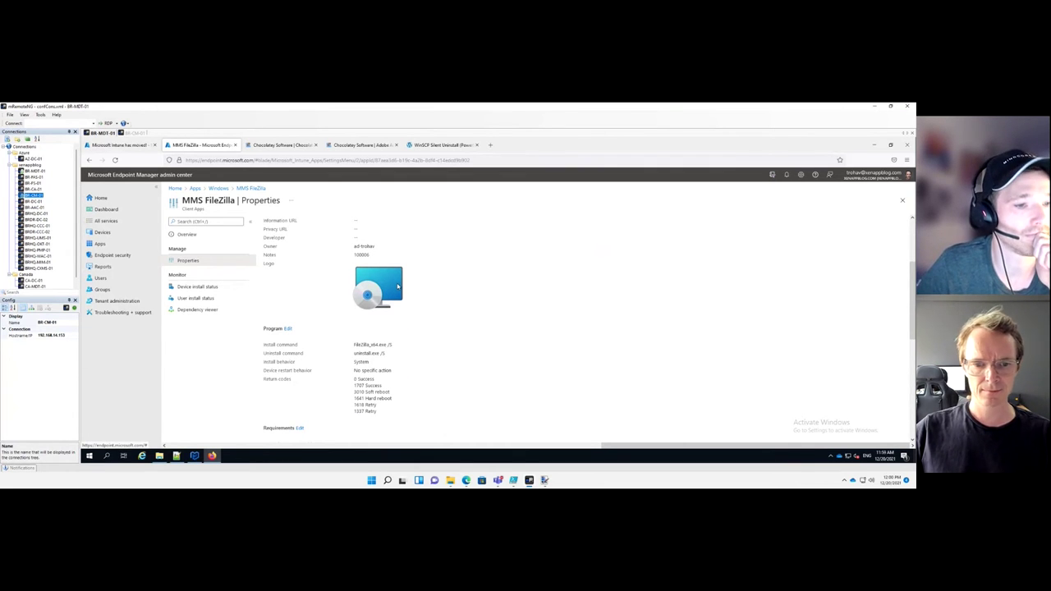
scroll(397, 286, "down", 2)
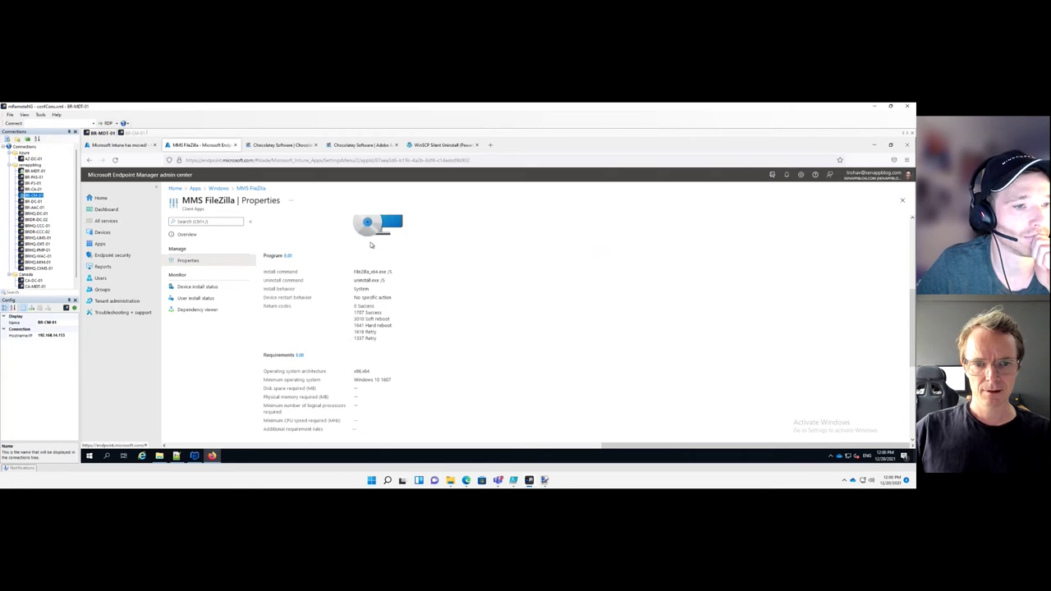
scroll(372, 247, "up", 1)
scroll(397, 310, "down", 2)
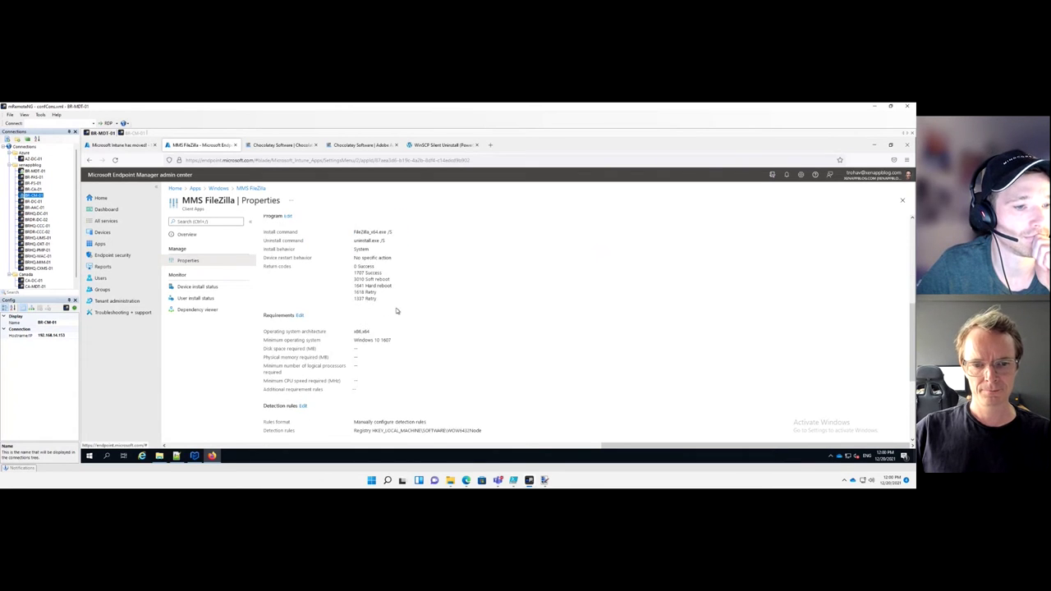
scroll(397, 311, "down", 3)
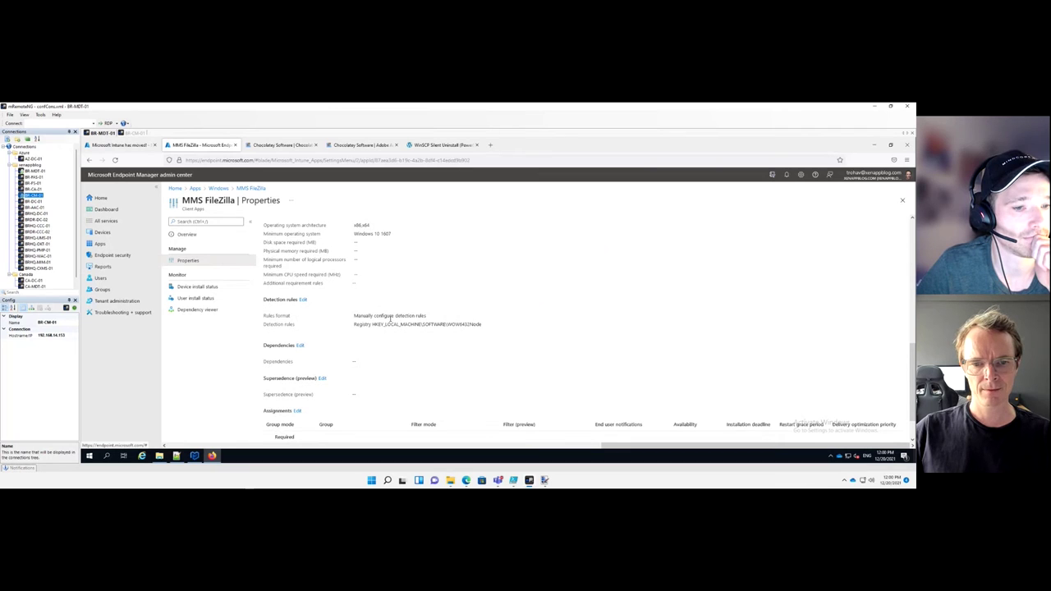
Edit MMS FileZilla's detection rules, inspect the WOW6432Node registry rule, then close it
left_click(304, 300)
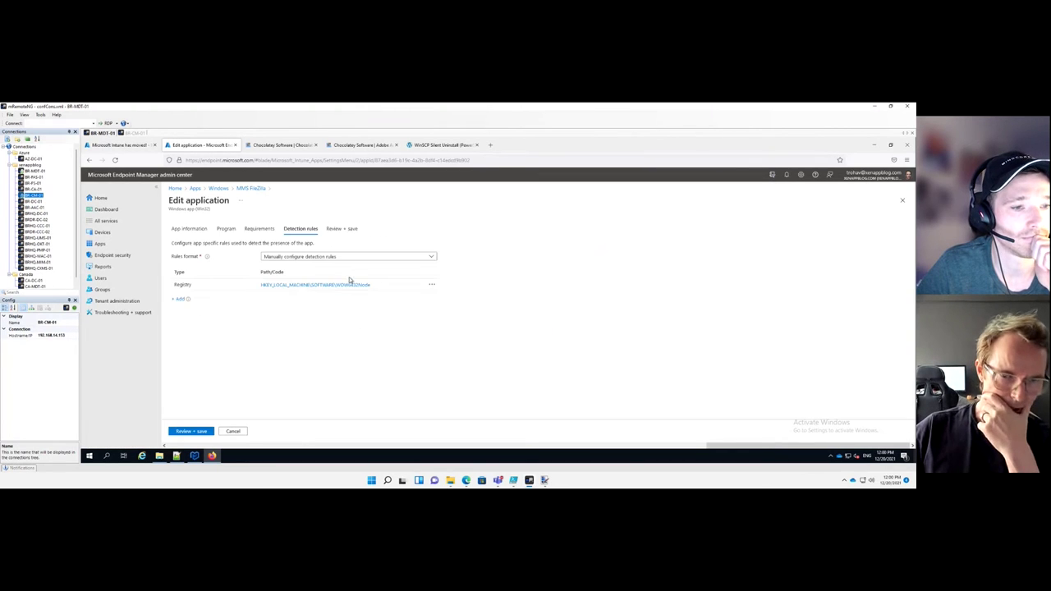
left_click(639, 299)
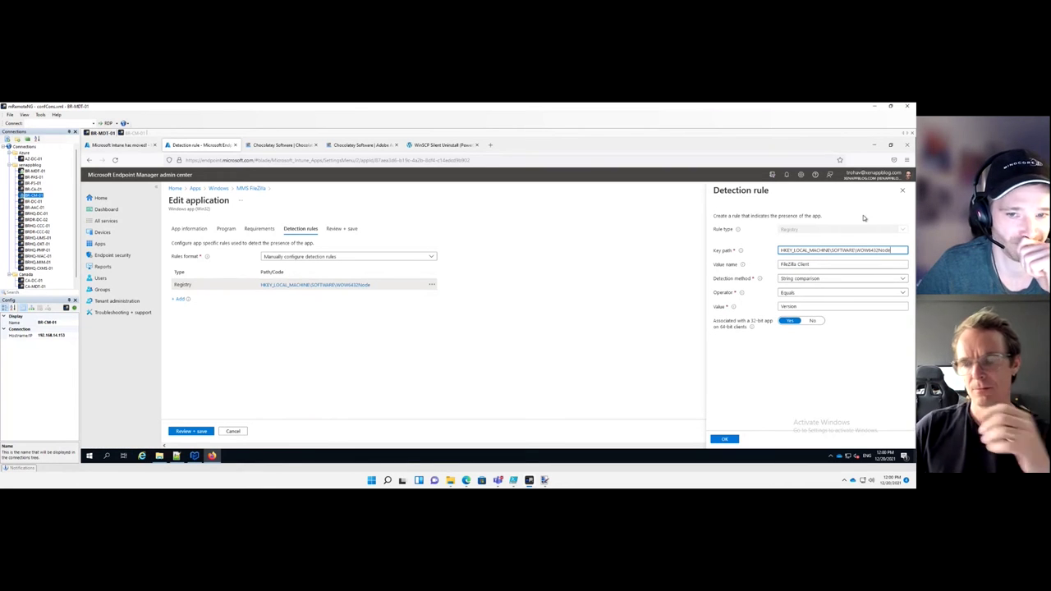
left_click(903, 191)
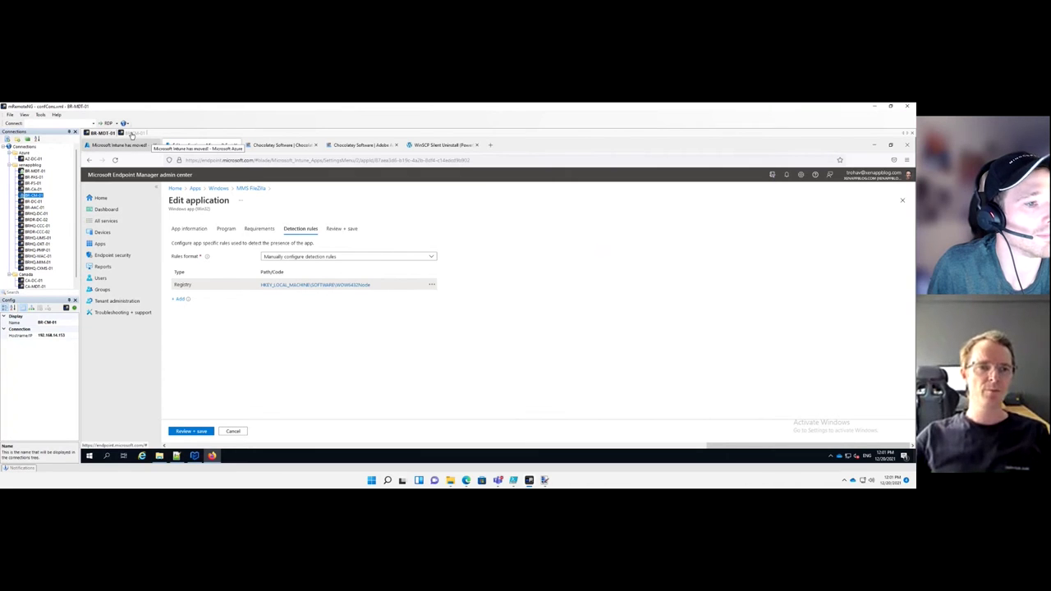
On BR-CM-01, list the 14 apps in ConfigMgr's Applications > Desktop > PatchMyPC folder
left_click(131, 133)
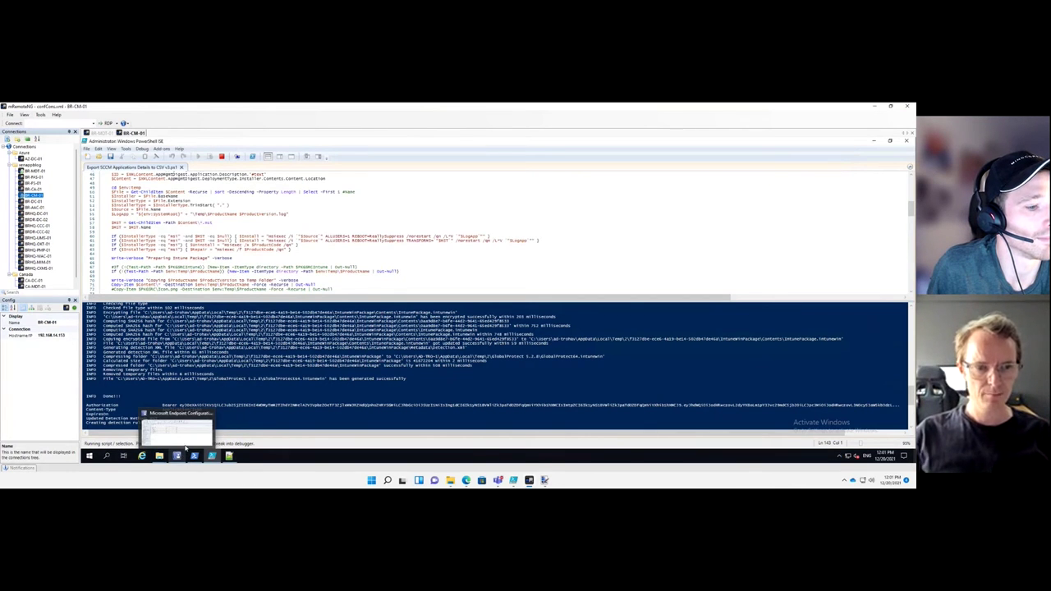
left_click(185, 449)
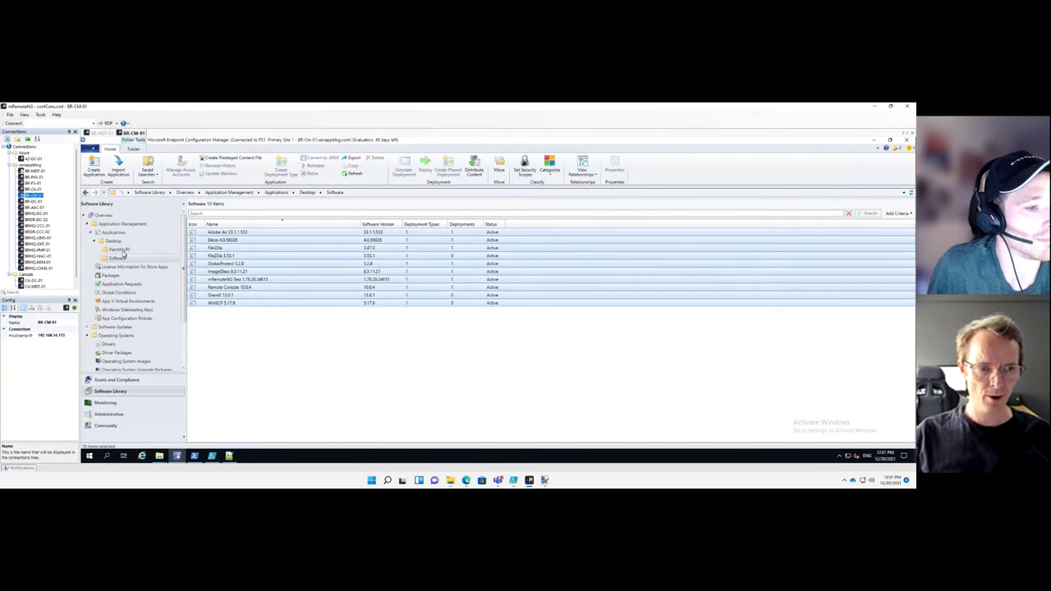
left_click(121, 250)
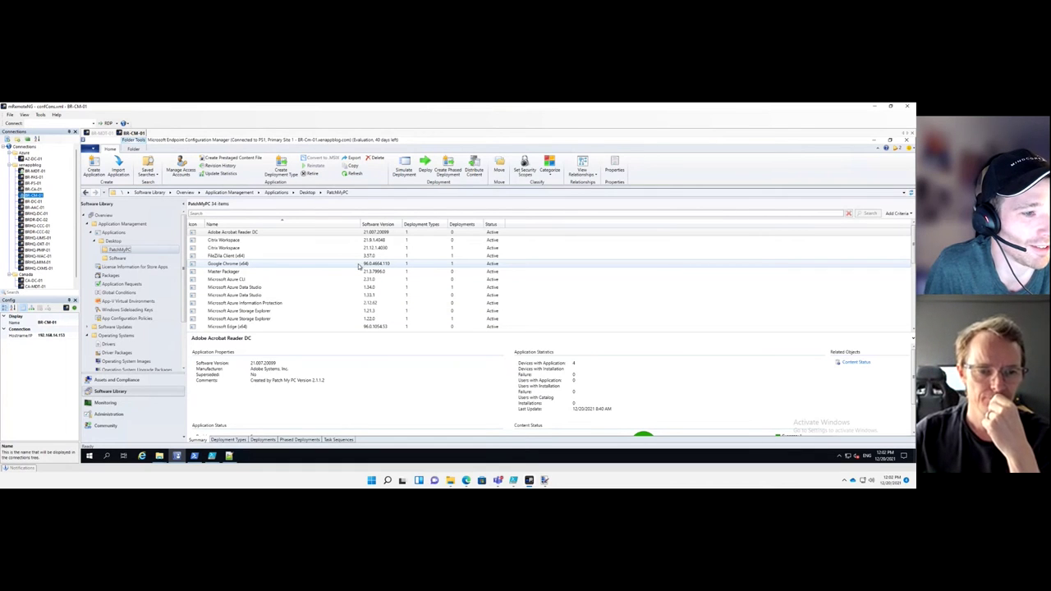
View the Visual C++ 2015-2022 Redistributable (x64) app, then return to the BR-MDT-01 session
scroll(359, 265, "down", 3)
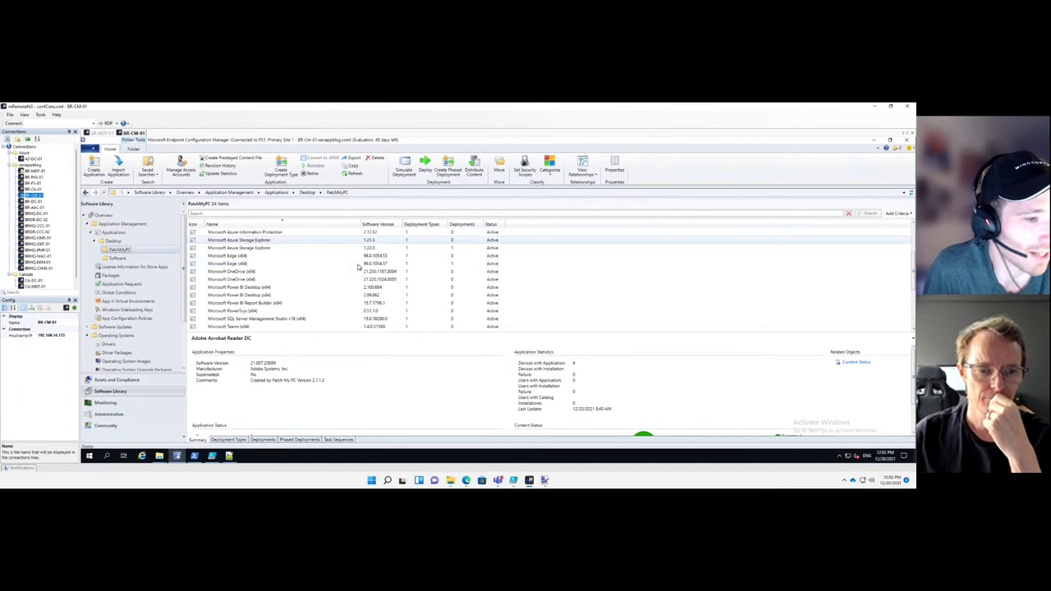
scroll(359, 266, "down", 1)
scroll(359, 265, "down", 3)
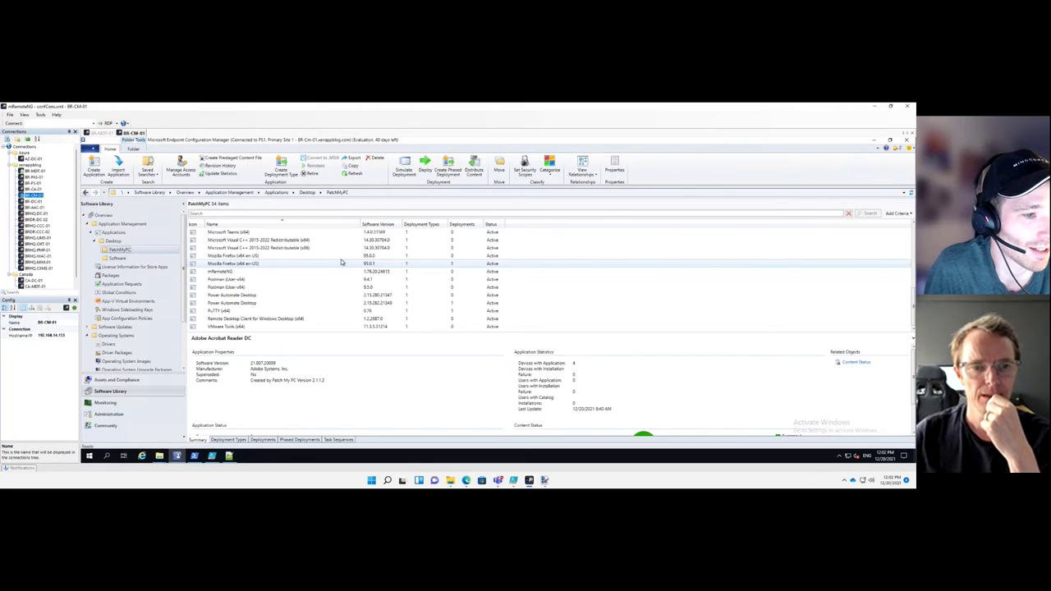
left_click(294, 241)
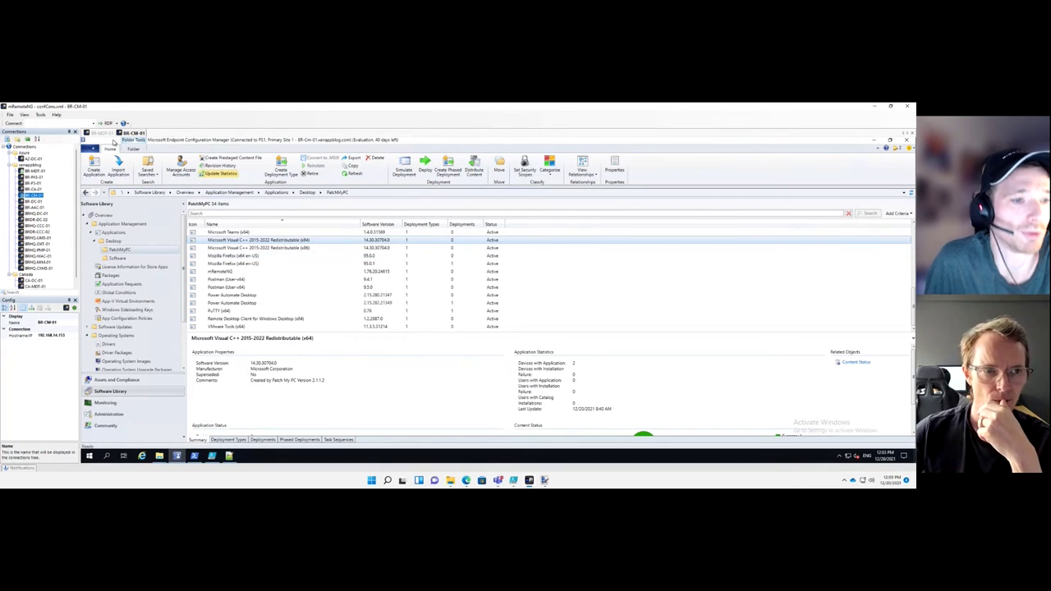
left_click(102, 133)
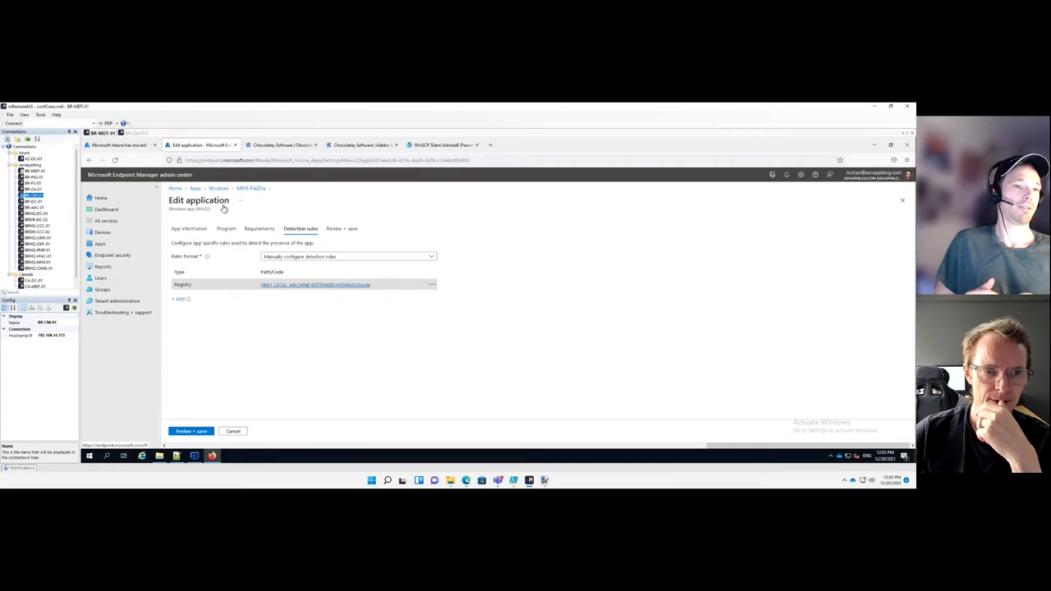
Filter Windows apps by 'mms' to show four MMS Win32 apps, including GlobalProtect 5.2.8
left_click(196, 189)
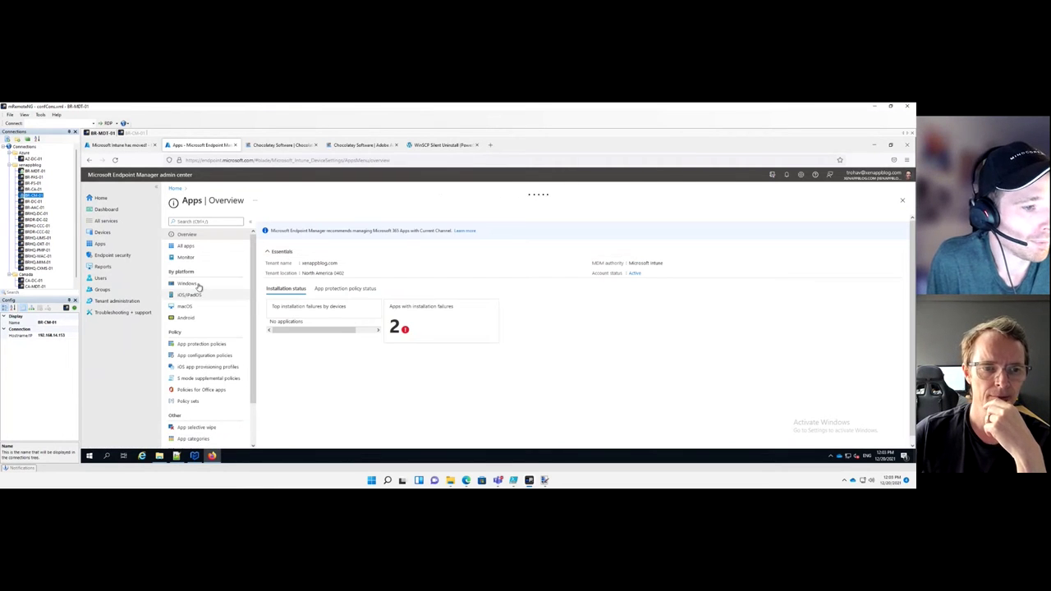
left_click(188, 284)
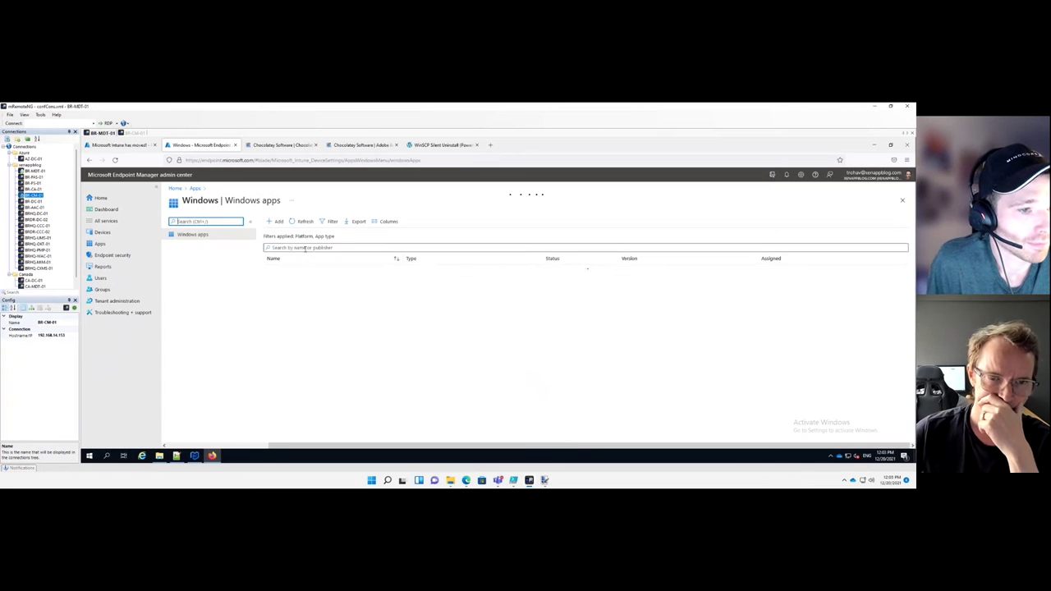
type("mms")
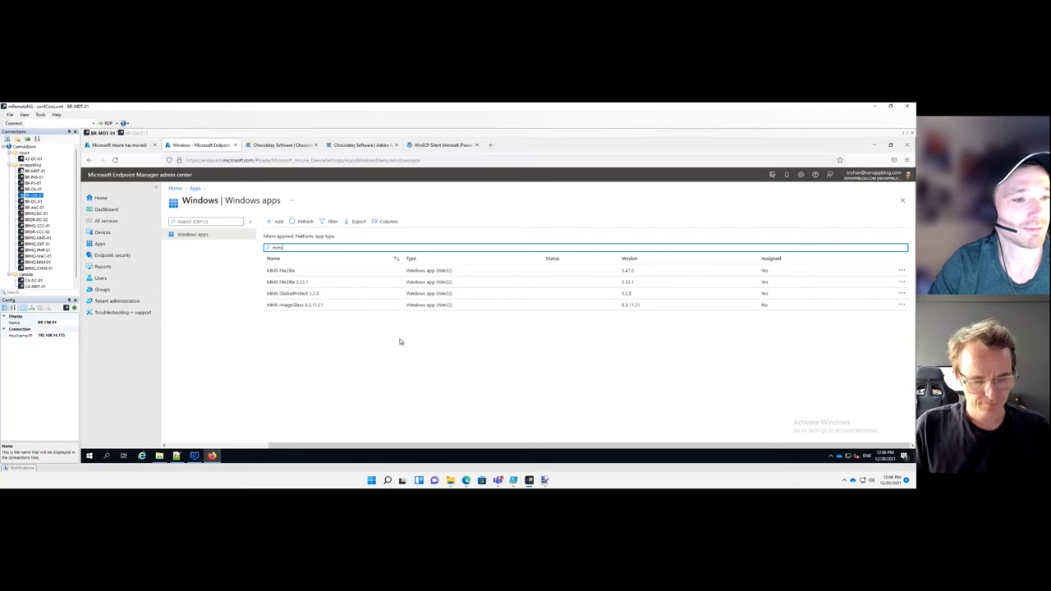
Replace the Windows apps search term with 'notepad++'
key("ctrl+a")
type("not")
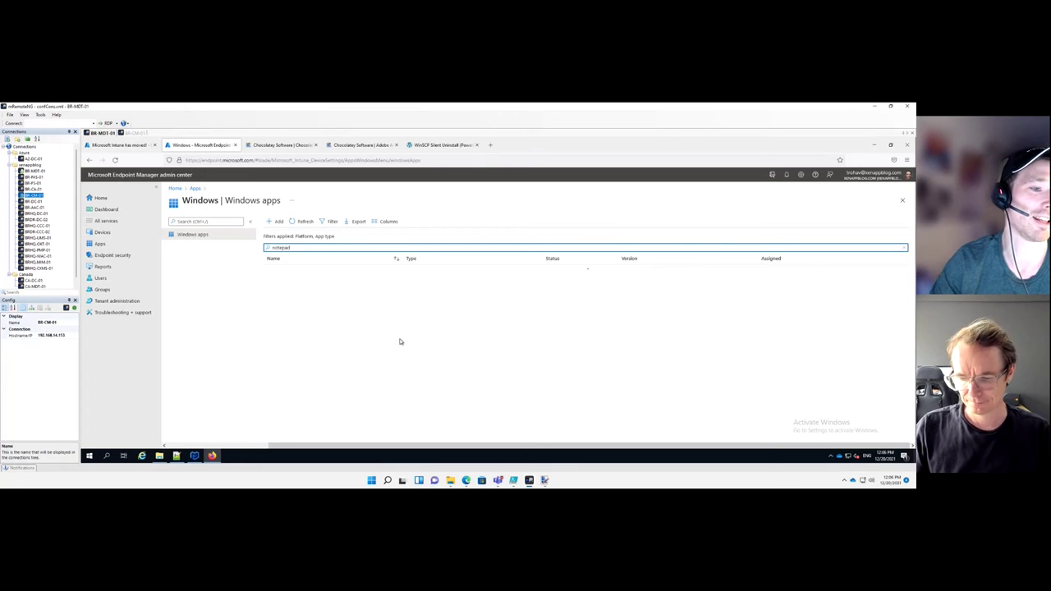
type("epad+")
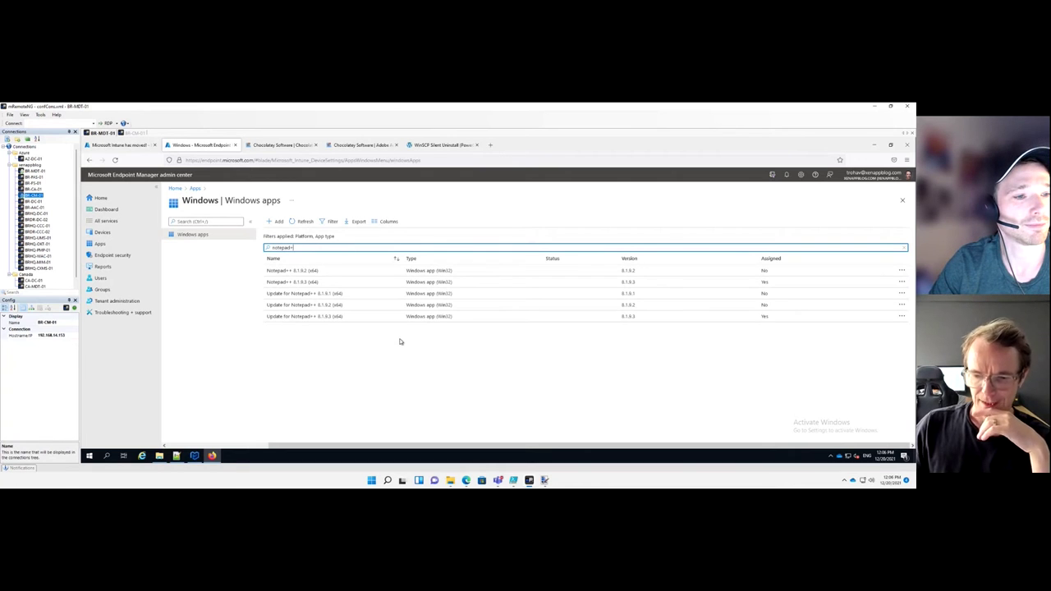
type("+")
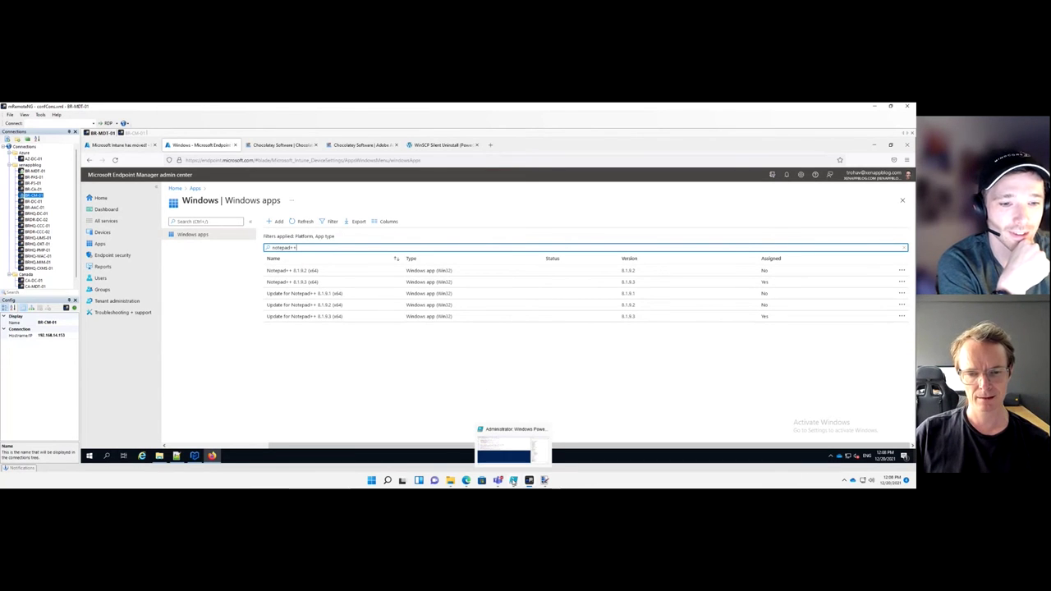
Copy the patchmypc definitions.xml URL from line 36 of the ISE script, then return to Edge
left_click(513, 482)
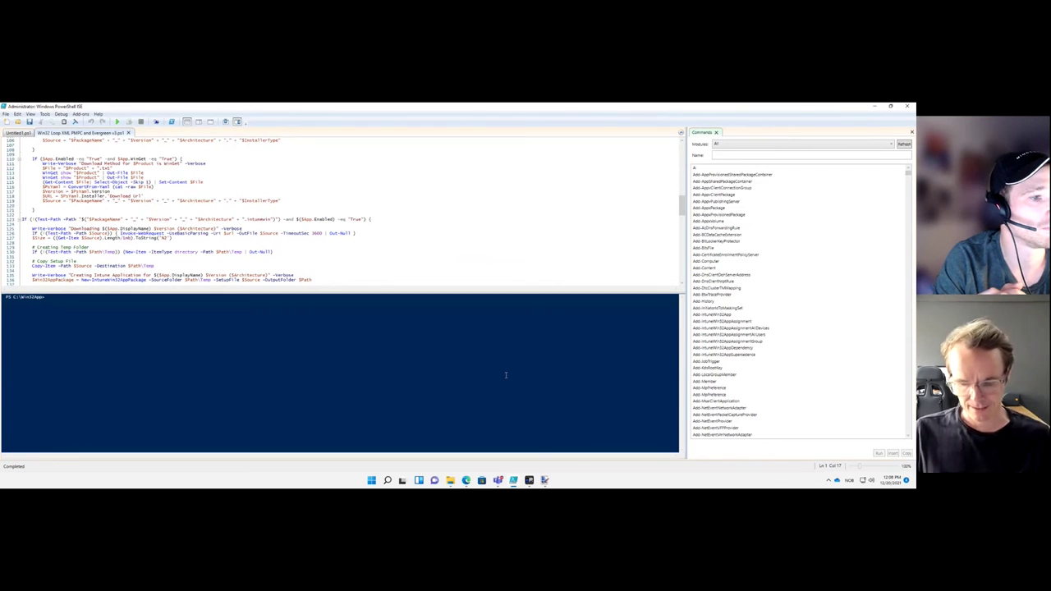
key("Left")
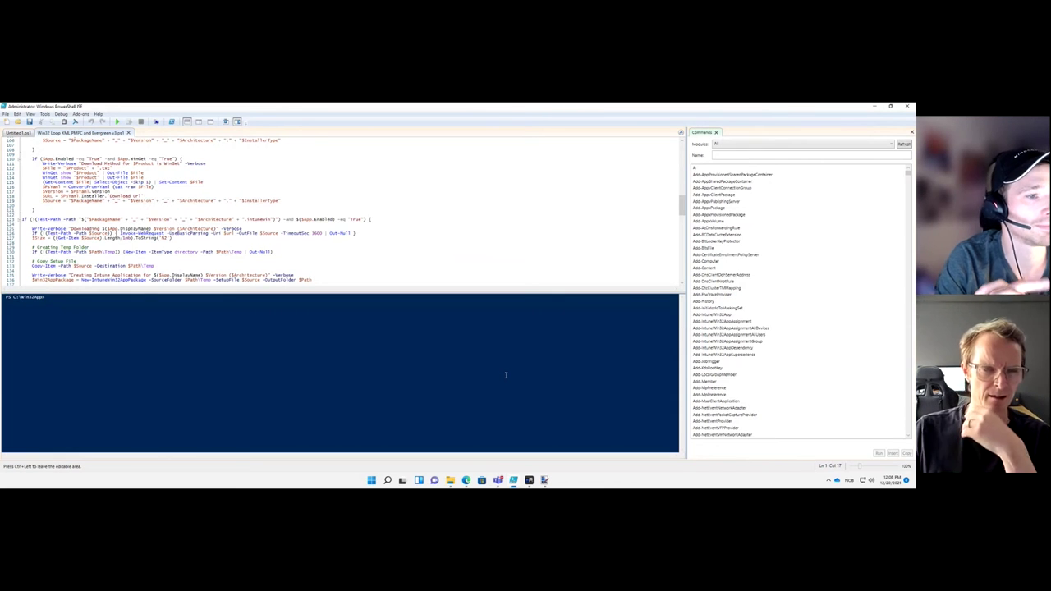
left_click_drag(681, 208, 682, 153)
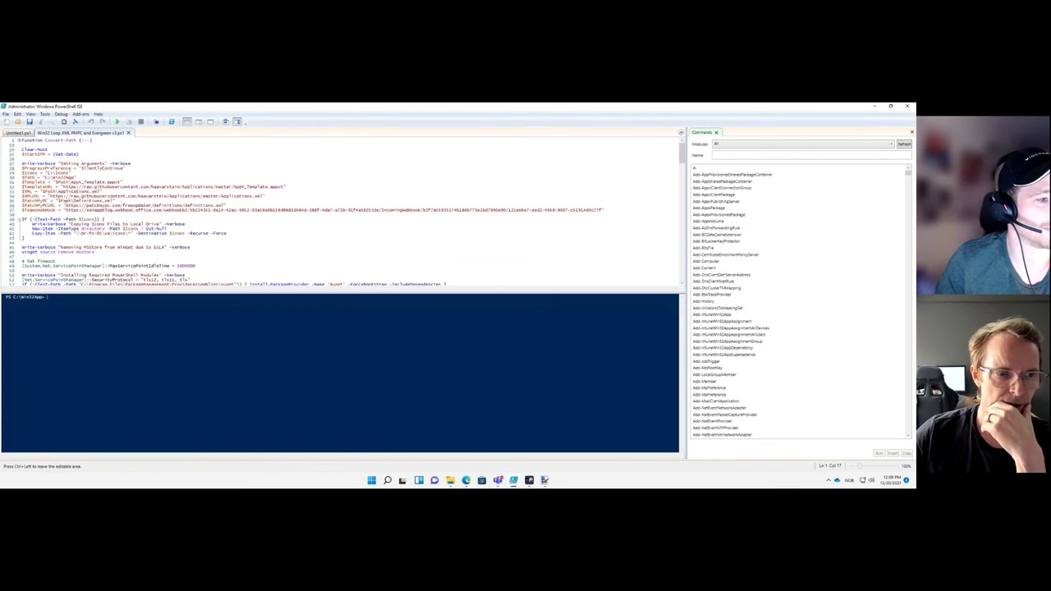
left_click_drag(65, 204, 226, 205)
key("ctrl+c")
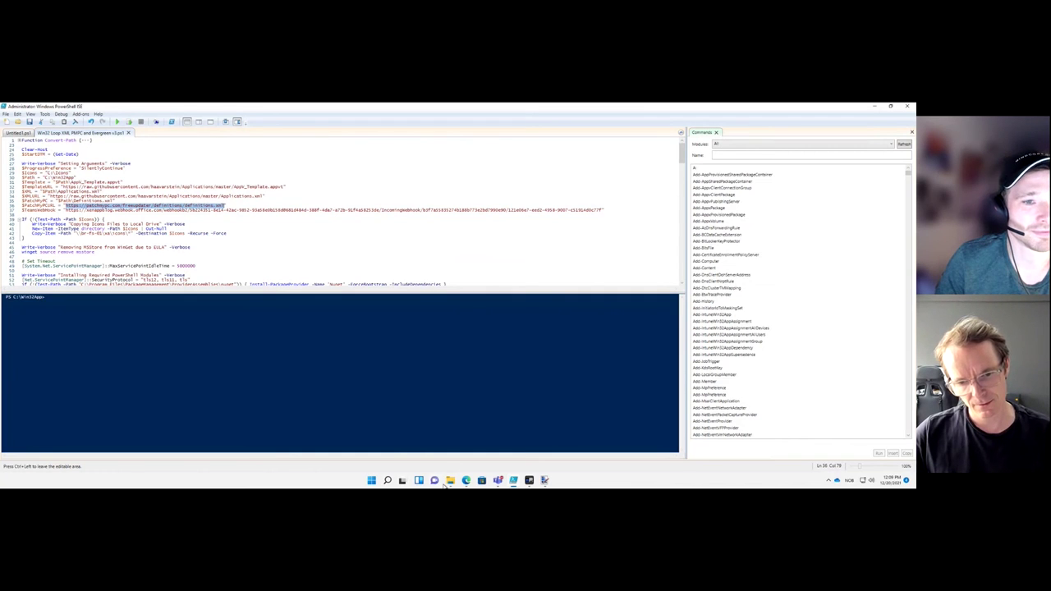
left_click(465, 481)
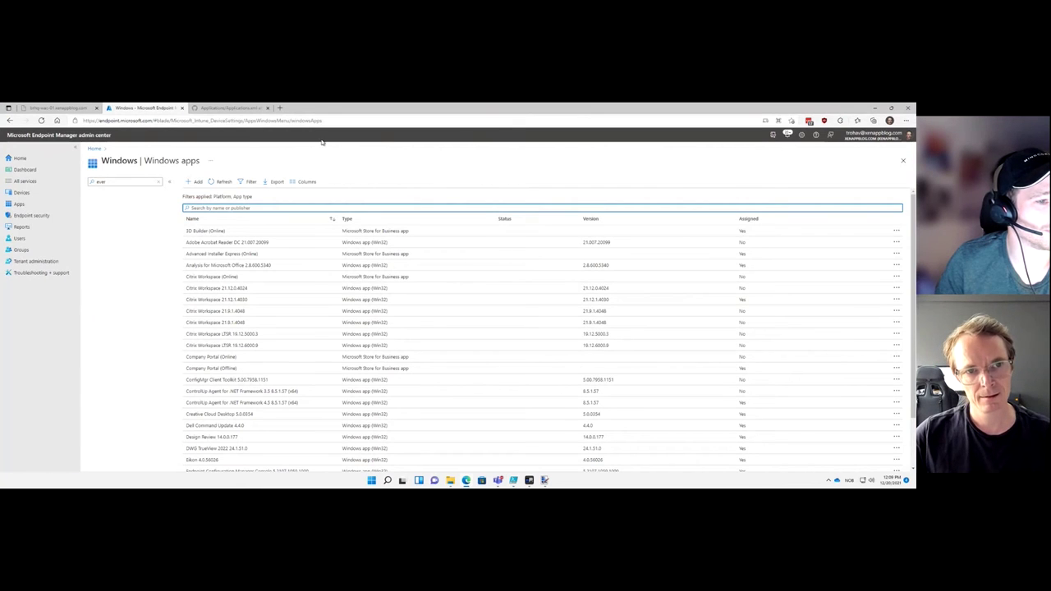
Load the copied definitions.xml URL in a new Edge tab, then bring up the Win+X menu
left_click(280, 108)
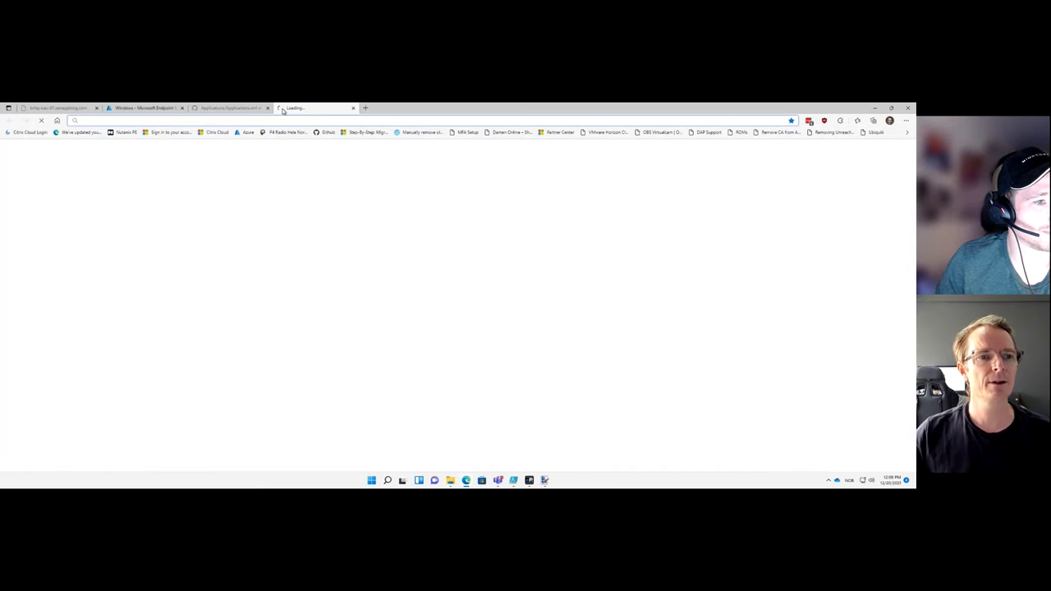
key("ctrl+v")
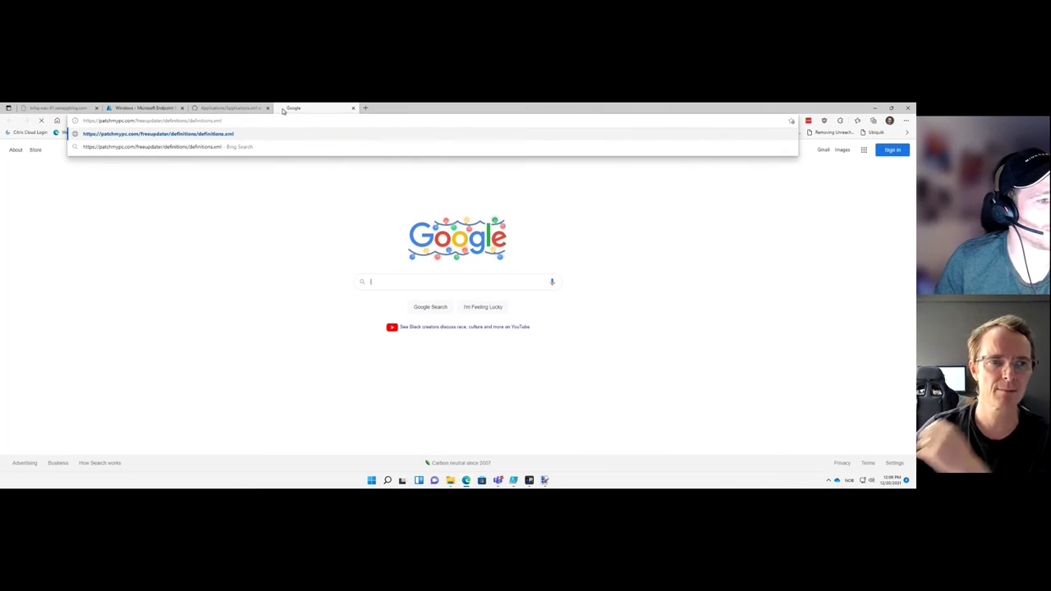
key("Return")
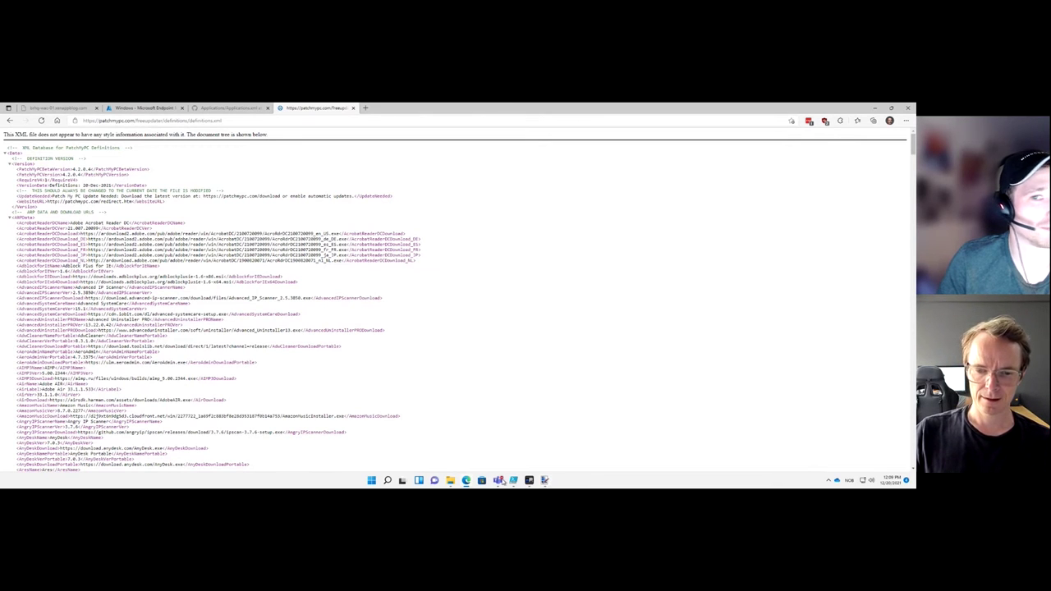
mouse_move(493, 482)
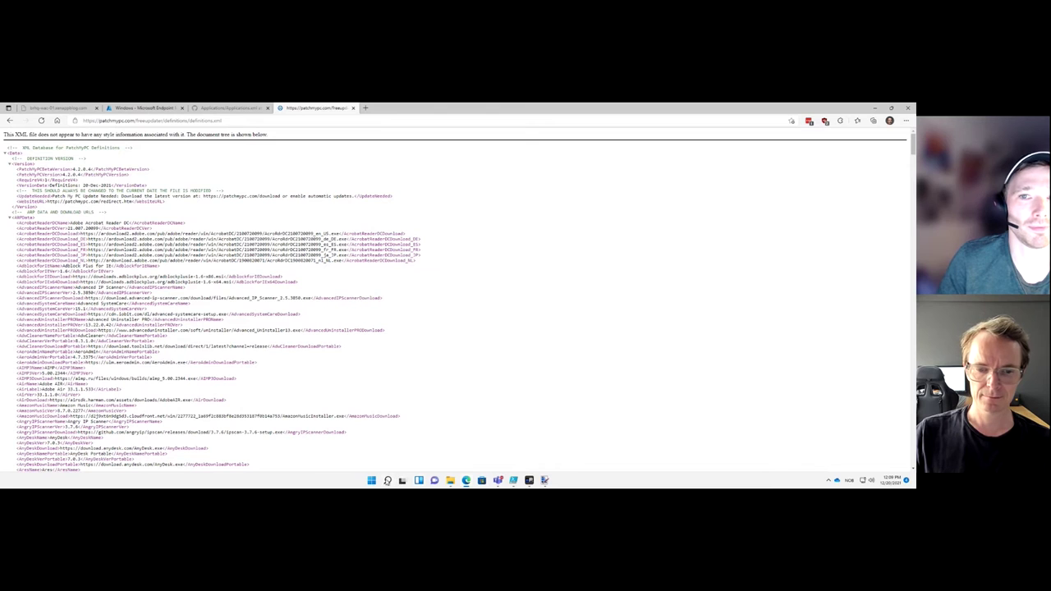
key("super+x")
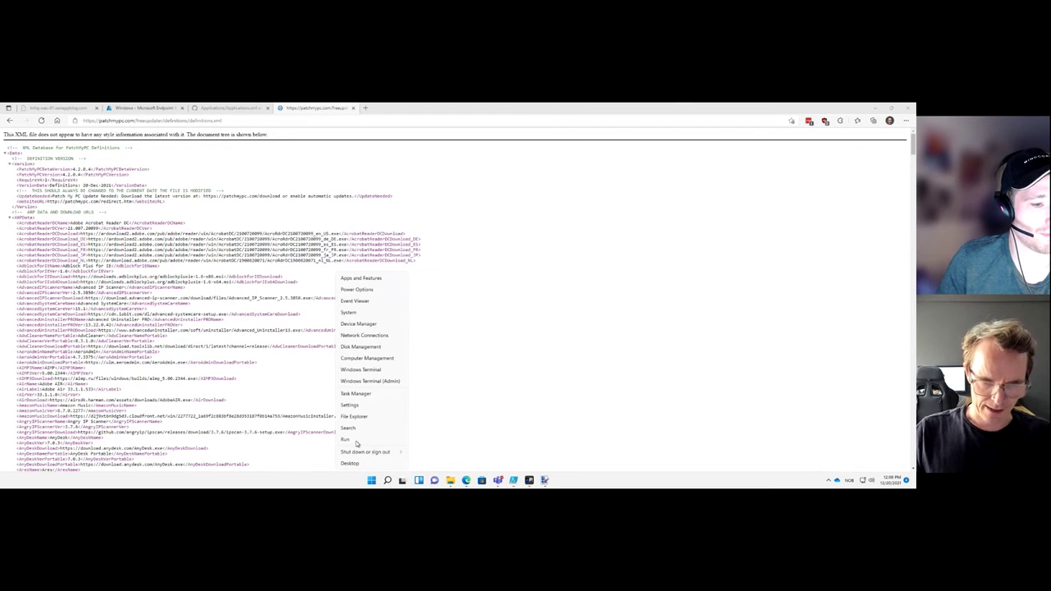
Launch Command Prompt via Run with cmd and display winget's help
left_click(356, 440)
type("cmd")
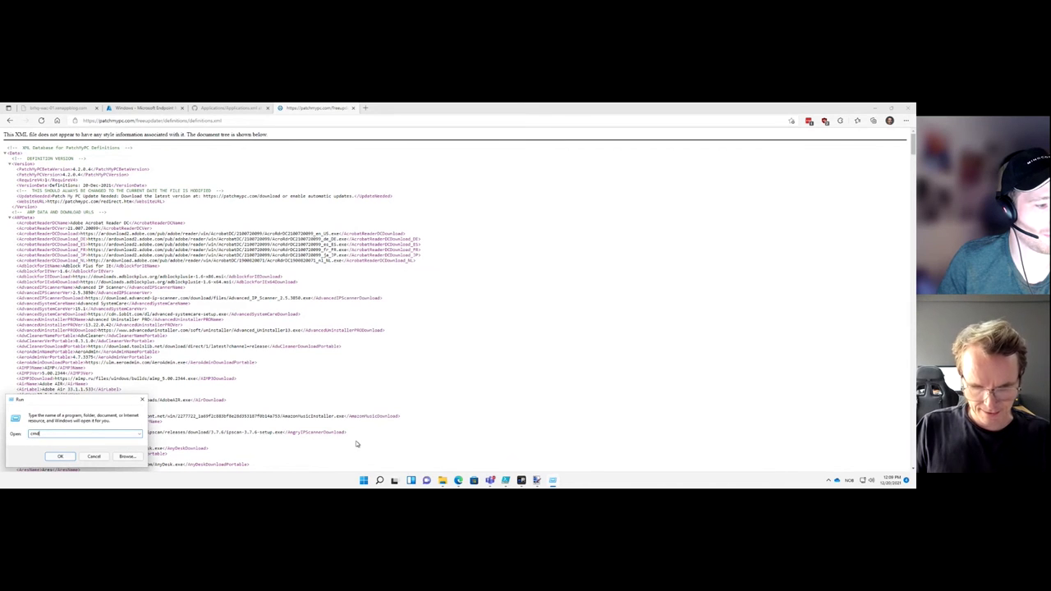
key("Return")
type("winget")
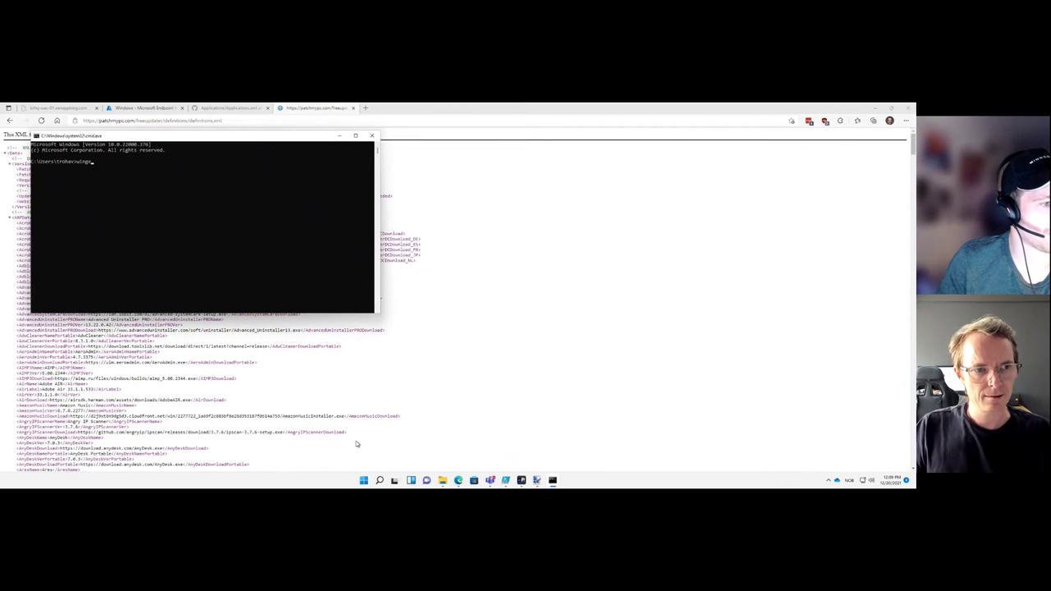
key("Return")
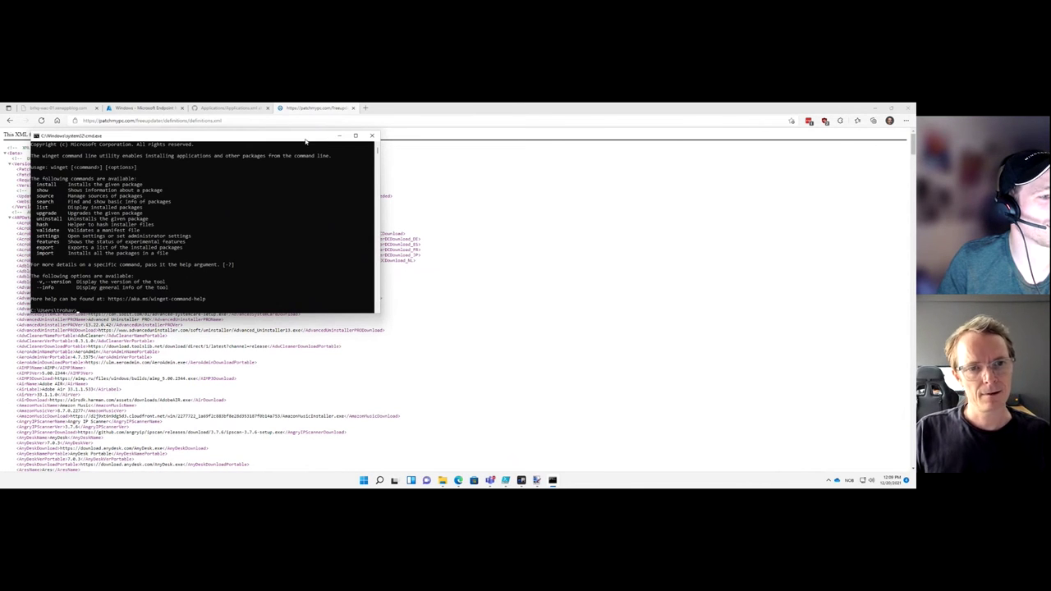
left_click_drag(305, 137, 490, 177)
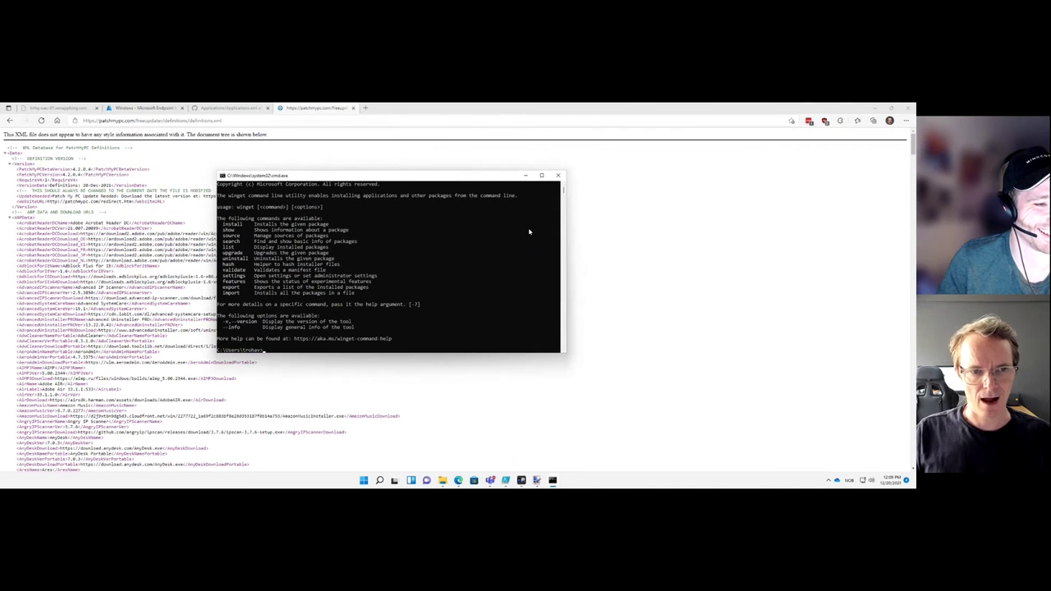
Run 'winget show', then start Windows PowerShell inside the console
type("winget")
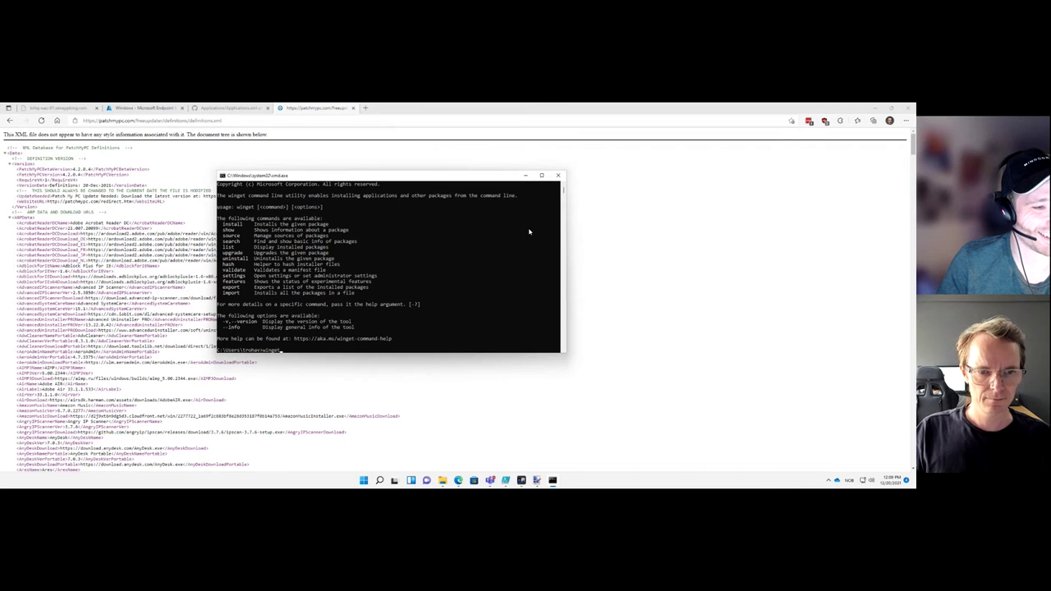
type("sh")
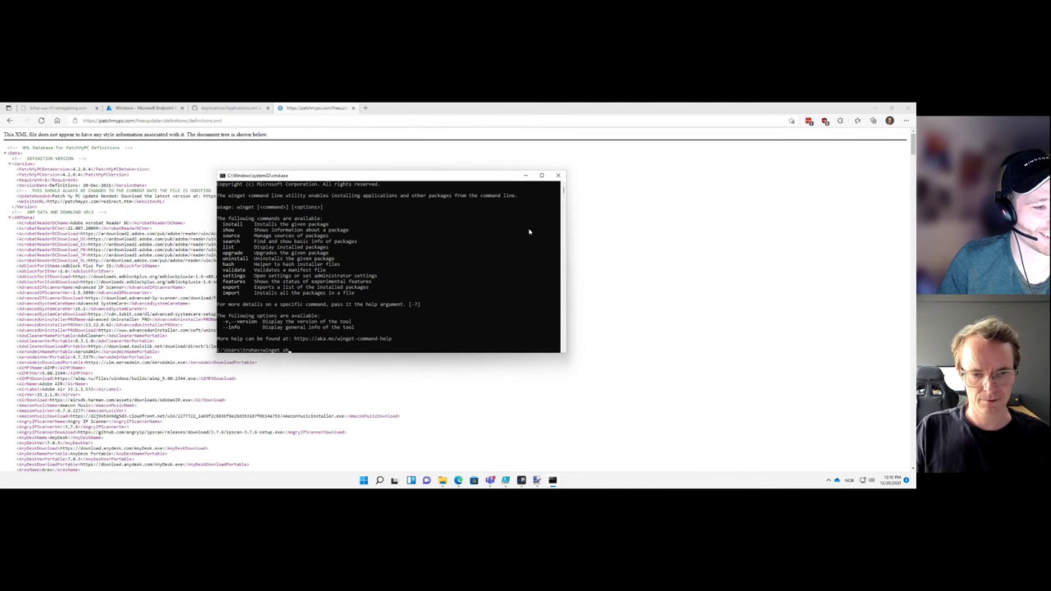
type("ow")
key("Return")
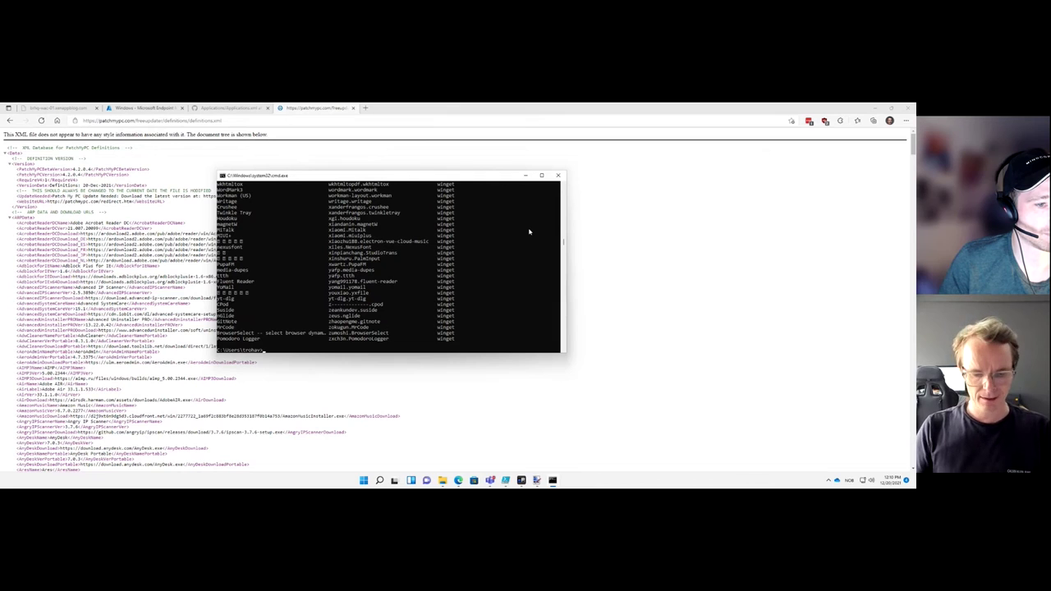
type("powershell")
key("Return")
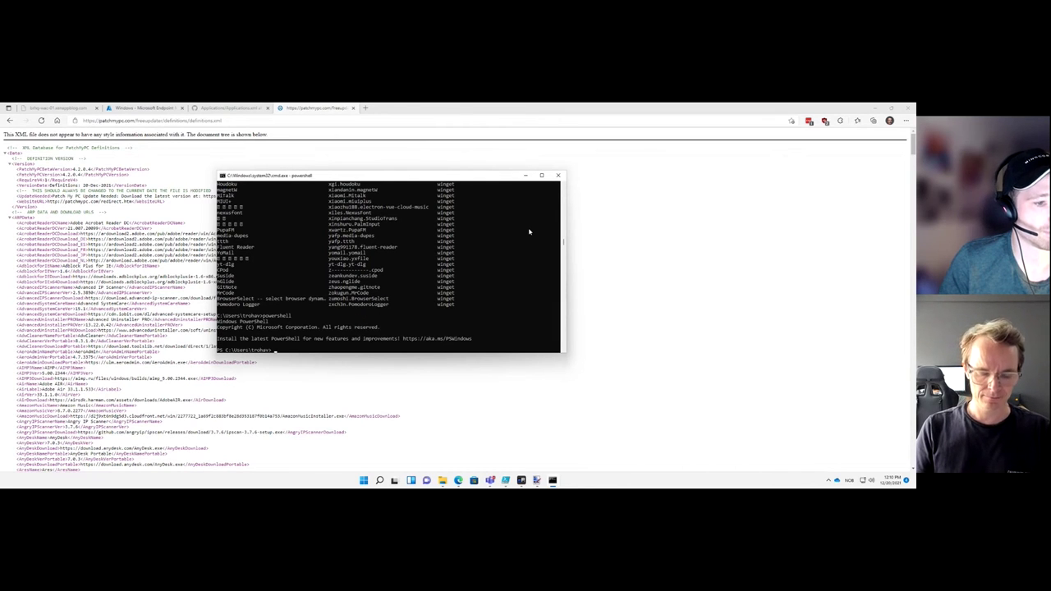
Edit the command to find-evergreenapp and run it to print the Evergreen app table
type("wi-execut")
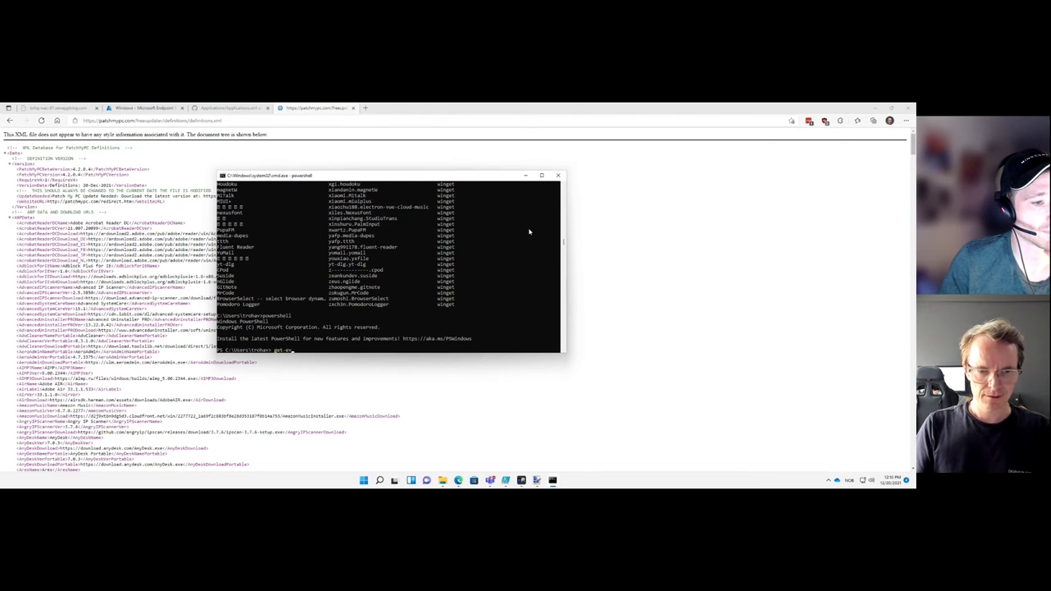
type("napps")
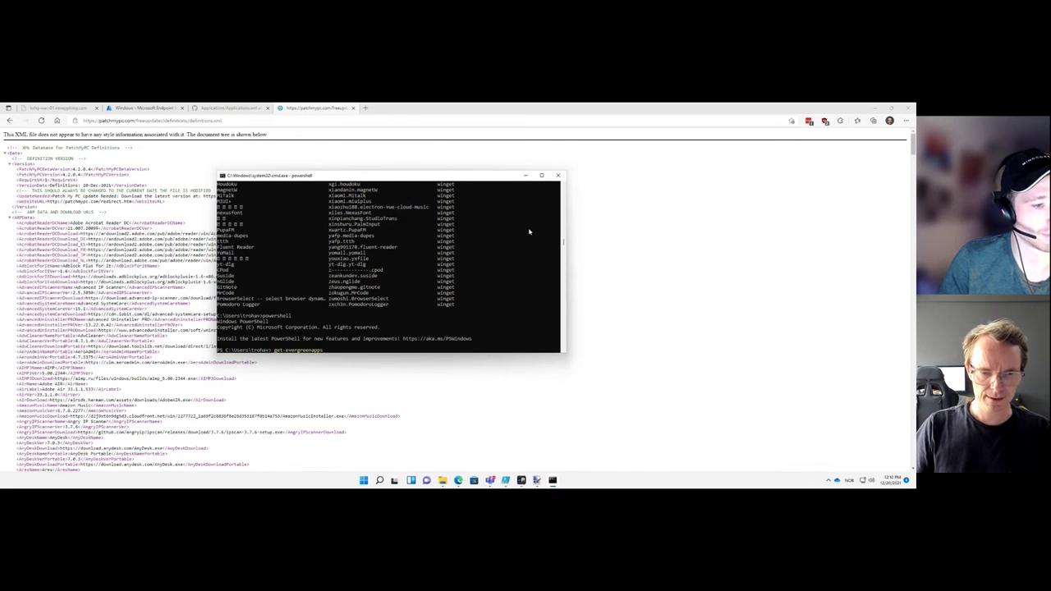
key("Home")
key("Delete")
key("Delete")
key("Delete")
type("find")
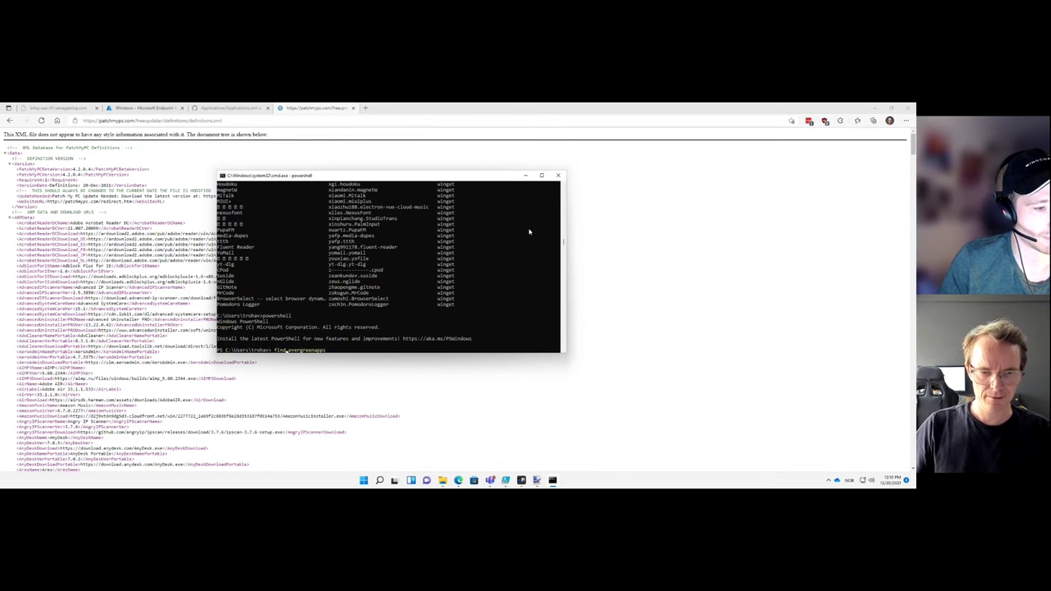
key("End")
key("BackSpace")
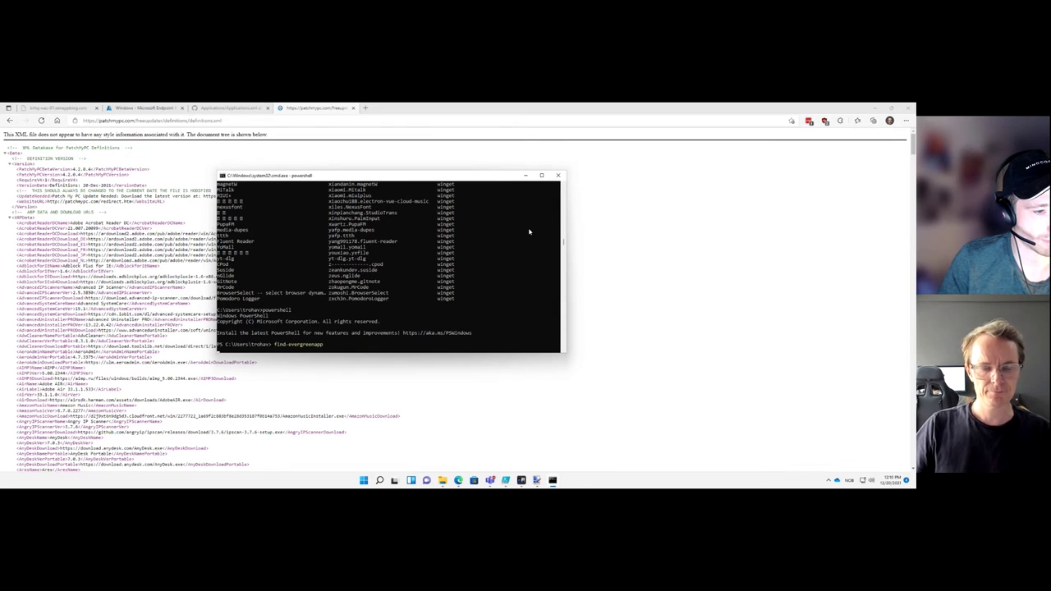
key("Return")
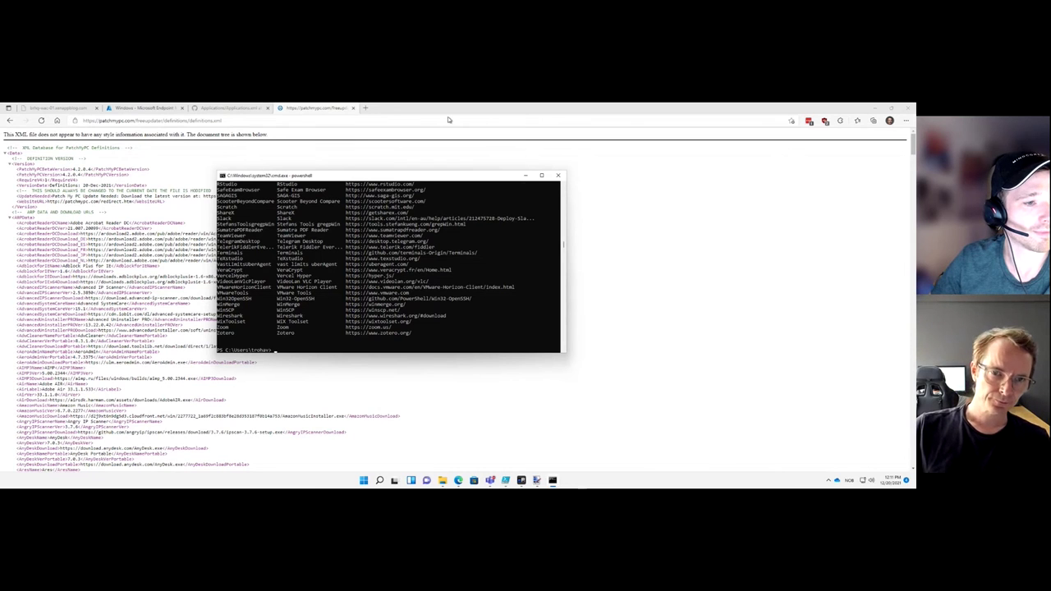
left_click(255, 107)
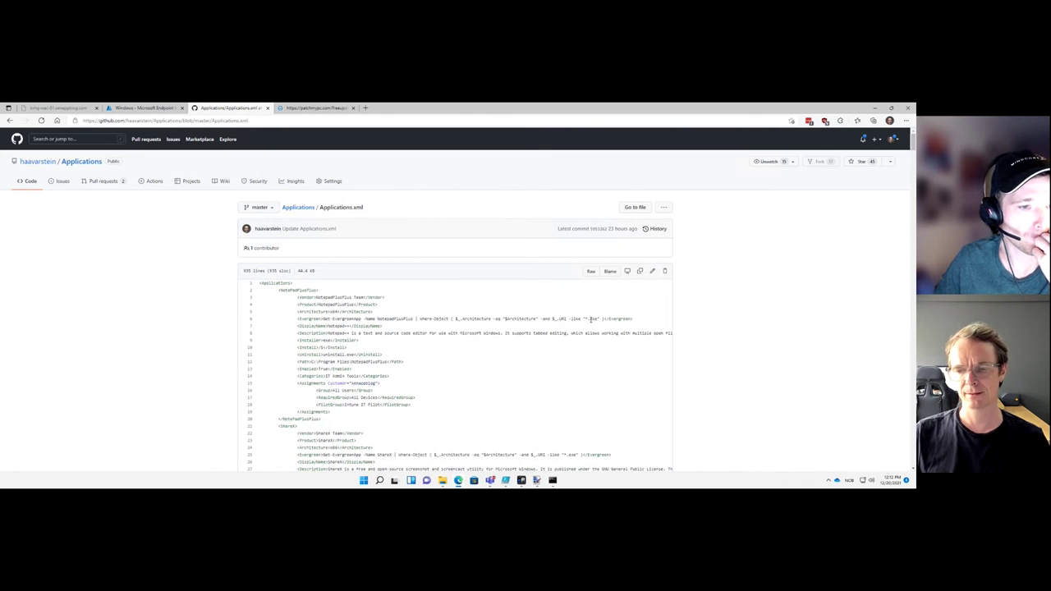
scroll(547, 329, "down", 1)
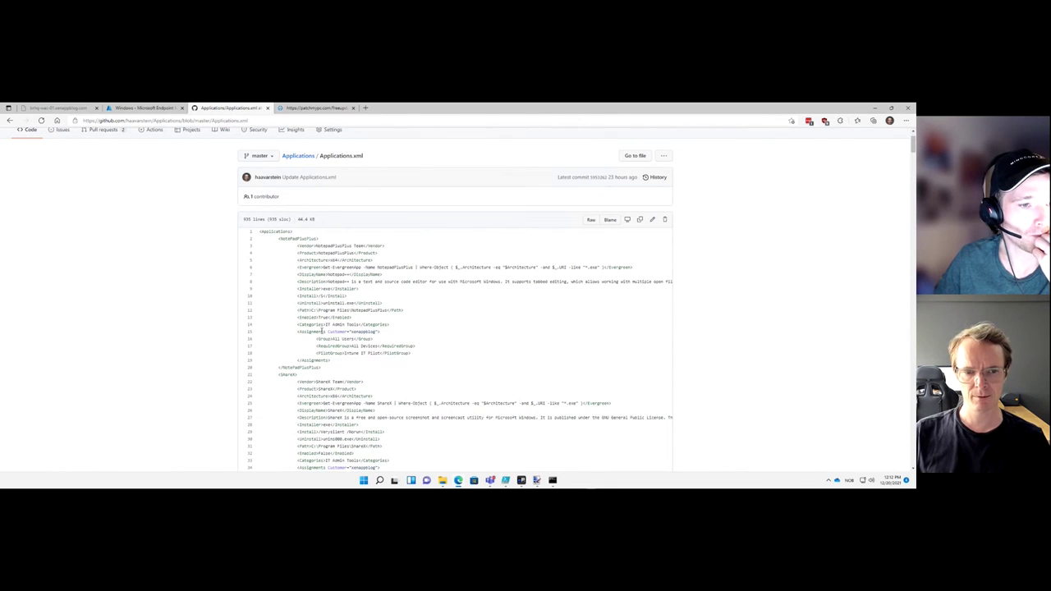
scroll(358, 346, "down", 1)
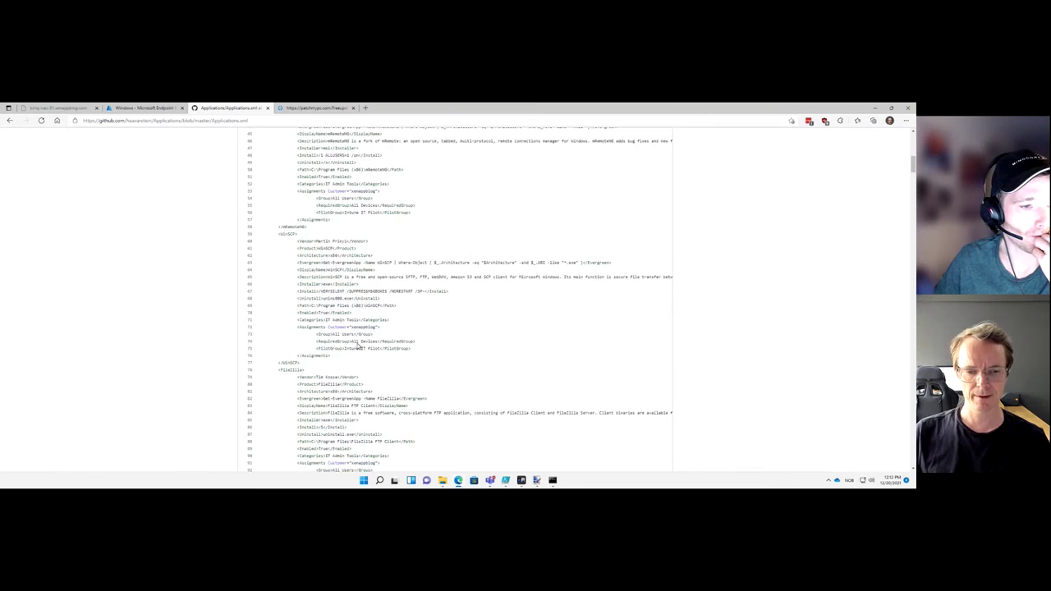
scroll(358, 346, "up", 10)
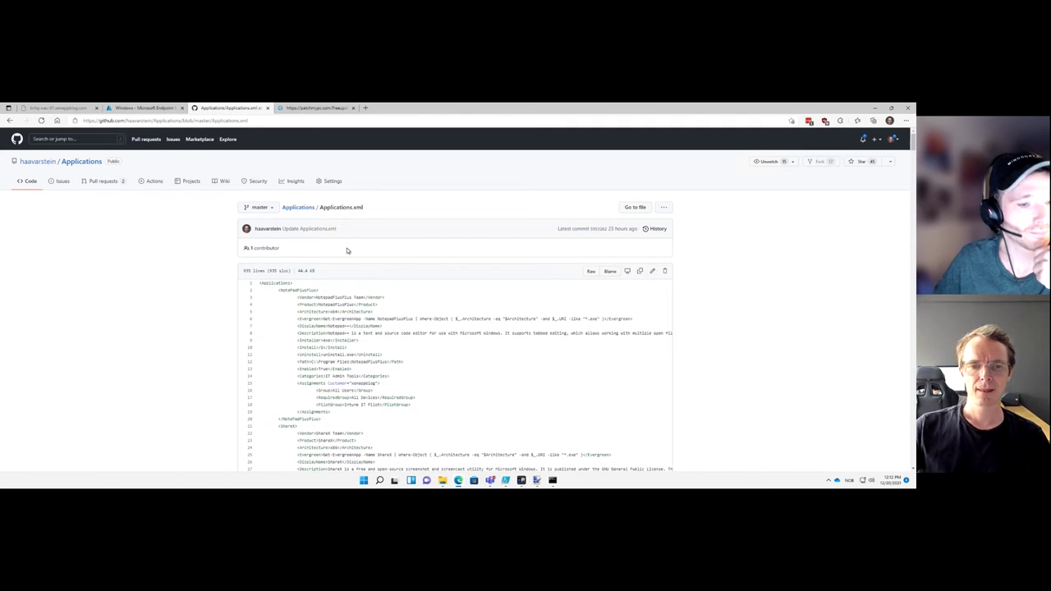
scroll(335, 263, "down", 1)
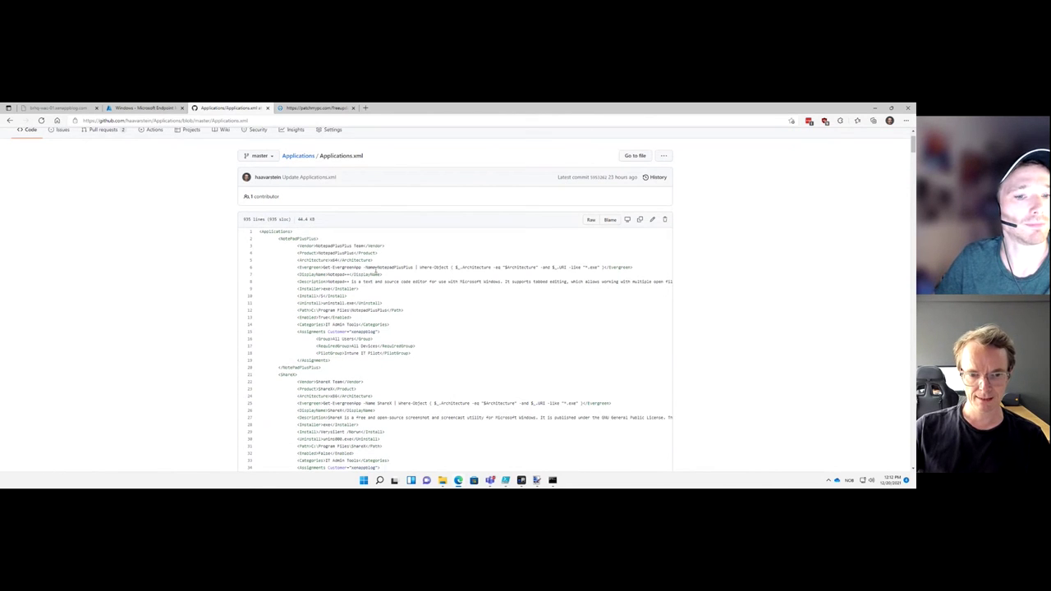
scroll(374, 268, "down", 1)
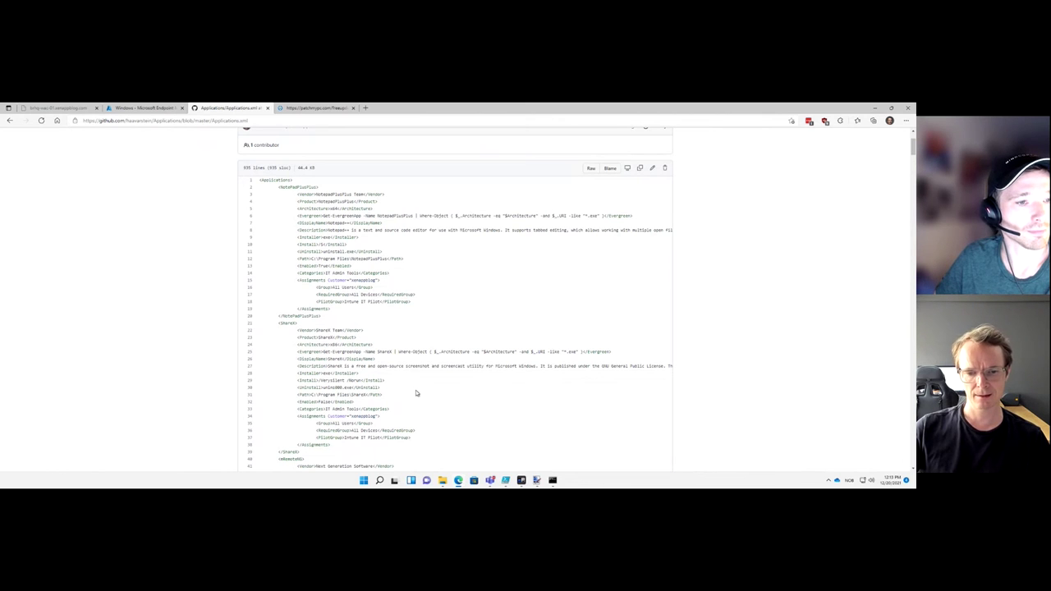
Review the Intune Windows apps and Notepad++ Config.xml, then bring the conversion script forward in ISE
left_click(522, 480)
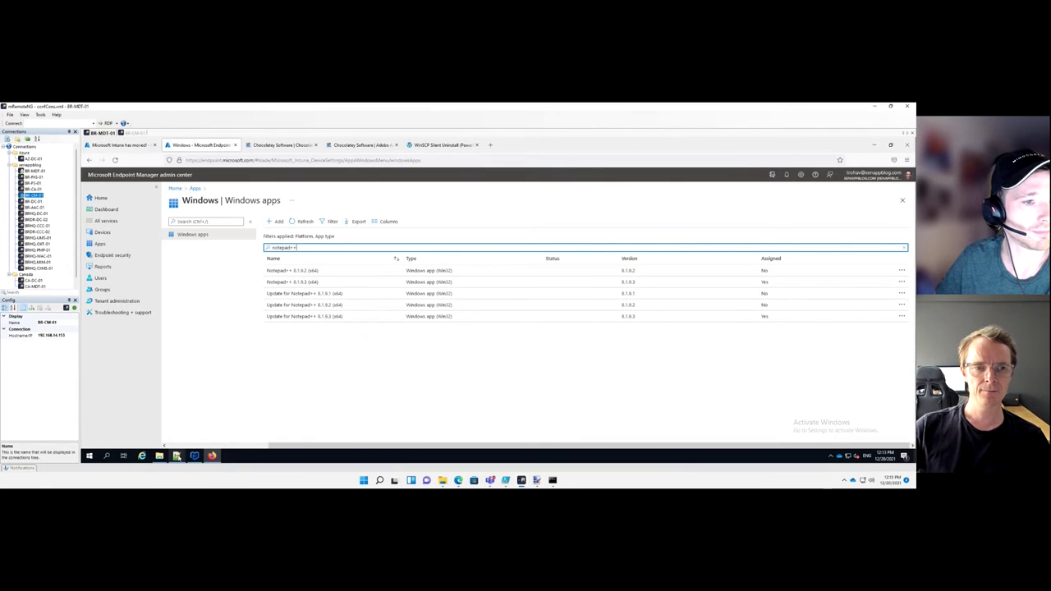
left_click(176, 456)
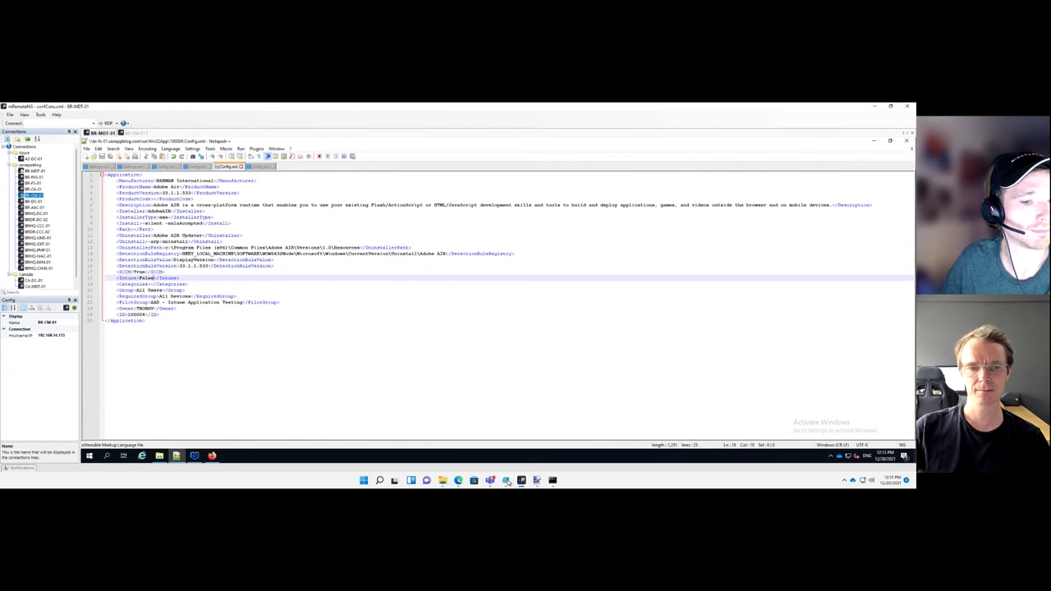
left_click(506, 482)
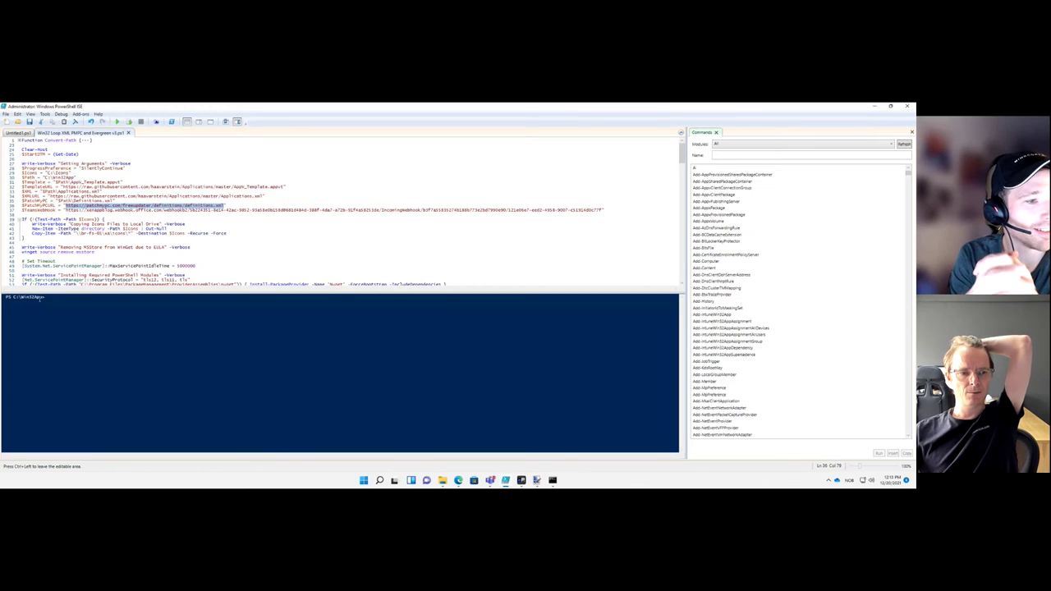
Run the conversion script and check C:\Win32App for the Notepad++ 8.1.9.3 package output
left_click(442, 482)
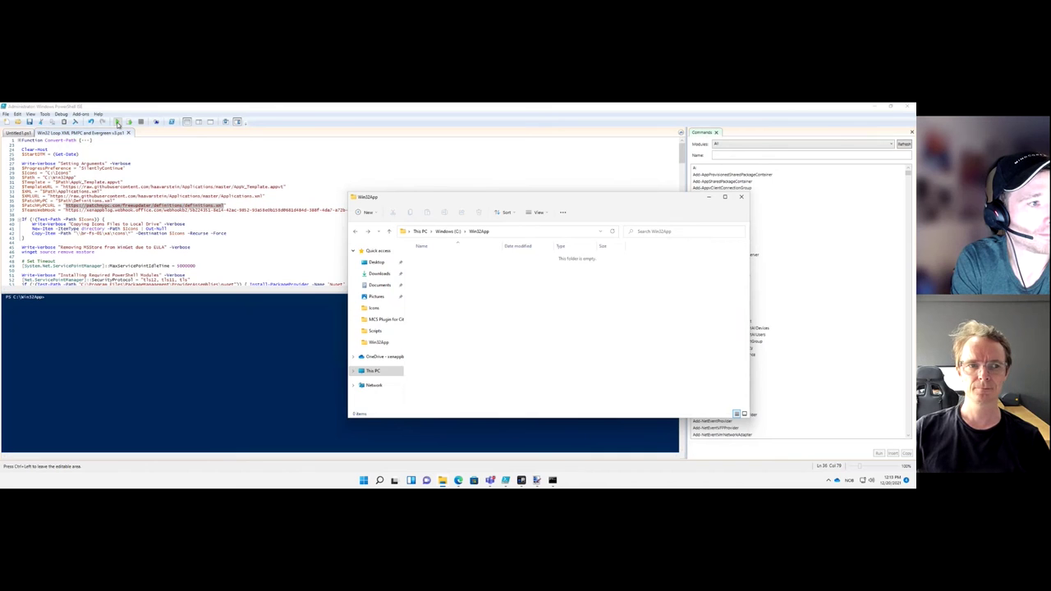
left_click(118, 122)
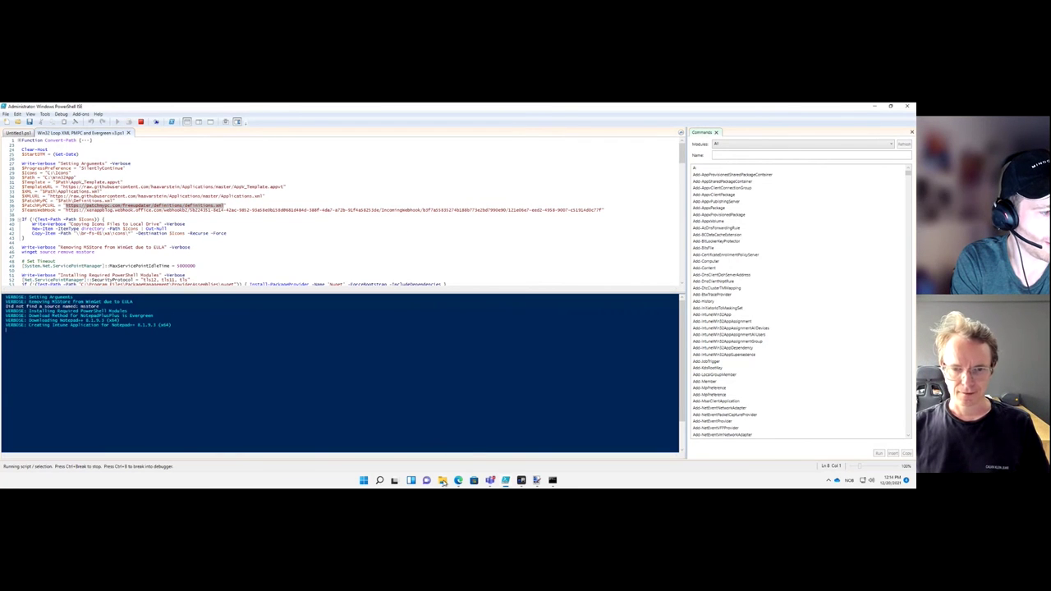
left_click(443, 482)
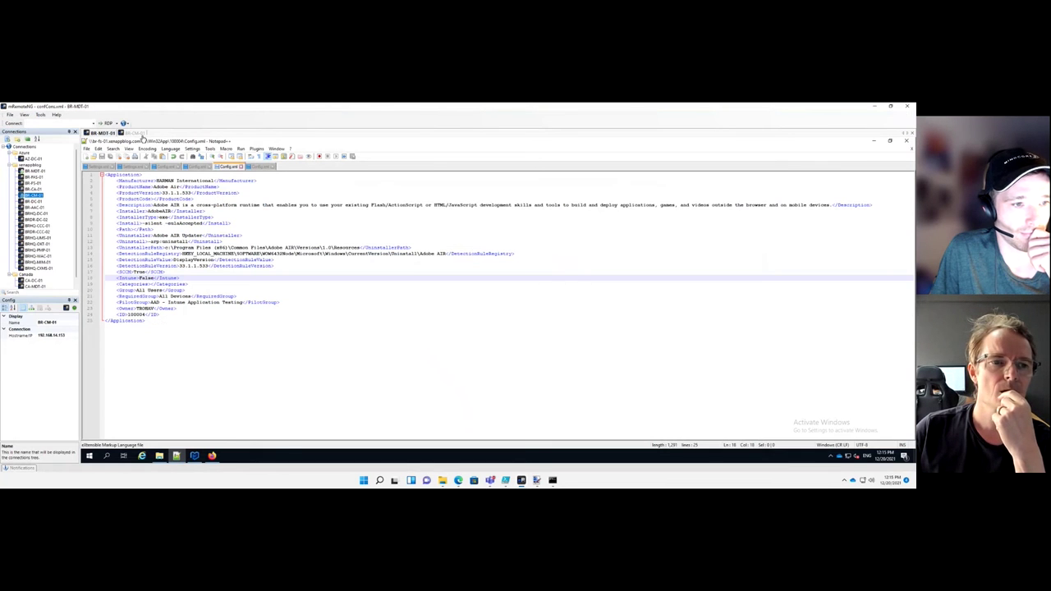
Filter the Intune Windows apps list by 'evergr' and open Evergreen-mRemoteNG
left_click(212, 456)
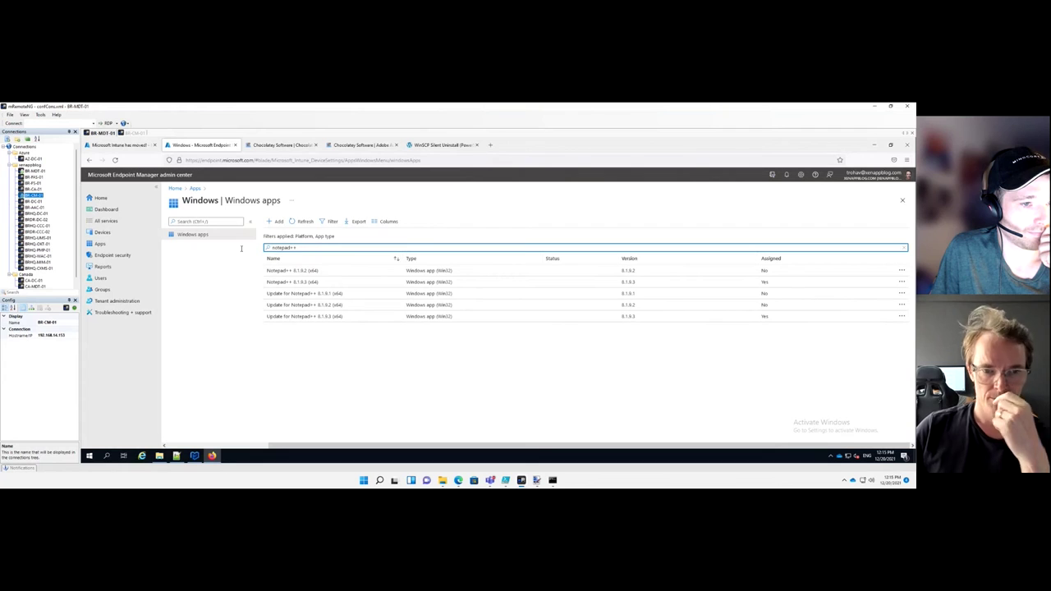
left_click_drag(304, 248, 241, 252)
type("ever")
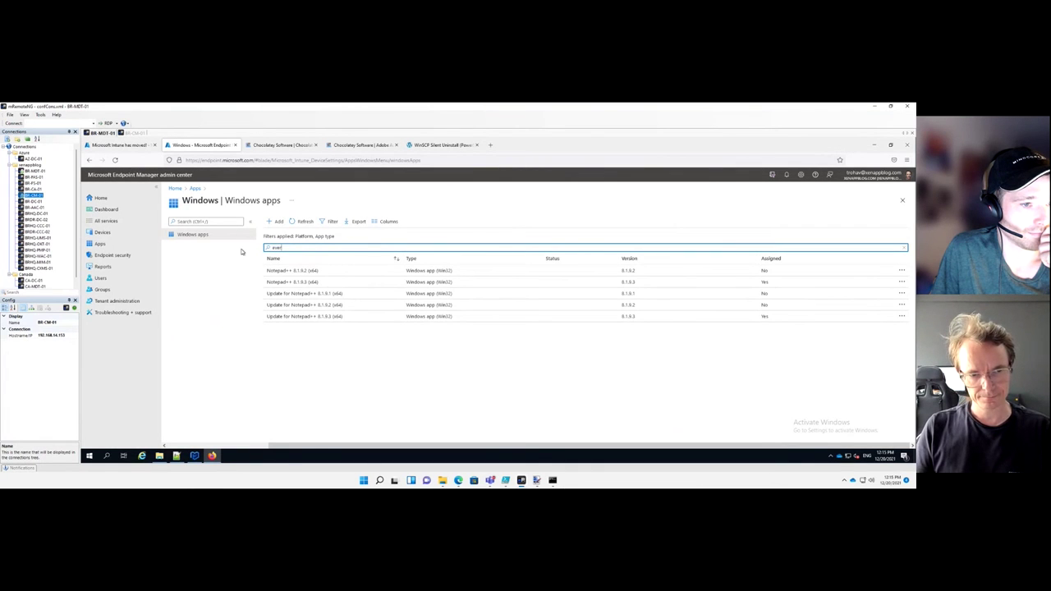
type("green")
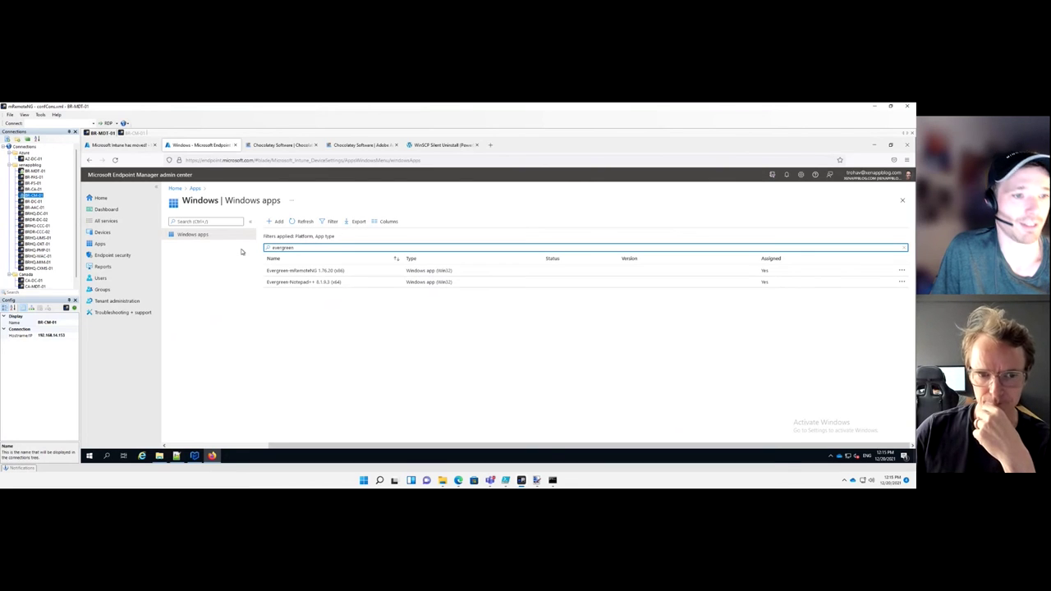
left_click(287, 274)
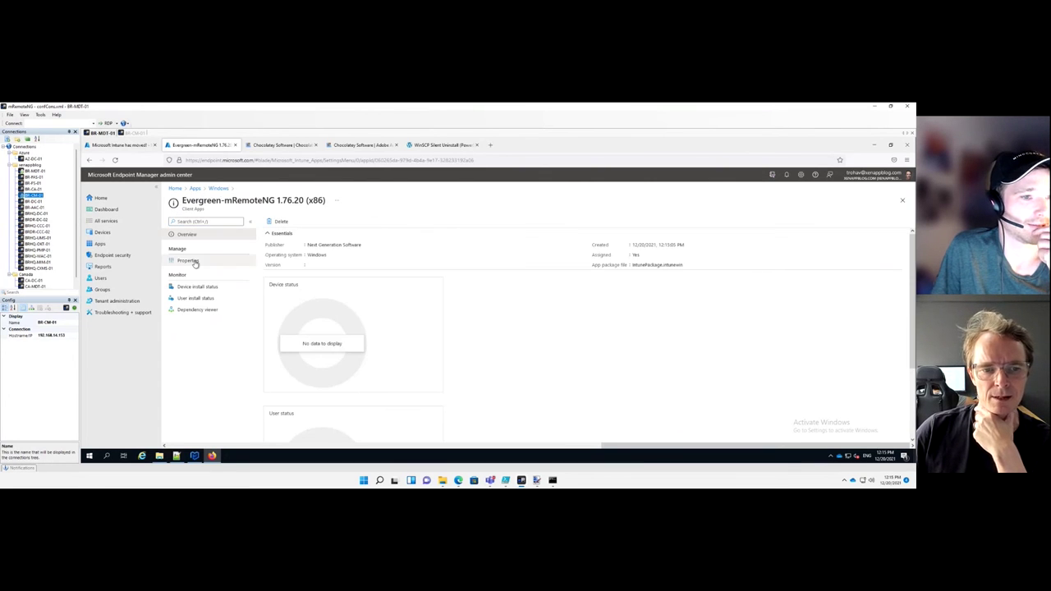
Review Evergreen-mRemoteNG 1.76.20 (x86) properties, including its msiexec install command
left_click(189, 260)
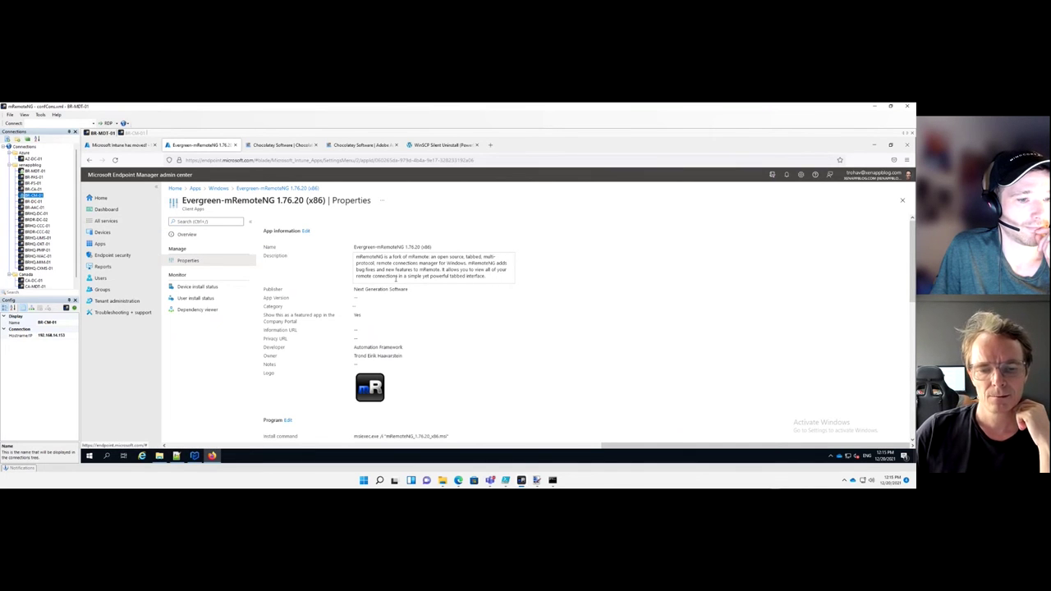
scroll(395, 282, "down", 1)
scroll(395, 282, "down", 3)
scroll(399, 295, "down", 3)
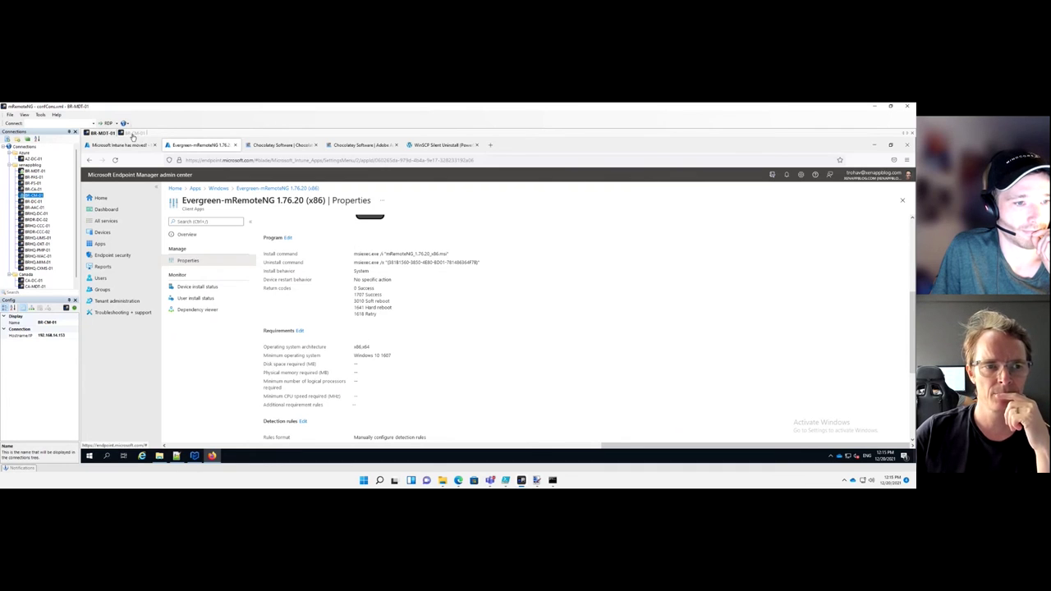
left_click(132, 133)
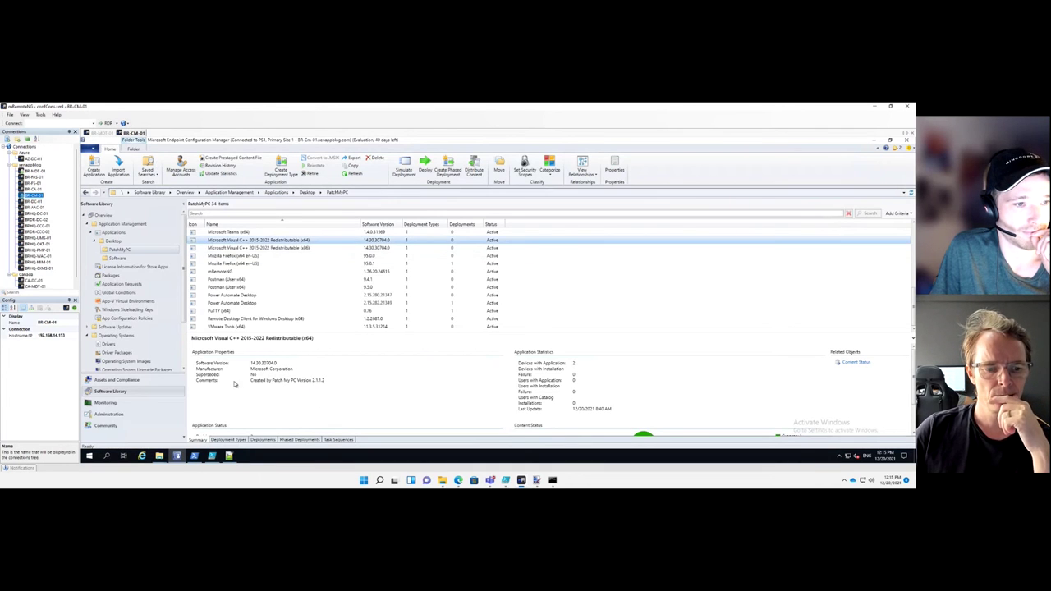
Look over GlobalProtect 5.2.8's Config.xml in Notepad++, then return to the mRemoteNG properties
left_click(231, 456)
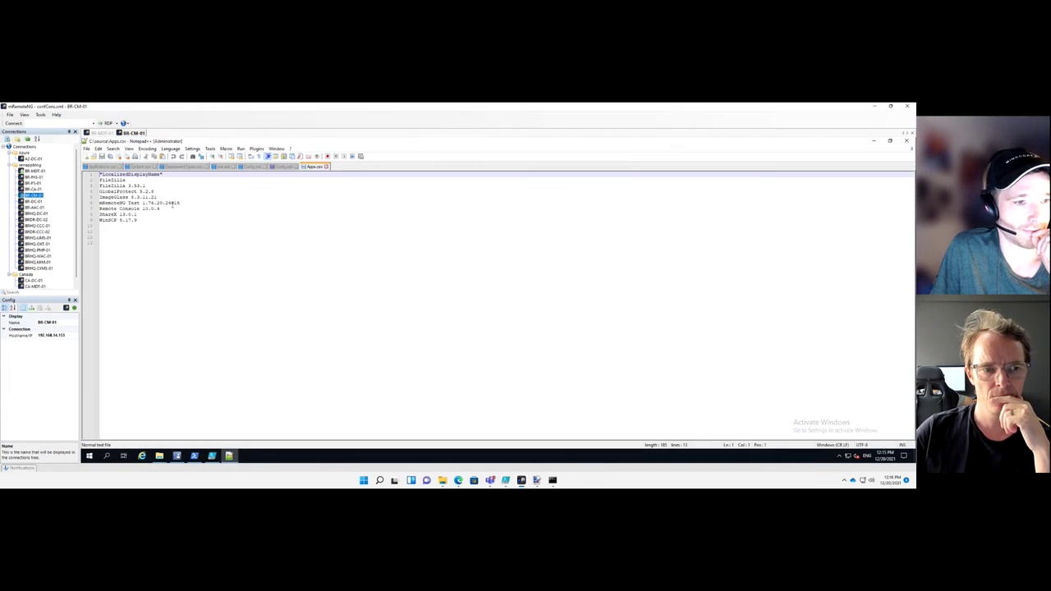
left_click(281, 168)
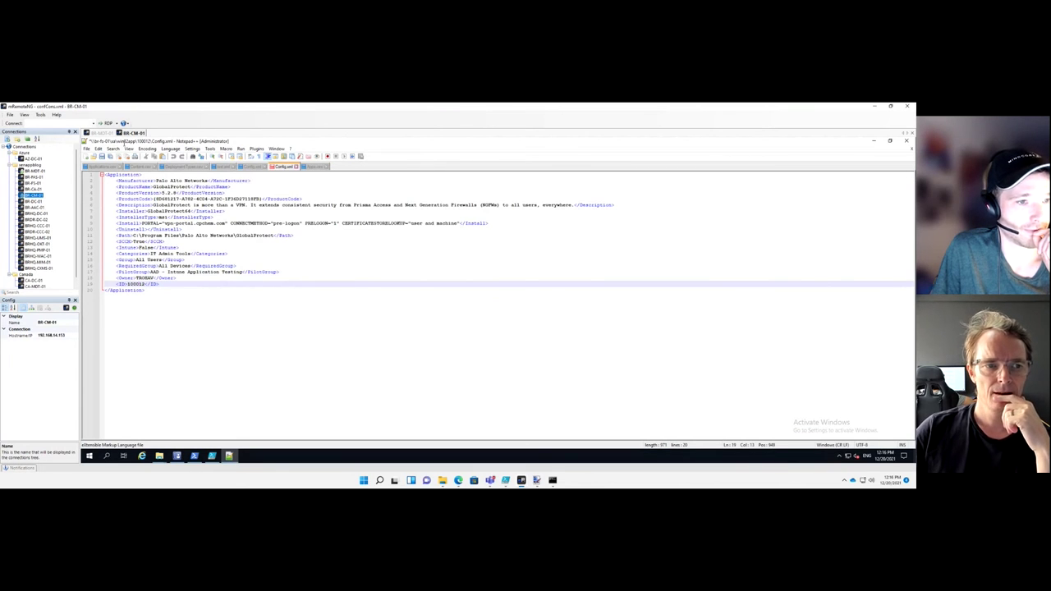
mouse_move(509, 483)
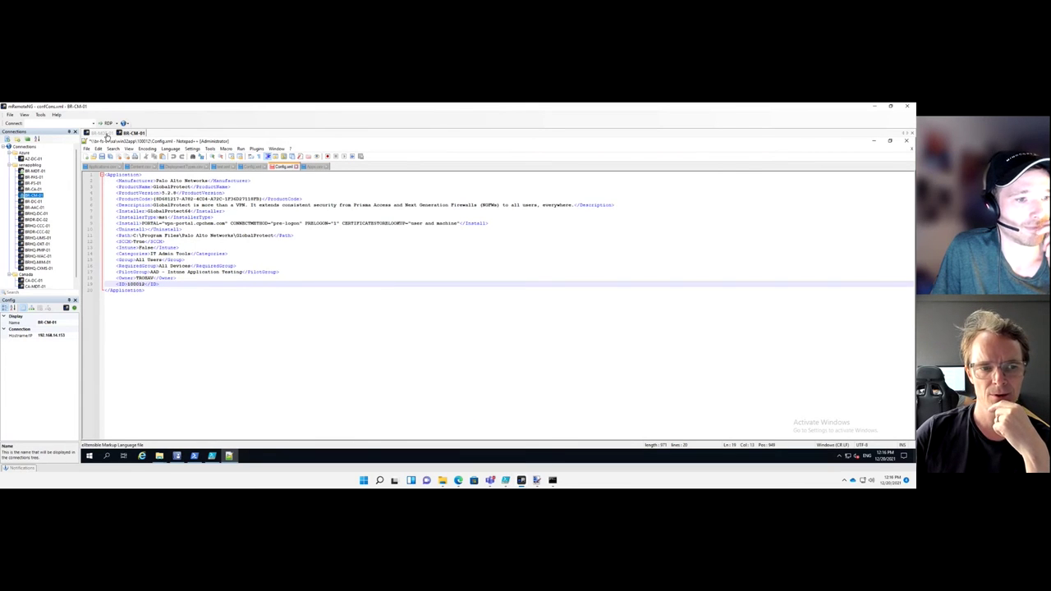
left_click(106, 134)
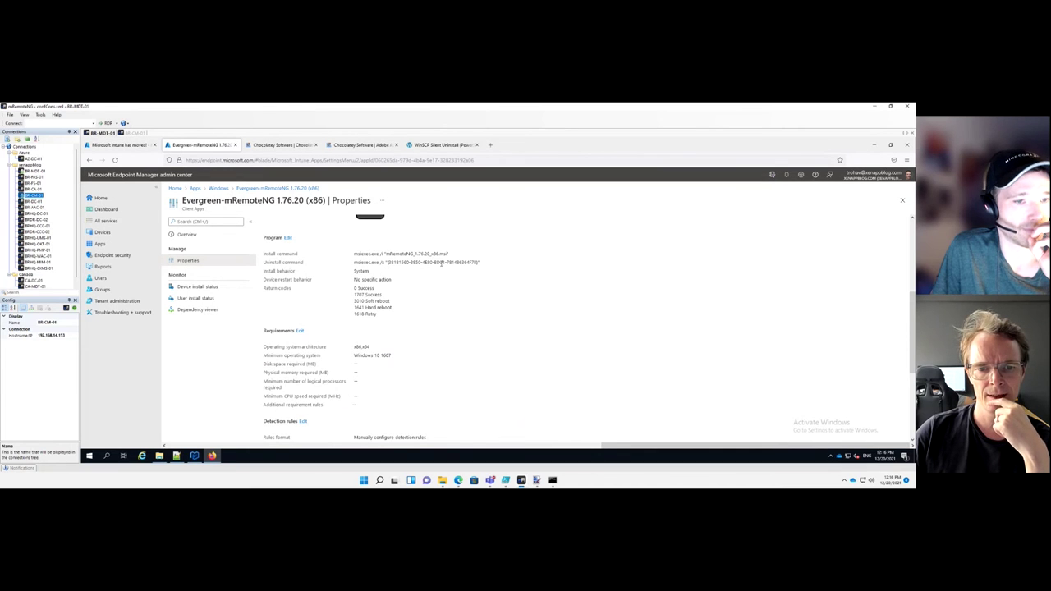
Review mRemoteNG's Program, Requirements and Detection rules, then return to the running script's output
scroll(410, 338, "down", 2)
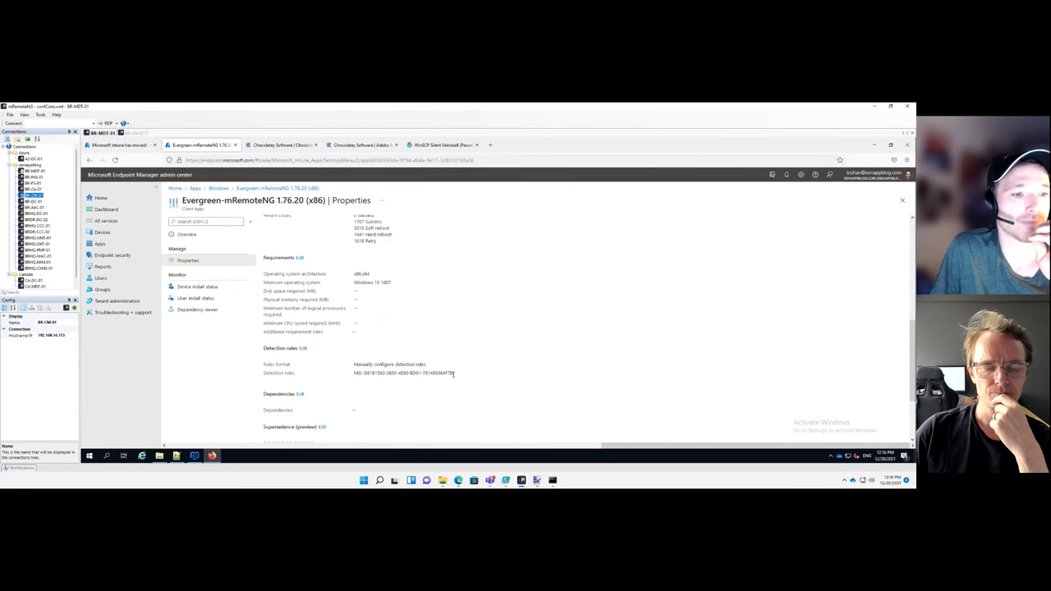
scroll(451, 372, "up", 3)
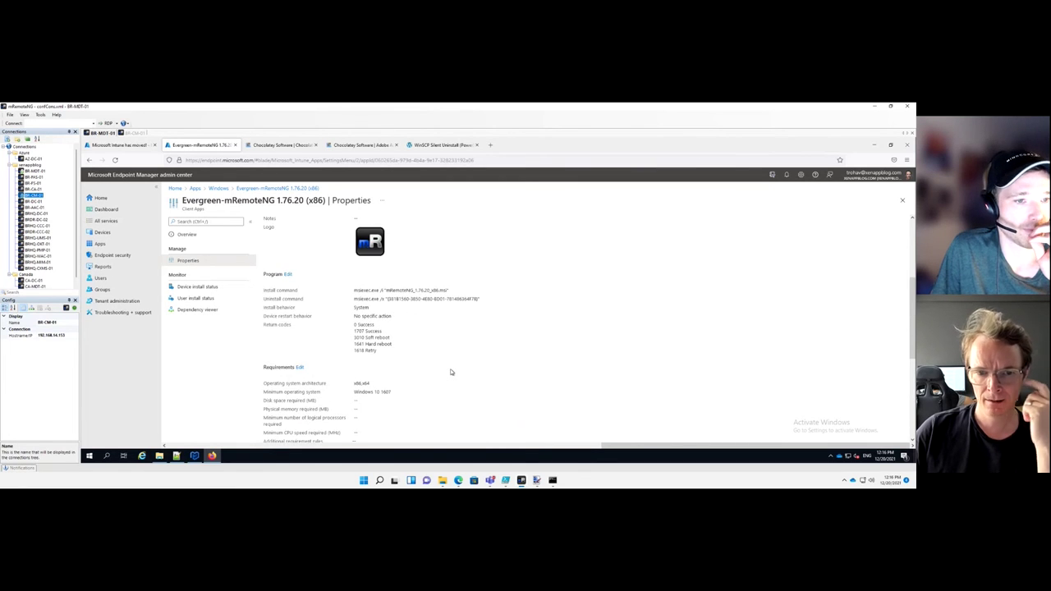
scroll(451, 373, "up", 1)
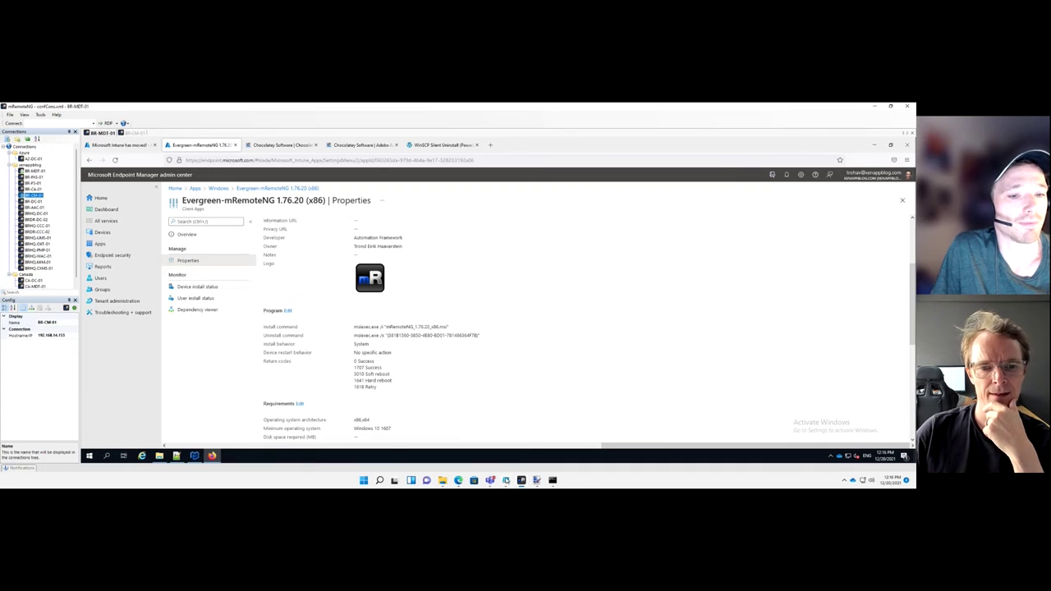
left_click(537, 480)
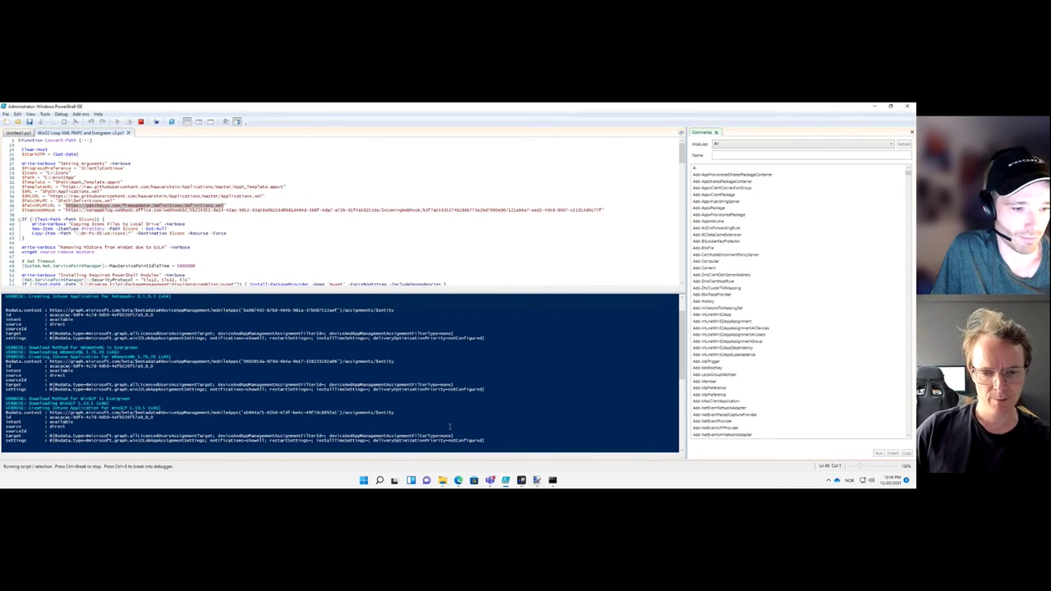
Check the generated Win32App packages, then select the NotepadPlusPlus entry (lines 1–20) in Applications.xml
left_click(443, 482)
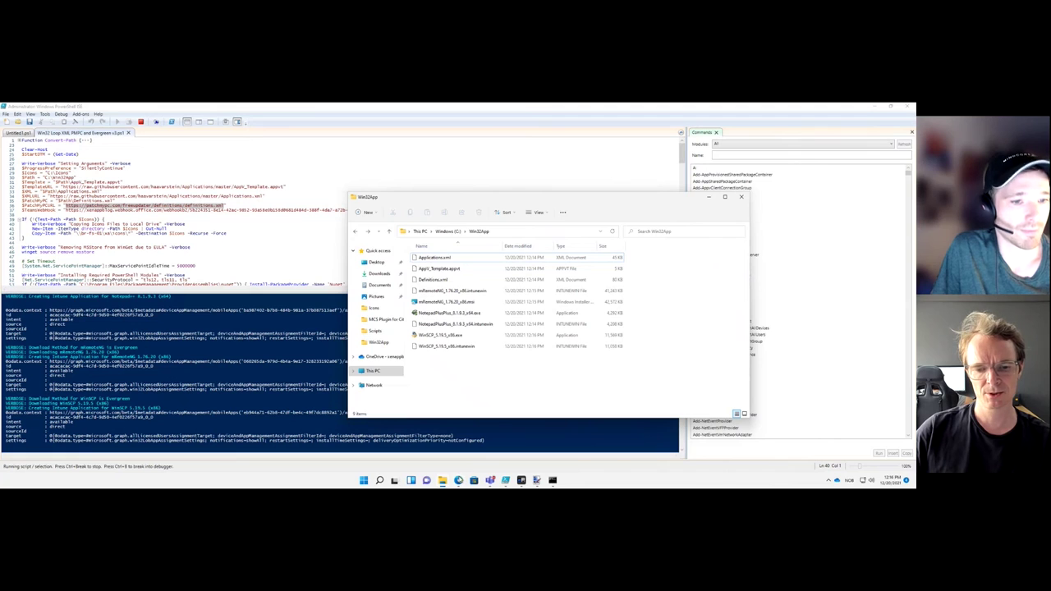
mouse_move(460, 480)
left_click(458, 436)
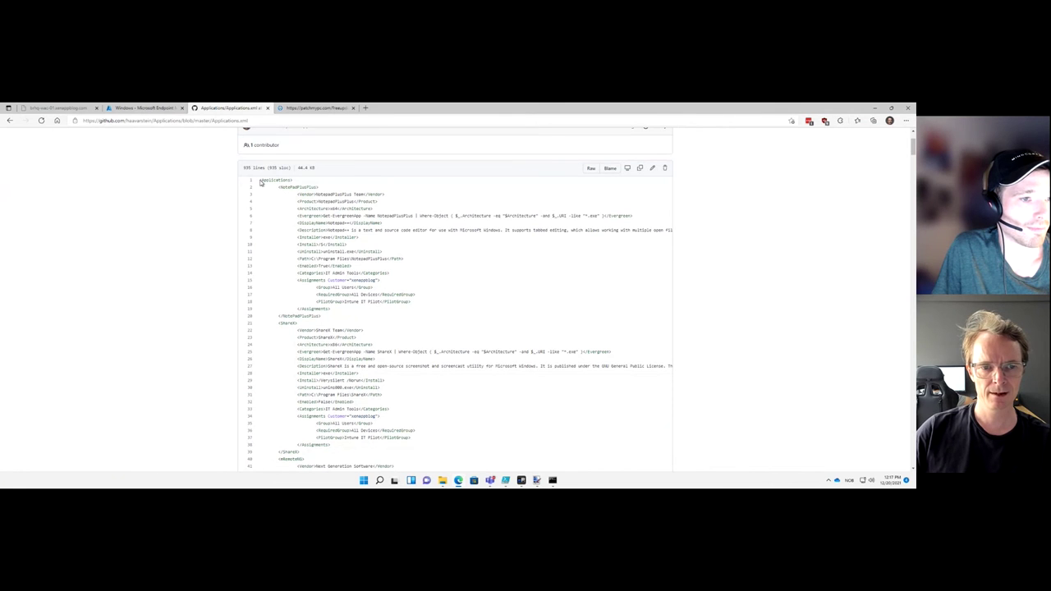
left_click_drag(261, 181, 332, 318)
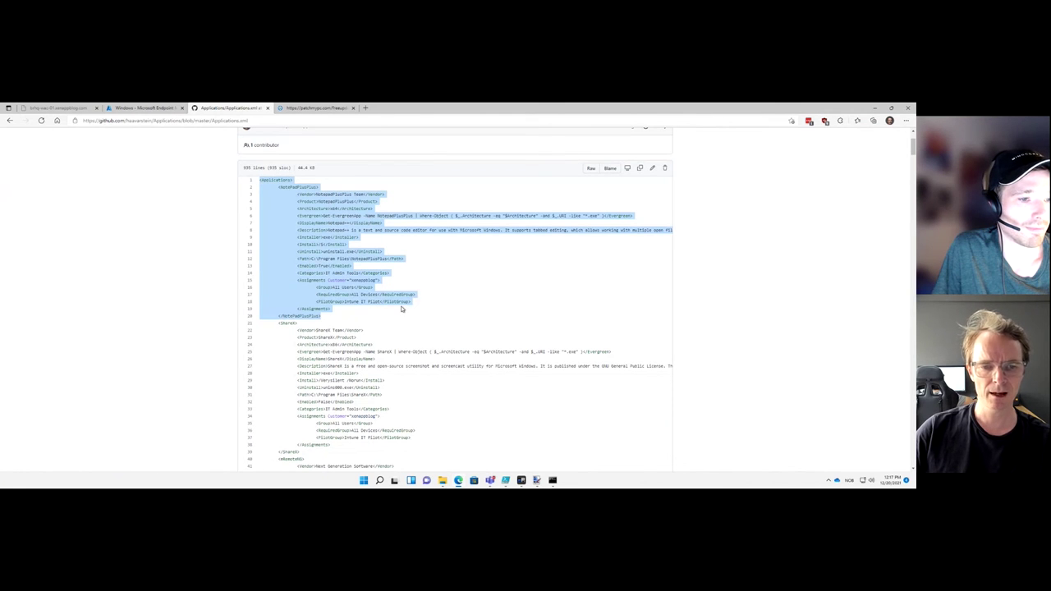
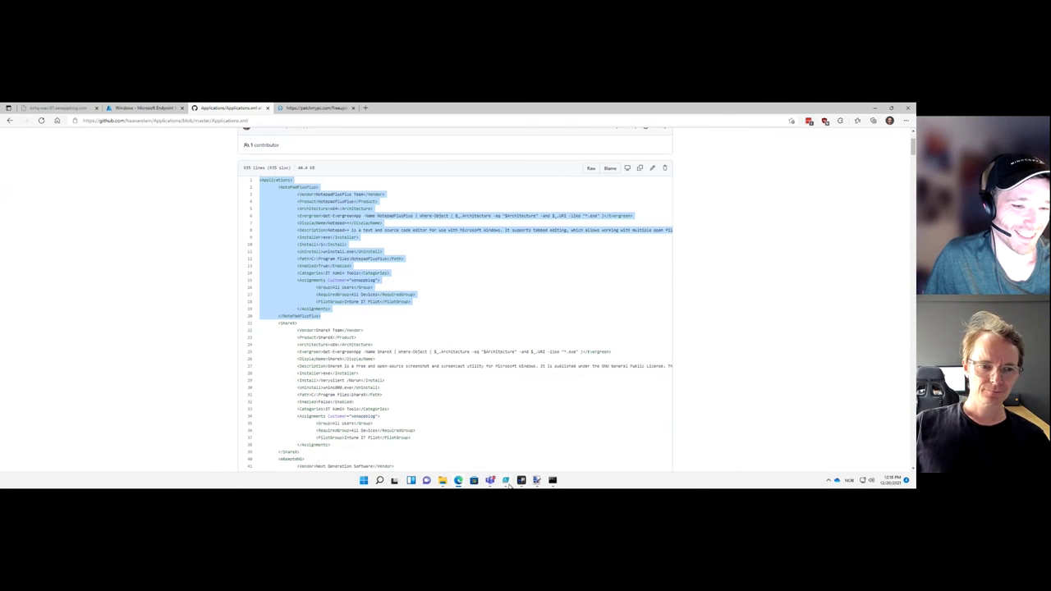
Switch back to PowerShell ISE, where the Evergreen app script is still running
left_click(509, 483)
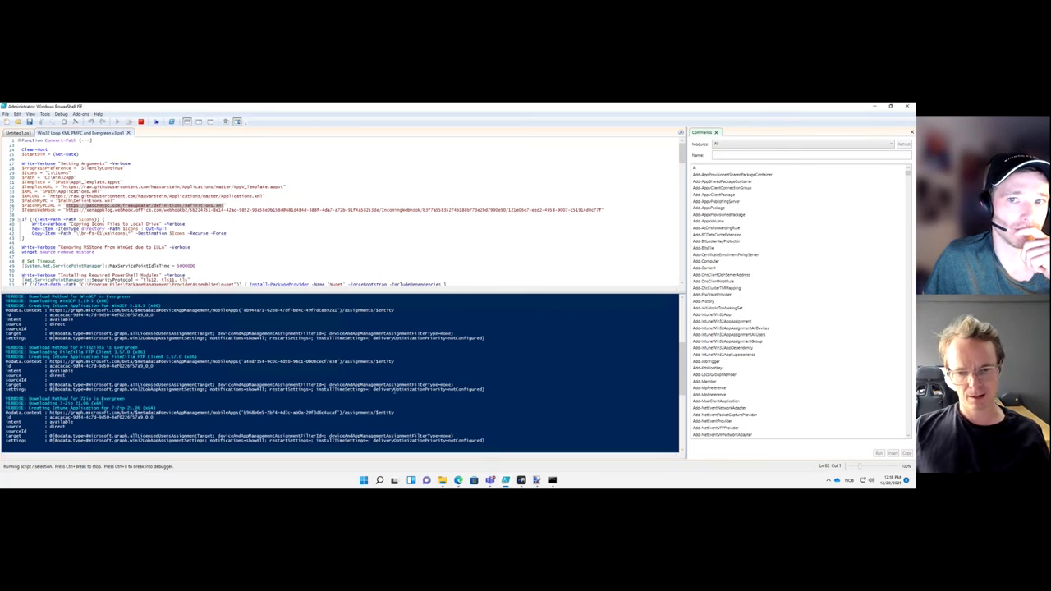
Open a separate PowerShell console and run the Evergreen script from it
mouse_move(503, 482)
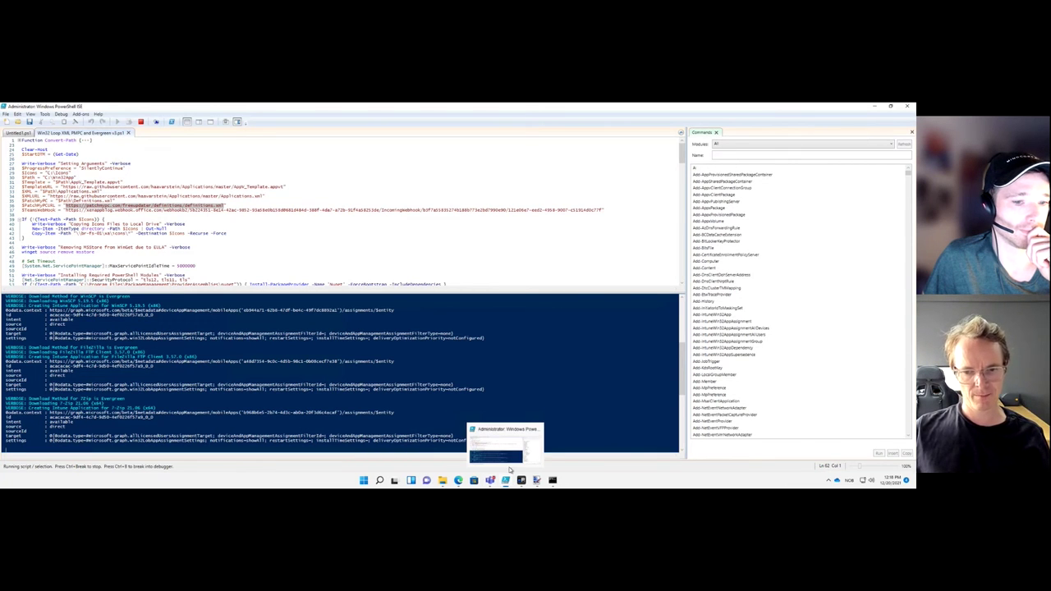
left_click(553, 481)
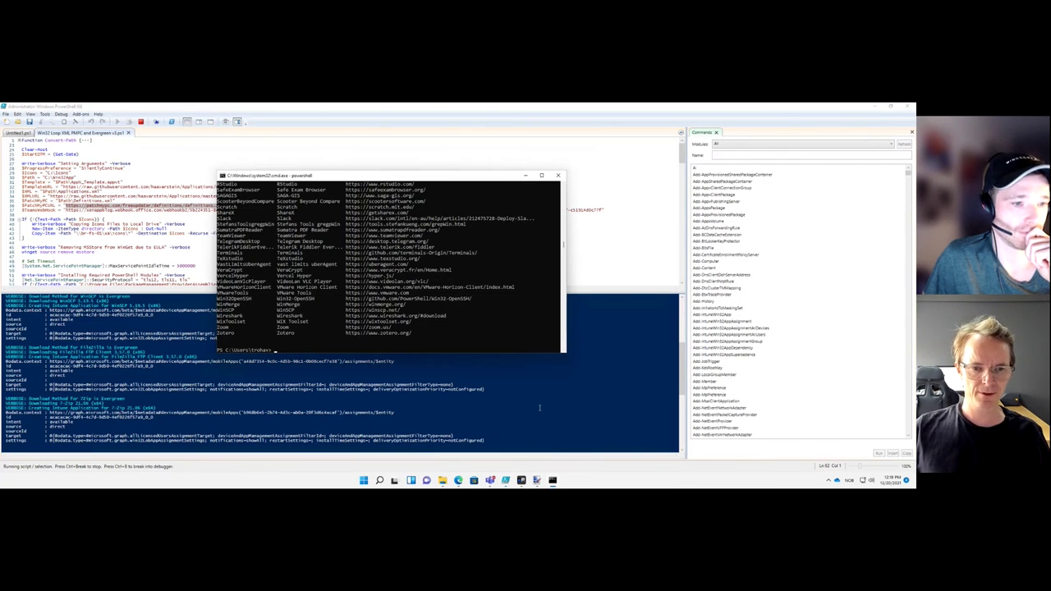
type(".\\W")
key("Tab")
key("Tab")
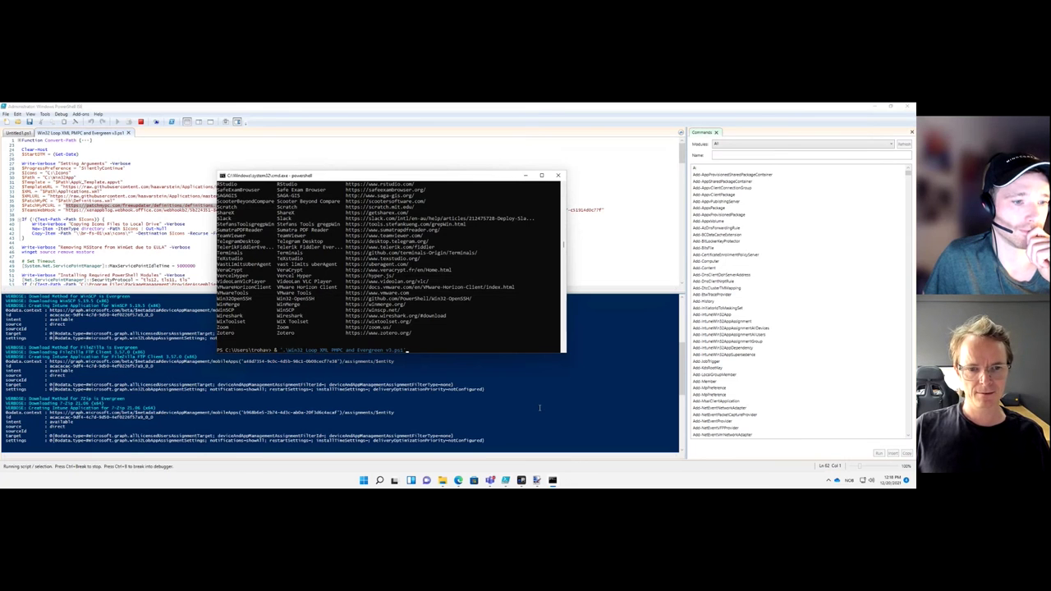
key("Return")
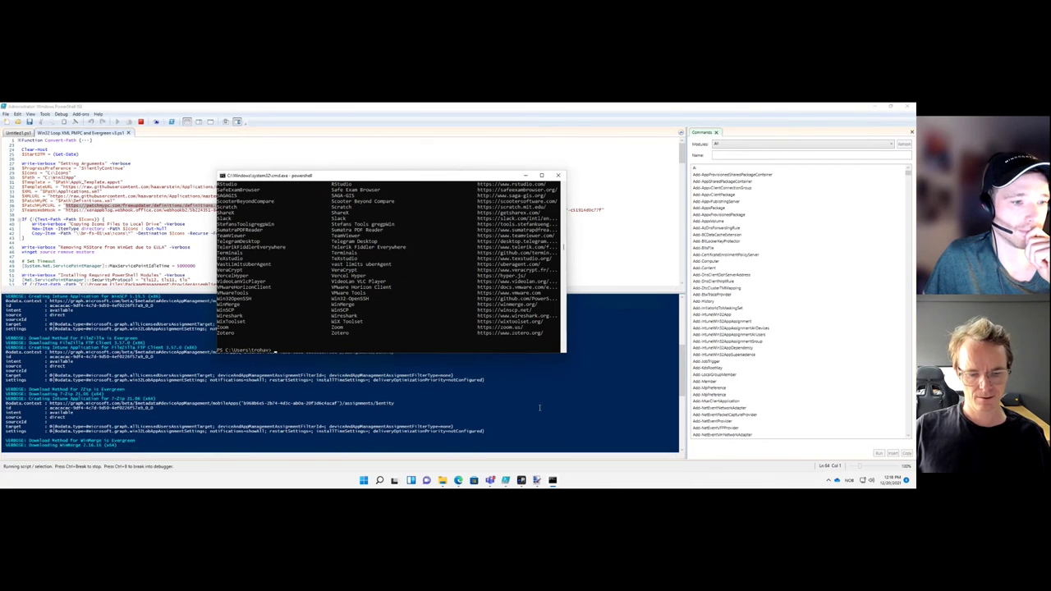
Exit PowerShell, run 'winget show' to list available packages, then return to GitHub
key("Up")
key("Up")
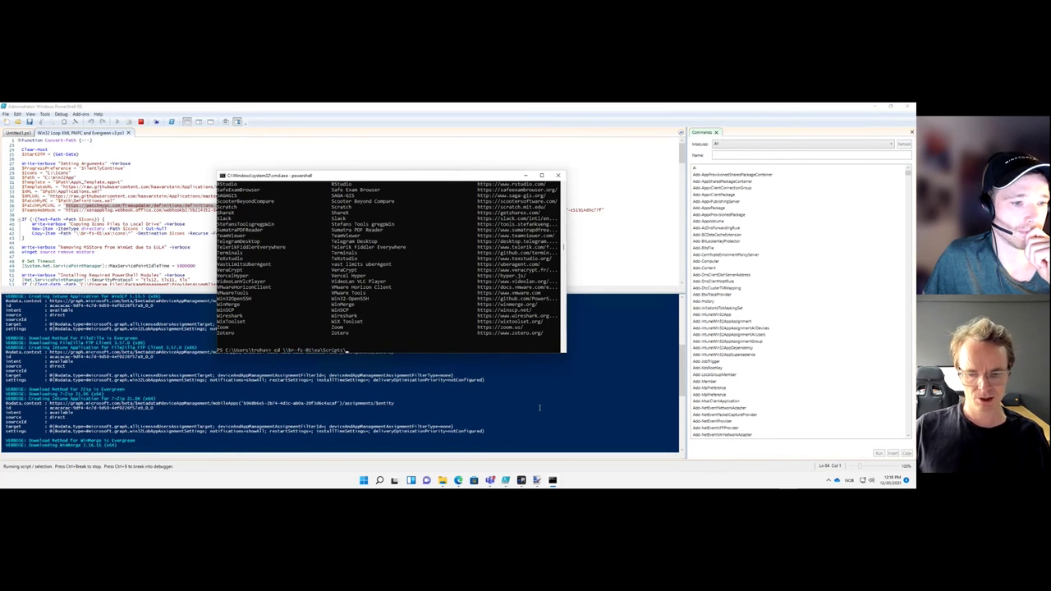
key("shift+Home")
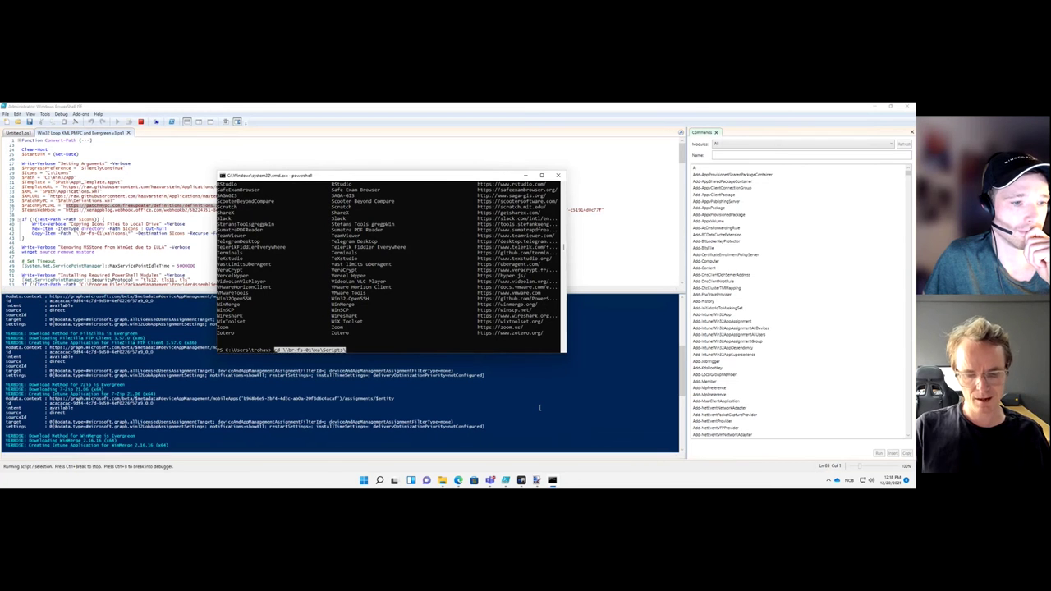
type("exit")
key("Return")
type("powershell")
key("Escape")
type("winget show")
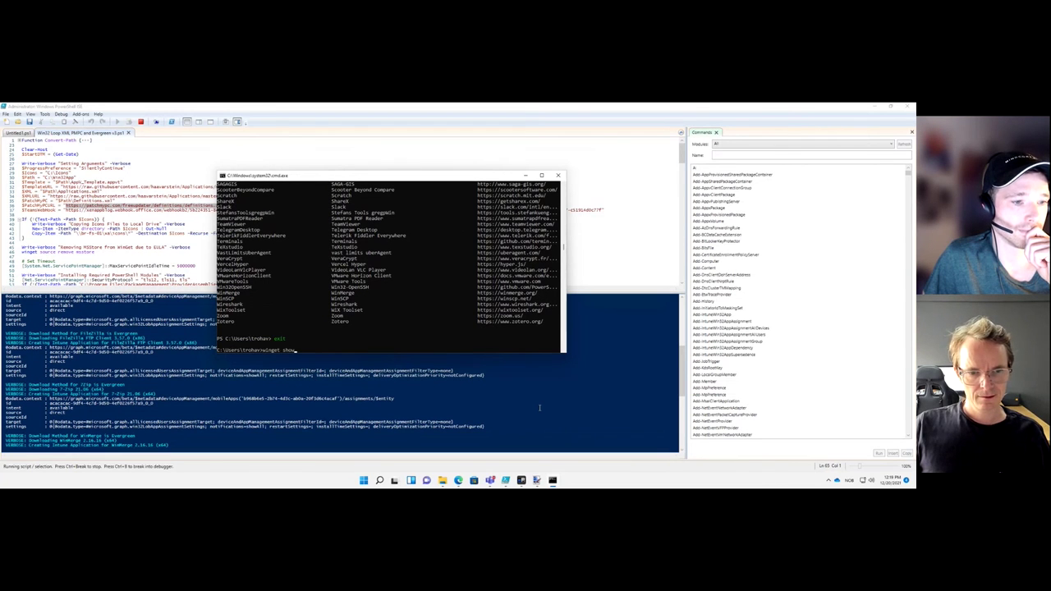
key("Return")
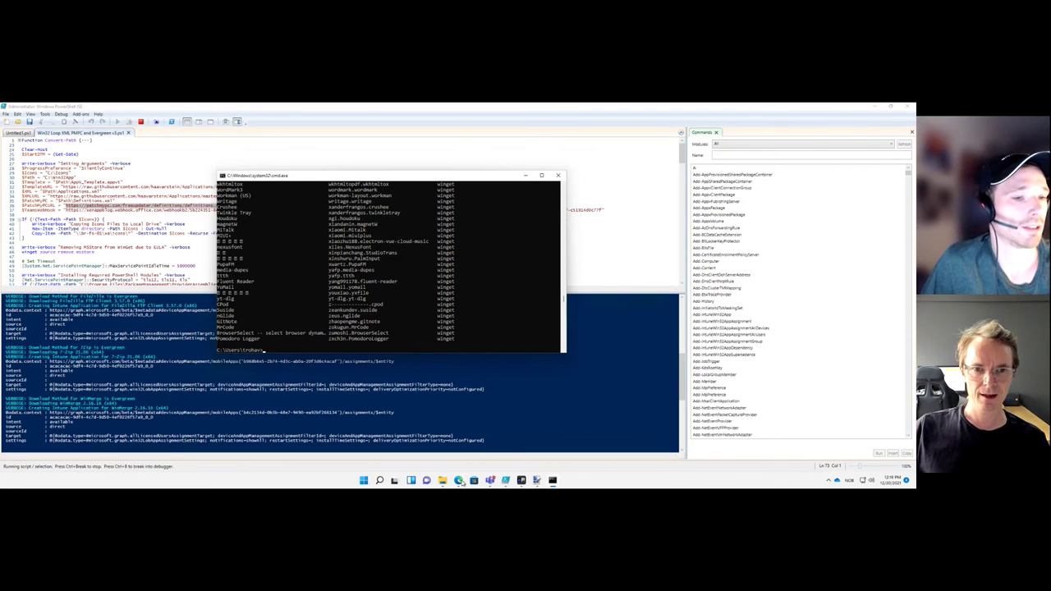
left_click(458, 480)
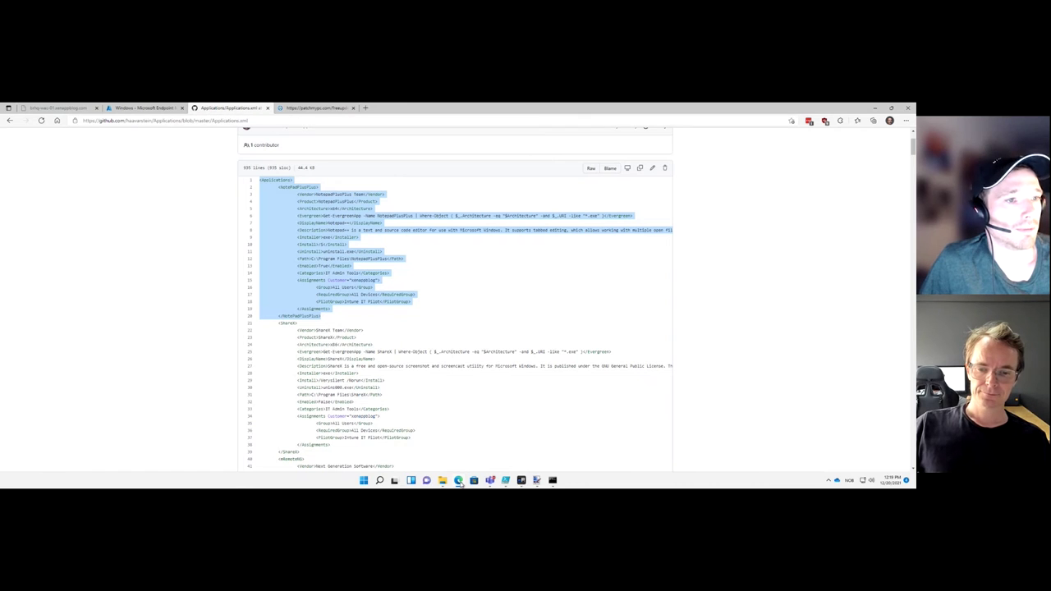
Refresh the Windows apps list and review Evergreen-WinSCP 5.19.5's properties down to Program
left_click(522, 482)
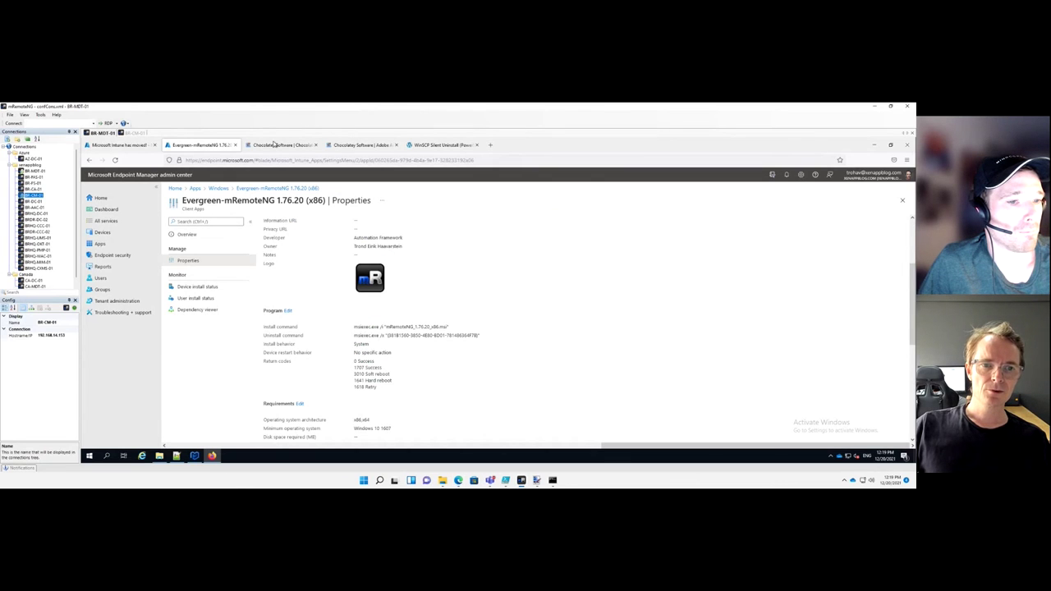
left_click(219, 188)
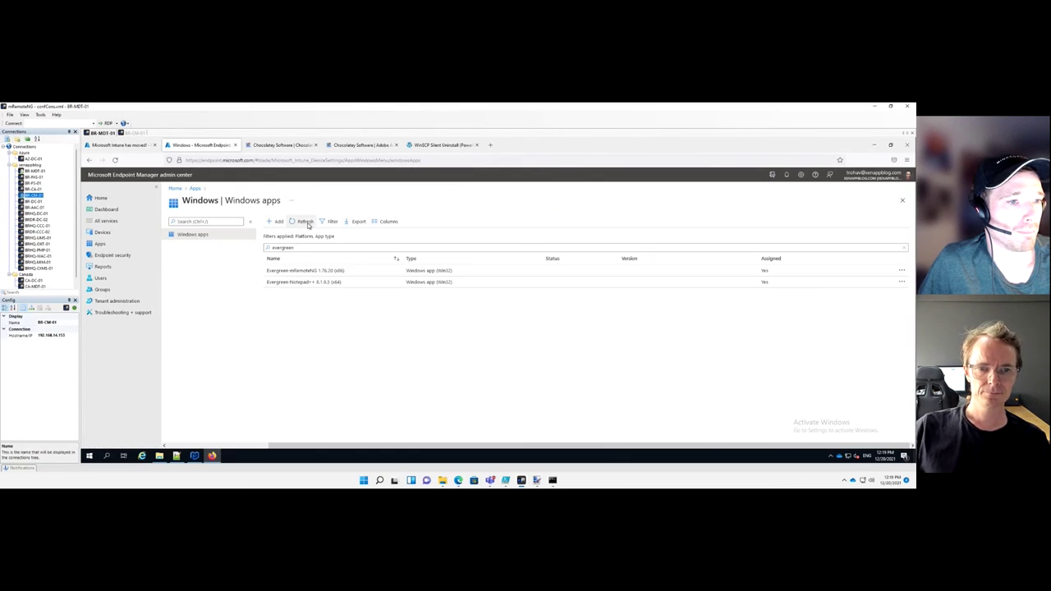
left_click(305, 216)
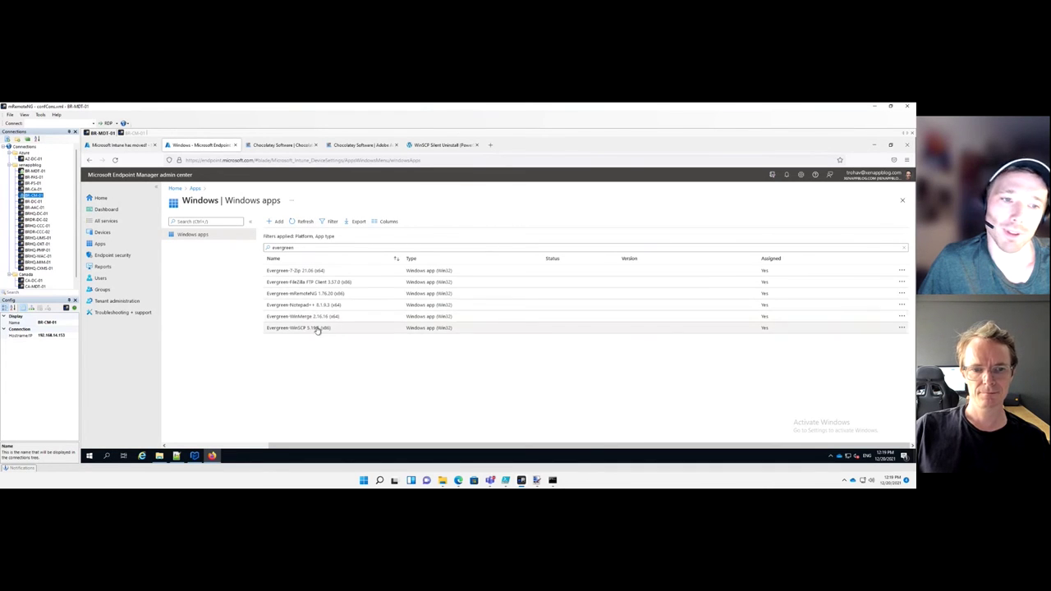
left_click(317, 328)
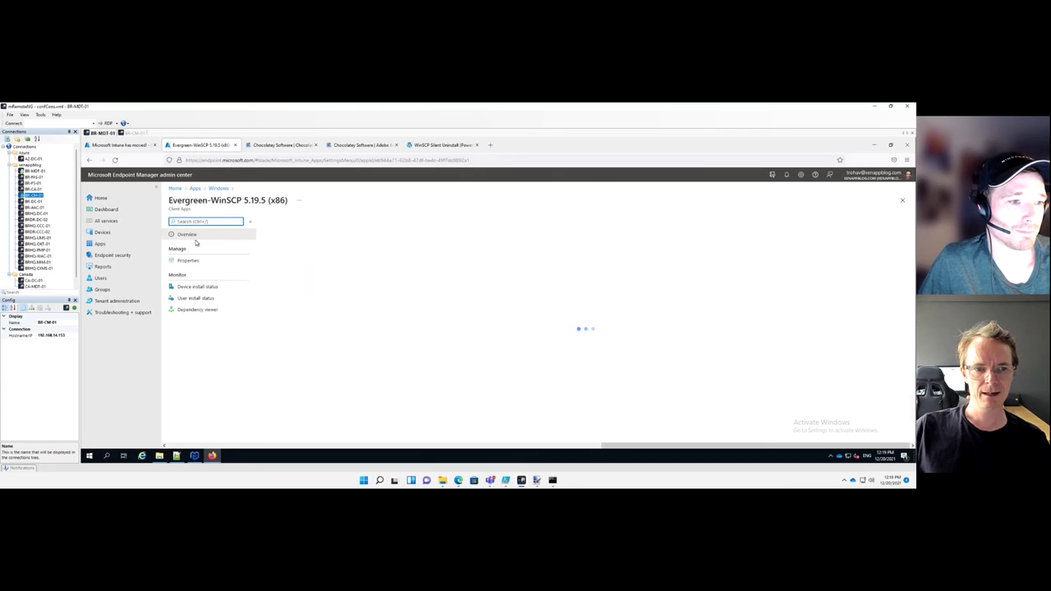
left_click(188, 261)
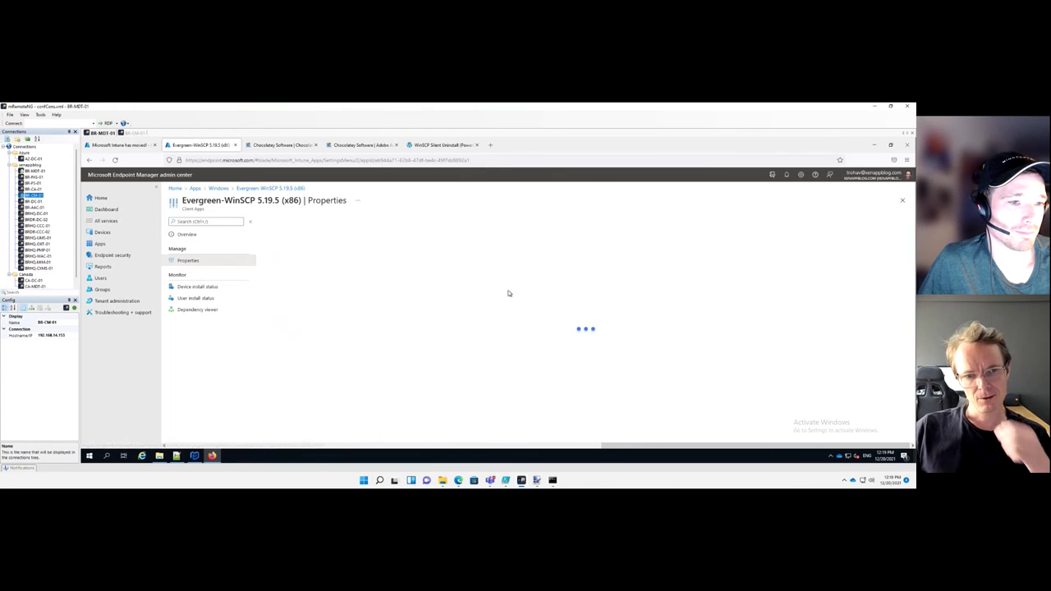
scroll(498, 306, "down", 3)
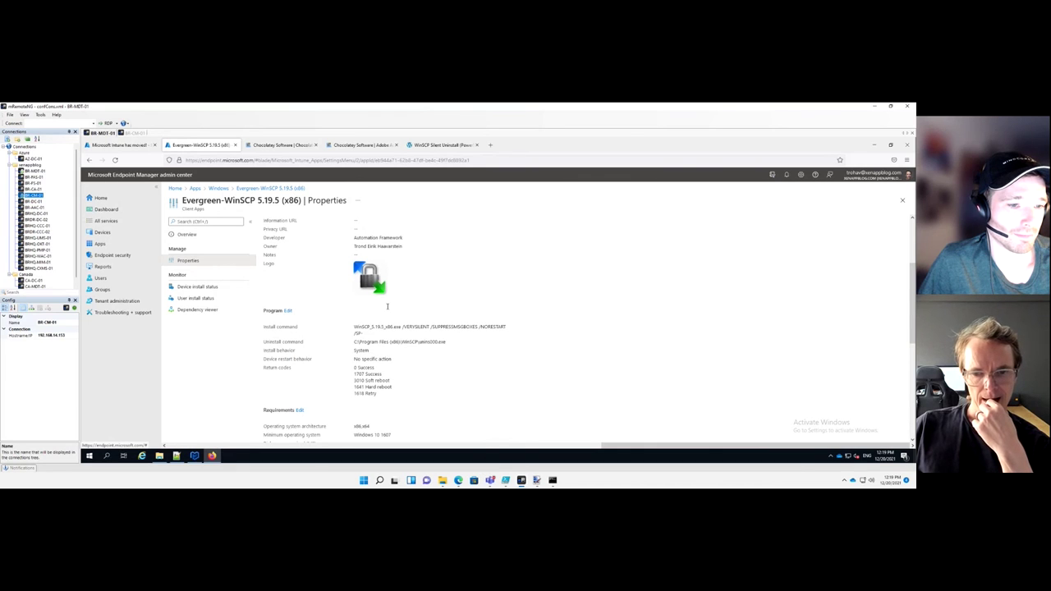
left_click(506, 480)
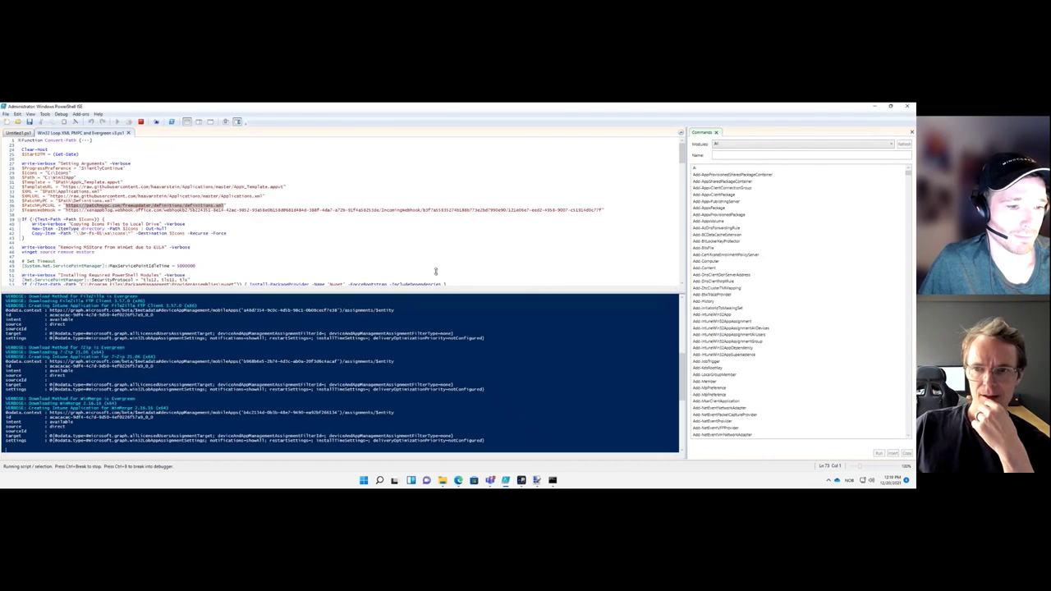
Scroll to the end of the script, then switch to Teams to see the app notifications
left_click_drag(683, 157, 681, 251)
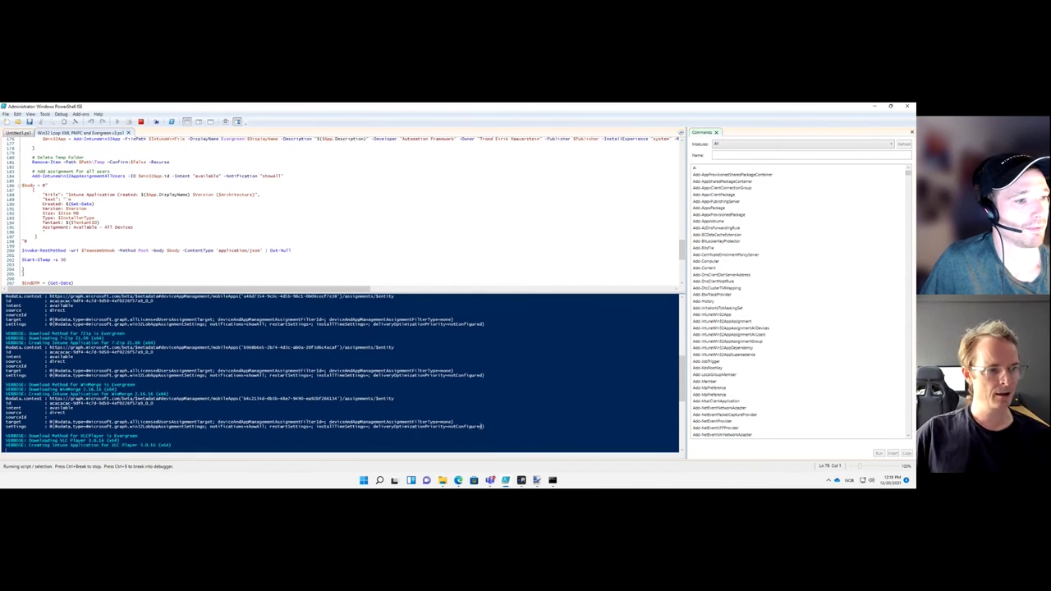
left_click(491, 481)
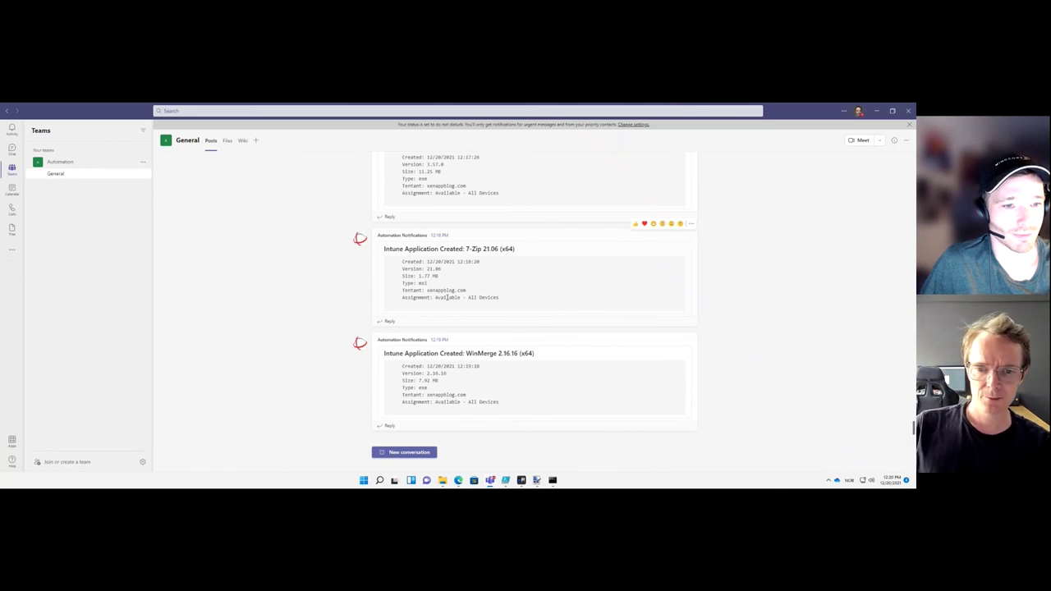
Review earlier notifications, selecting FitPro Ultra details and the Installer Cmd line, then scroll back down
scroll(447, 298, "up", 10)
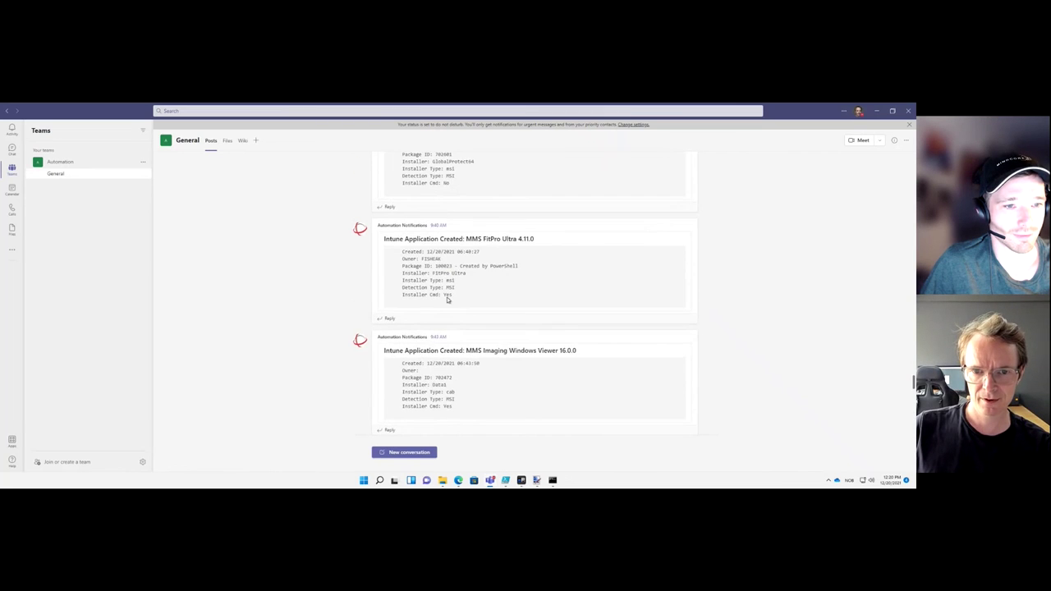
scroll(447, 298, "up", 1)
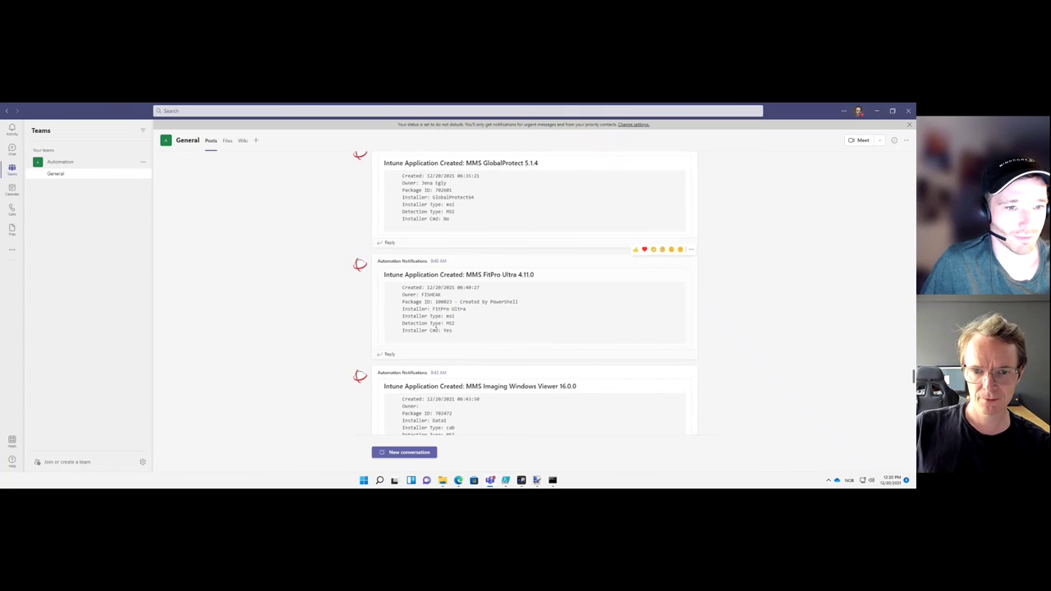
left_click_drag(402, 288, 482, 337)
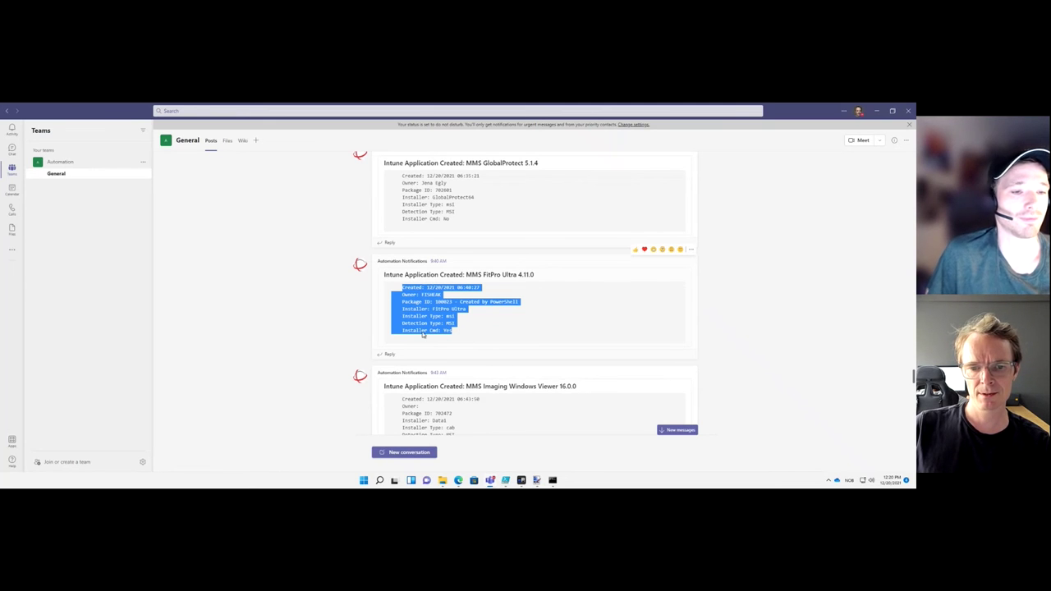
left_click(461, 334)
left_click_drag(454, 334, 402, 336)
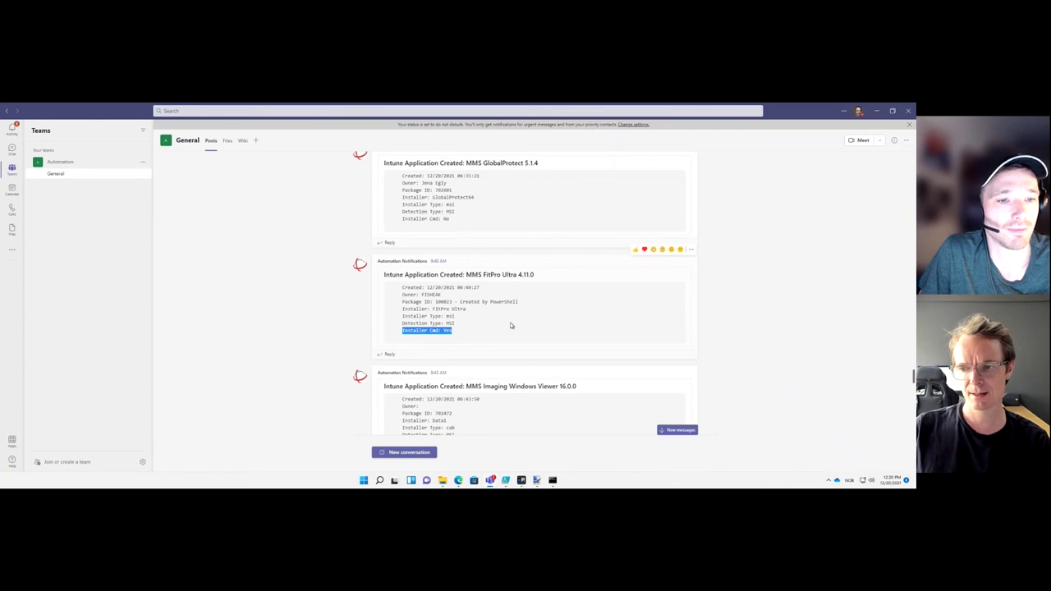
scroll(510, 325, "down", 15)
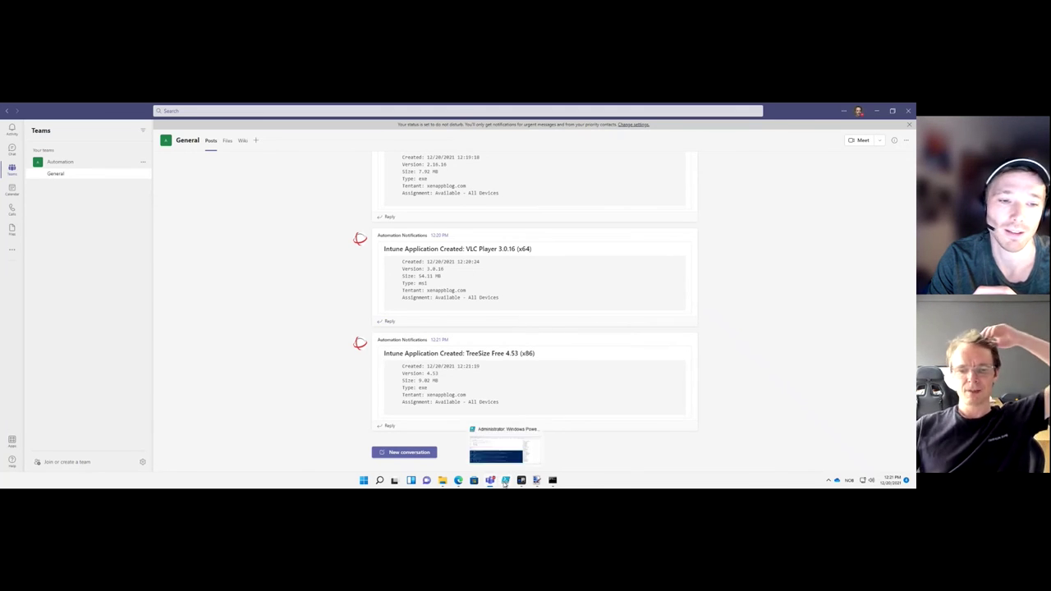
Return to PowerShell ISE and watch the script finish Paint.NET 4.3.4 and start PuTTY 0.76
left_click(507, 481)
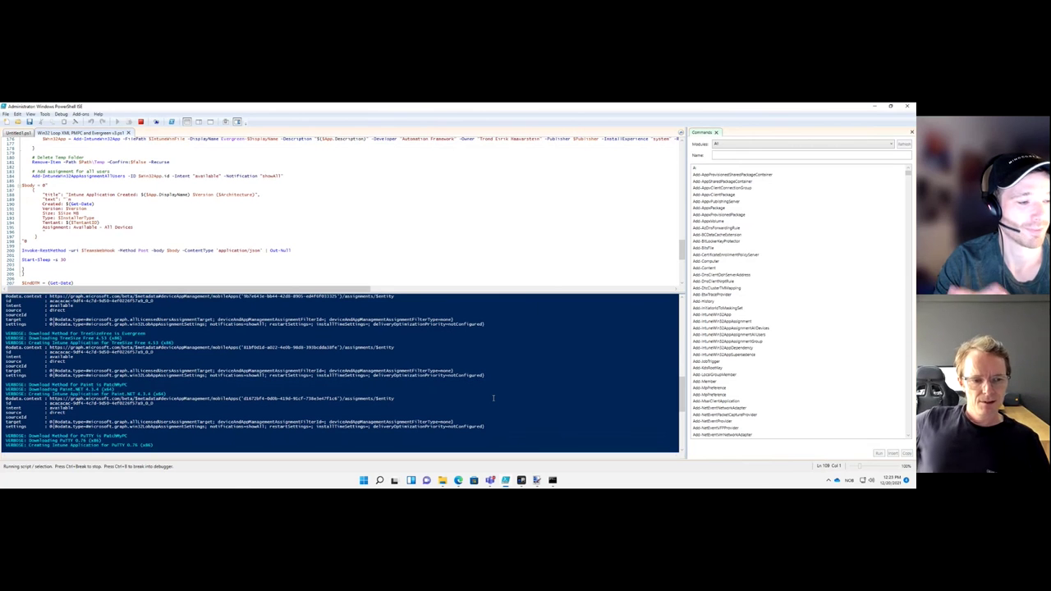
left_click(362, 482)
Launch Company Portal by searching 'compan', move it right and show all available apps
type("co")
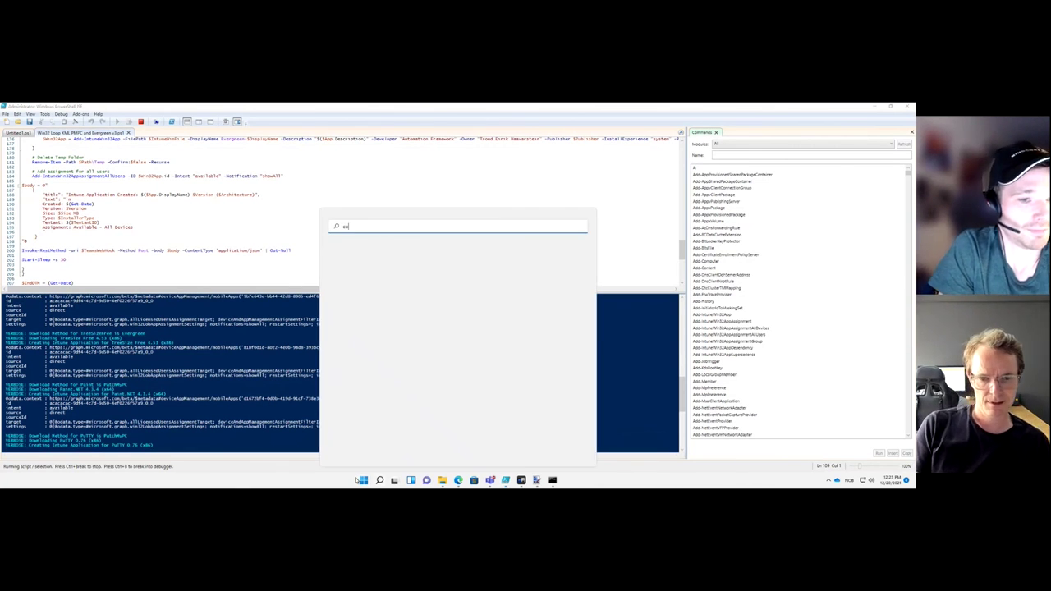
type("m")
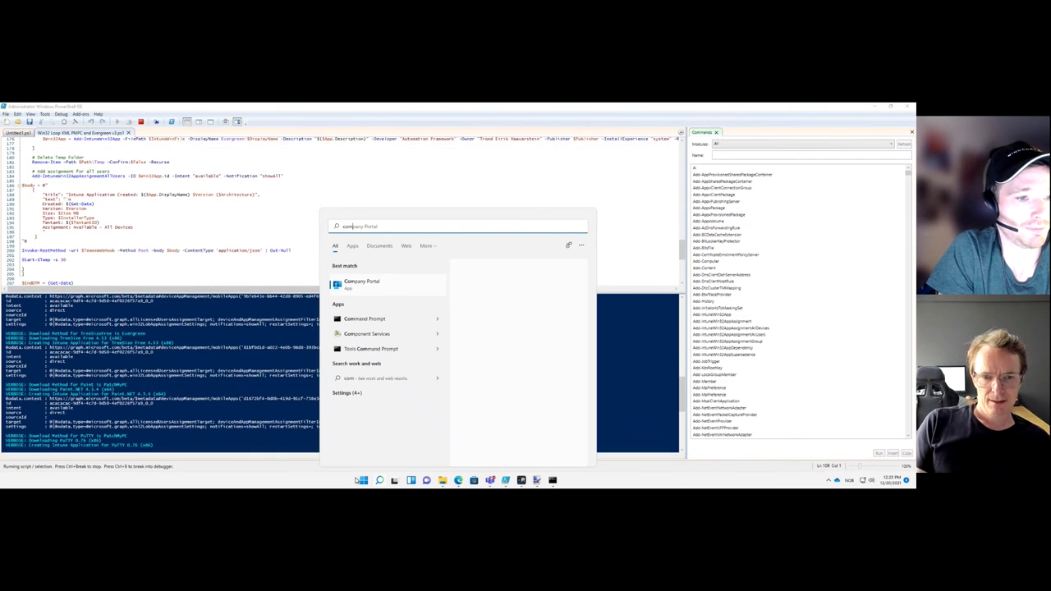
type("pan")
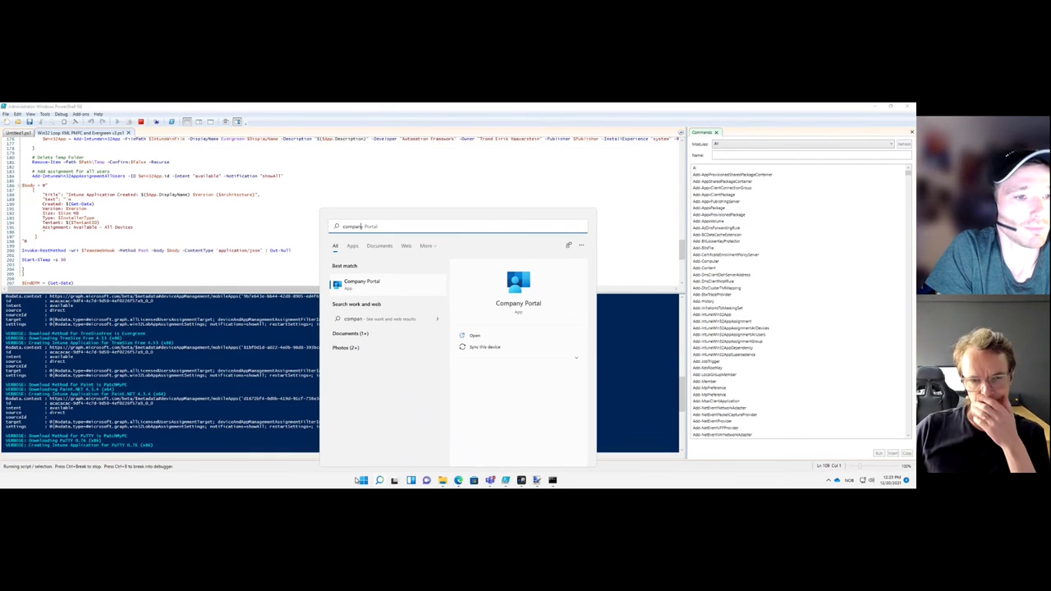
key("Return")
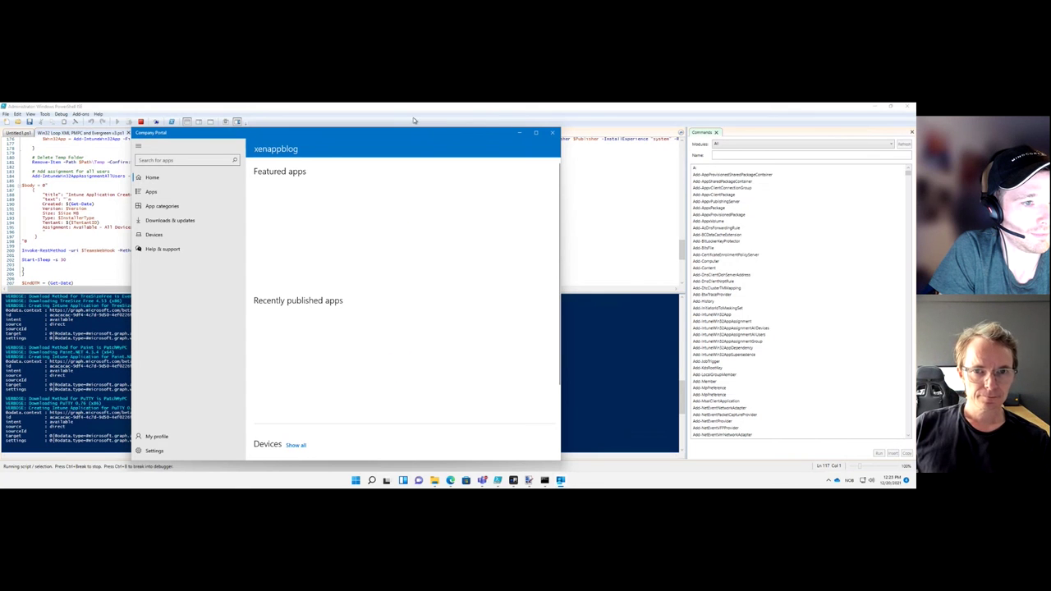
left_click_drag(413, 135, 650, 132)
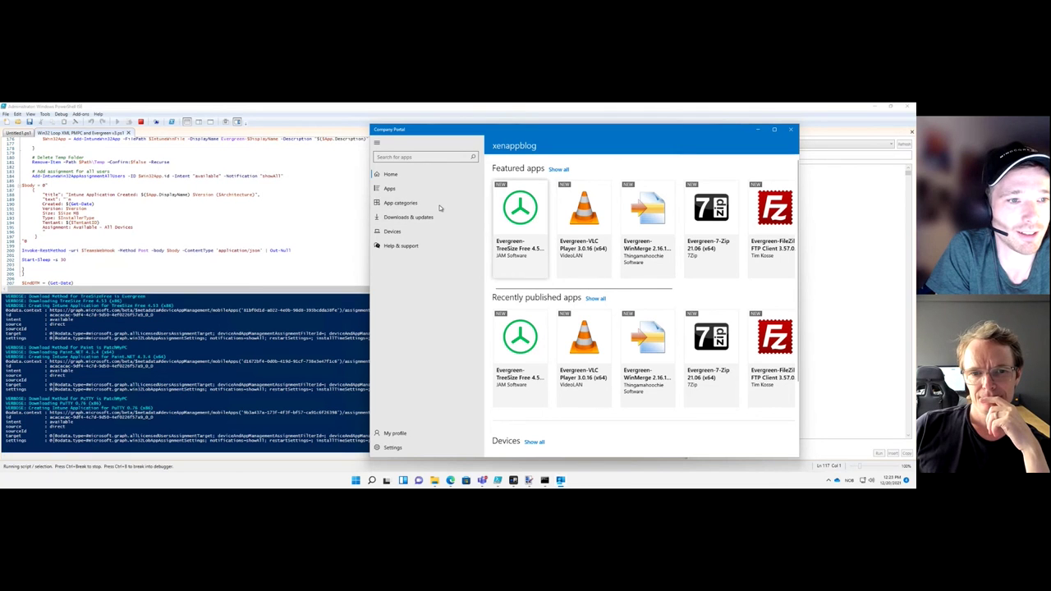
left_click(392, 189)
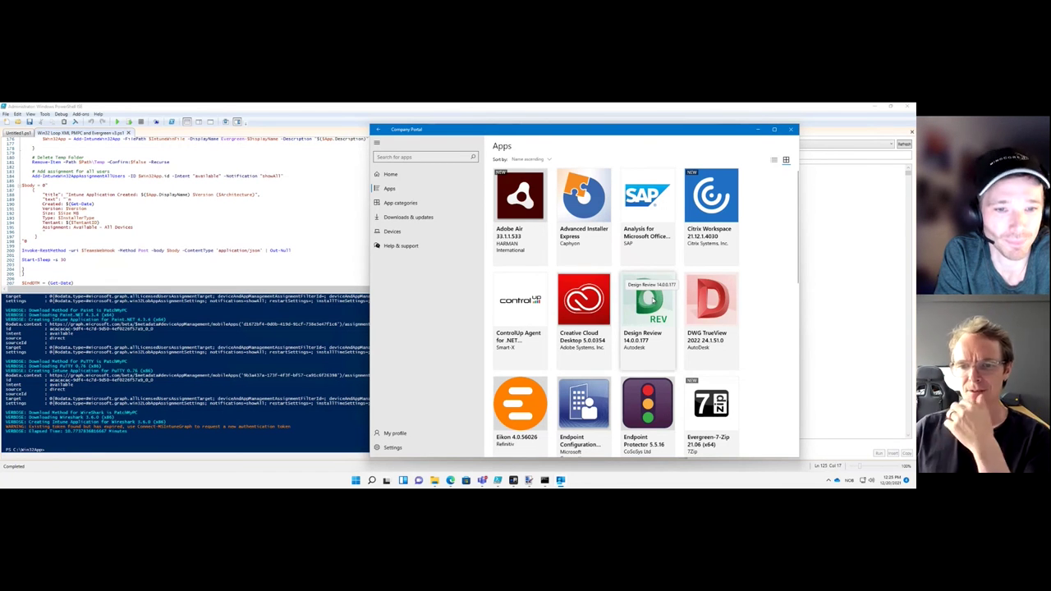
scroll(653, 301, "down", 5)
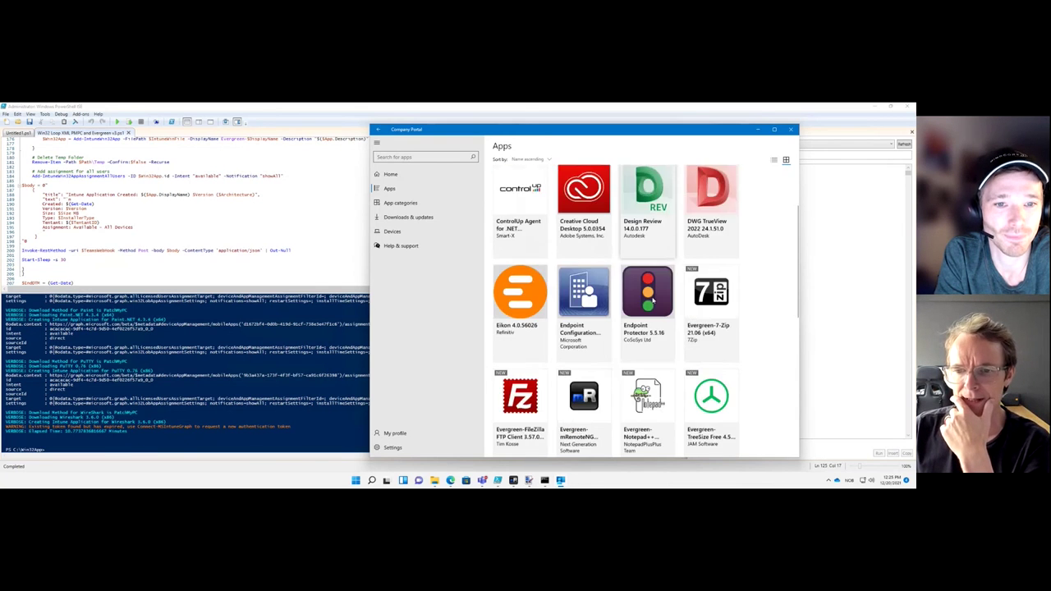
scroll(600, 329, "down", 5)
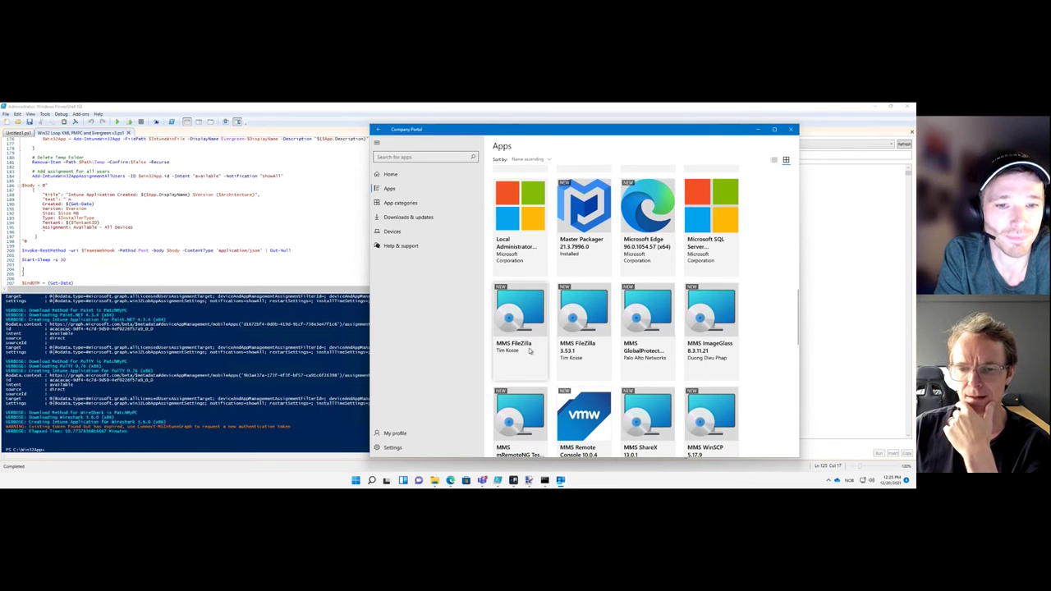
scroll(646, 396, "down", 1)
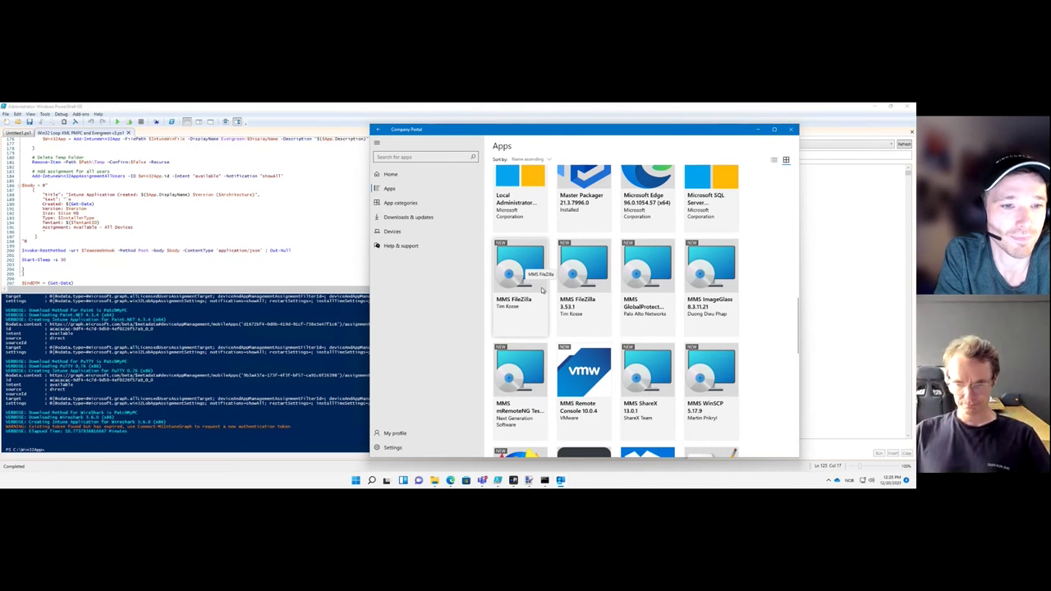
scroll(542, 289, "down", 3)
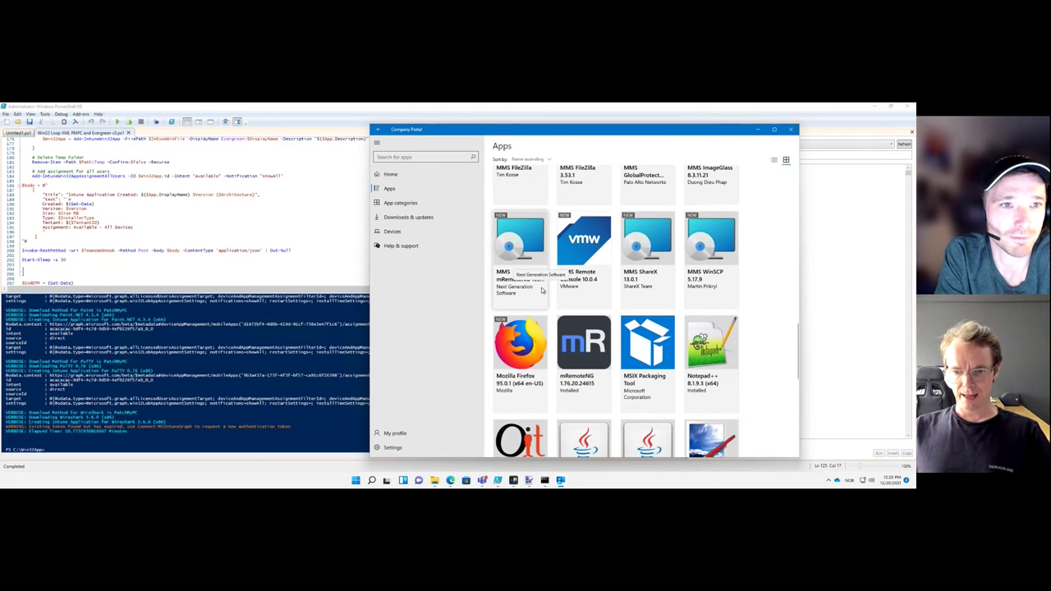
scroll(542, 289, "up", 1)
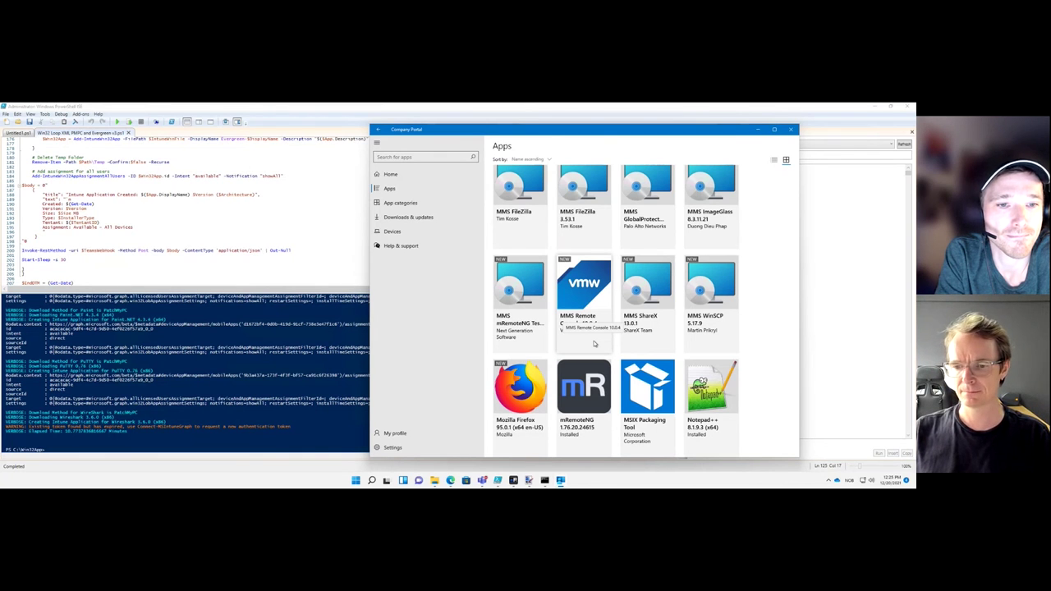
scroll(595, 343, "down", 2)
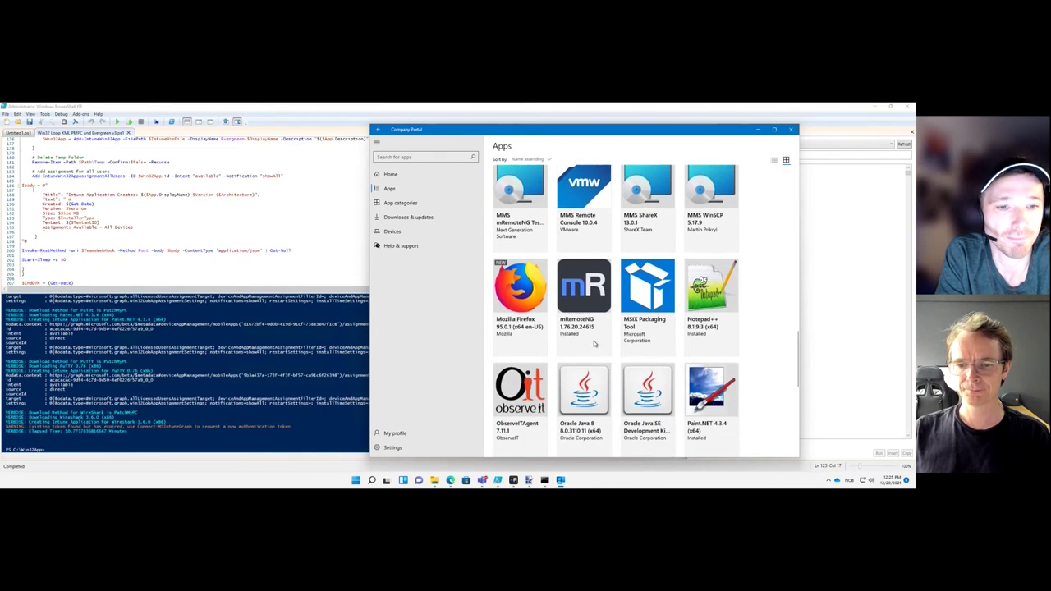
scroll(595, 344, "down", 3)
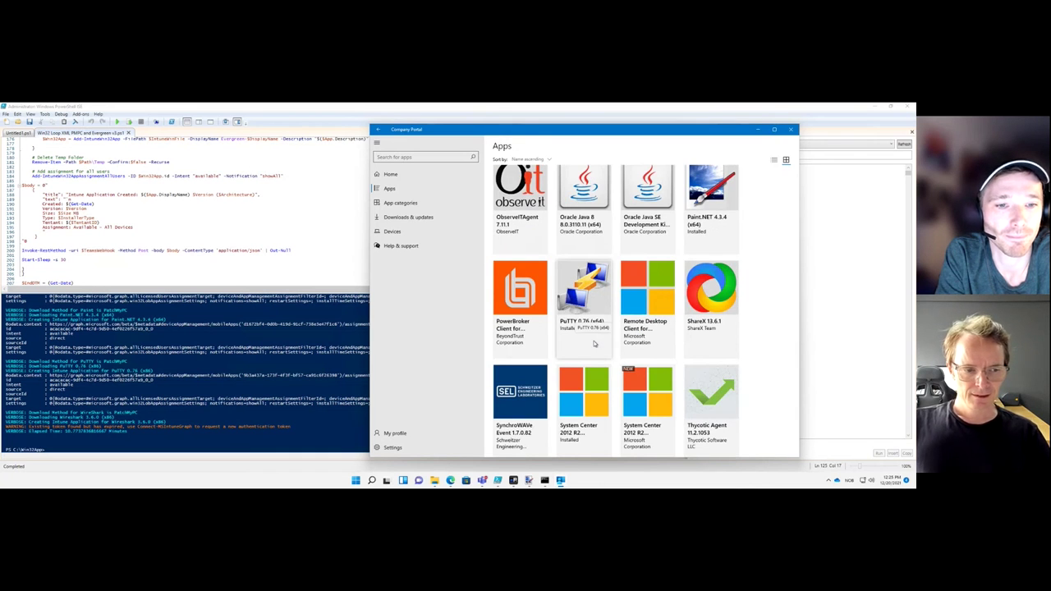
scroll(594, 343, "up", 10)
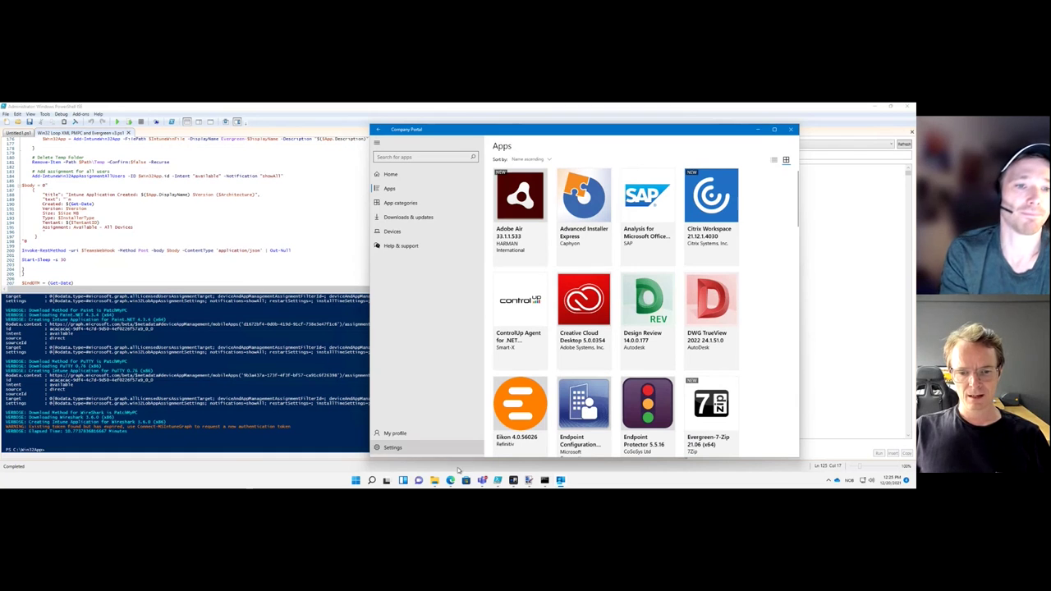
Go from Applications.xml to the Applications repository's file list, showing Icons.zip and Install_Apps.ps1
mouse_move(451, 481)
left_click(451, 446)
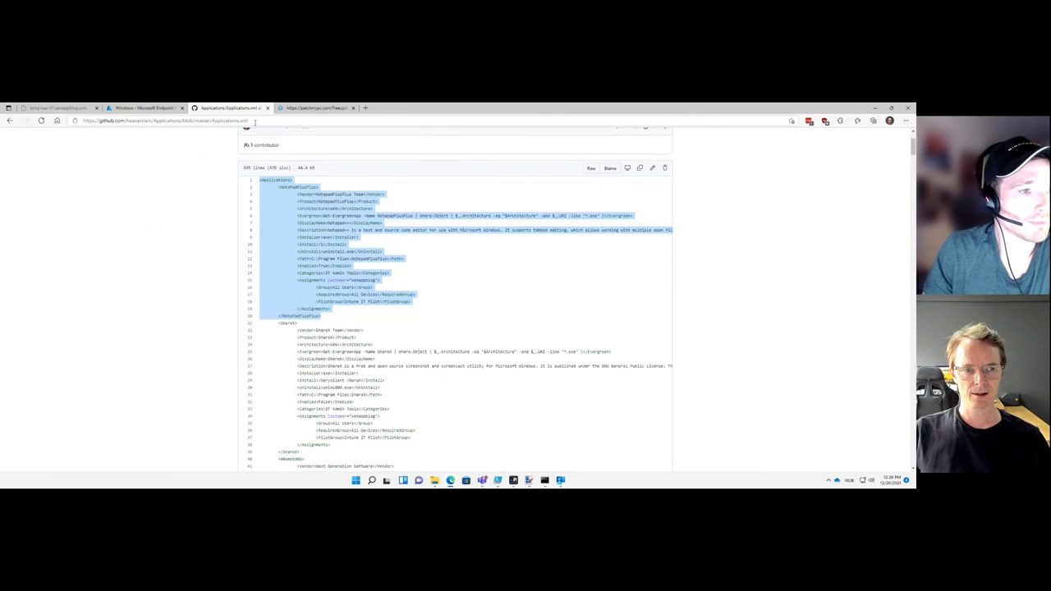
scroll(216, 187, "up", 2)
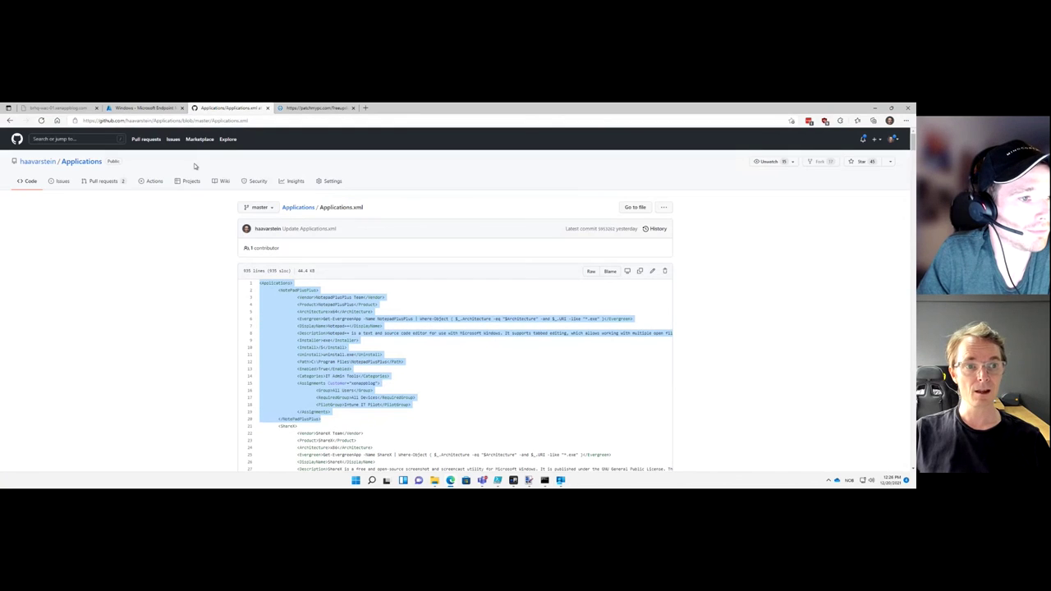
left_click(90, 162)
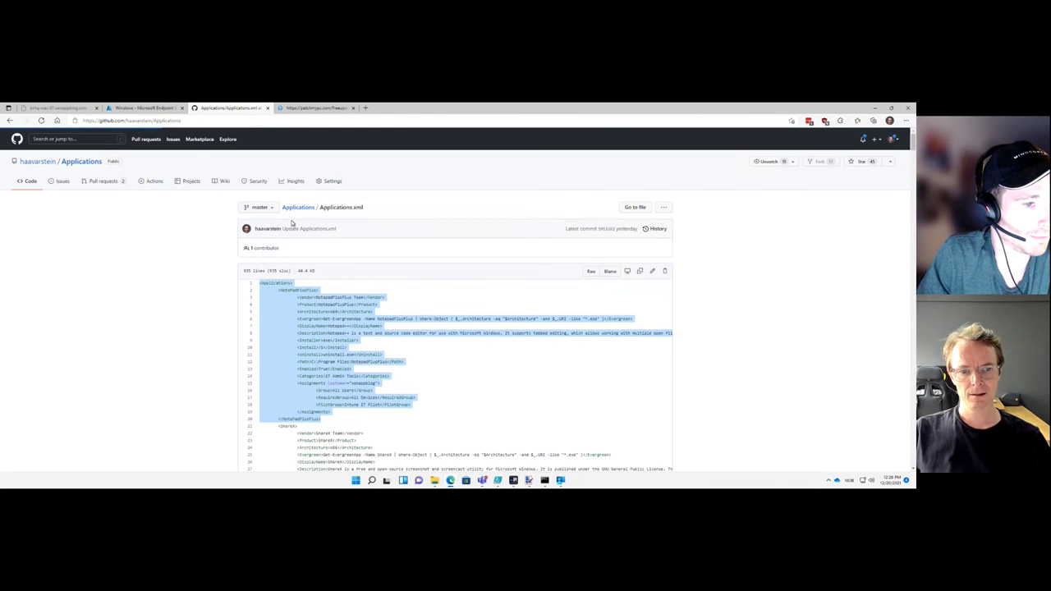
scroll(291, 223, "down", 5)
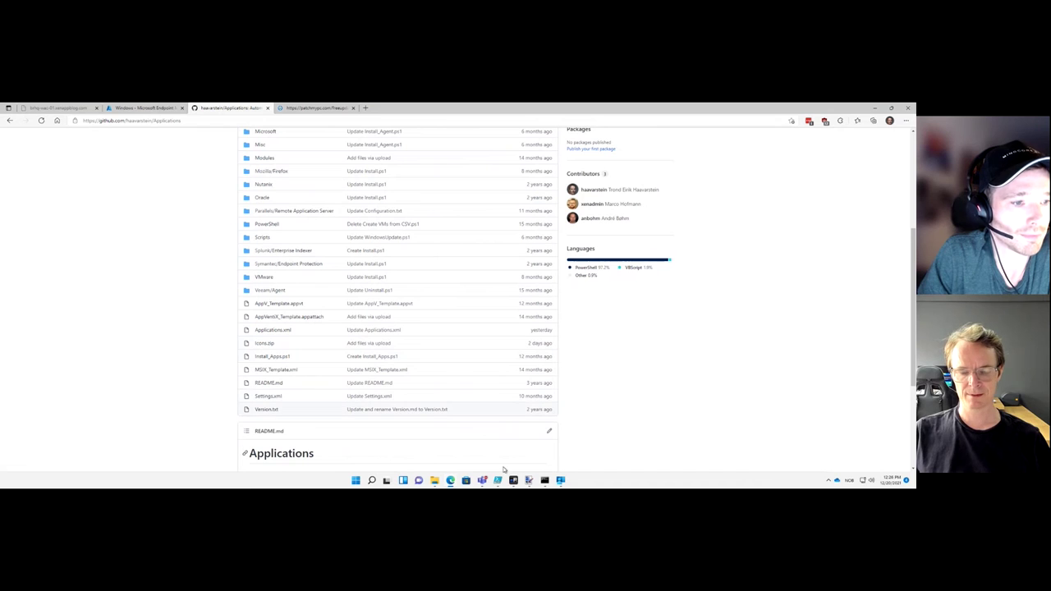
mouse_move(514, 481)
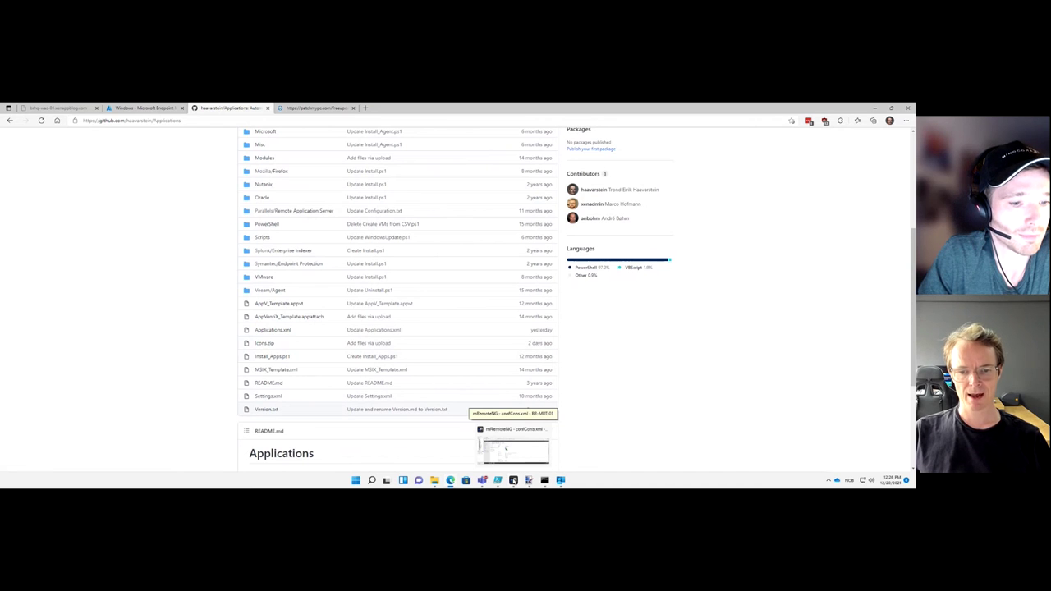
Check Evergreen-WinSCP 5.19.5 (x86)'s properties and install command, then return to Company Portal
left_click(523, 435)
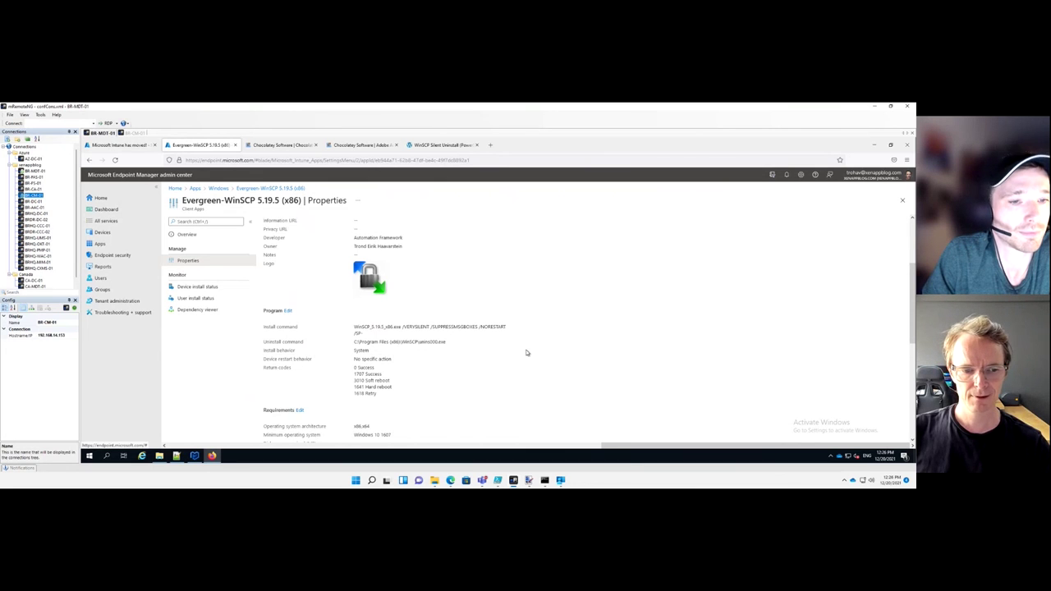
mouse_move(511, 483)
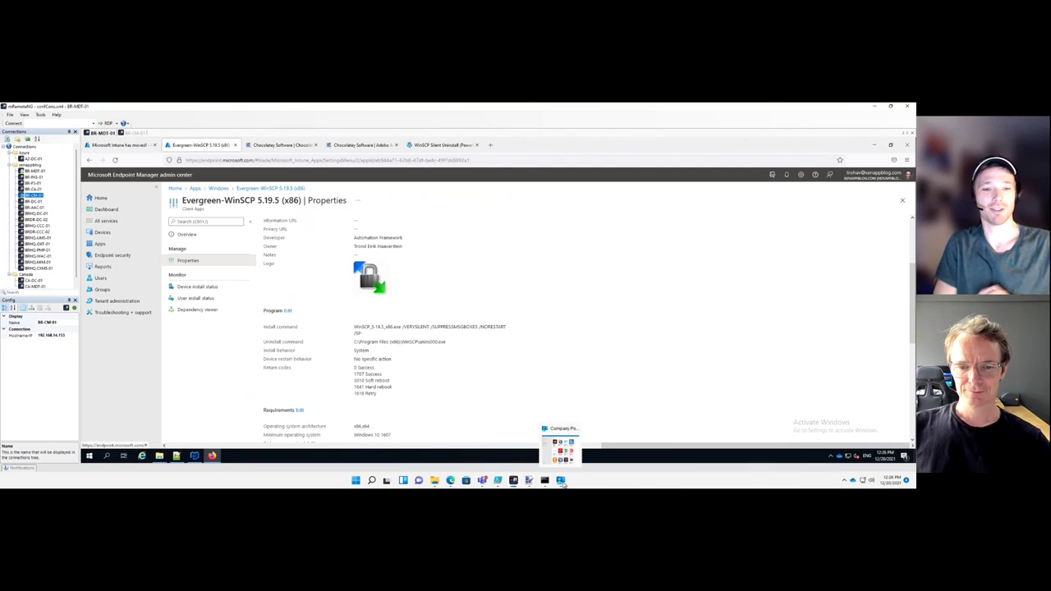
left_click(562, 483)
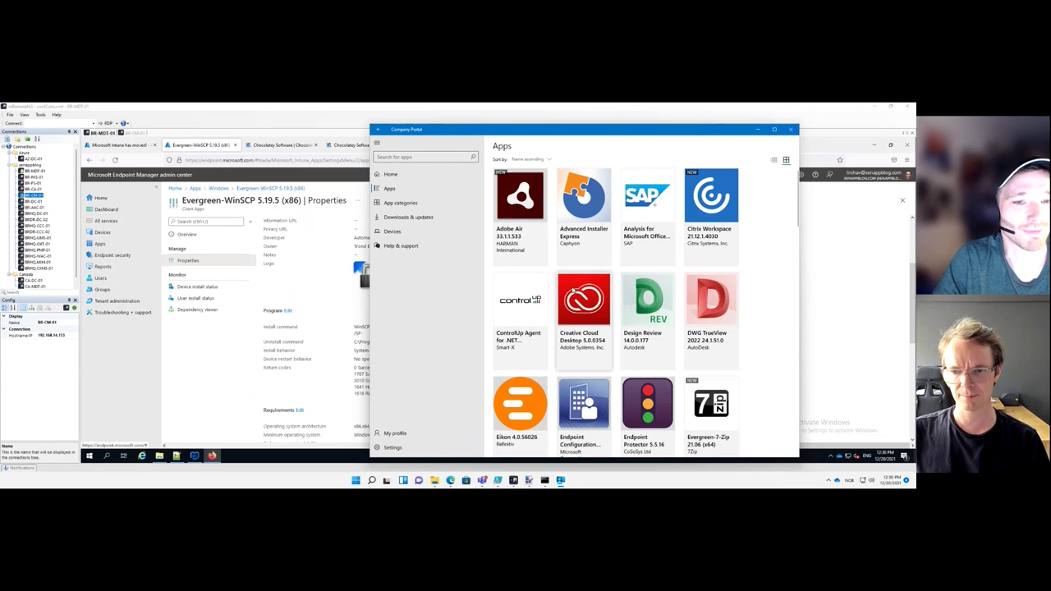
Scroll the Apps catalogue down to the Evergreen FileZilla 3.57.0, mRemoteNG and Notepad++ entries
scroll(574, 291, "down", 1)
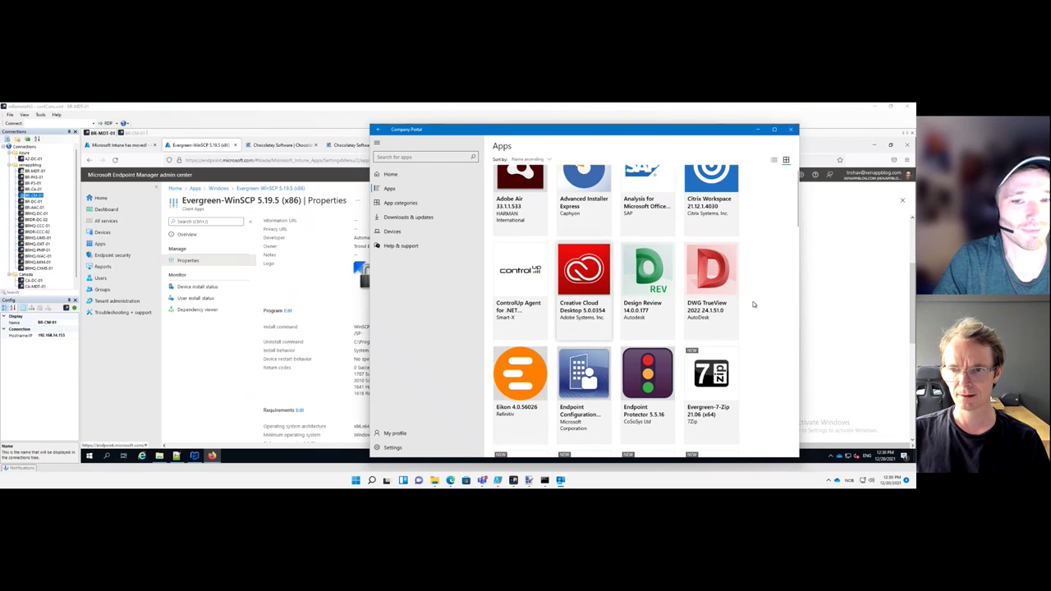
scroll(755, 304, "down", 3)
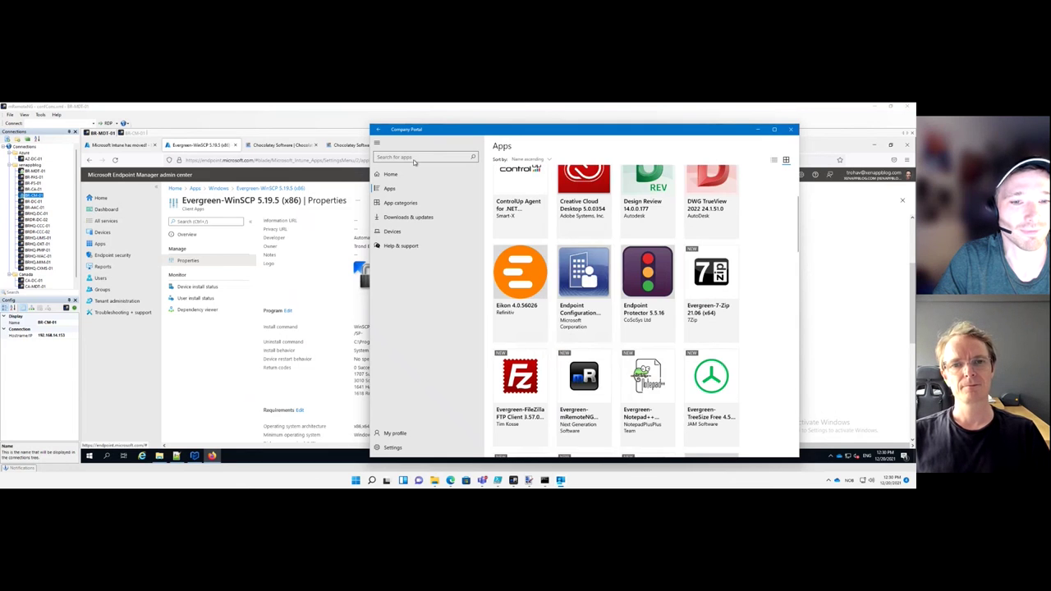
Search Company Portal for 'remote', peek at Remote Desktop, and rerun the search showing seven results
left_click(411, 157)
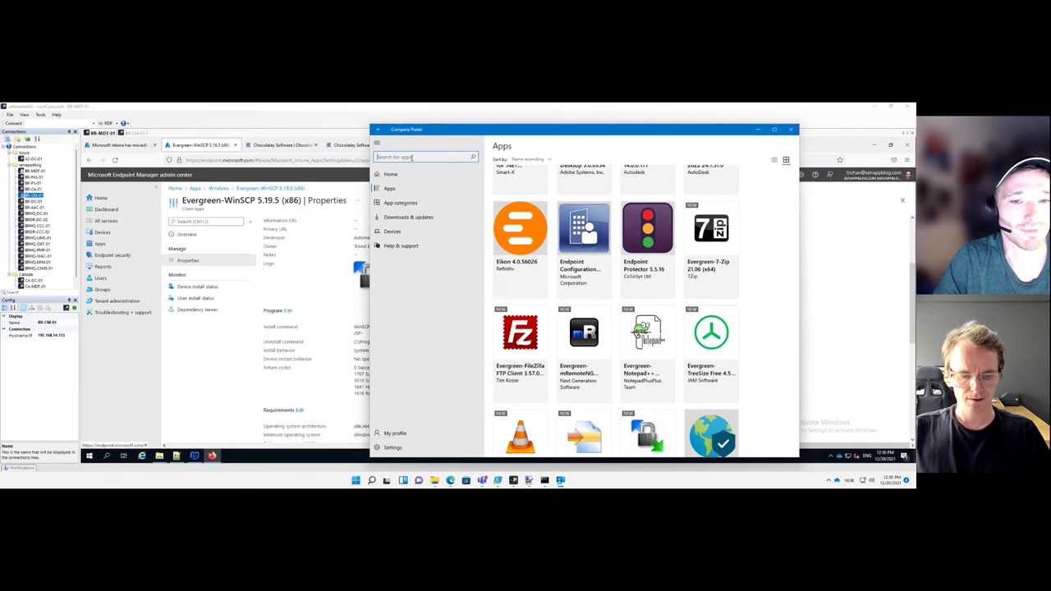
type("remote")
key("Return")
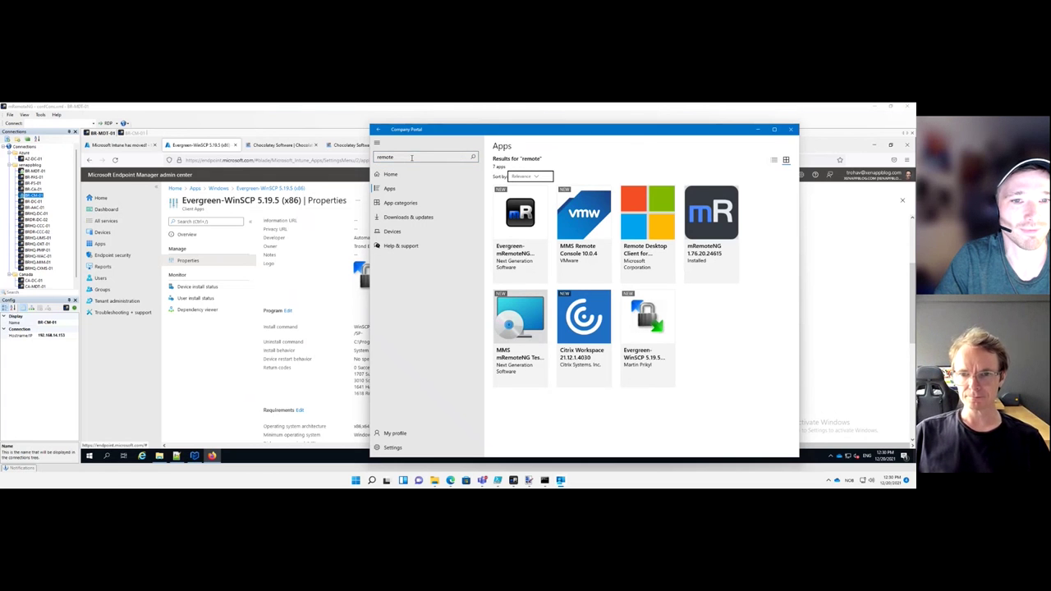
left_click(659, 225)
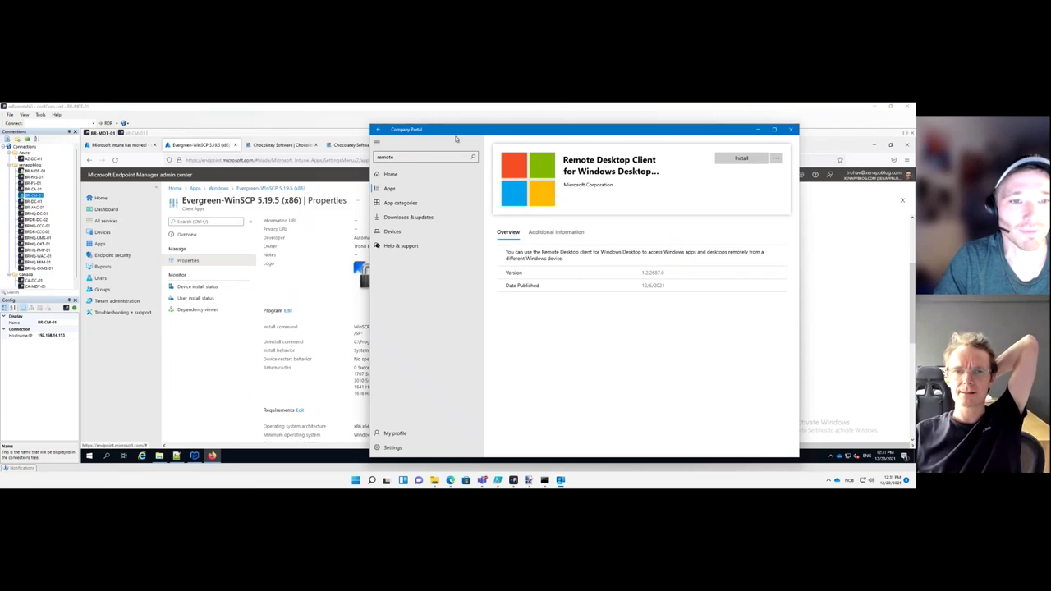
left_click(424, 156)
key("Return")
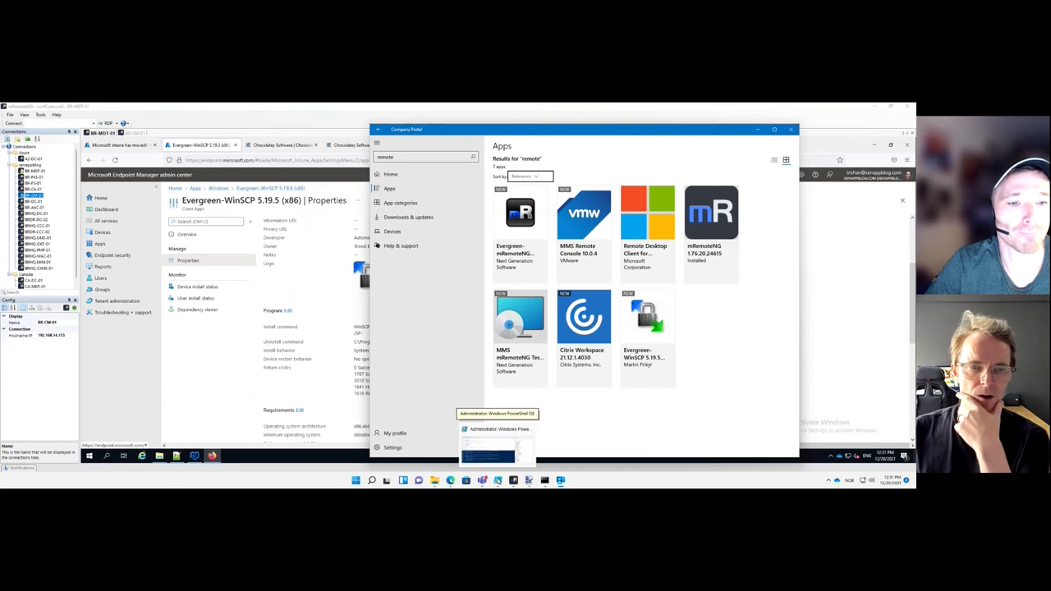
Review the ISE script log and the Win32App output folder, then return to the Intune remote session
left_click(497, 480)
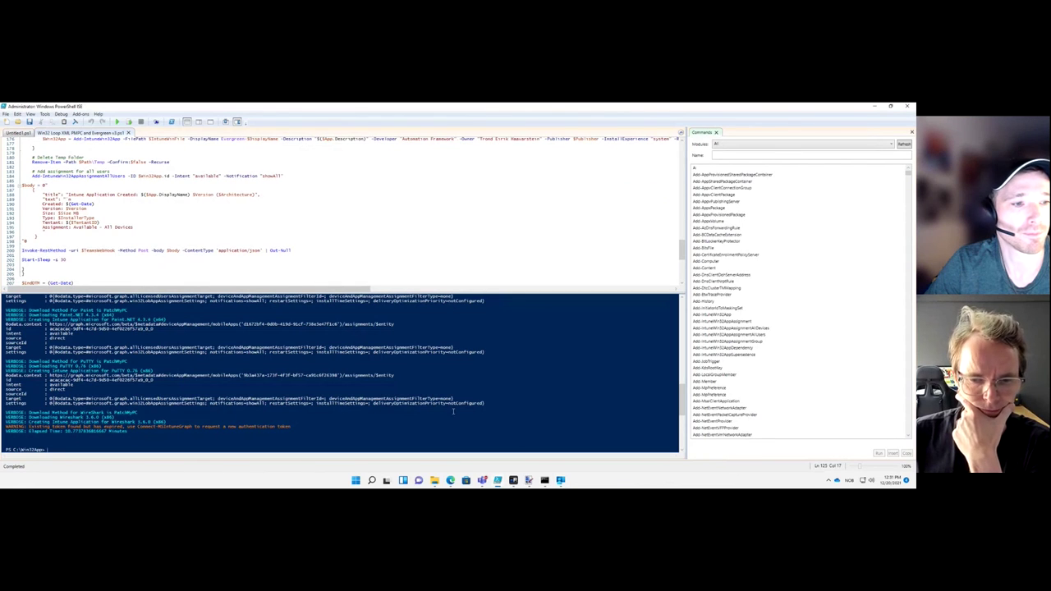
left_click(436, 480)
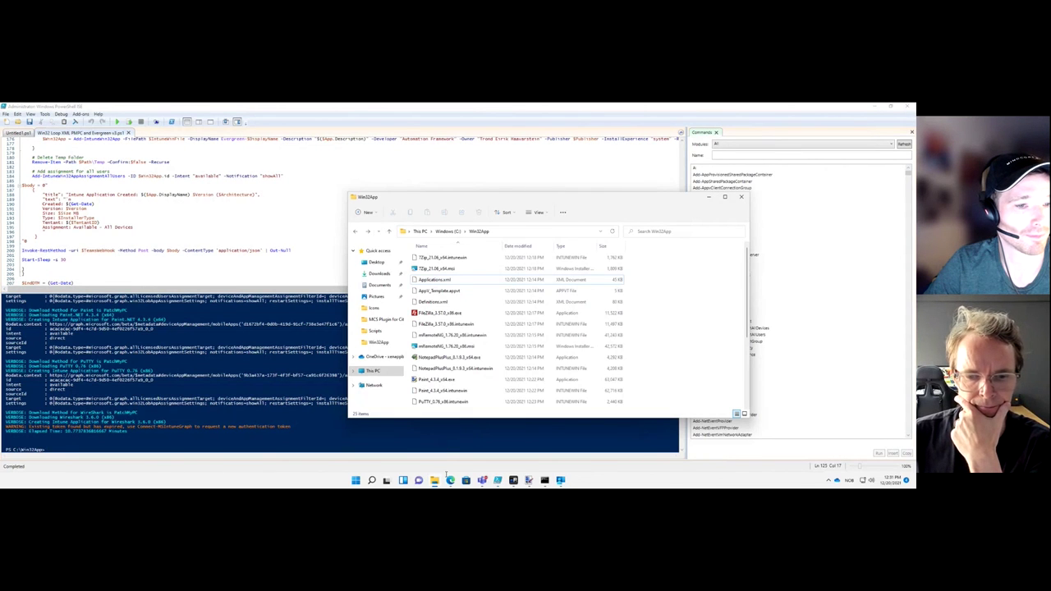
left_click(497, 480)
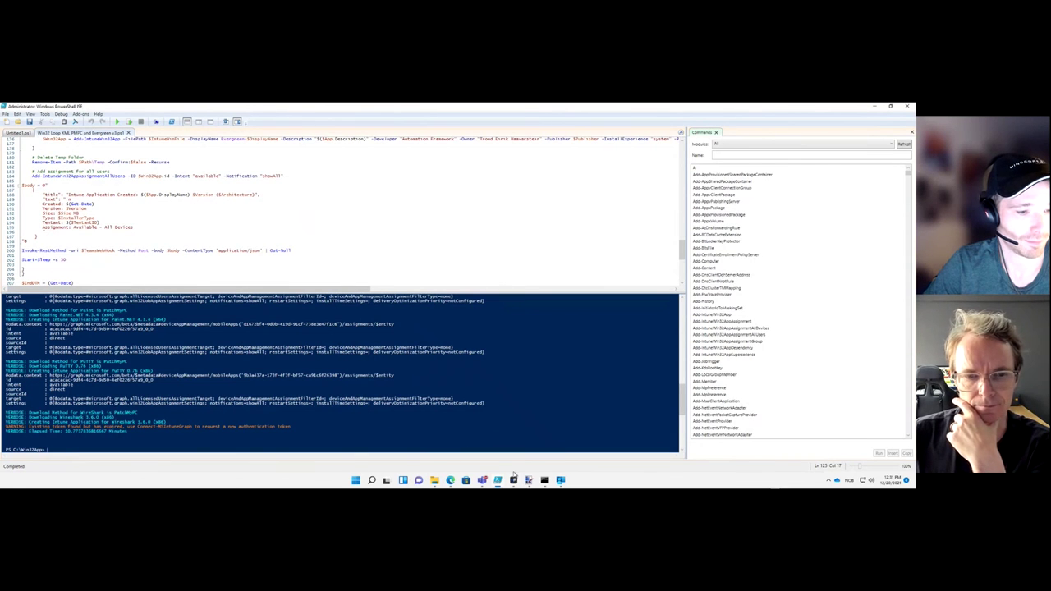
left_click(514, 480)
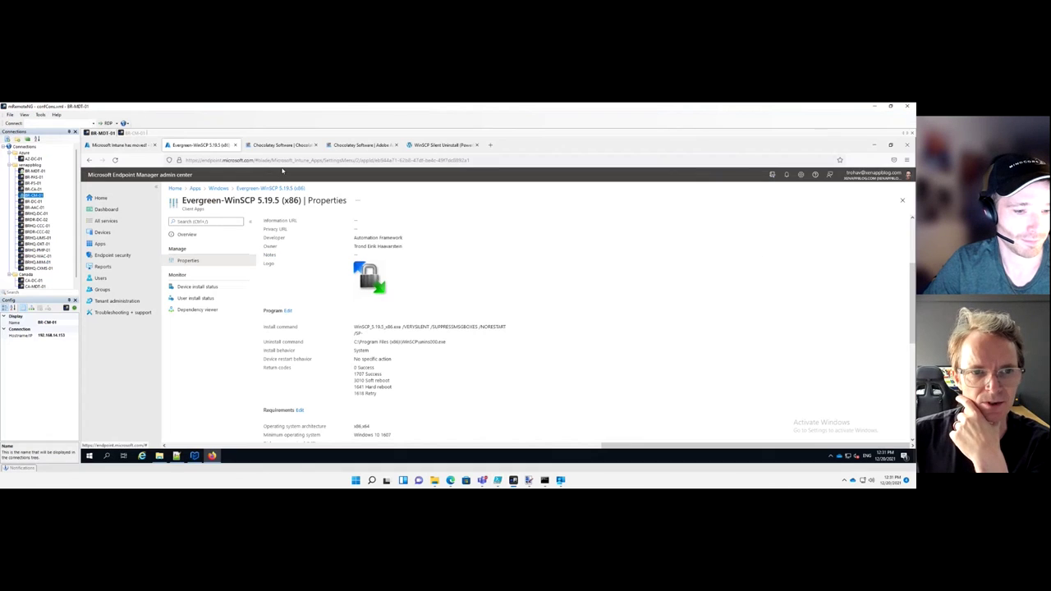
From the Chocolatey Software tab, load the script author's GitHub profile page
left_click(260, 160)
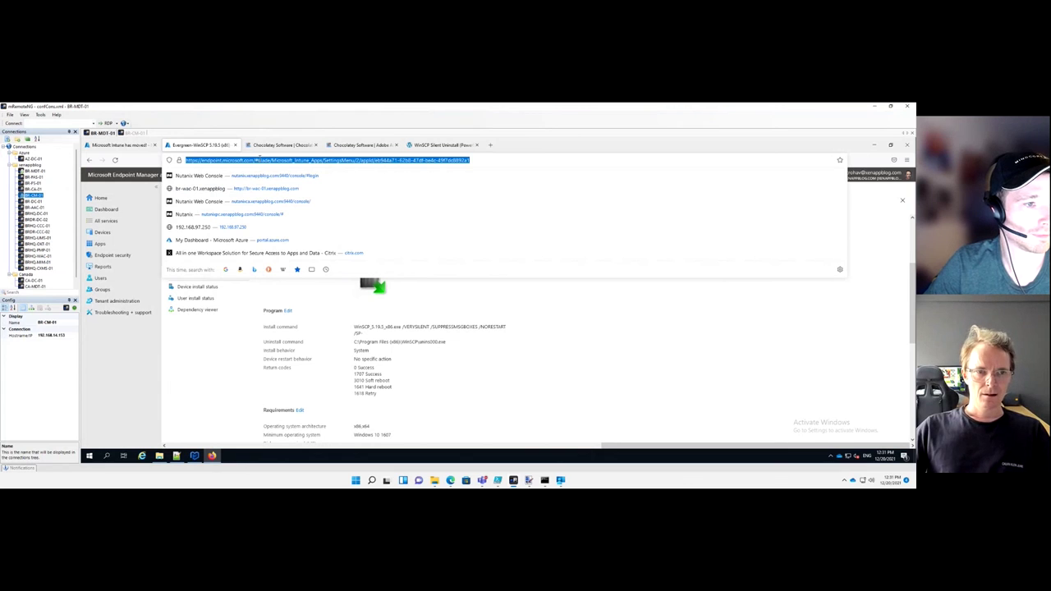
left_click(270, 146)
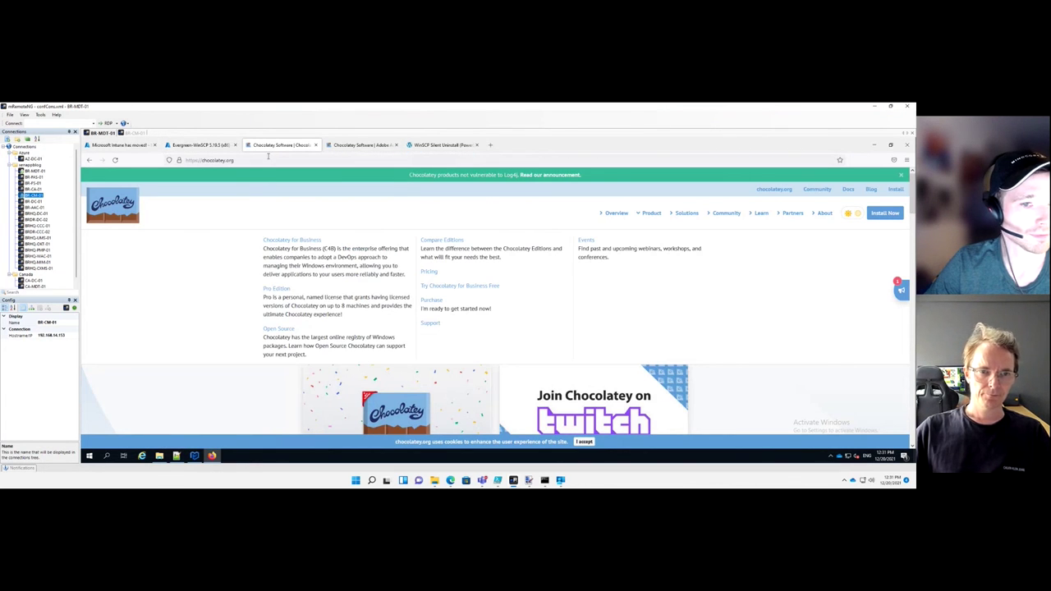
left_click(268, 158)
type("githu")
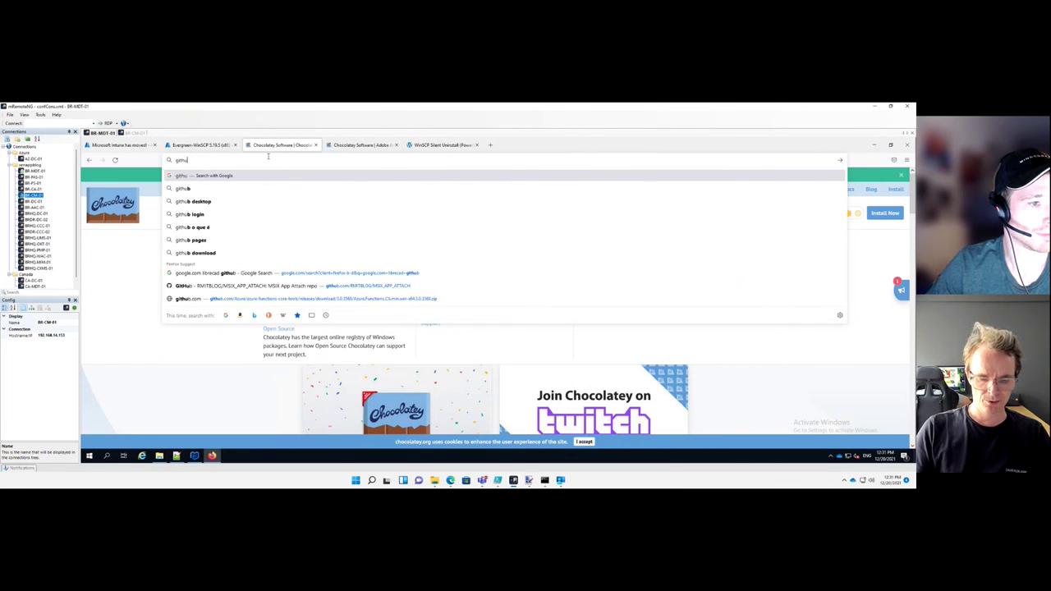
type("b.com/")
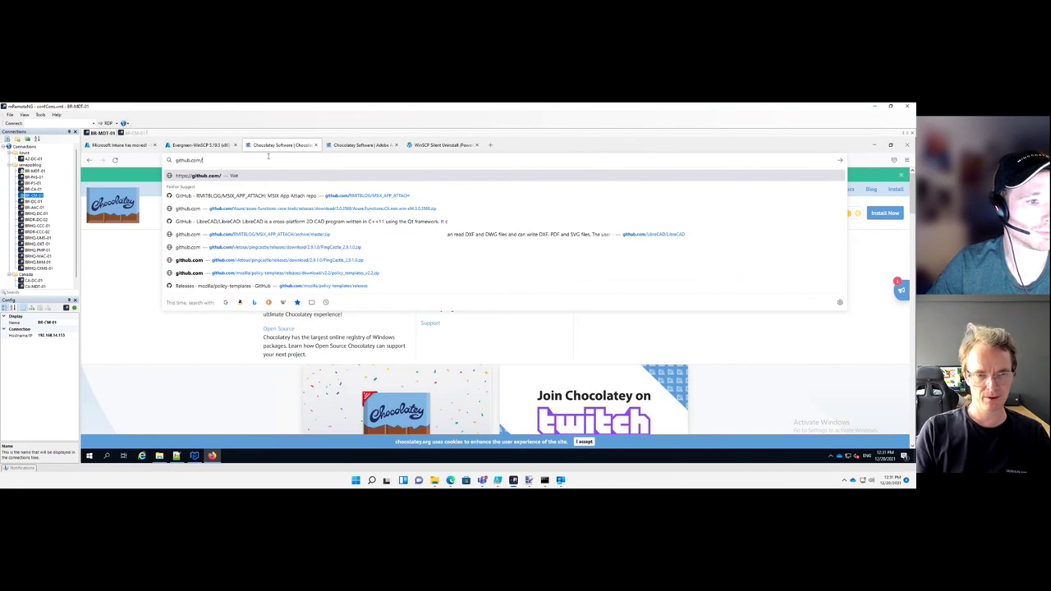
type("haa")
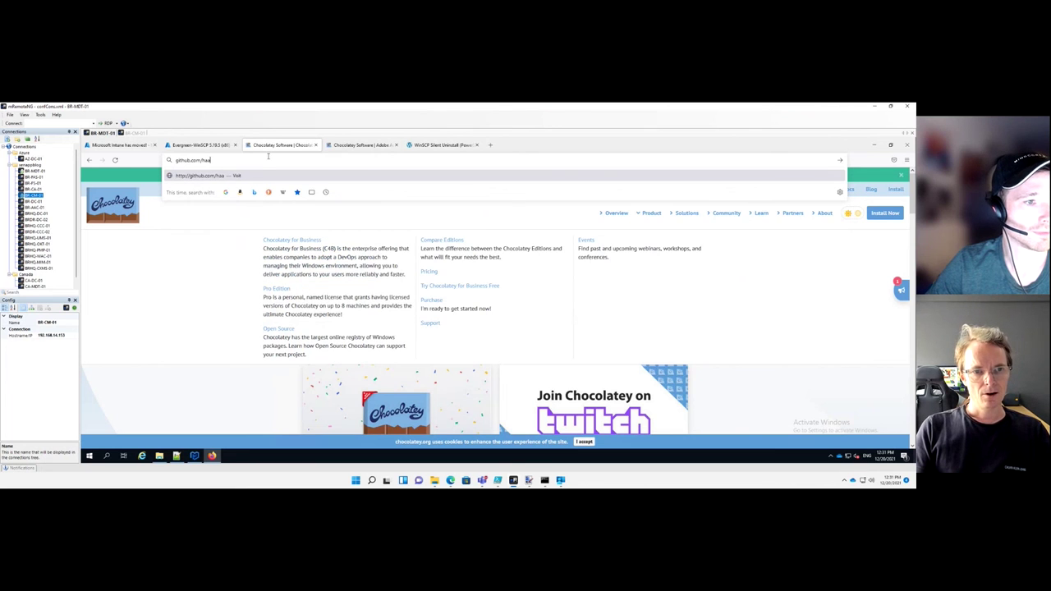
type("varste")
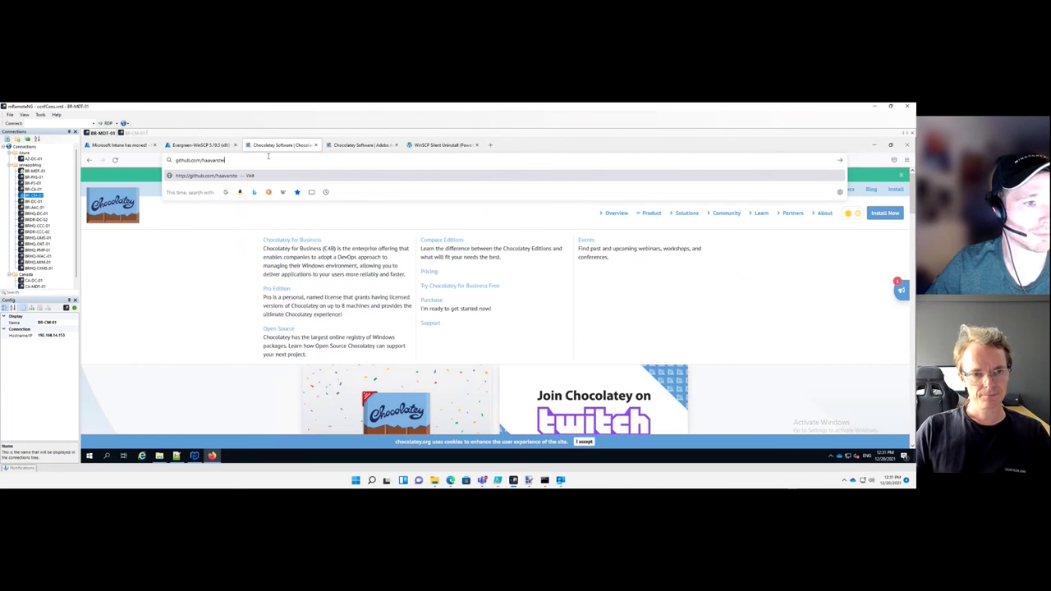
type("in")
key("Return")
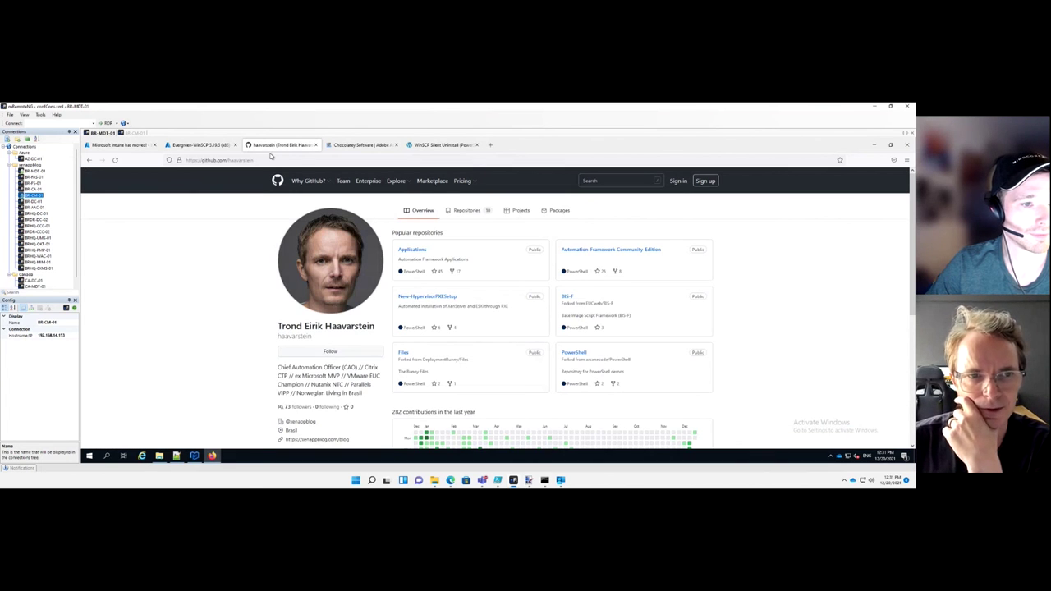
Open the Applications repository and browse into its Microsoft/FSLogix folder
left_click(412, 251)
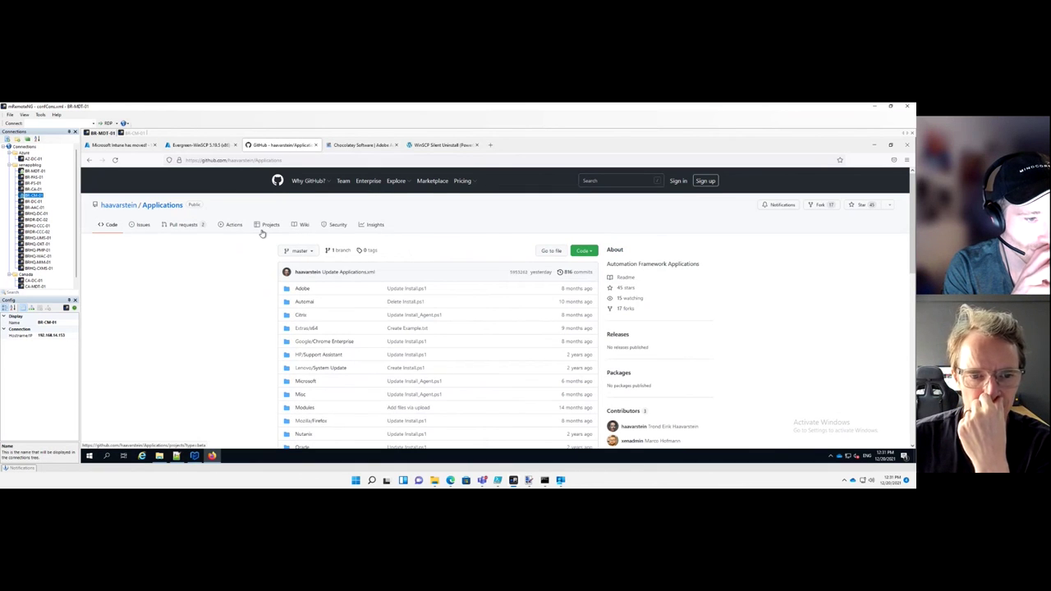
scroll(261, 233, "down", 5)
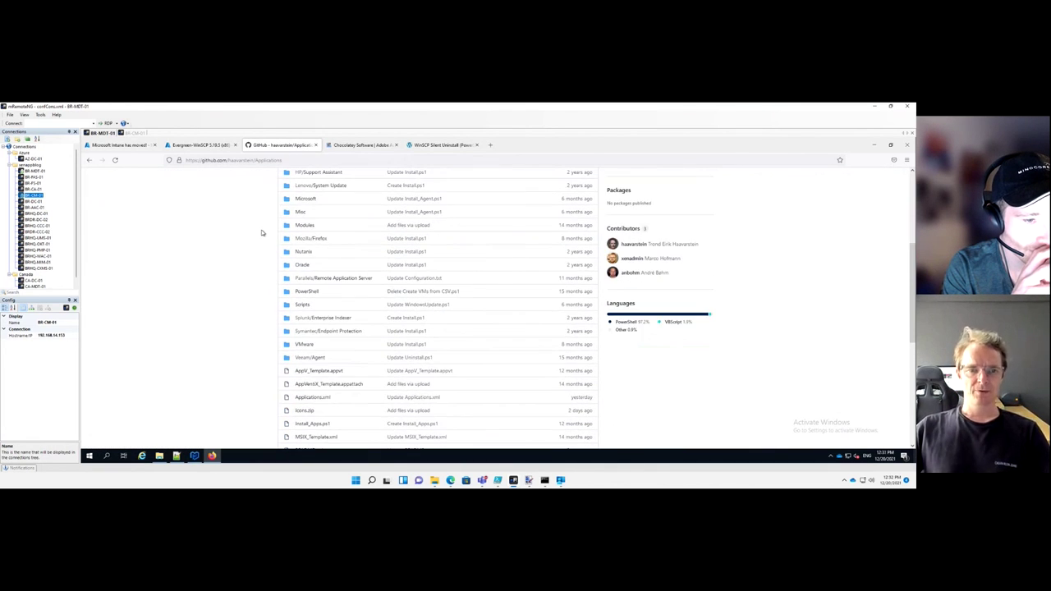
left_click(304, 199)
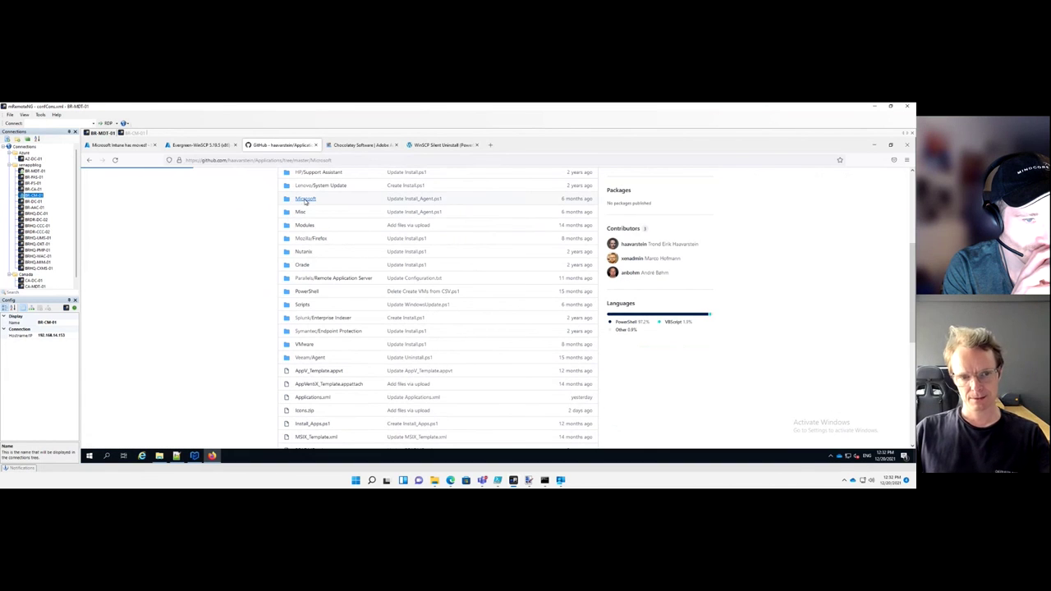
scroll(305, 202, "down", 5)
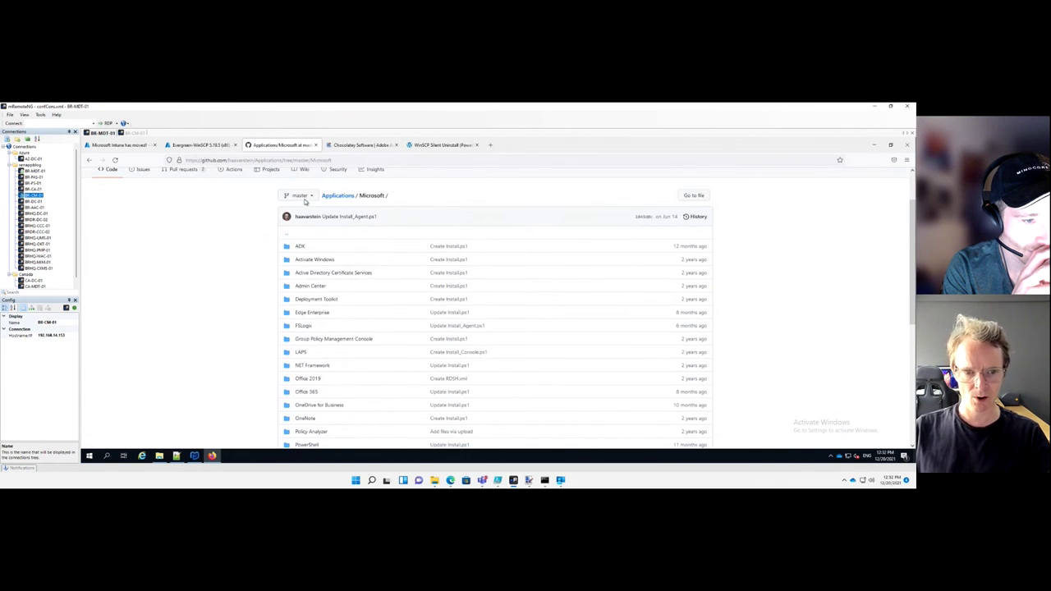
scroll(305, 202, "down", 3)
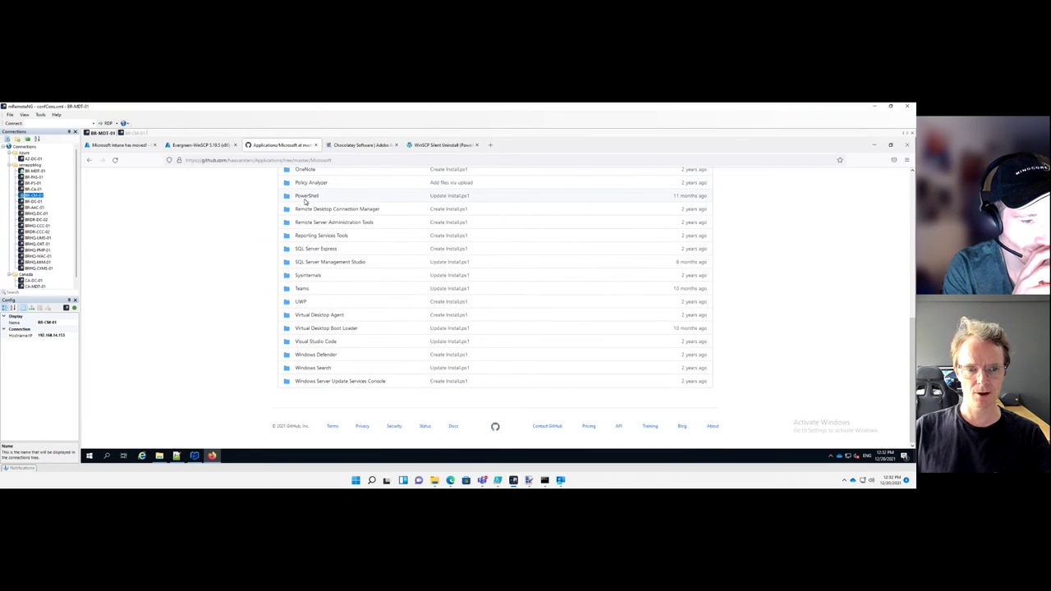
scroll(304, 202, "up", 3)
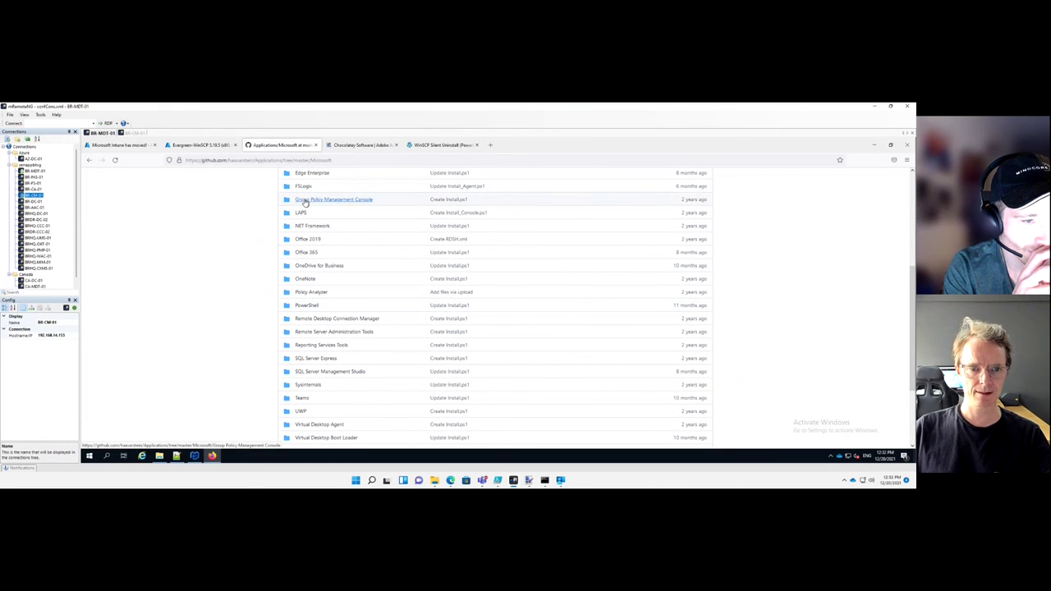
scroll(304, 202, "up", 2)
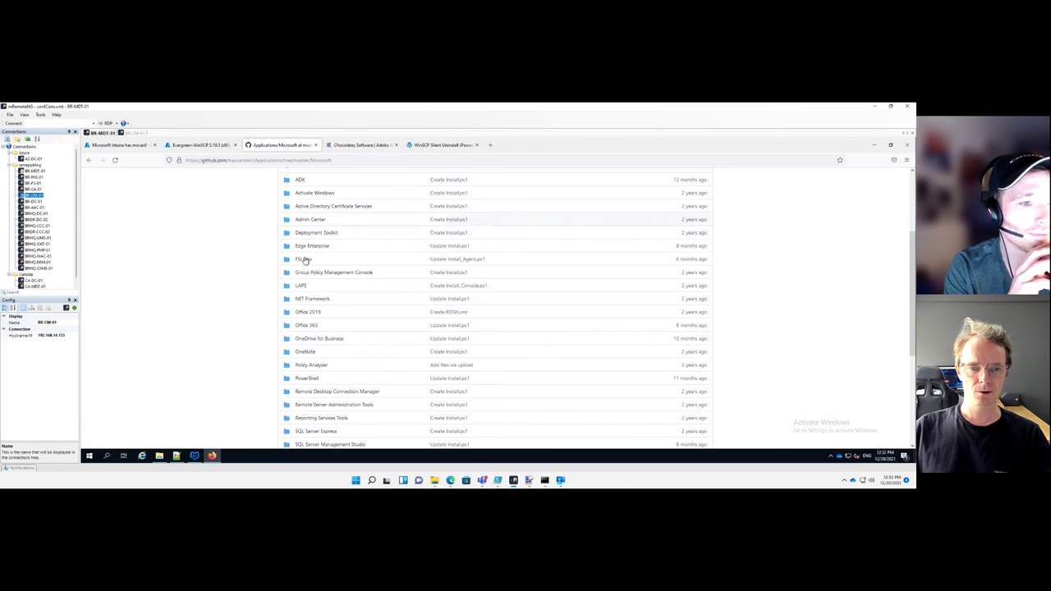
left_click(304, 260)
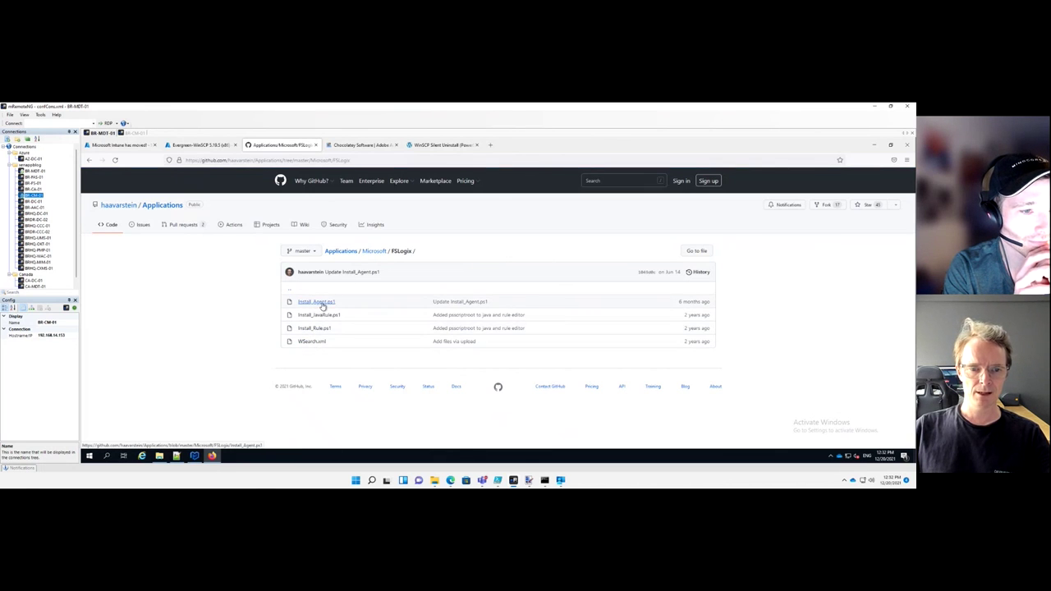
Inspect Install_Agent.ps1's /S silent argument, then switch to the Adobe Acrobat Reader DC Chocolatey page
left_click(323, 305)
scroll(379, 281, "down", 1)
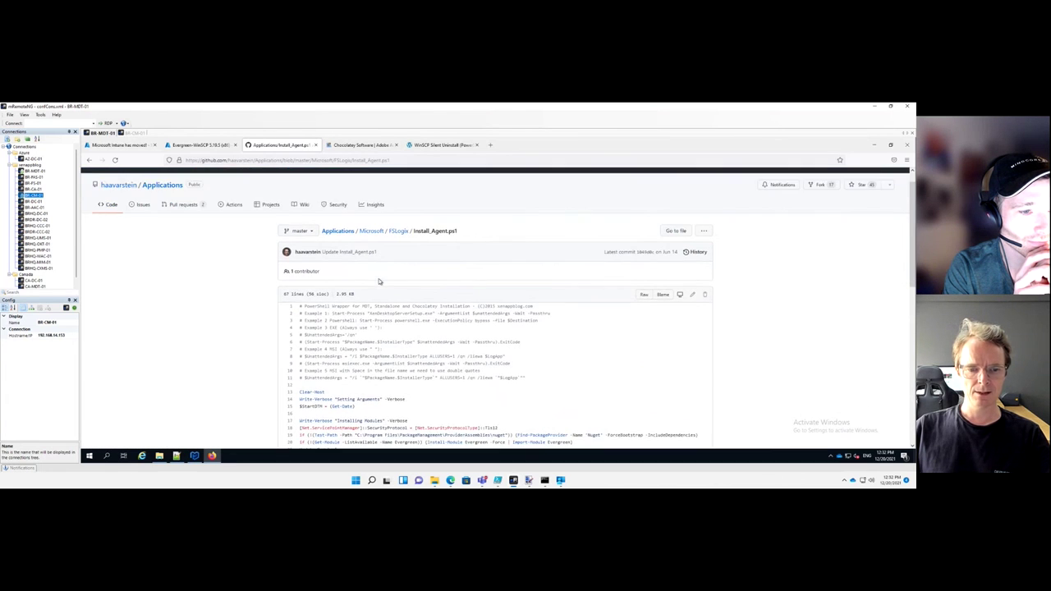
scroll(380, 282, "down", 3)
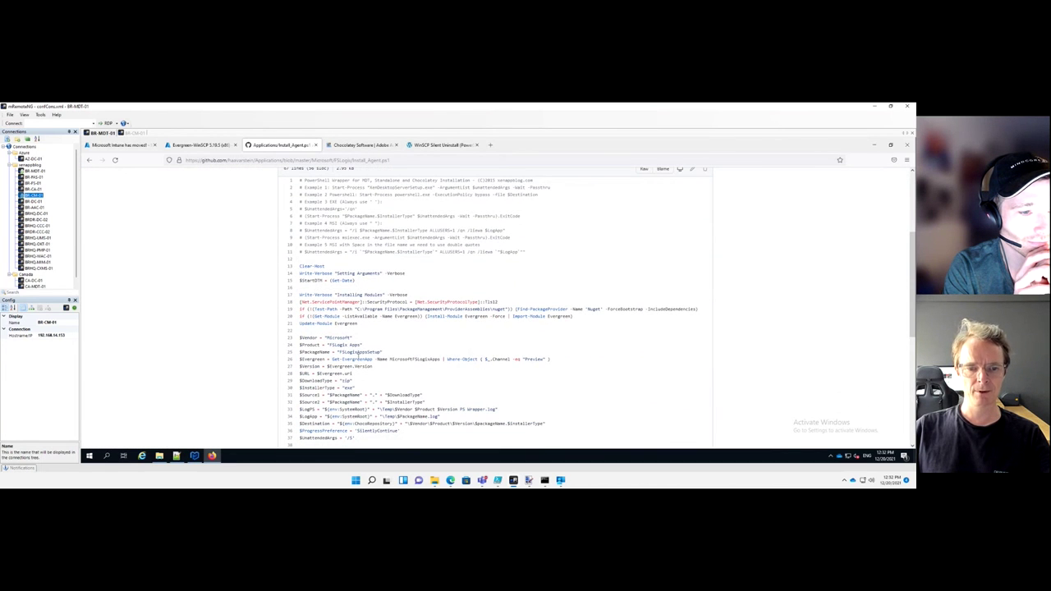
scroll(353, 386, "down", 1)
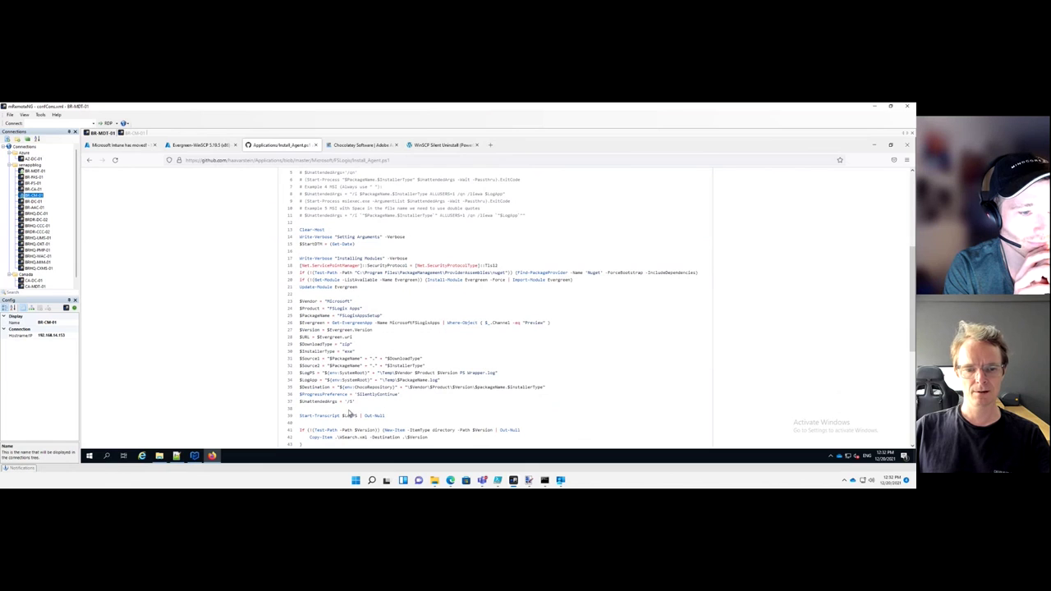
left_click_drag(344, 402, 354, 402)
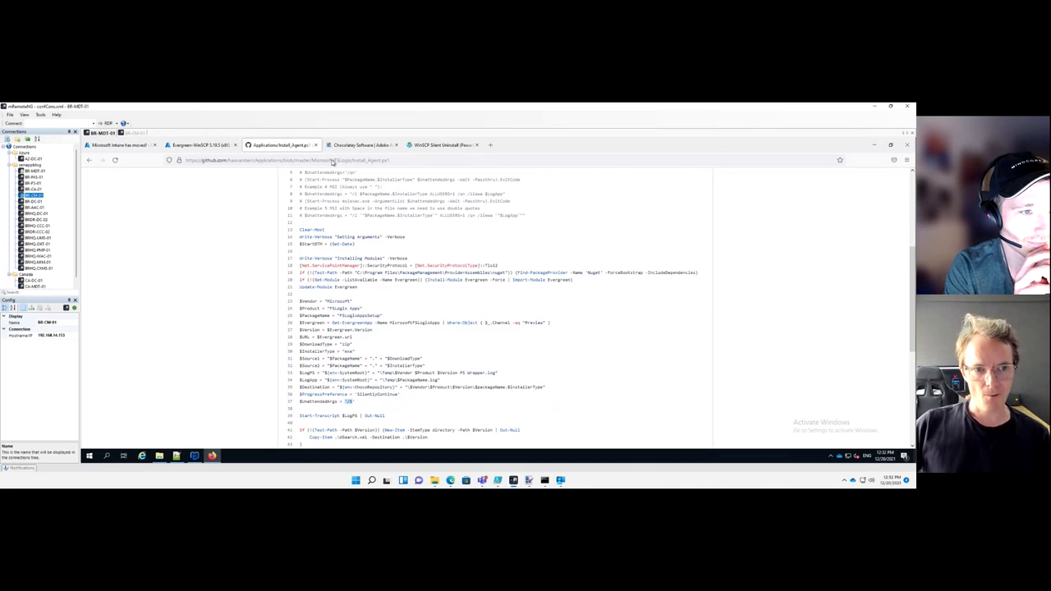
scroll(288, 198, "up", 3)
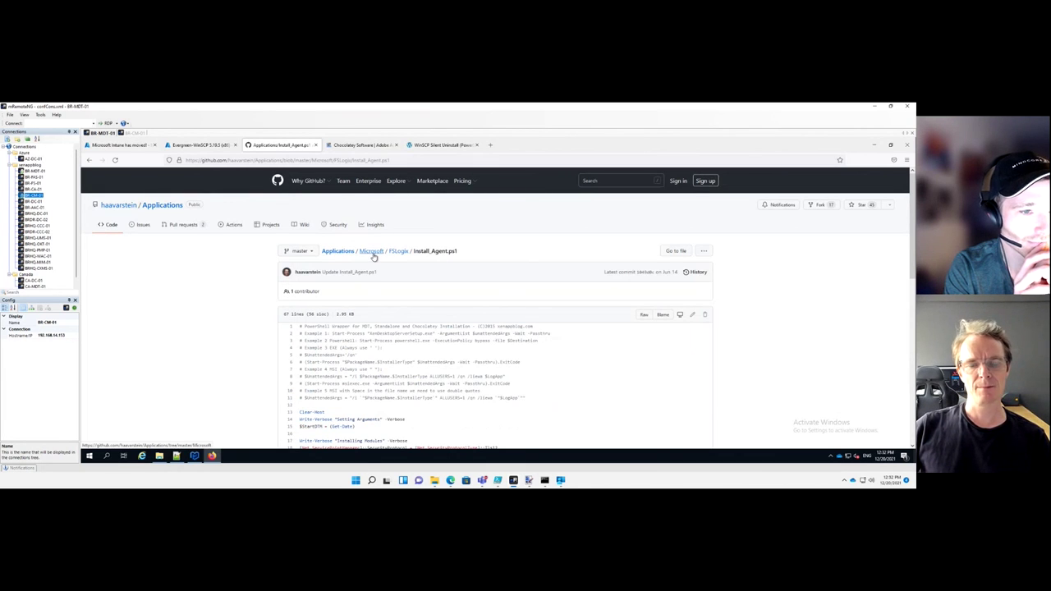
left_click(372, 252)
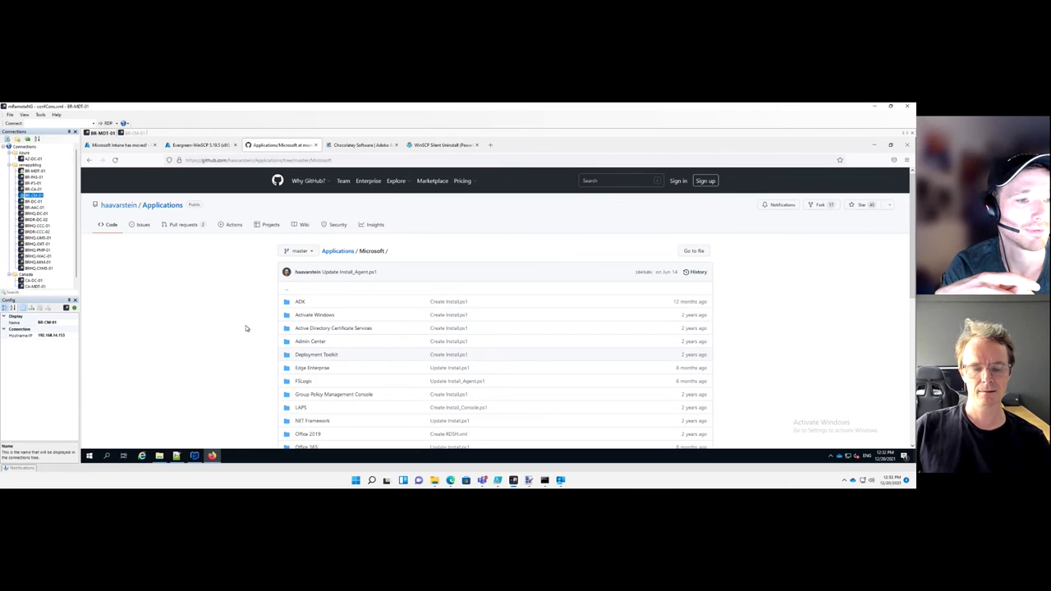
left_click(351, 146)
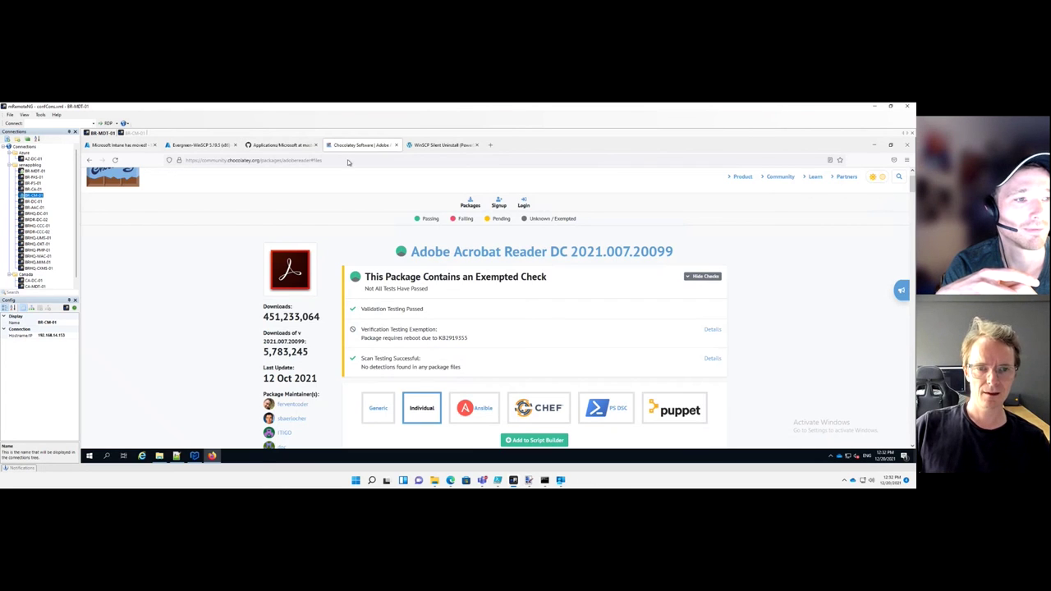
Enter xenappblog.com in the address bar (typed as 'senappblog.com') and dismiss the suggestions
left_click(348, 161)
type("senappblog.com")
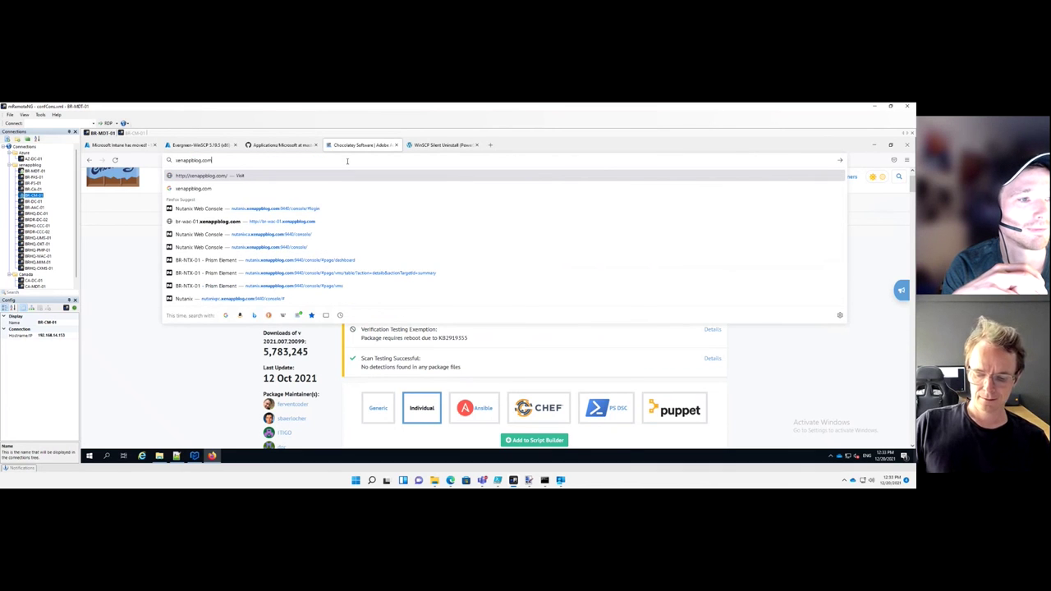
key("Return")
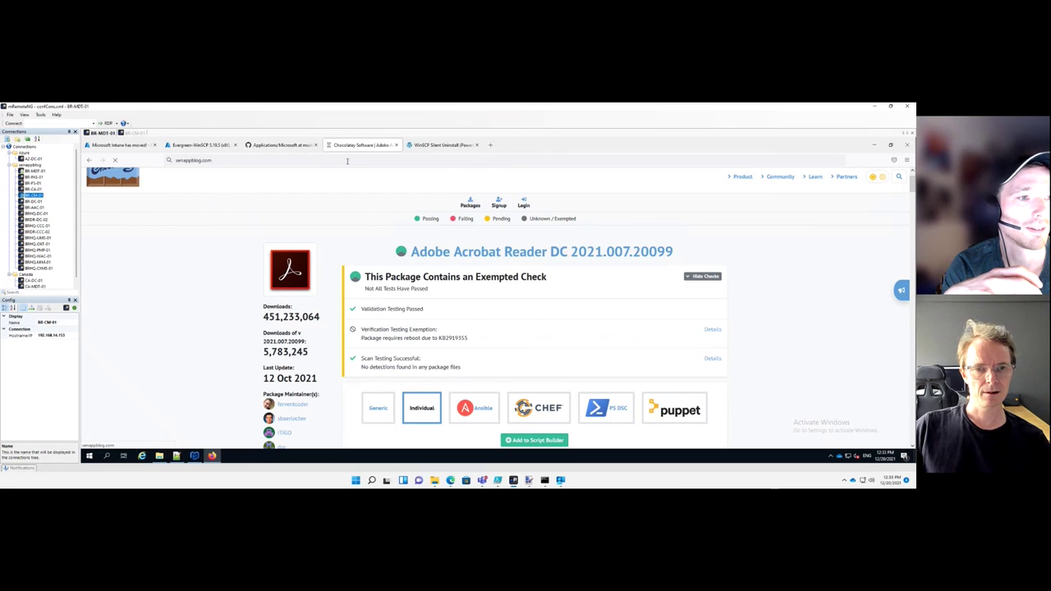
left_click(356, 160)
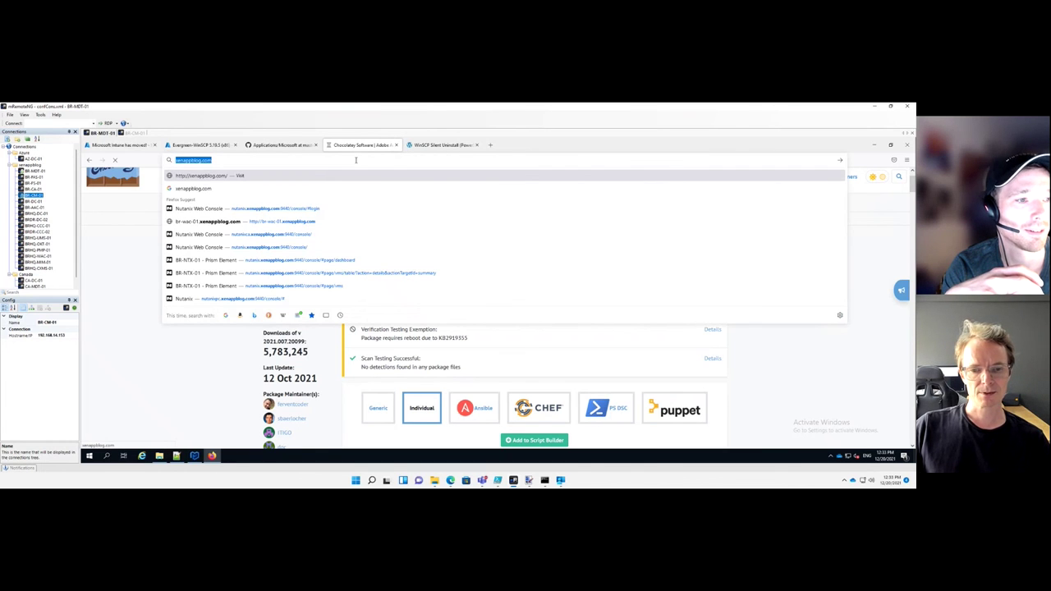
left_click(356, 160)
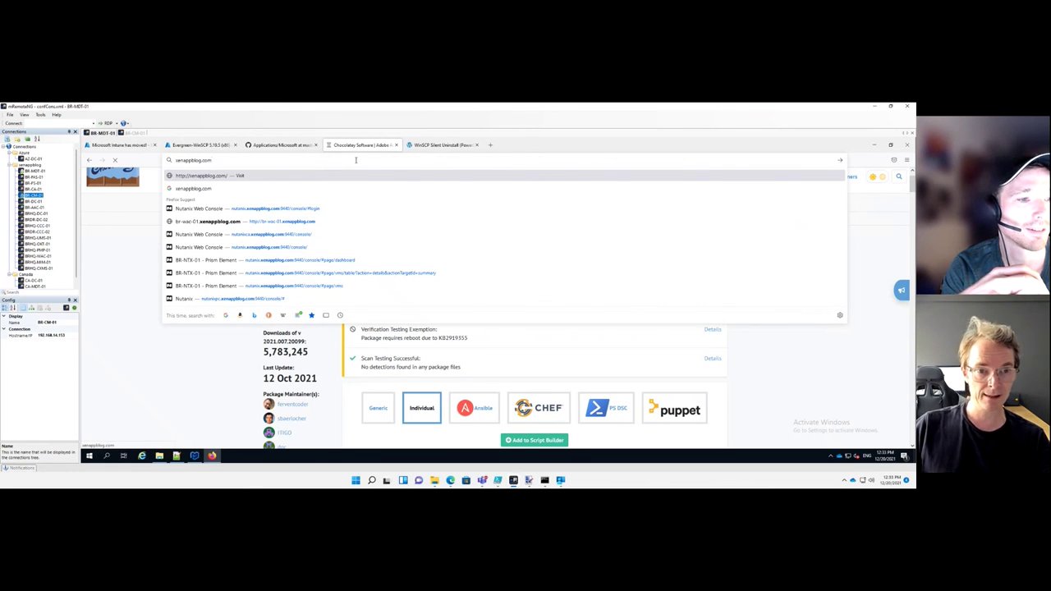
key("Return")
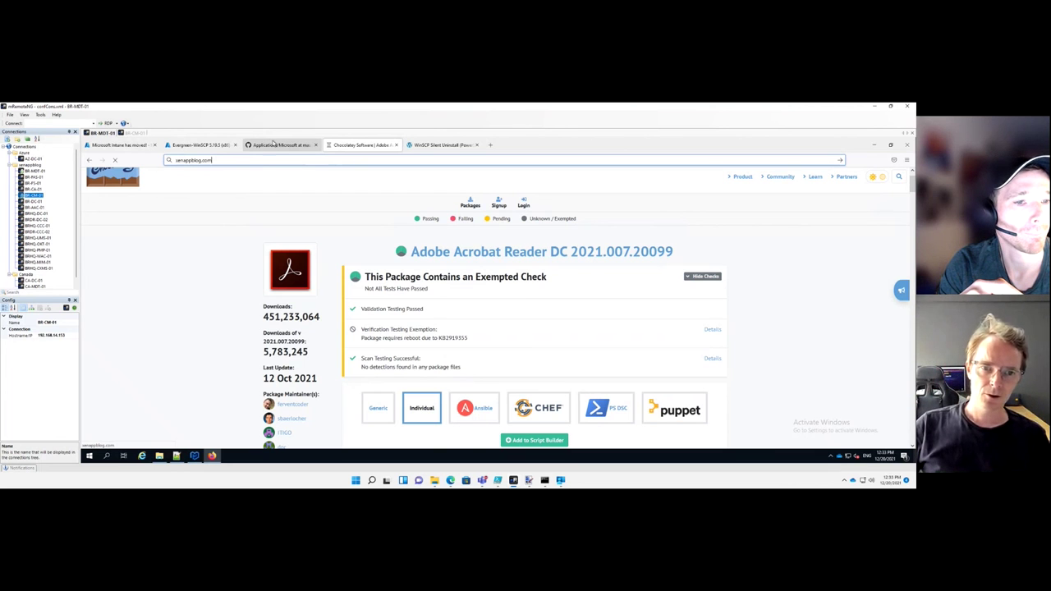
Go from the GitHub Applications folder to Automation-Framework-Community-Edition and scroll through its README
left_click(275, 145)
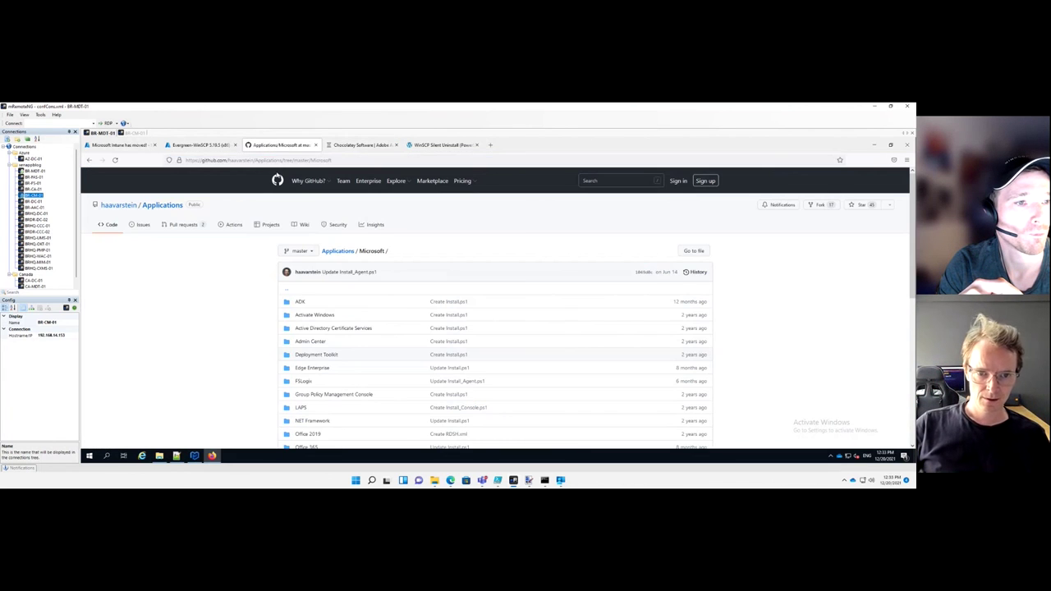
left_click(336, 251)
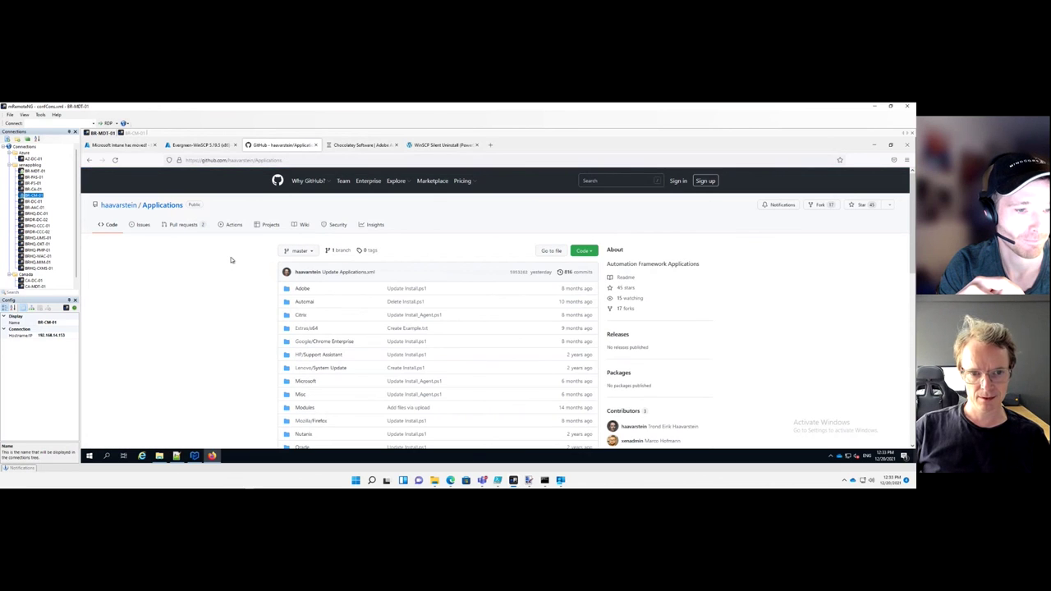
scroll(230, 262, "down", 1)
scroll(310, 239, "up", 1)
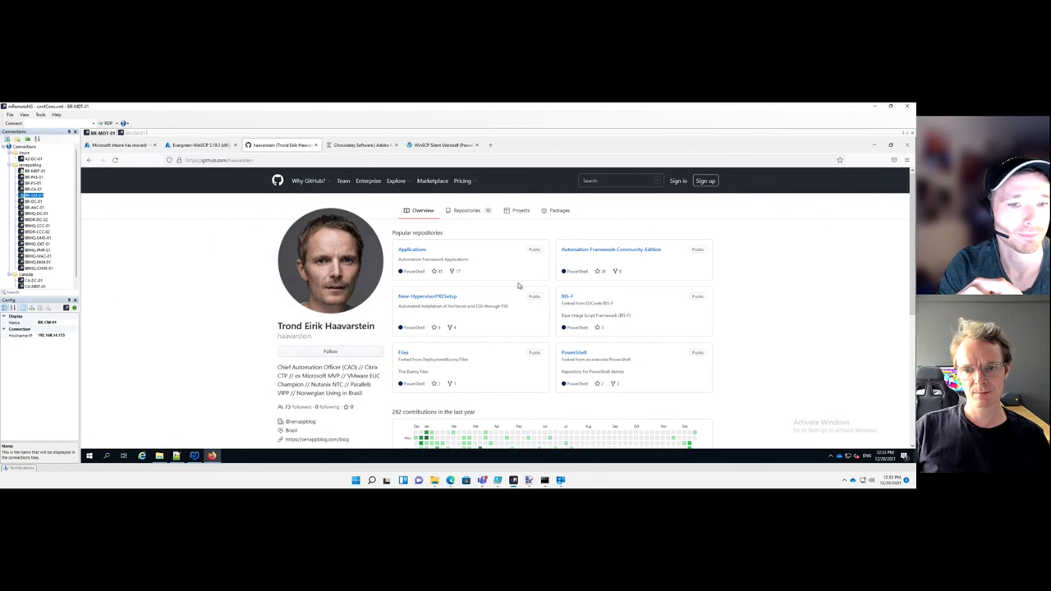
left_click(578, 250)
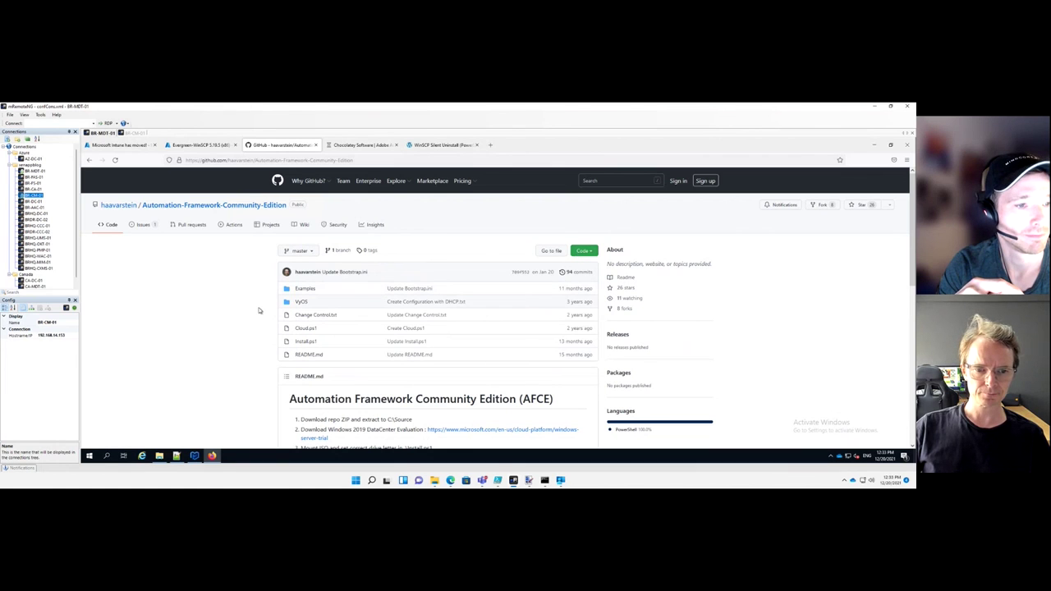
scroll(260, 310, "down", 2)
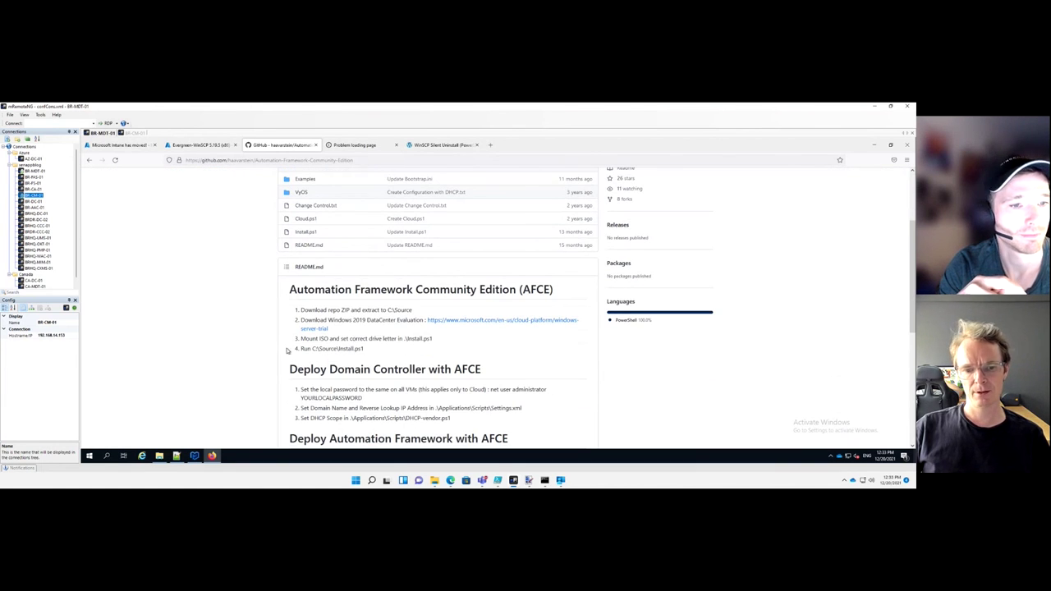
scroll(262, 319, "down", 1)
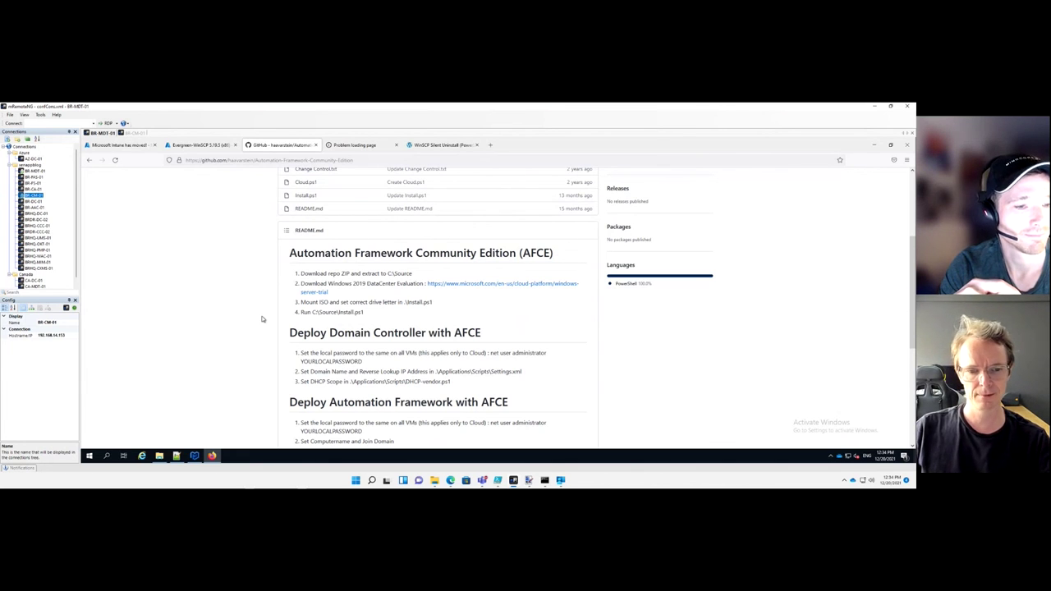
scroll(262, 319, "up", 3)
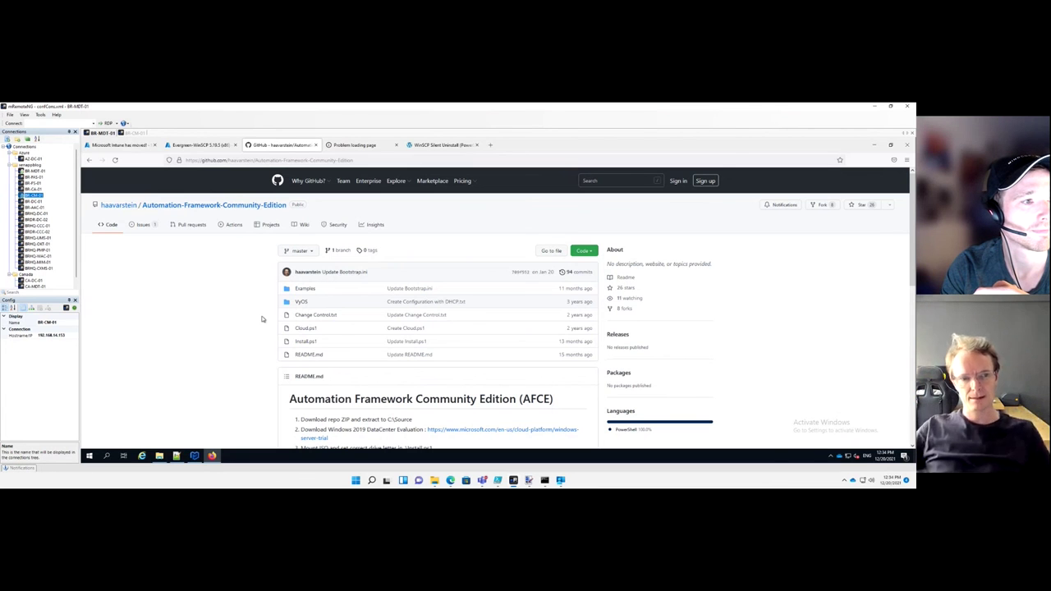
View the Applications repository's Mozilla/Firefox Install.ps1 script, then go back to its folder
left_click(119, 206)
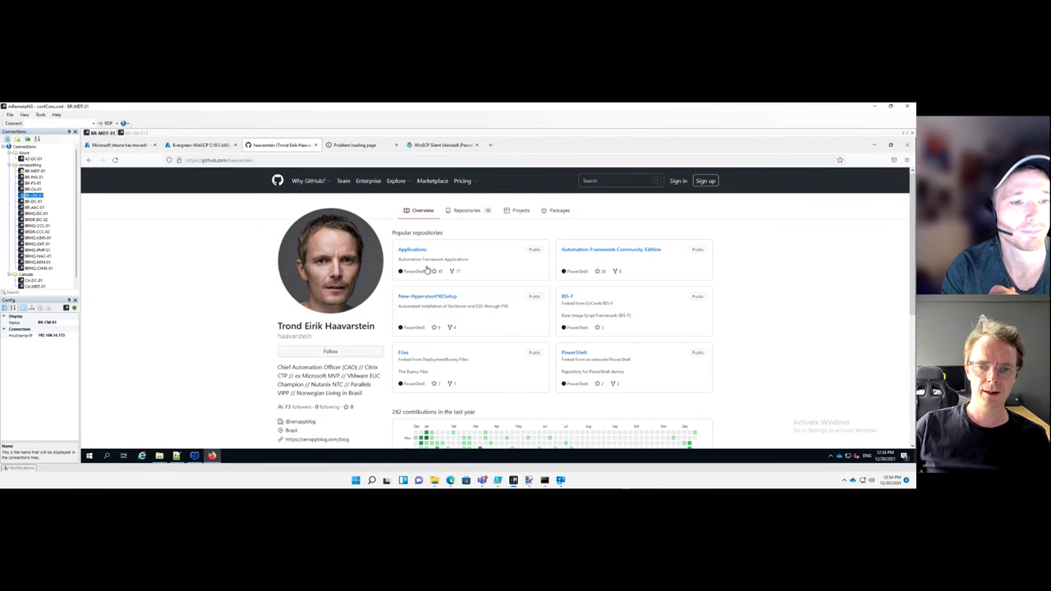
left_click(412, 250)
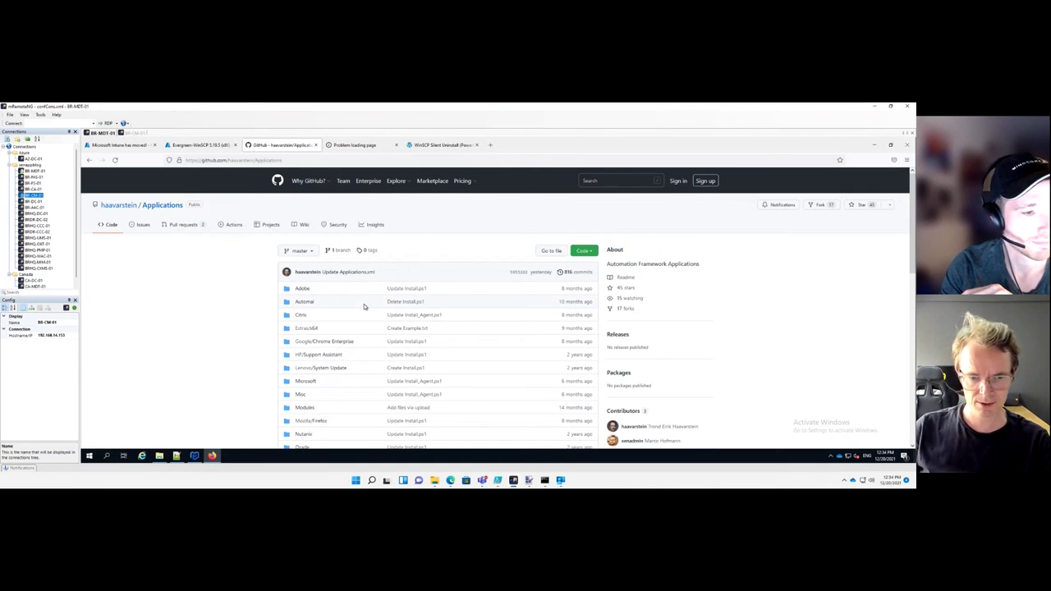
scroll(364, 306, "down", 2)
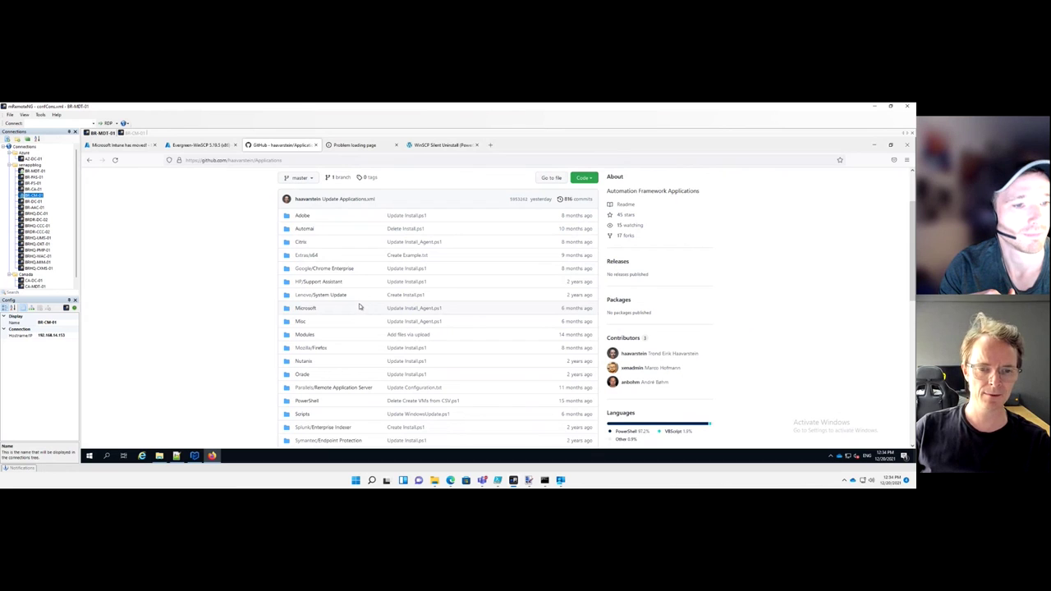
left_click(307, 309)
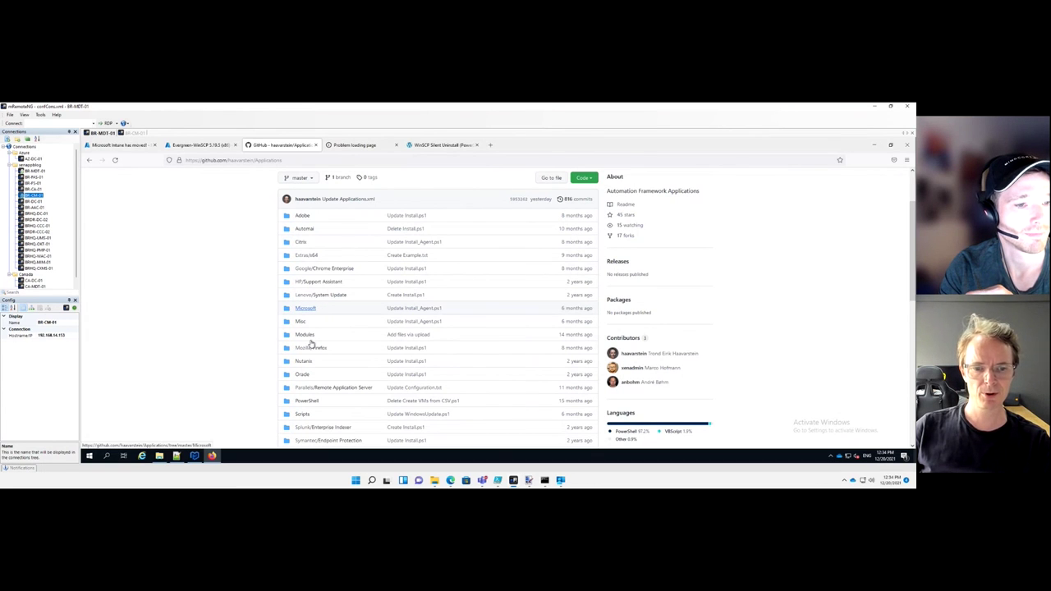
left_click(312, 349)
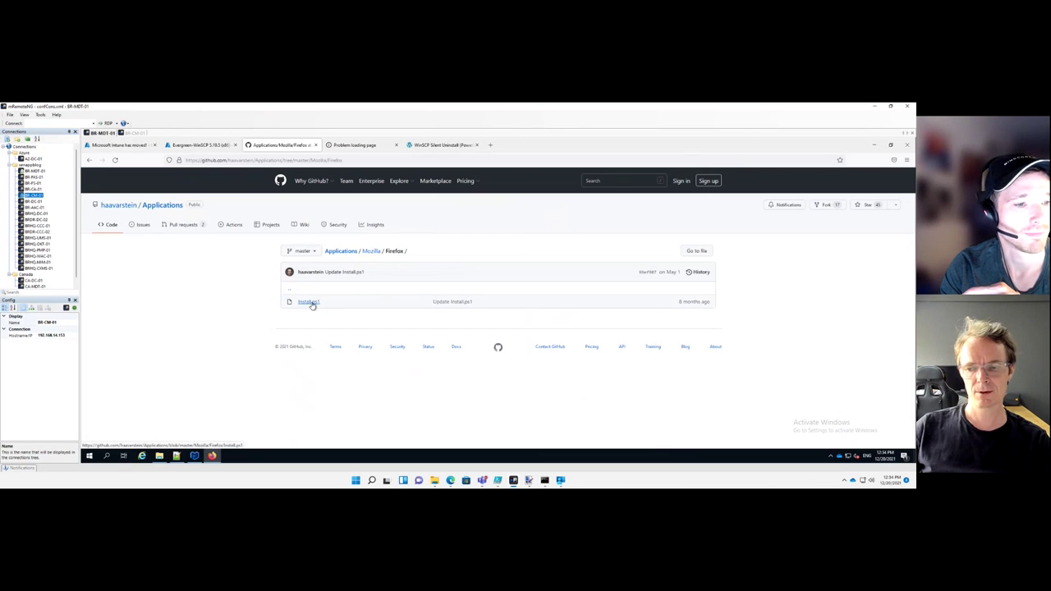
left_click(309, 303)
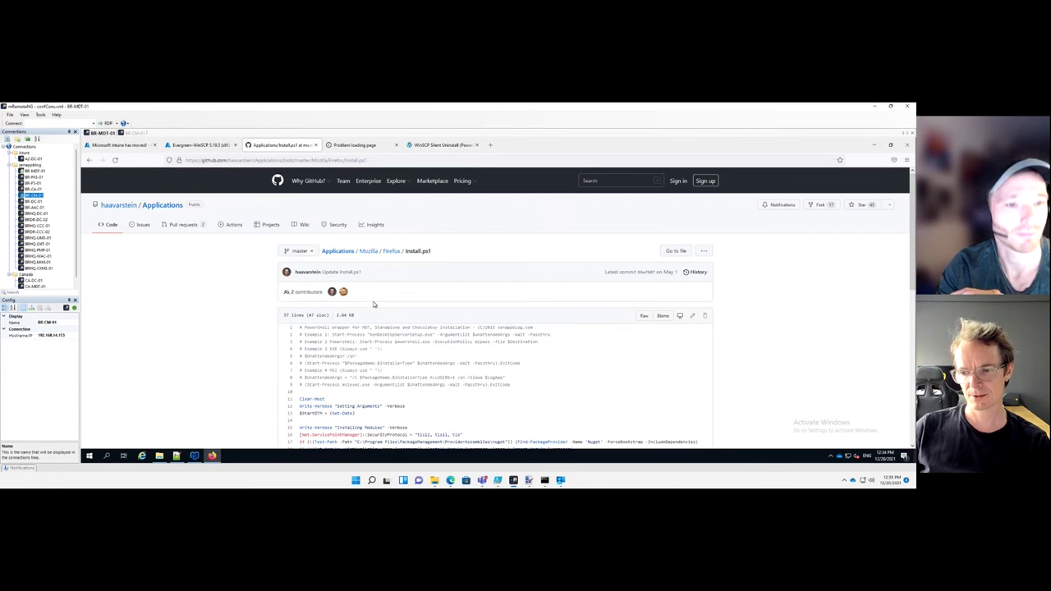
key("alt+Left")
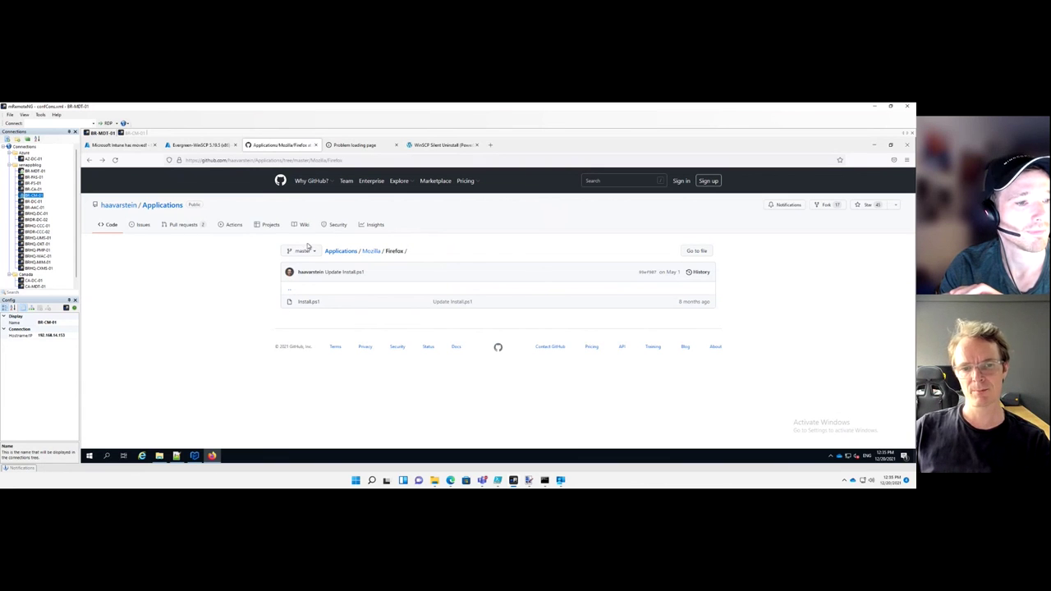
left_click(308, 301)
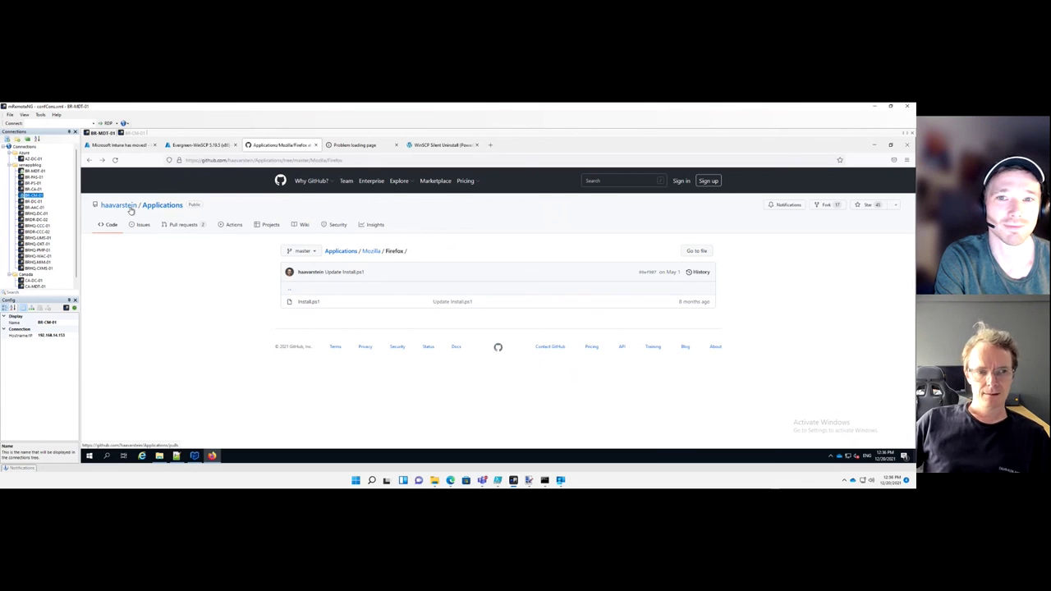
Return to the owner's GitHub profile, then switch to Teams showing the PuTTY 0.76 notification
left_click(498, 348)
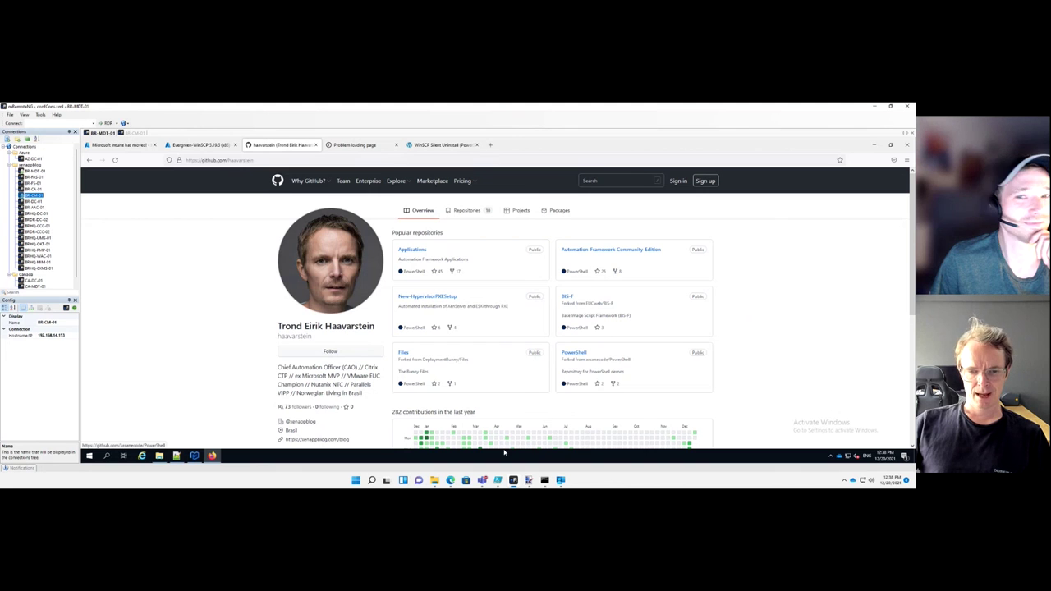
left_click(482, 479)
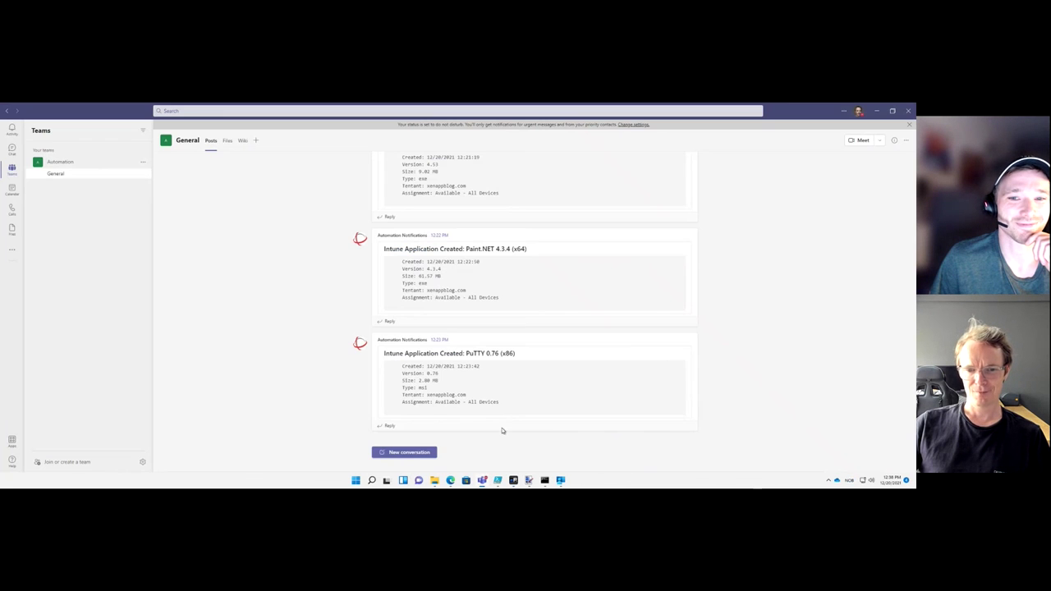